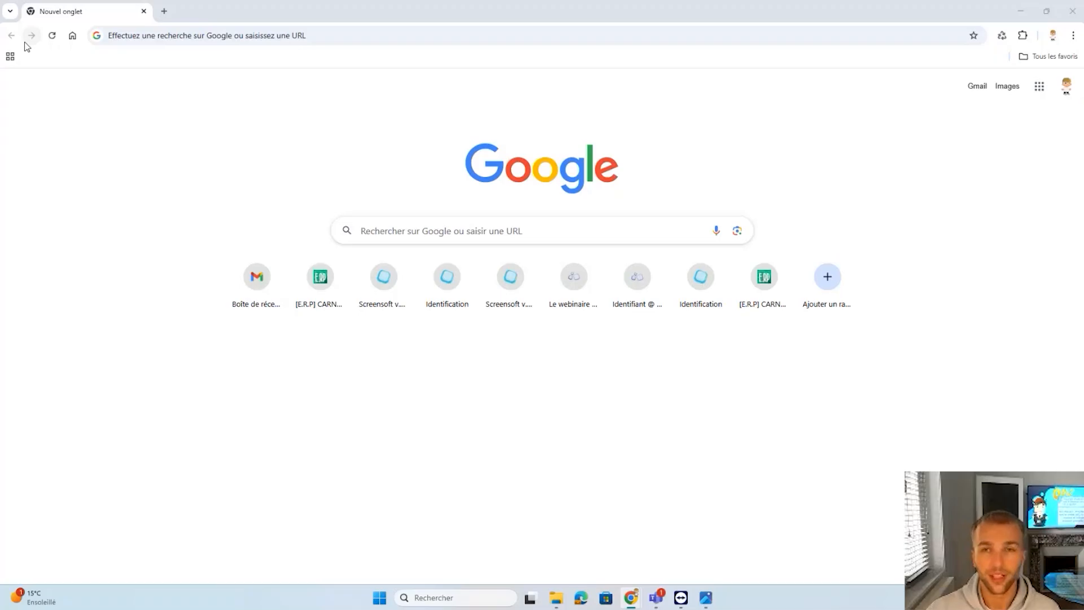
Open the administration site at 192.168.0.225
{"action": "left_click", "coordinate": [173, 32]}
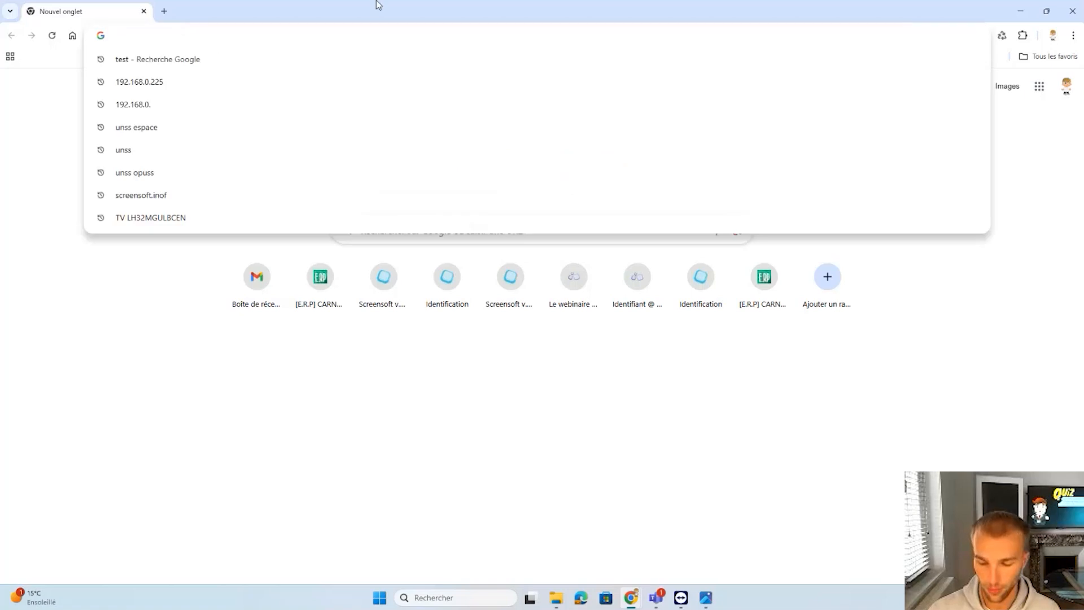
{"action": "type", "text": "192.168.0.225/admin/admin_affichage/listes/display.php?itemPosition=1&homepage=o"}
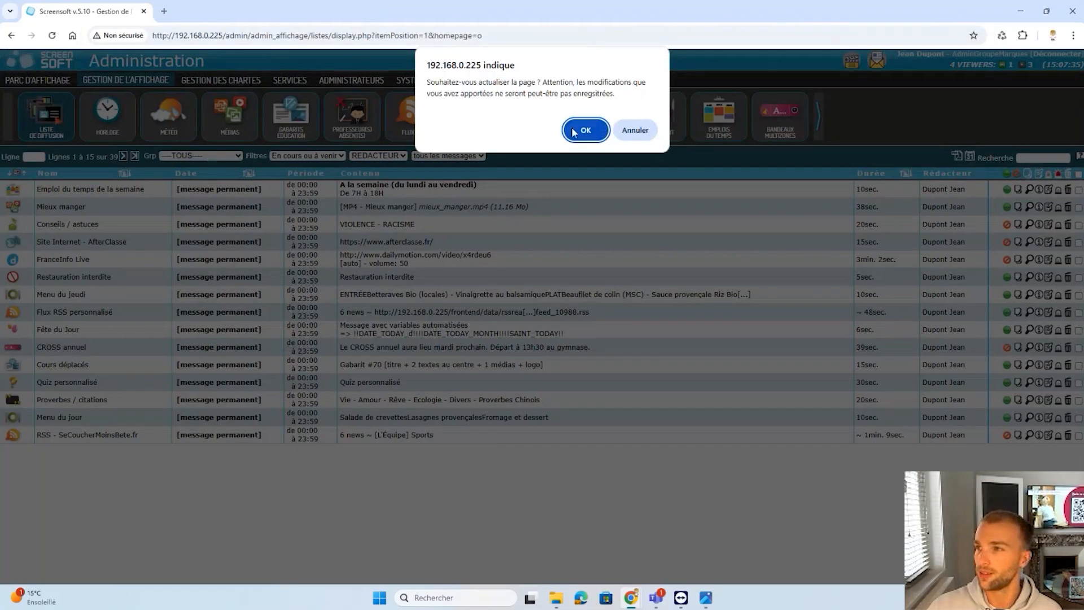
{"action": "key", "text": "Return"}
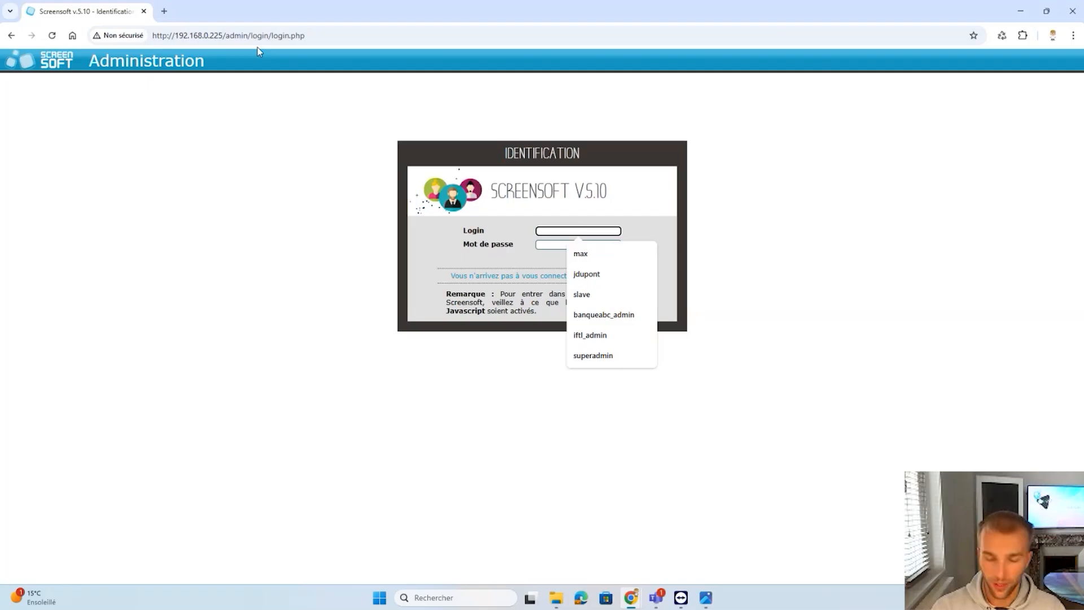
Log in to the administration with the account's login name and password
{"action": "type", "text": "dupo"}
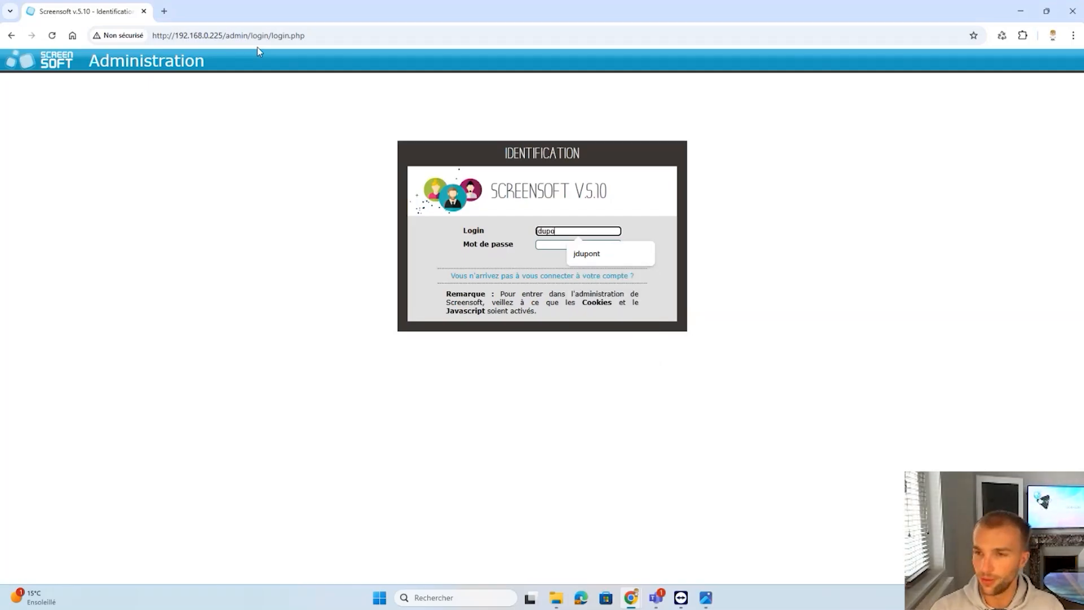
{"action": "type", "text": "nt"}
{"action": "key", "text": "Down"}
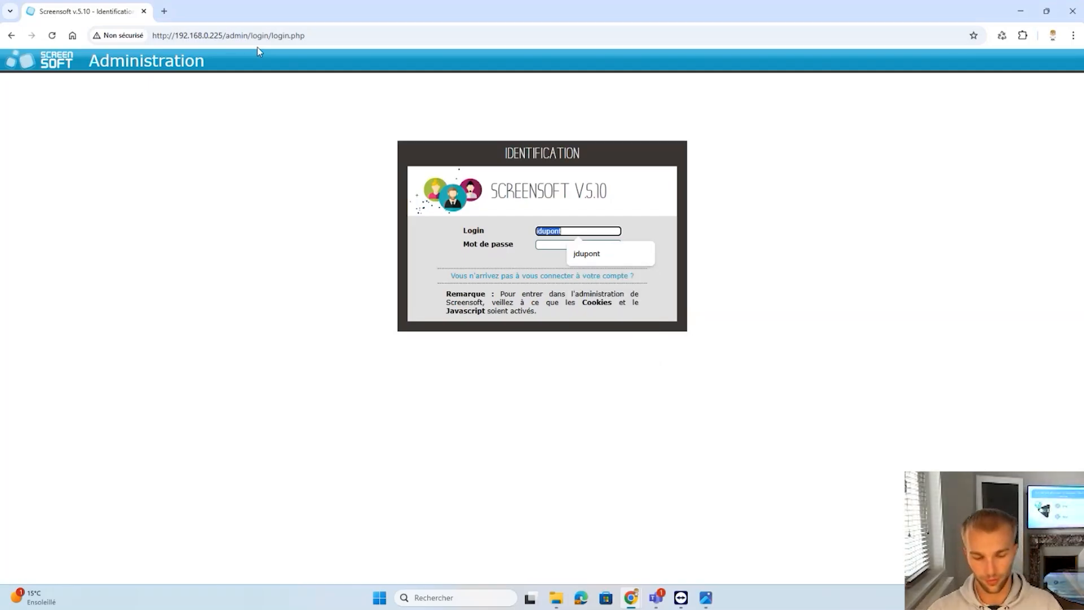
{"action": "key", "text": "Tab"}
{"action": "type", "text": "••••••"}
{"action": "key", "text": "Return"}
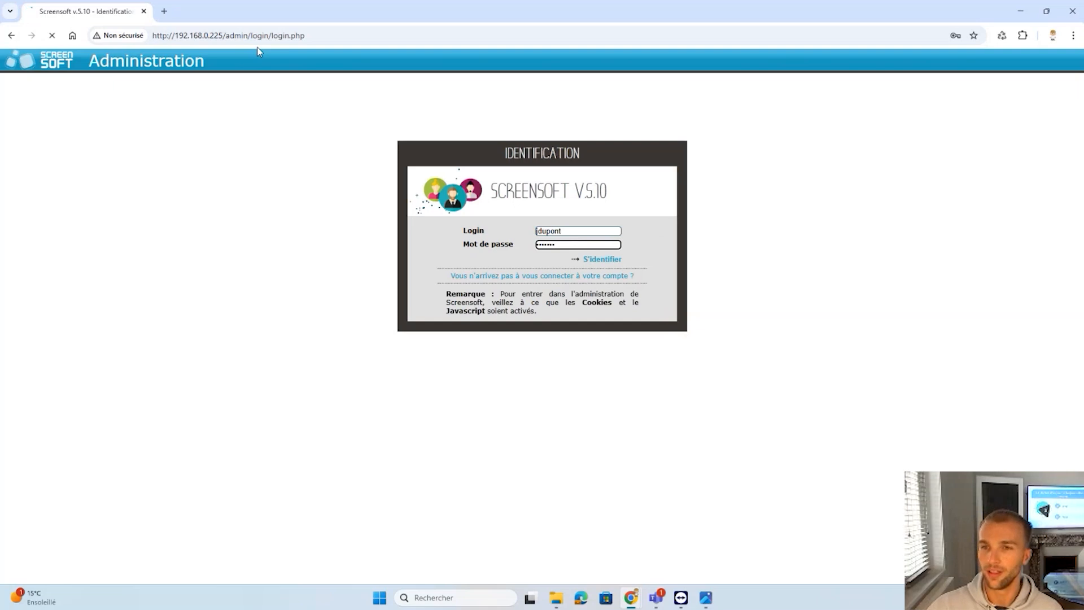
{"action": "left_click", "coordinate": [641, 206]}
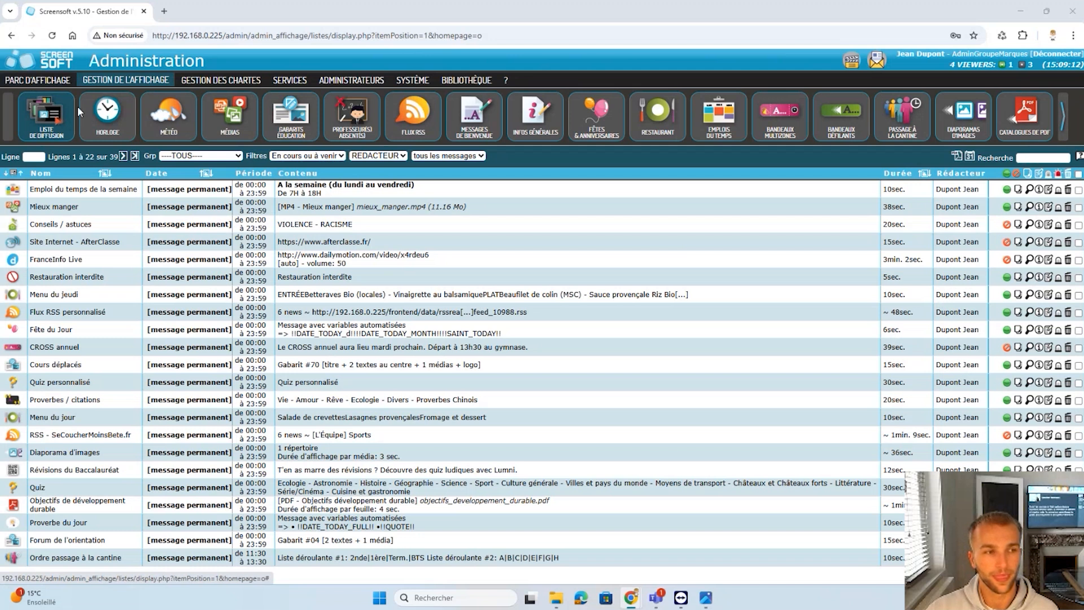
Look through the display park, display management, charters, services, administrators and media library sections
{"action": "left_click", "coordinate": [37, 80]}
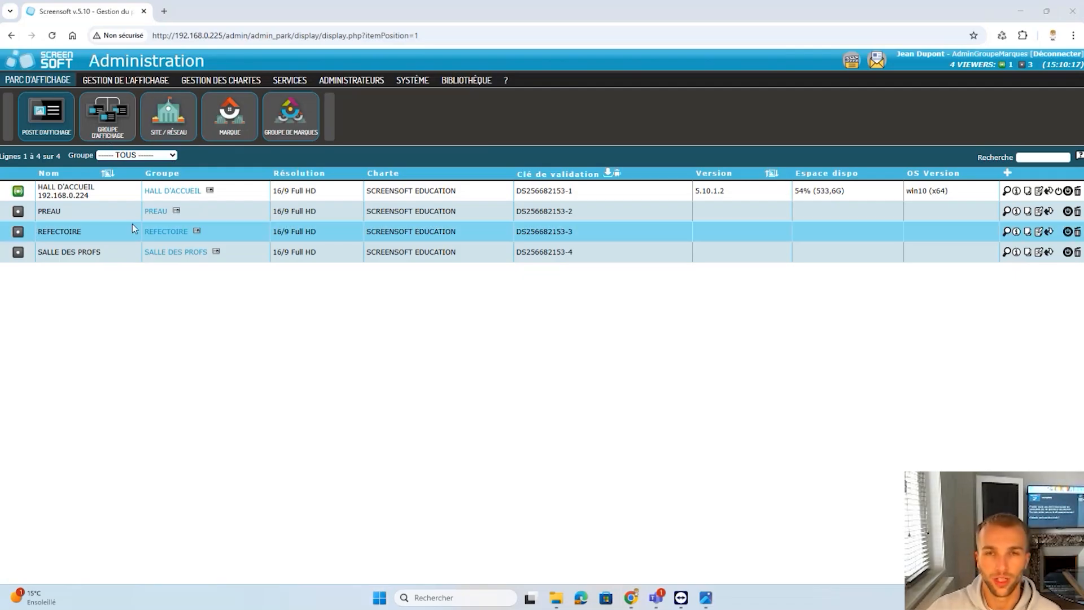
{"action": "left_click", "coordinate": [125, 85]}
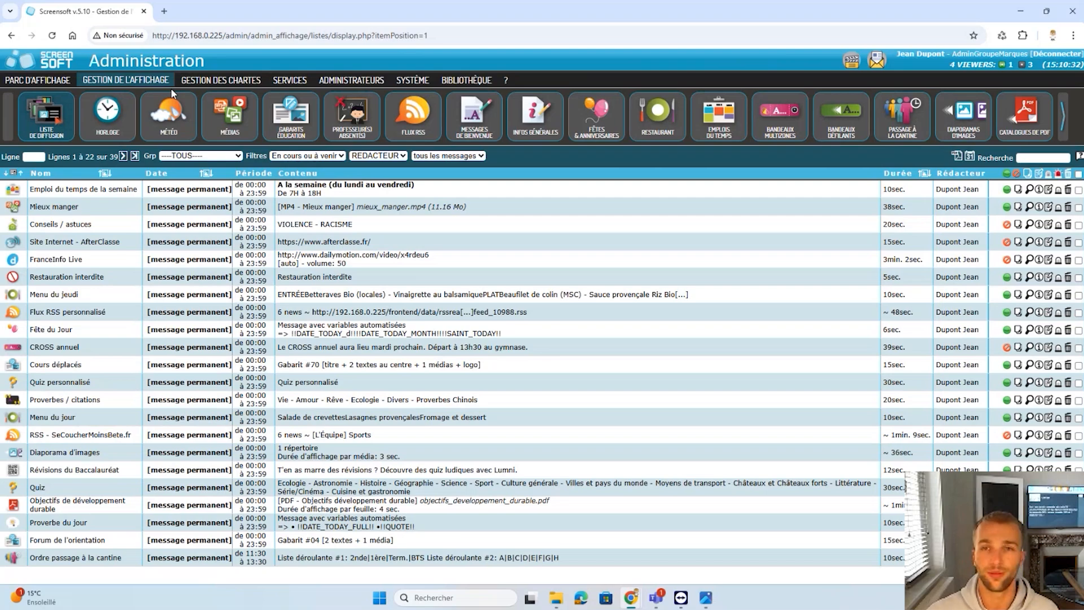
{"action": "left_click", "coordinate": [215, 79]}
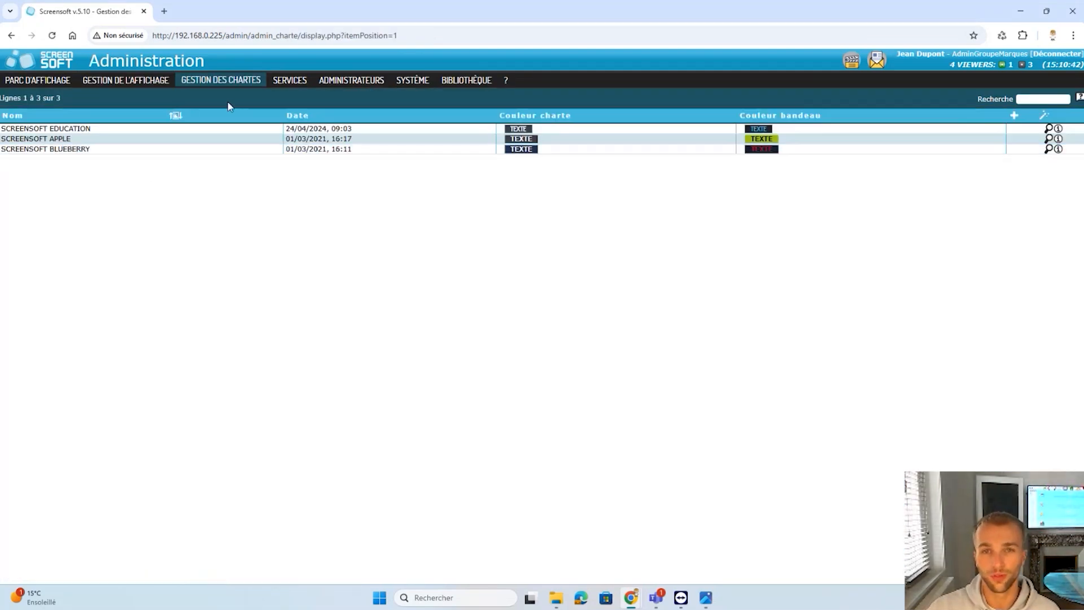
{"action": "left_click", "coordinate": [289, 79]}
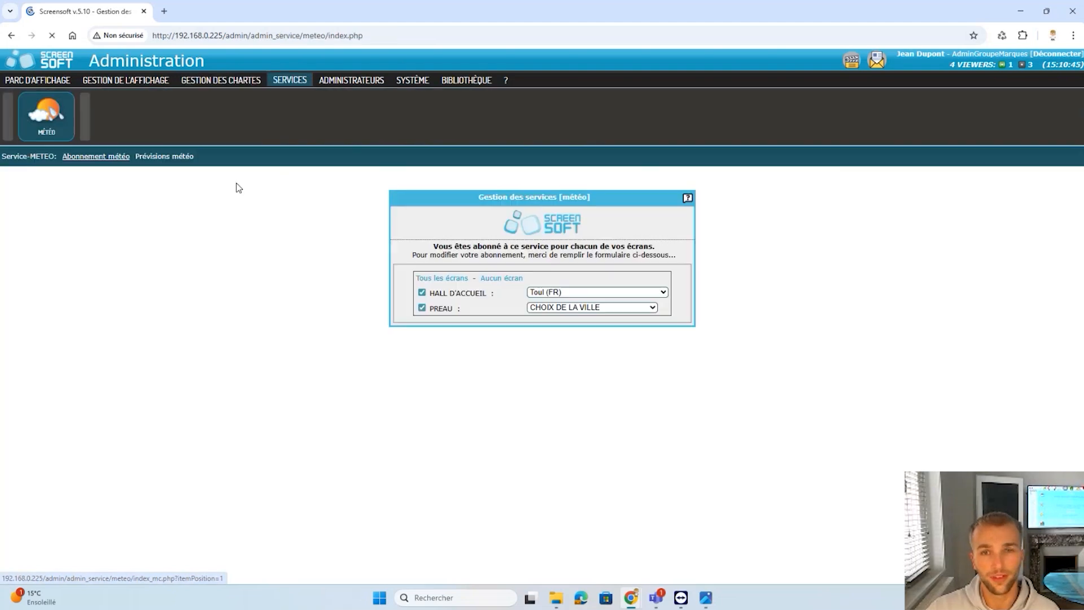
{"action": "left_click", "coordinate": [337, 80]}
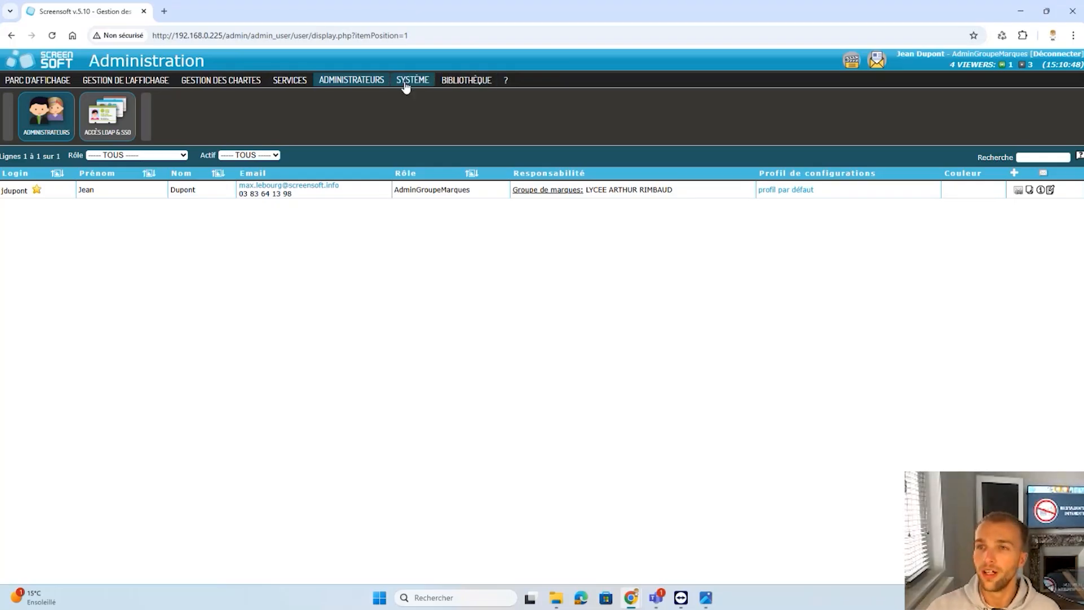
{"action": "left_click", "coordinate": [466, 80]}
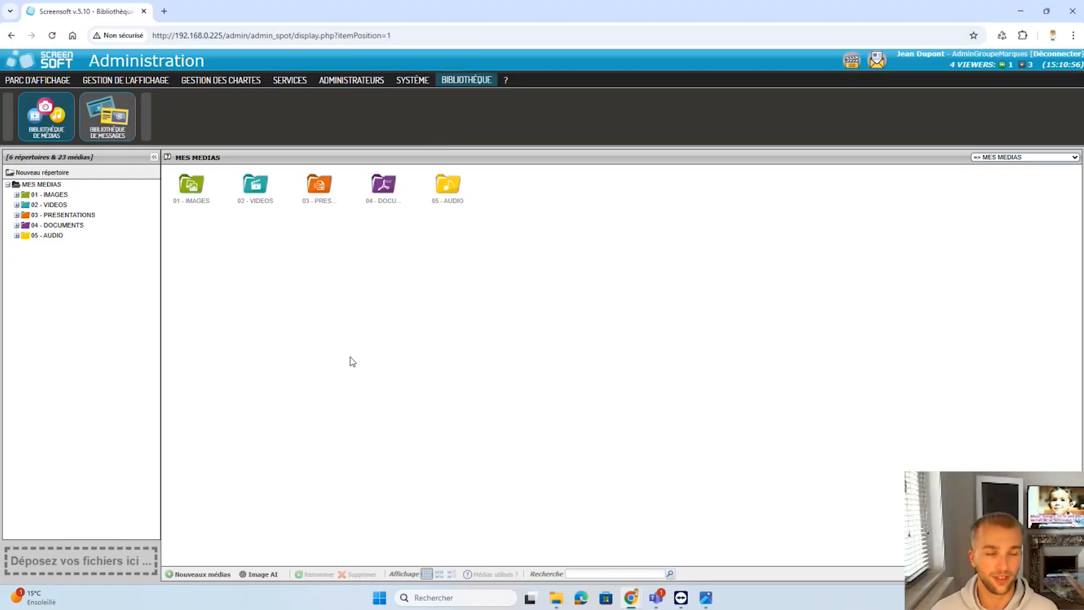
Open the help page and examine its tutorials, online help, training resources and support contact information
{"action": "left_click", "coordinate": [506, 83]}
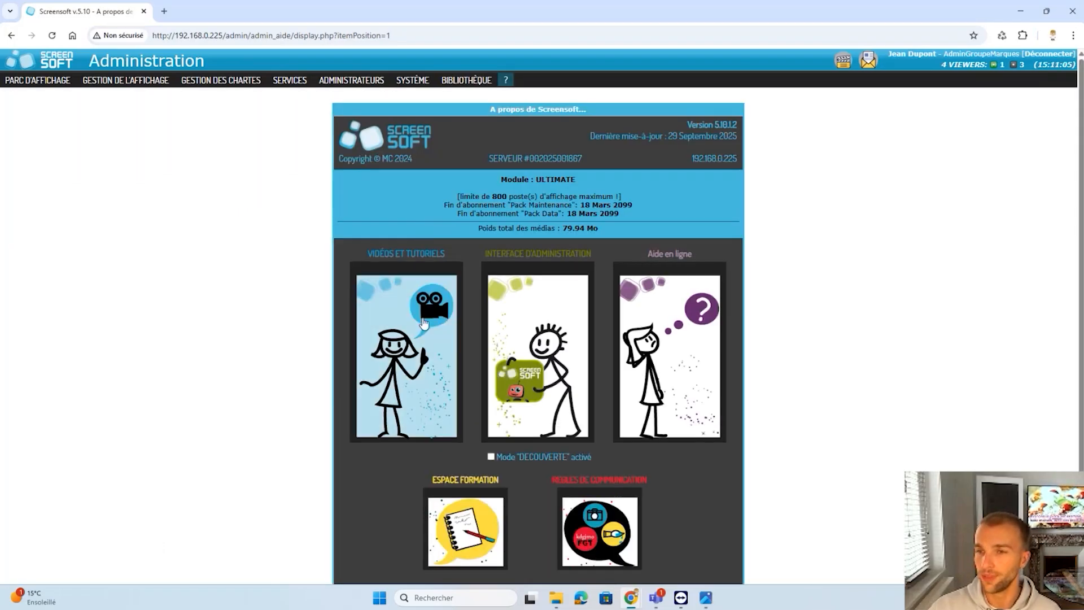
{"action": "scroll", "coordinate": [423, 314], "scroll_direction": "down", "scroll_amount": 3}
{"action": "scroll", "coordinate": [423, 313], "scroll_direction": "up", "scroll_amount": 3}
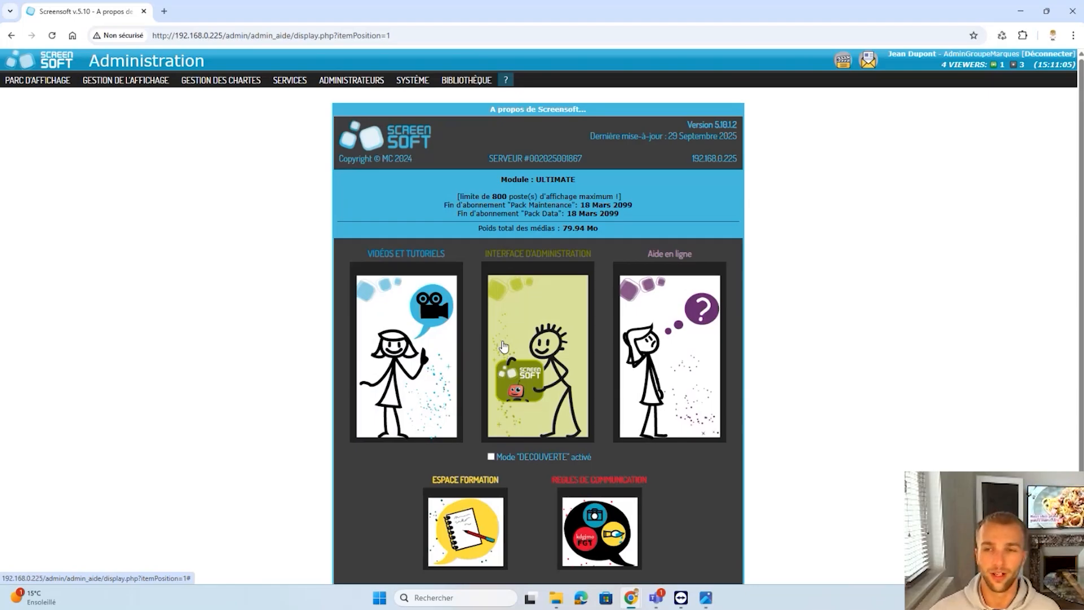
{"action": "scroll", "coordinate": [474, 346], "scroll_direction": "down", "scroll_amount": 3}
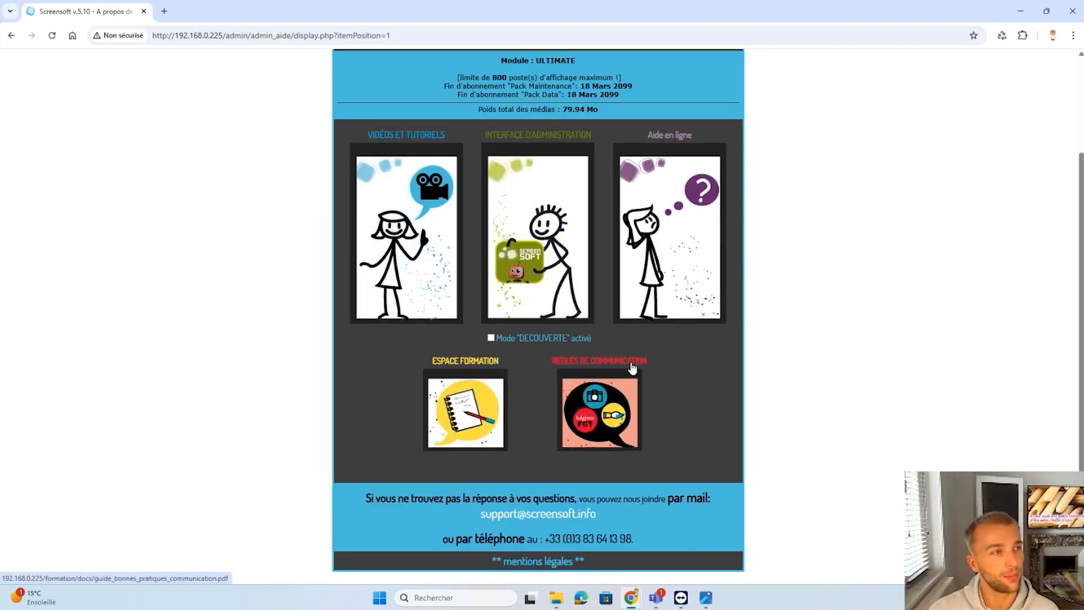
{"action": "scroll", "coordinate": [599, 301], "scroll_direction": "up", "scroll_amount": 3}
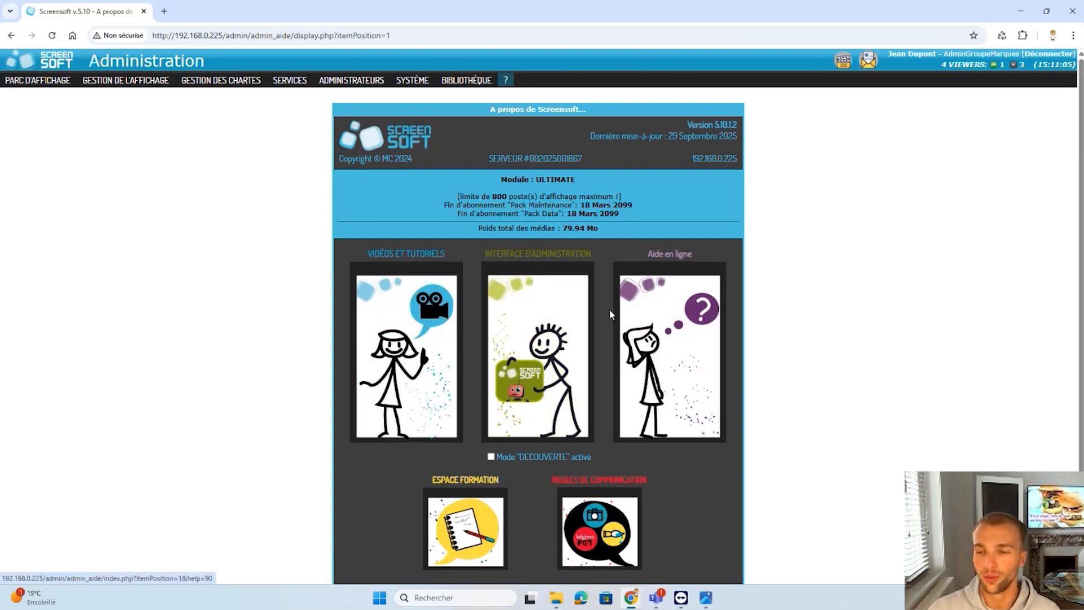
{"action": "scroll", "coordinate": [608, 309], "scroll_direction": "down", "scroll_amount": 3}
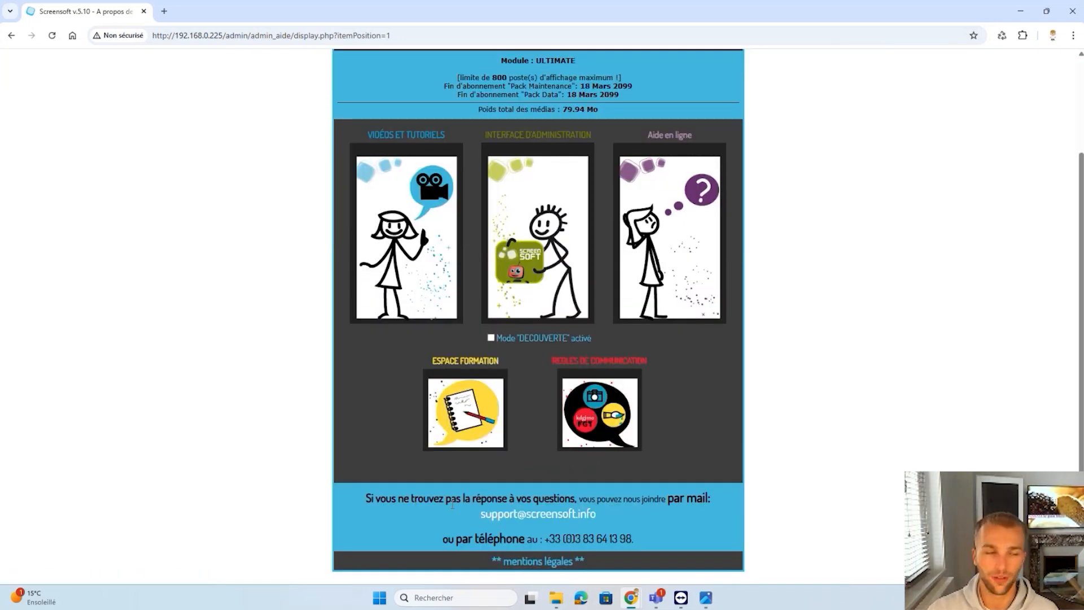
{"action": "scroll", "coordinate": [556, 450], "scroll_direction": "up", "scroll_amount": 3}
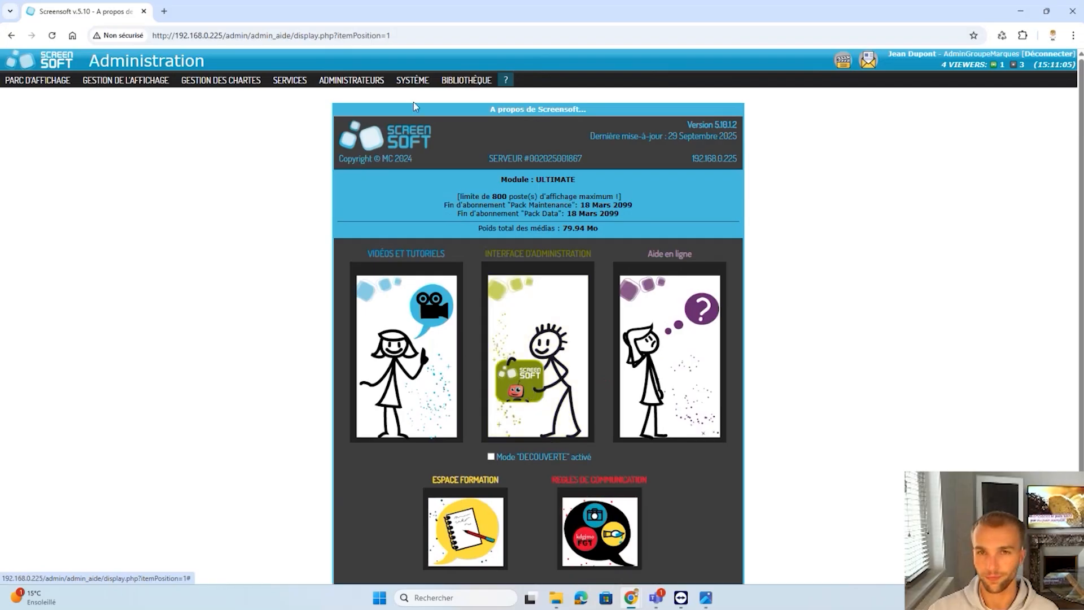
Return to the broadcast list and look through the clock, weather, media and education template messages
{"action": "left_click", "coordinate": [49, 72]}
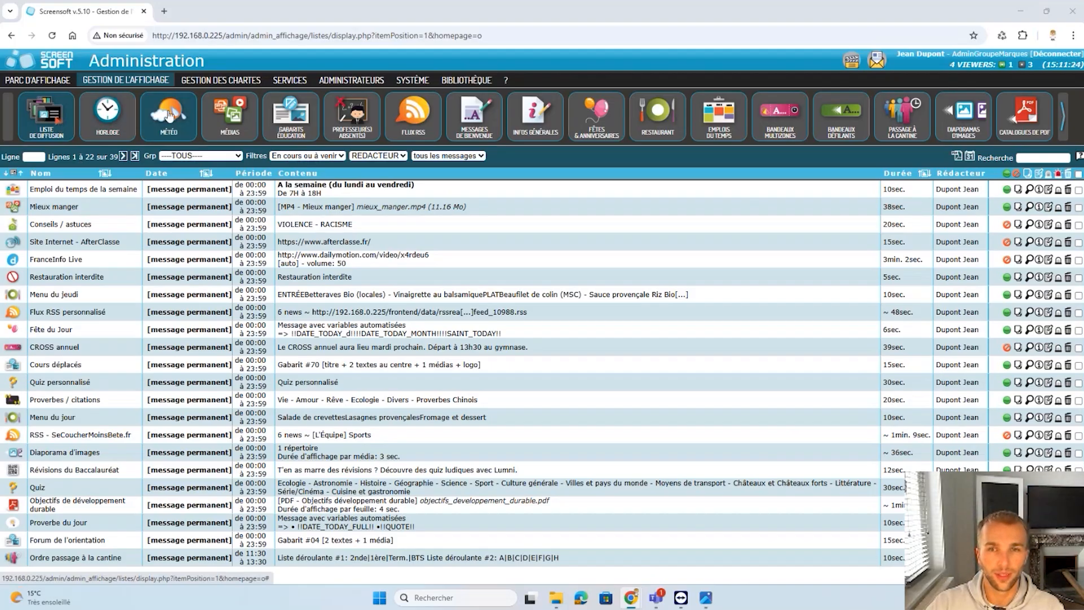
{"action": "left_click", "coordinate": [92, 116]}
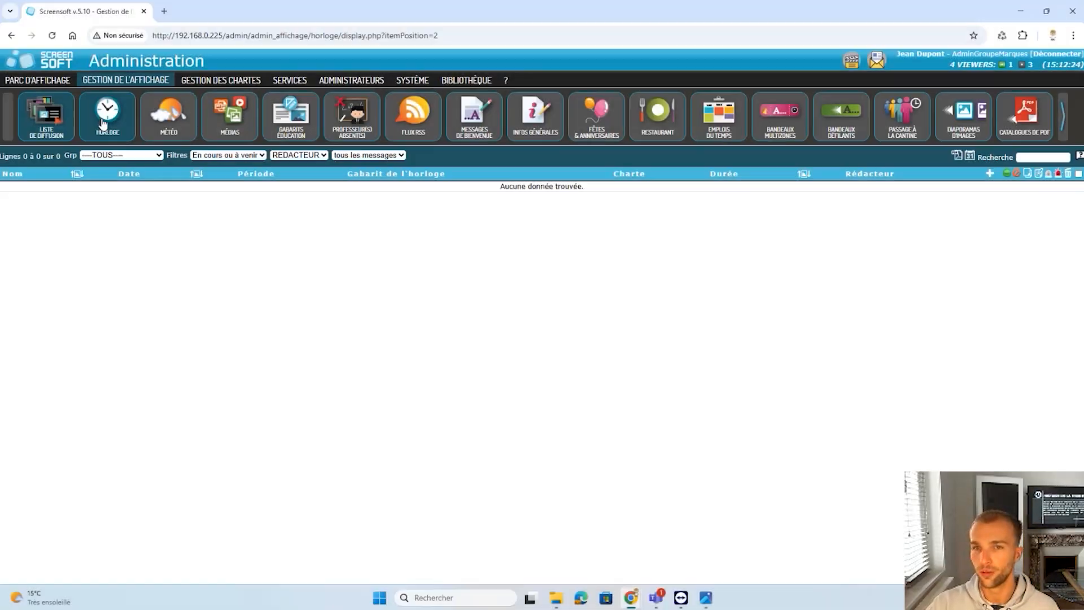
{"action": "left_click", "coordinate": [169, 116]}
{"action": "left_click", "coordinate": [252, 134]}
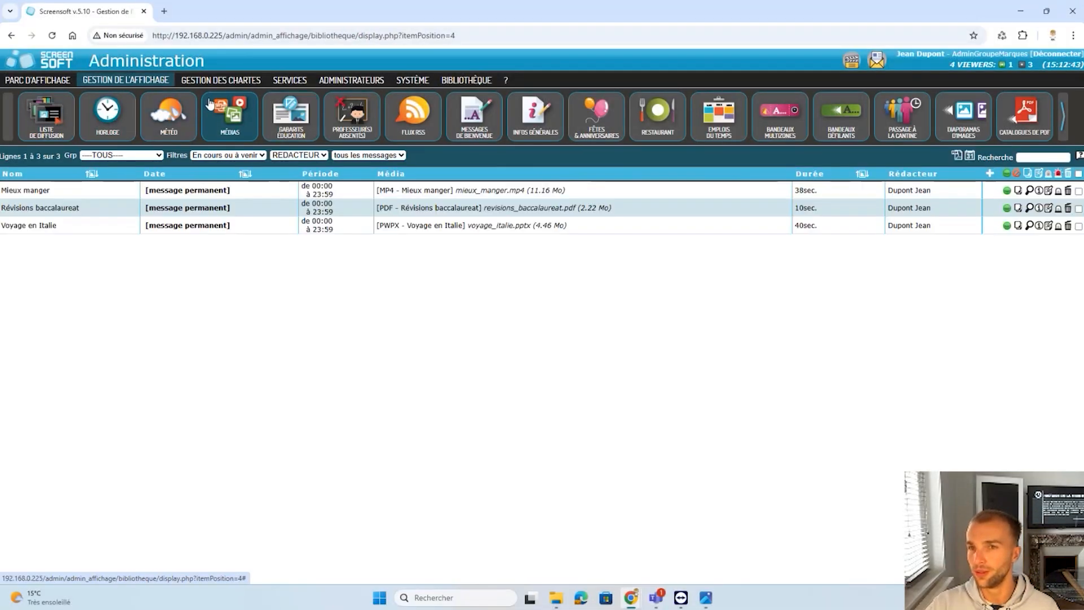
{"action": "left_click", "coordinate": [291, 115]}
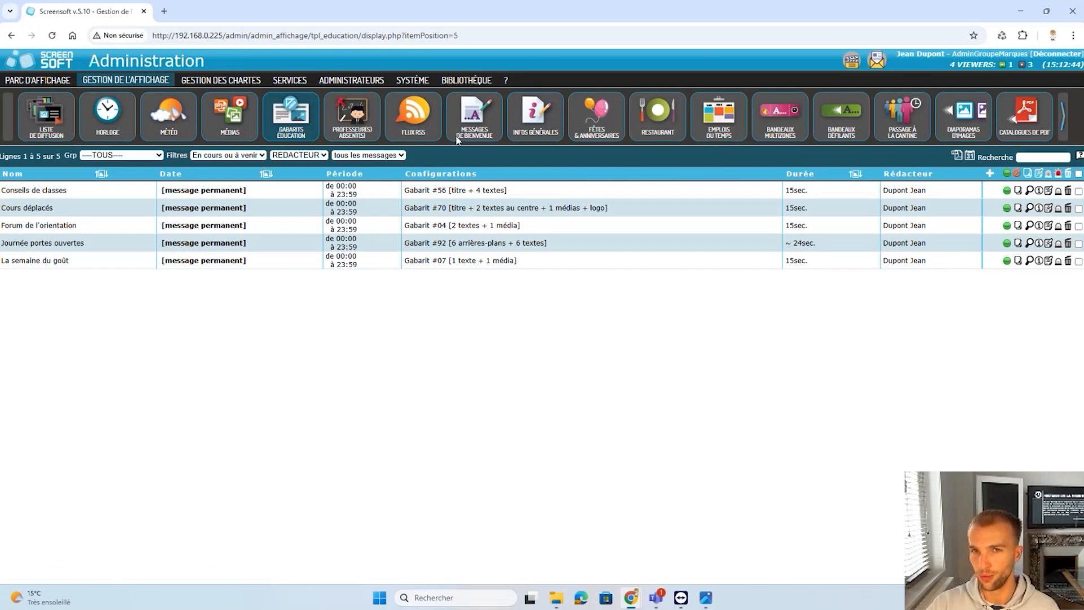
Start a new clock message and name it "Horloge formation"
{"action": "left_click", "coordinate": [110, 135]}
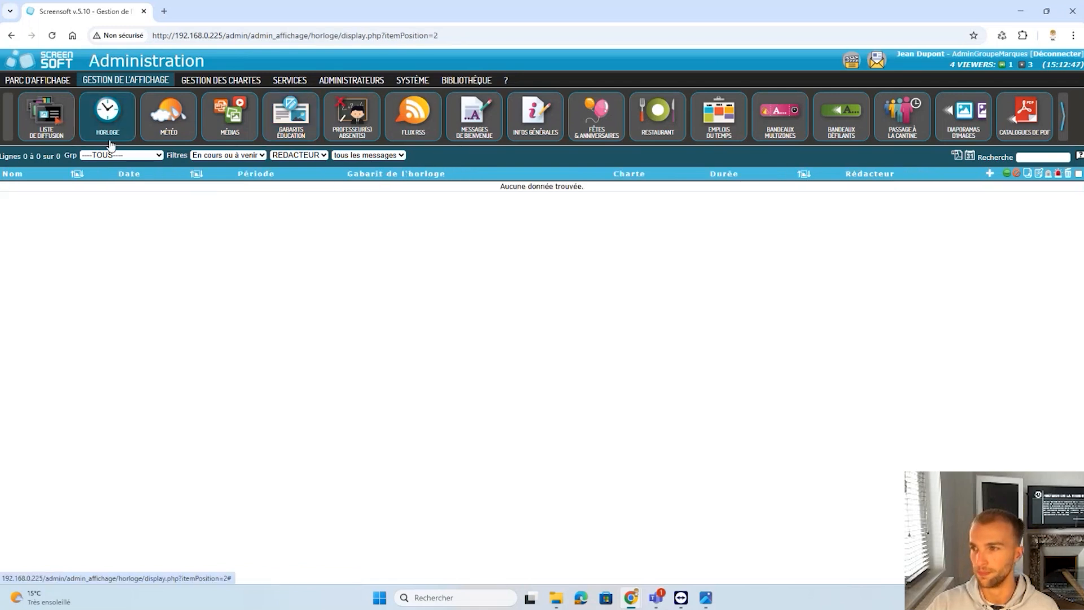
{"action": "left_click", "coordinate": [988, 175]}
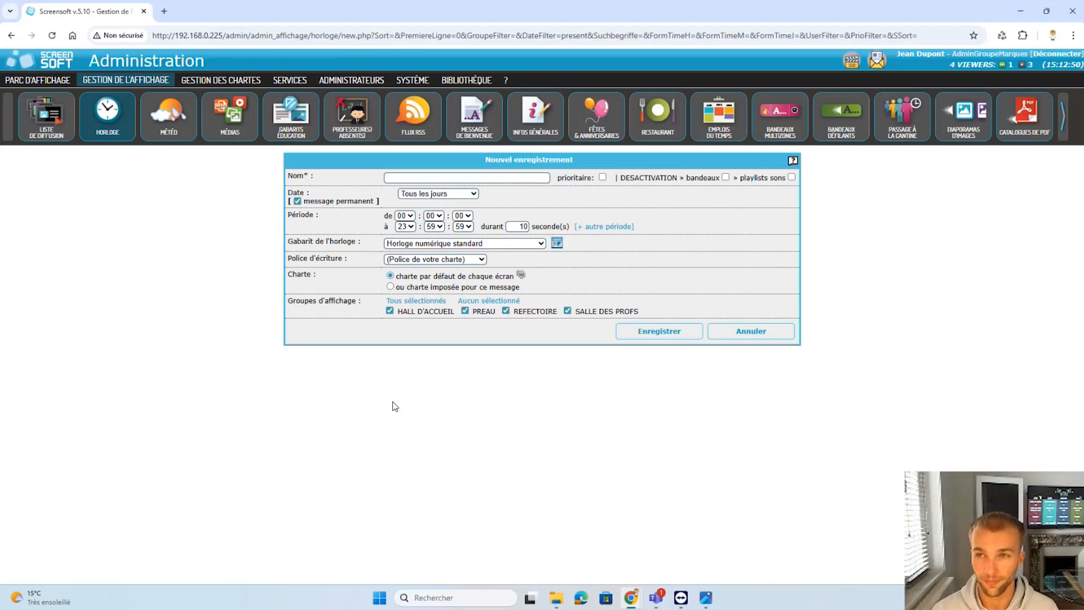
{"action": "left_click_drag", "start_coordinate": [338, 182], "coordinate": [276, 180]}
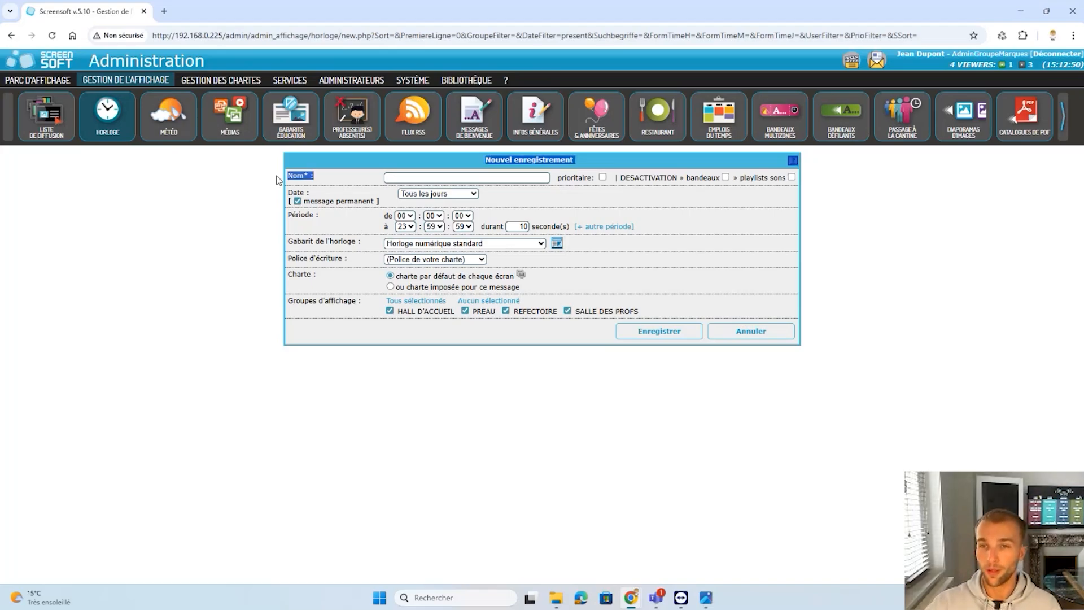
{"action": "left_click", "coordinate": [347, 185]}
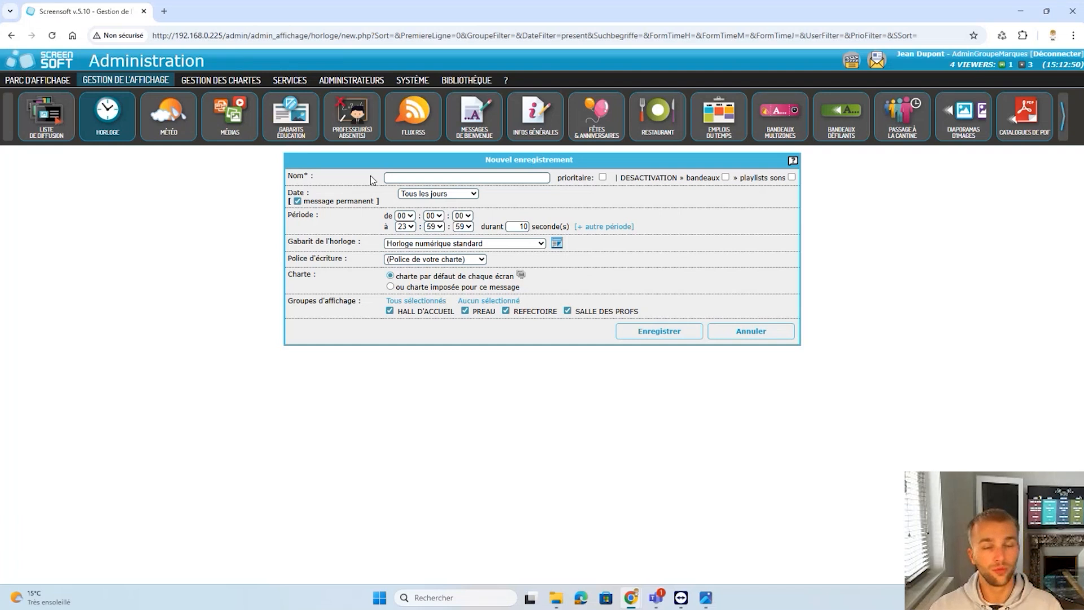
{"action": "left_click", "coordinate": [393, 180]}
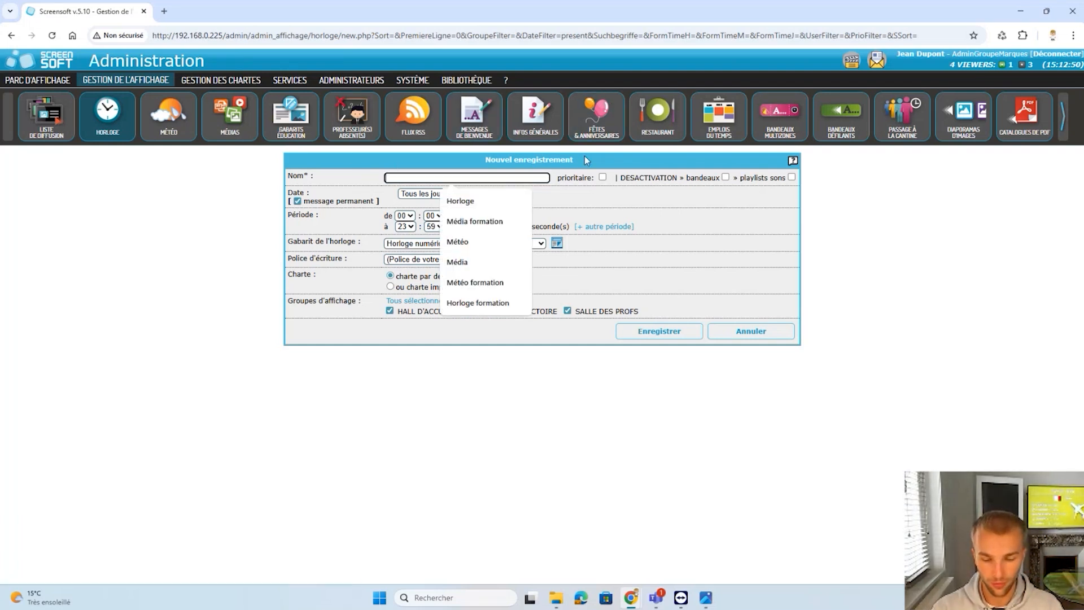
{"action": "type", "text": "Horloge forma"}
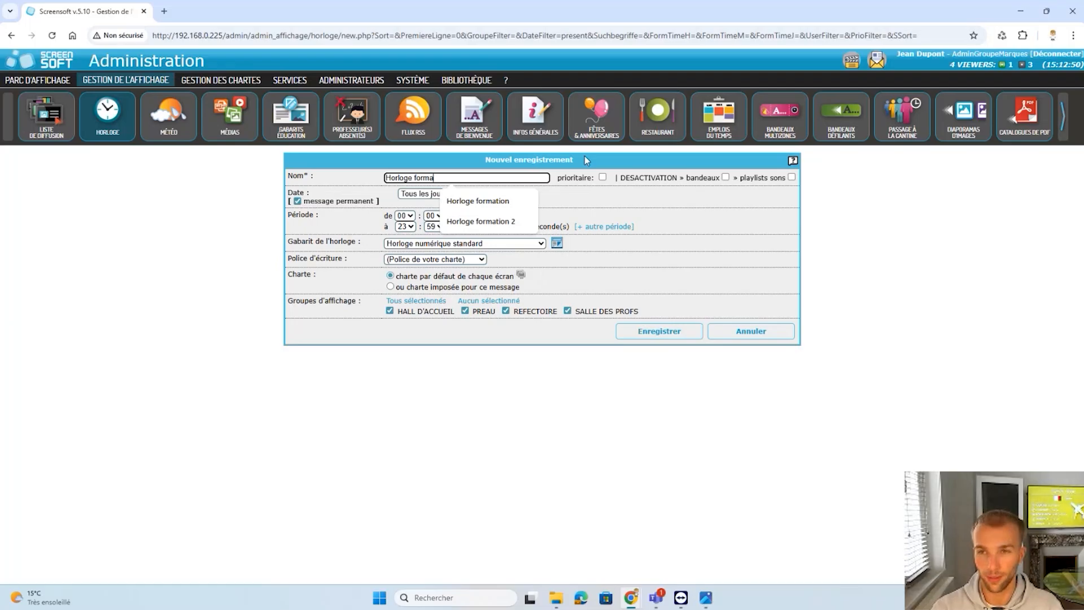
{"action": "type", "text": "tion"}
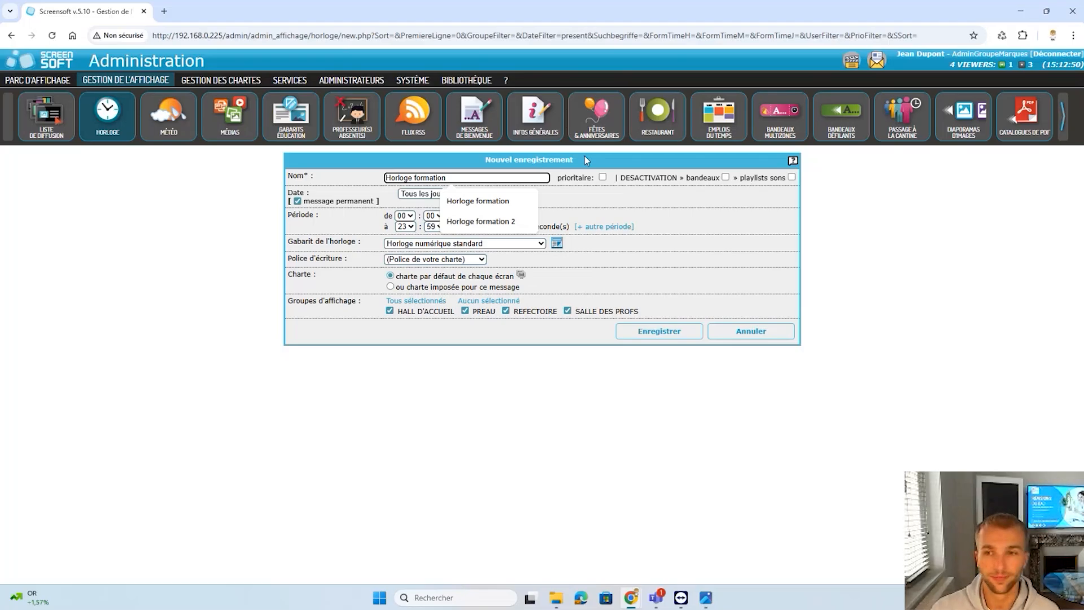
{"action": "left_click", "coordinate": [306, 176]}
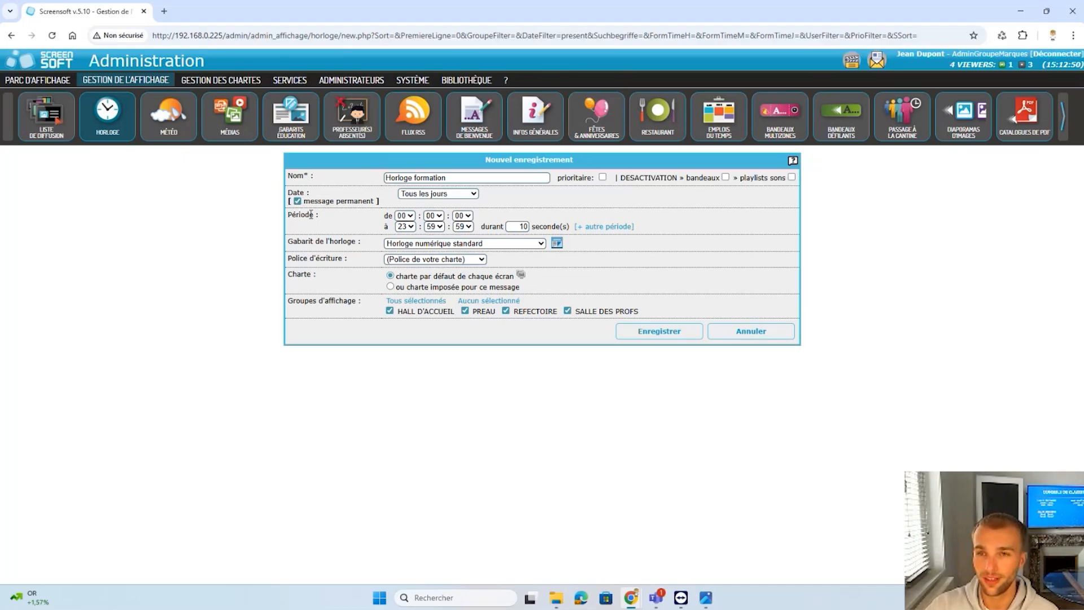
Make the clock message non-permanent and set its end date to 24/10/2025
{"action": "left_click", "coordinate": [298, 202]}
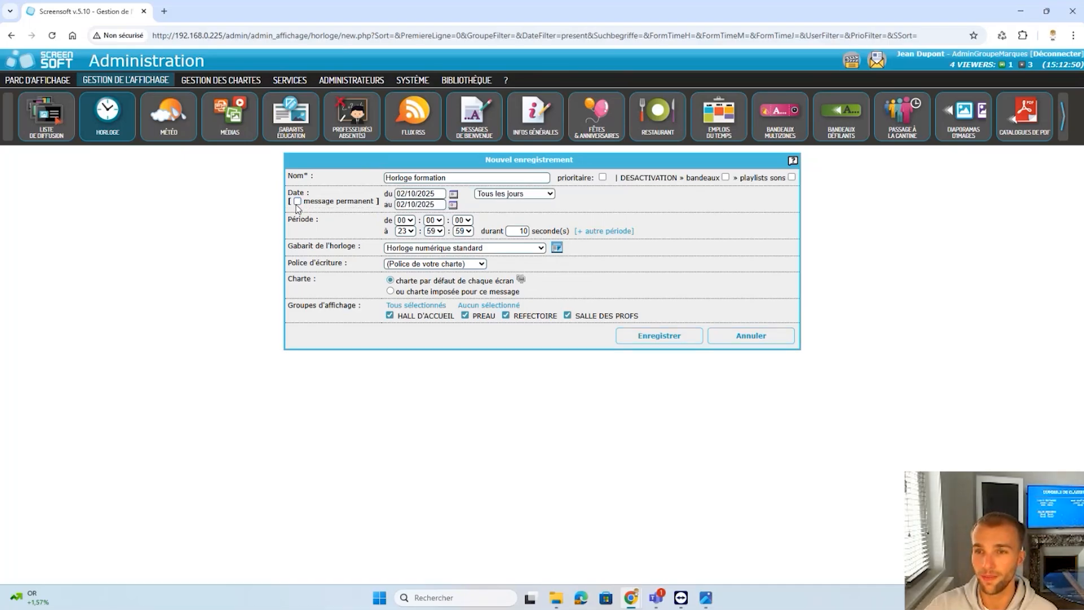
{"action": "left_click", "coordinate": [419, 195]}
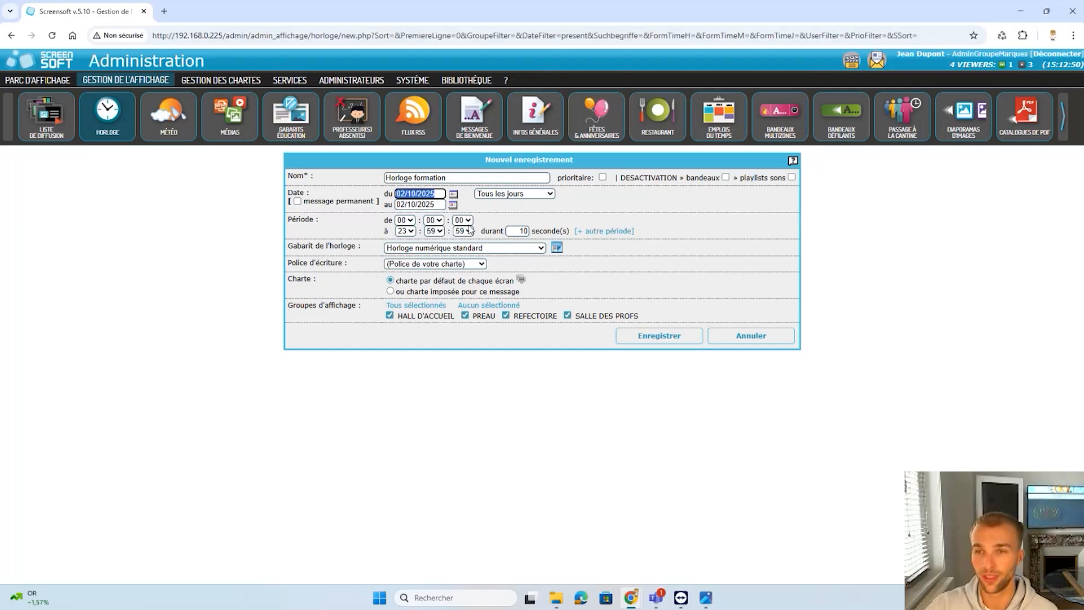
{"action": "left_click", "coordinate": [454, 206]}
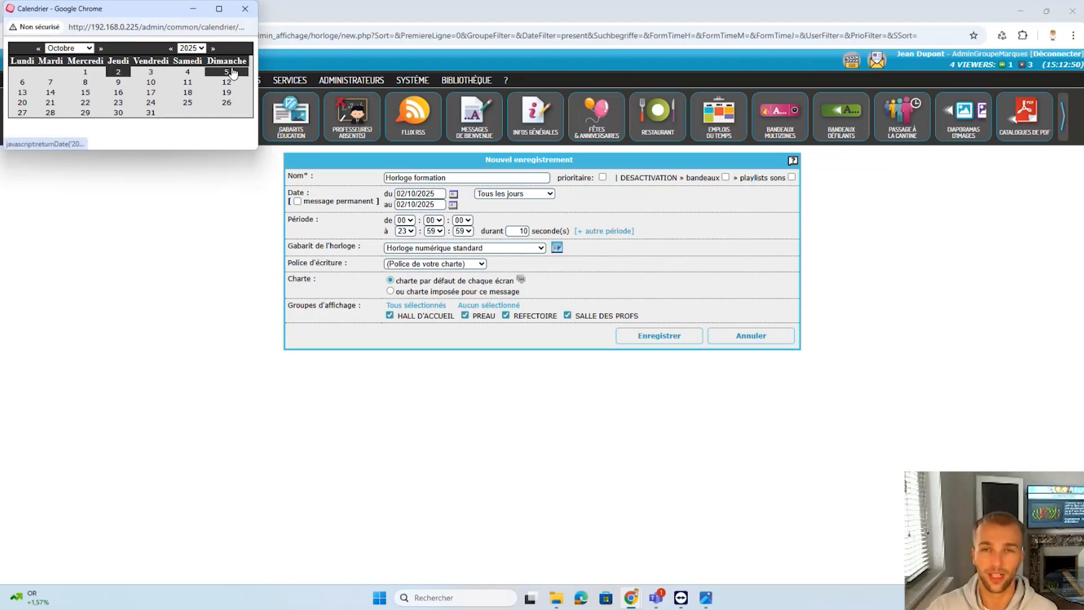
{"action": "left_click", "coordinate": [148, 104]}
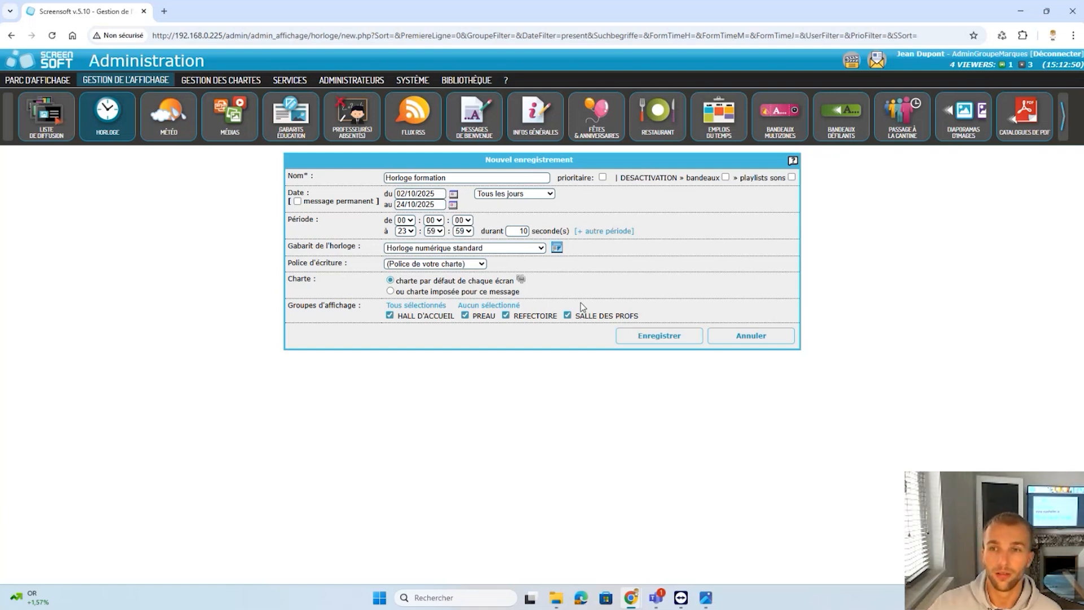
Make the clock message permanent and set its recurrence to "Tous les jours"
{"action": "left_click", "coordinate": [297, 202]}
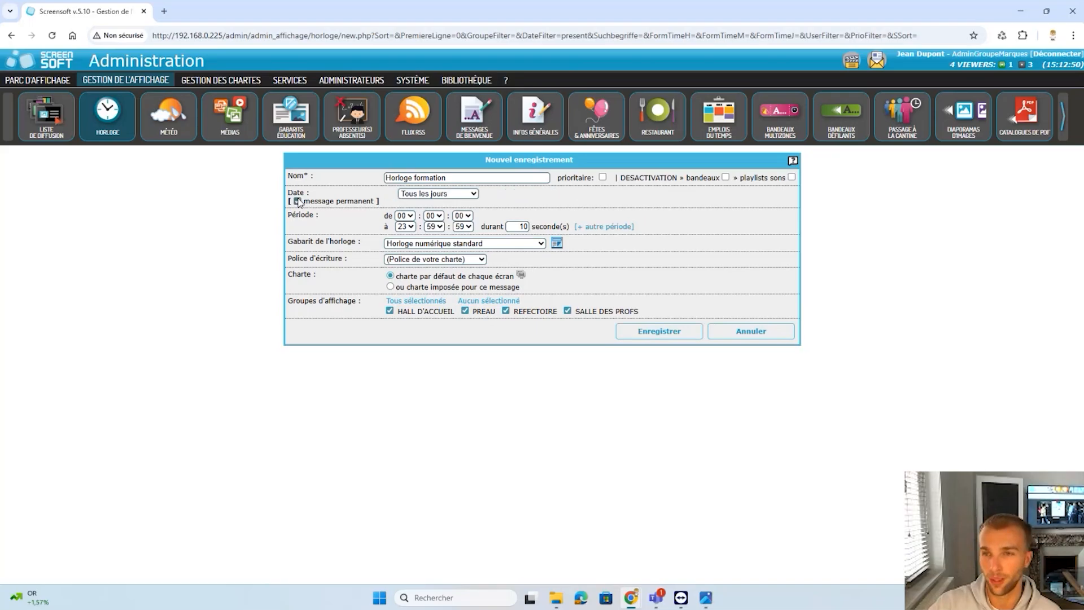
{"action": "left_click", "coordinate": [433, 196]}
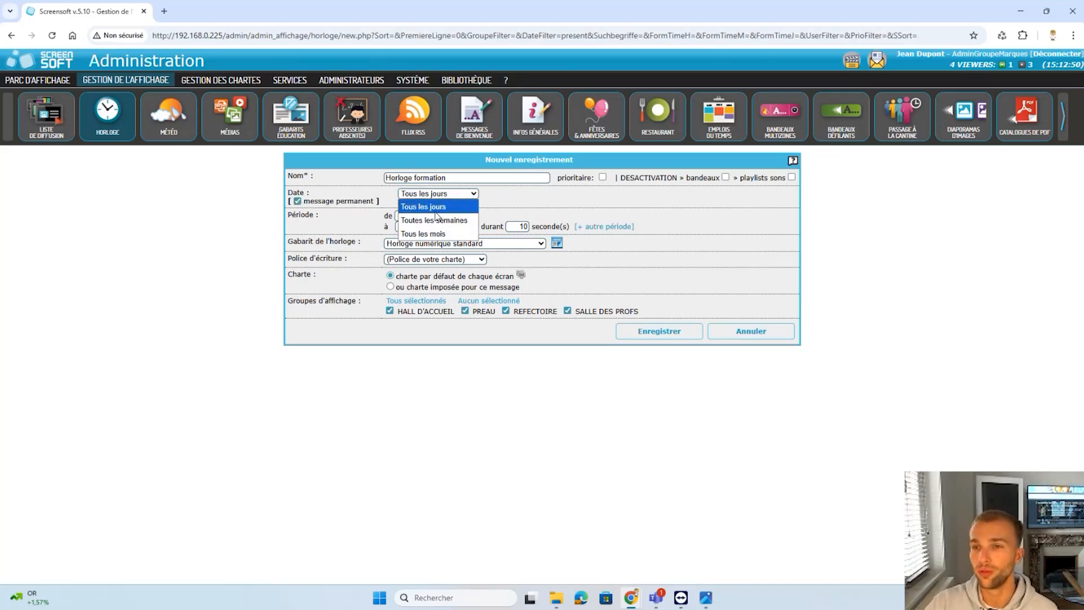
{"action": "left_click", "coordinate": [438, 220]}
{"action": "left_click", "coordinate": [463, 205]}
{"action": "left_click", "coordinate": [429, 194]}
{"action": "left_click", "coordinate": [430, 210]}
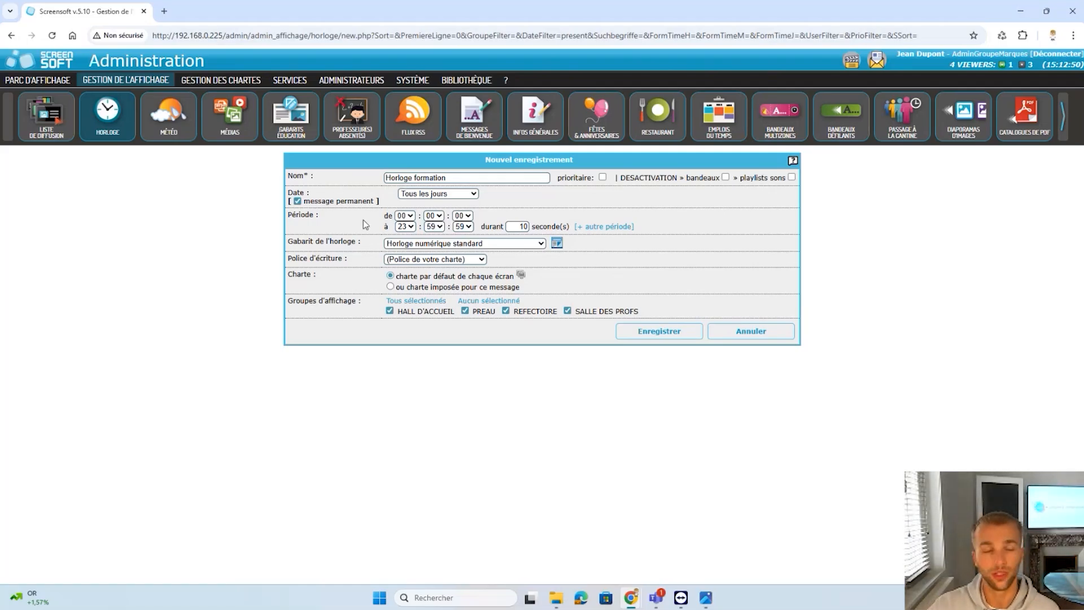
Set the clock message's display duration to 7 seconds
{"action": "mouse_move", "coordinate": [504, 228]}
{"action": "left_mouse_down"}
{"action": "mouse_move", "coordinate": [597, 222]}
{"action": "mouse_move", "coordinate": [513, 223]}
{"action": "mouse_move", "coordinate": [544, 213]}
{"action": "mouse_move", "coordinate": [513, 223]}
{"action": "left_mouse_up"}
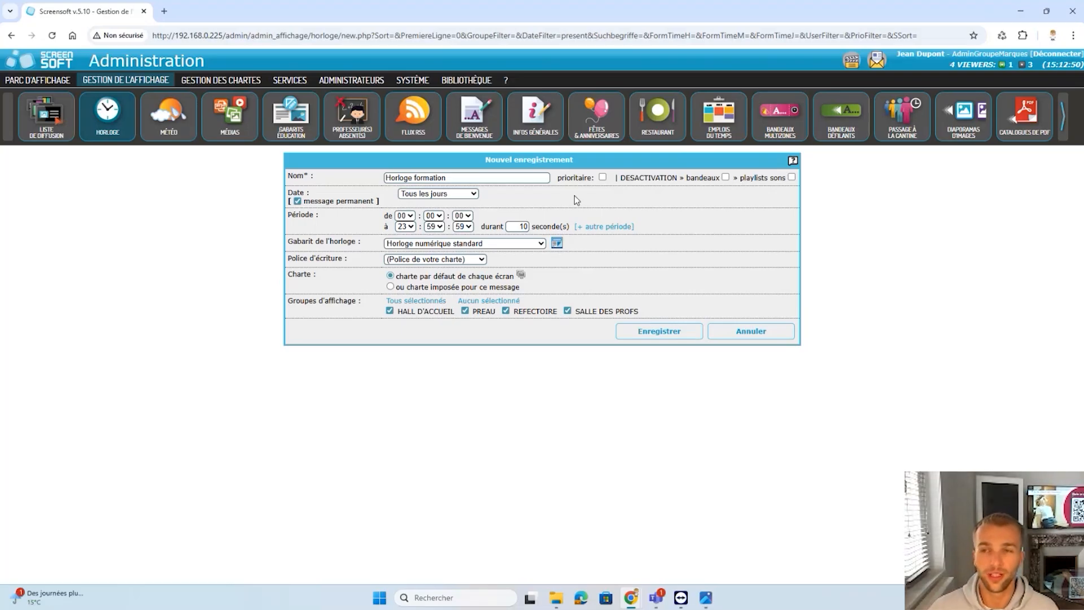
{"action": "double_click", "coordinate": [523, 226]}
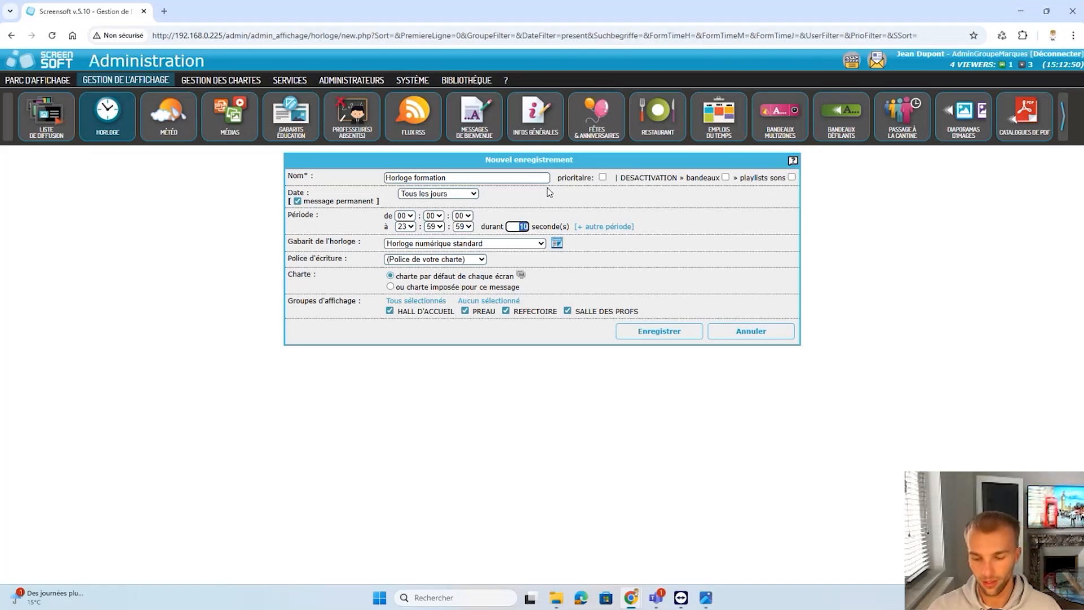
{"action": "key", "text": "BackSpace"}
{"action": "type", "text": "7"}
{"action": "key", "text": "Tab"}
Review the available clock templates and choose "Horloge numérique + analogique" from the visual gallery
{"action": "key", "text": "alt+Down"}
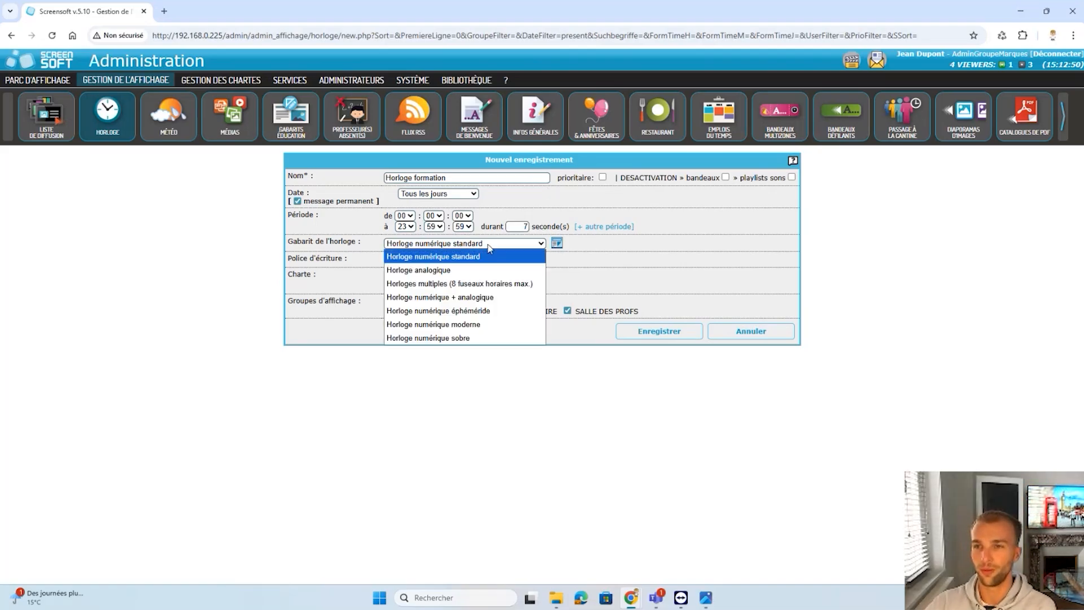
{"action": "left_click", "coordinate": [487, 205]}
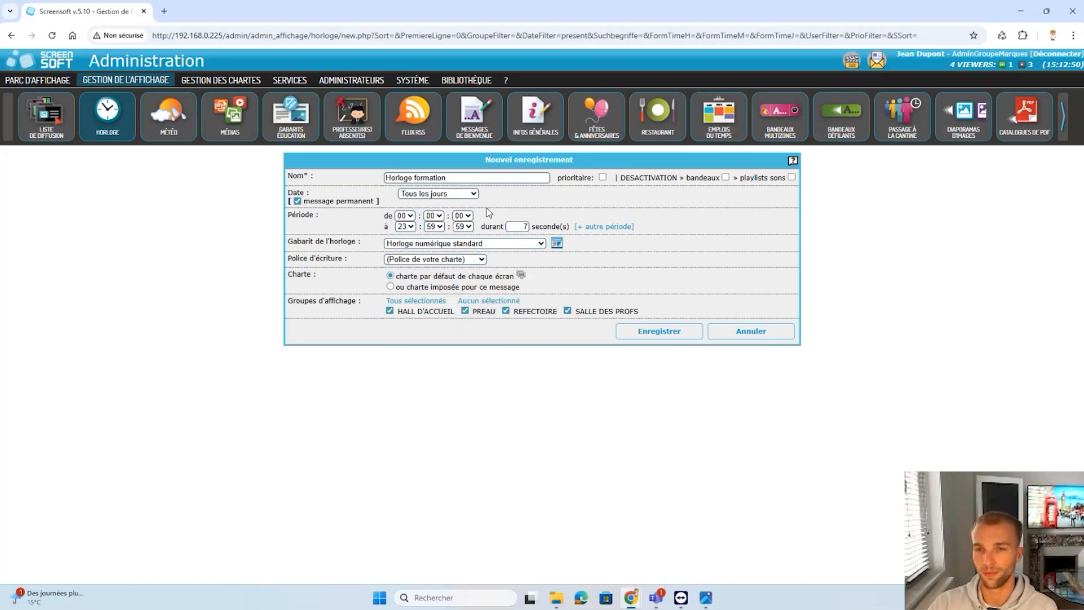
{"action": "left_click", "coordinate": [395, 247]}
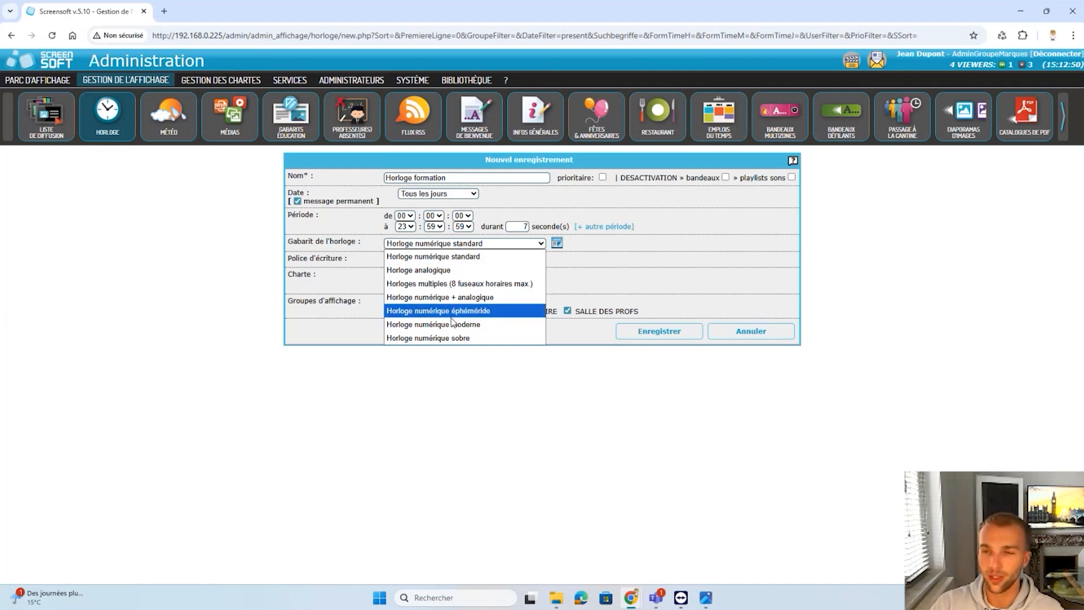
{"action": "left_click", "coordinate": [654, 276]}
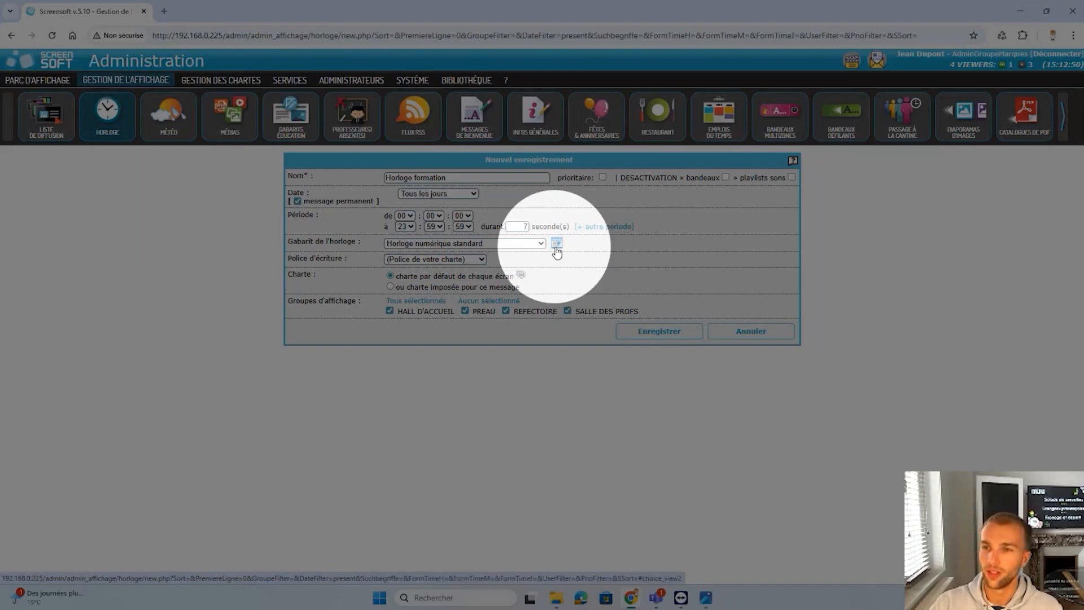
{"action": "left_click", "coordinate": [556, 249]}
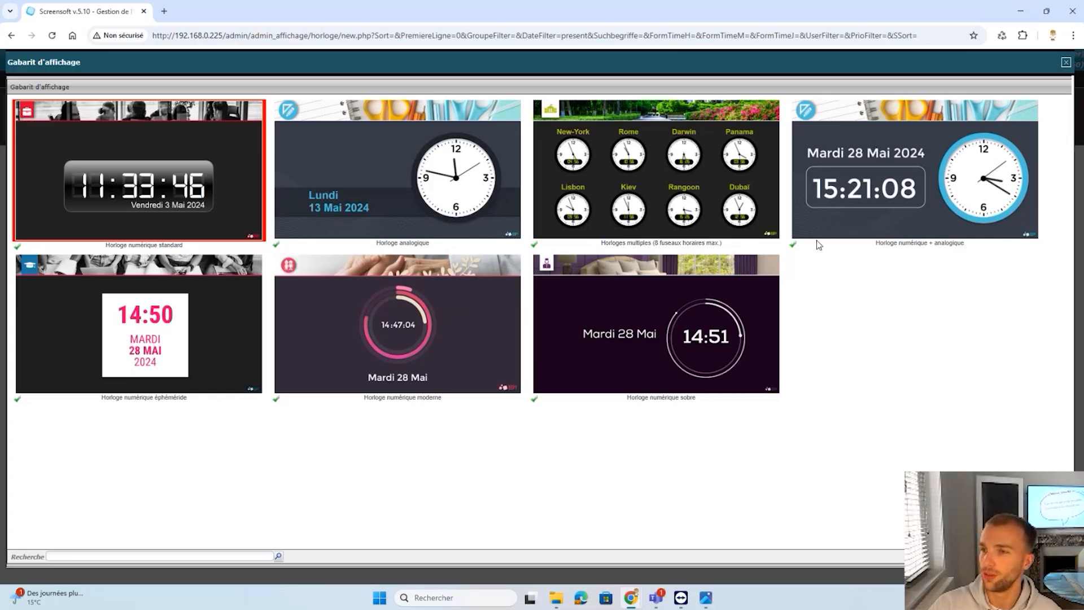
{"action": "left_click", "coordinate": [794, 250]}
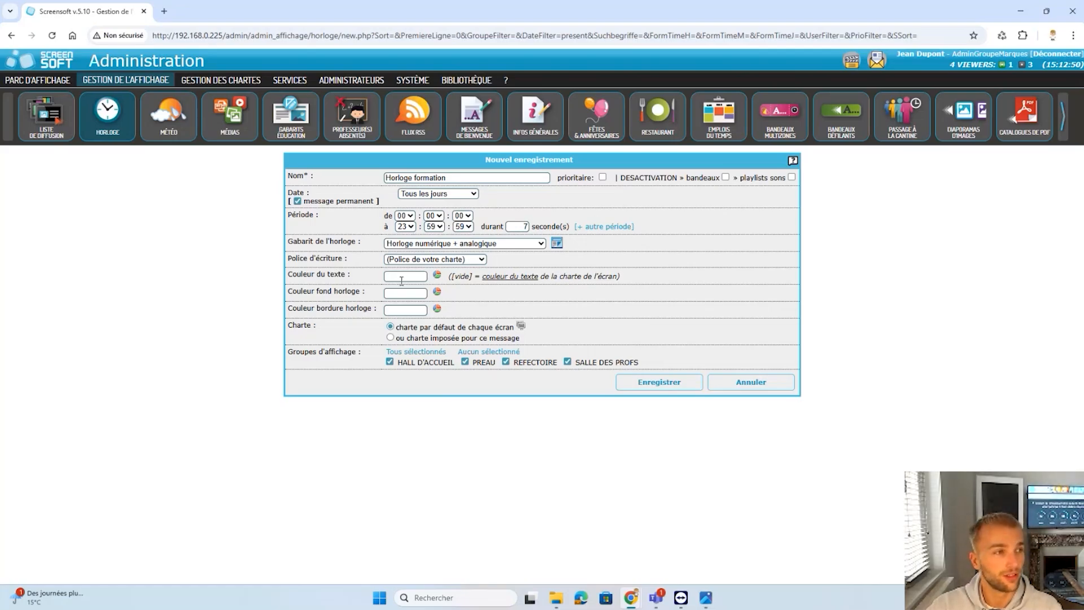
Select all display groups for the clock message and save it
{"action": "left_click", "coordinate": [475, 352]}
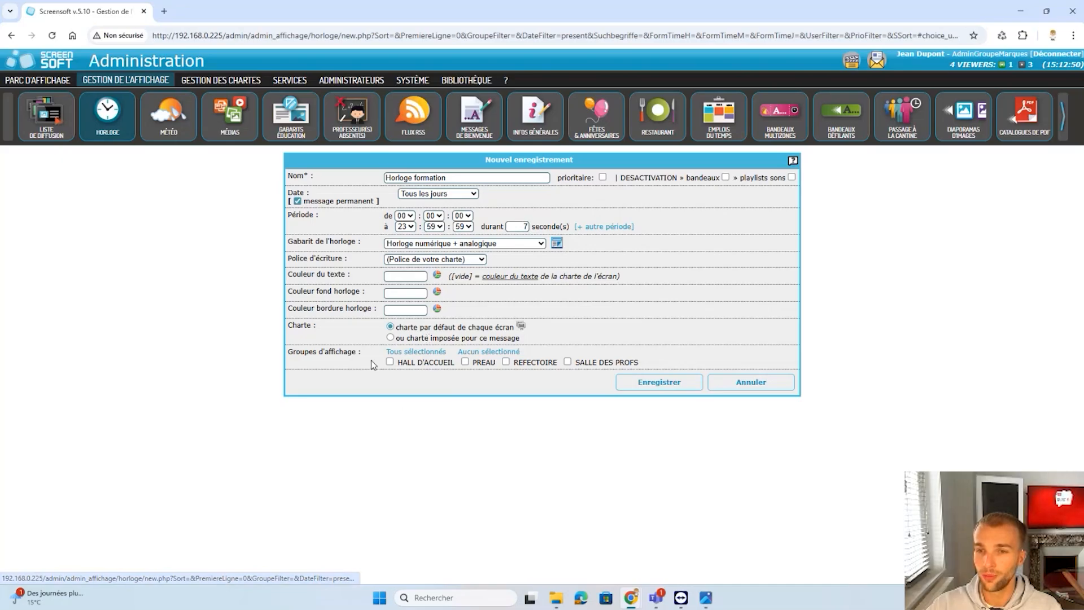
{"action": "left_click", "coordinate": [416, 352]}
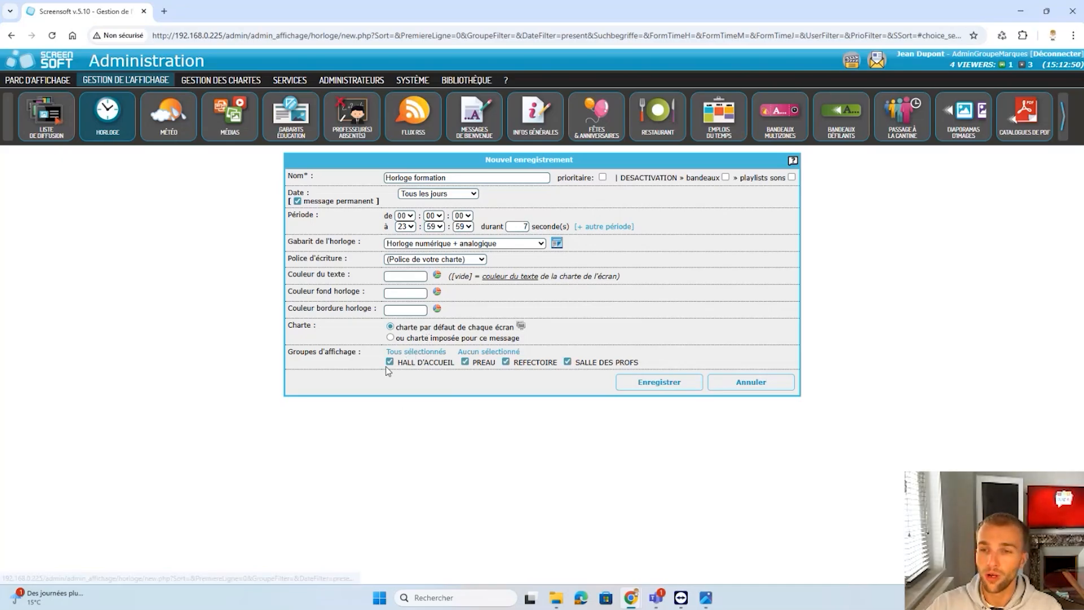
{"action": "left_click", "coordinate": [474, 352]}
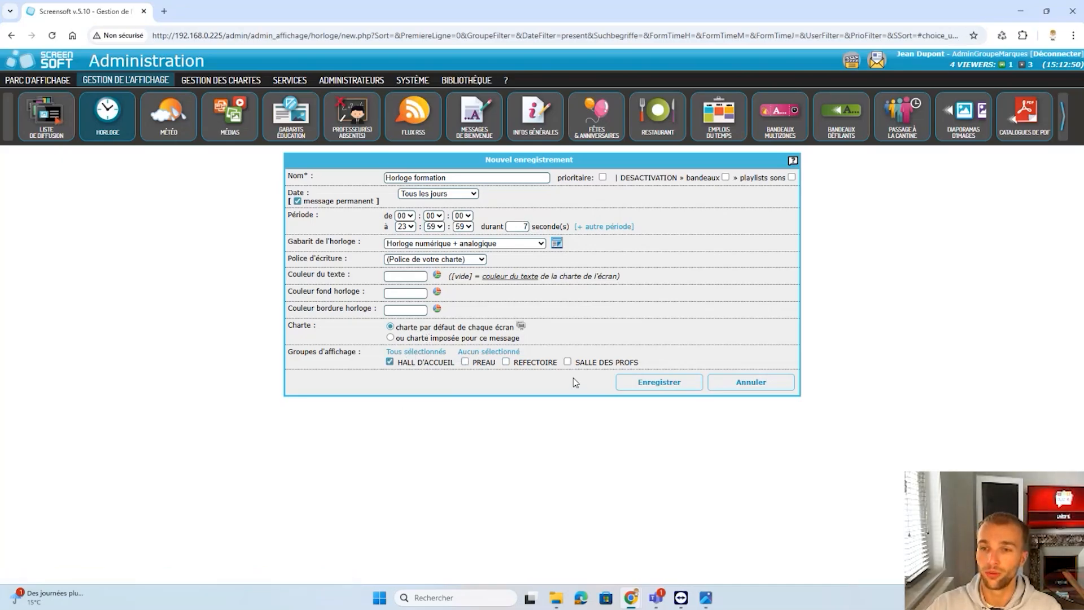
{"action": "left_click", "coordinate": [417, 352]}
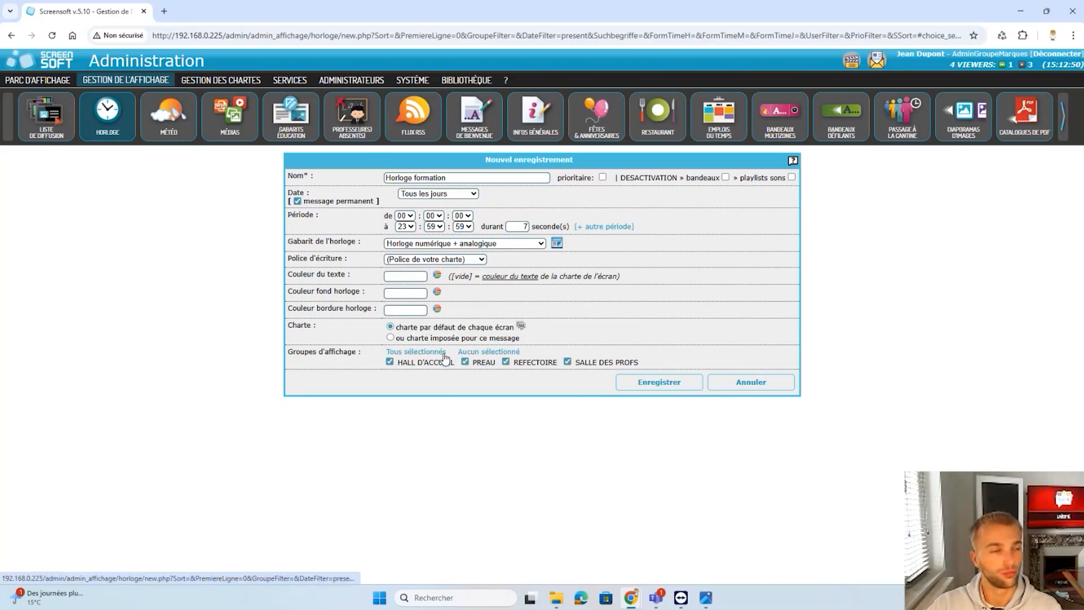
{"action": "left_click", "coordinate": [639, 392]}
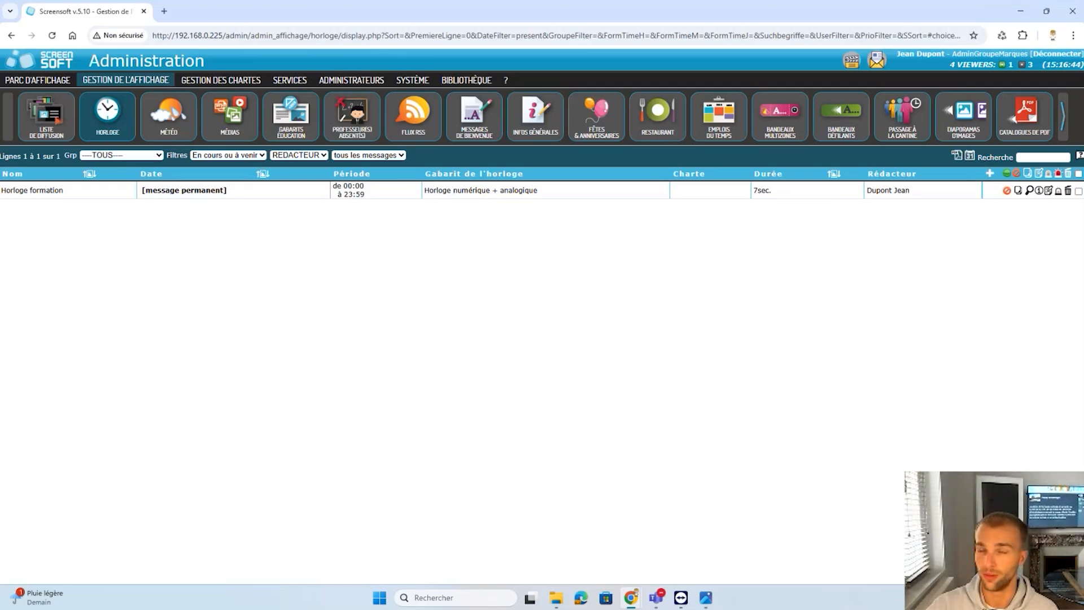
Preview the Horloge formation message on the HALL D'ACCUEIL screen and look over its edit form
{"action": "left_click", "coordinate": [1027, 192]}
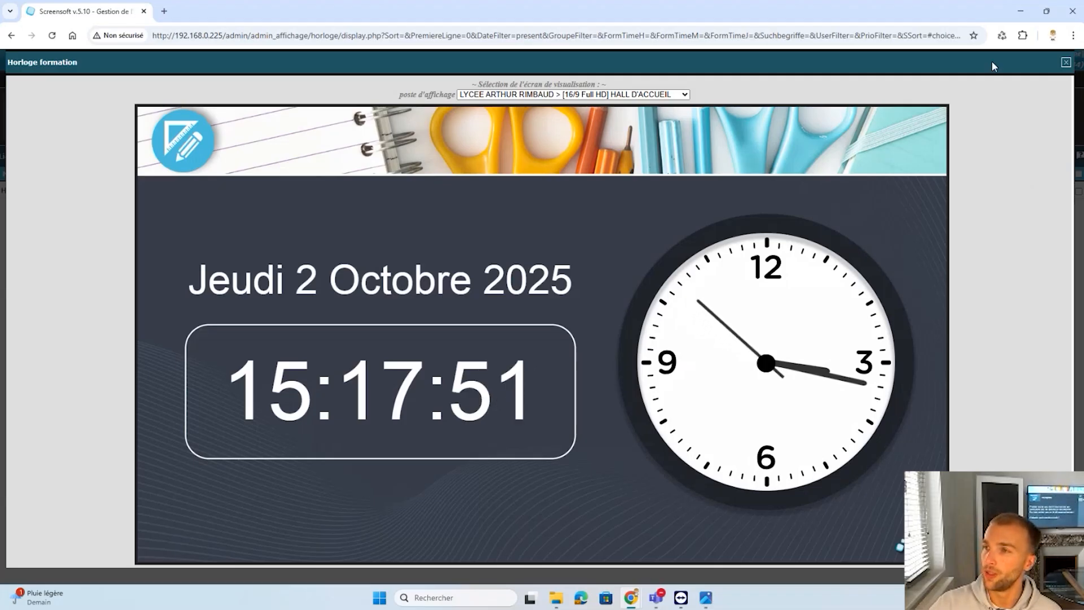
{"action": "left_click", "coordinate": [1066, 62]}
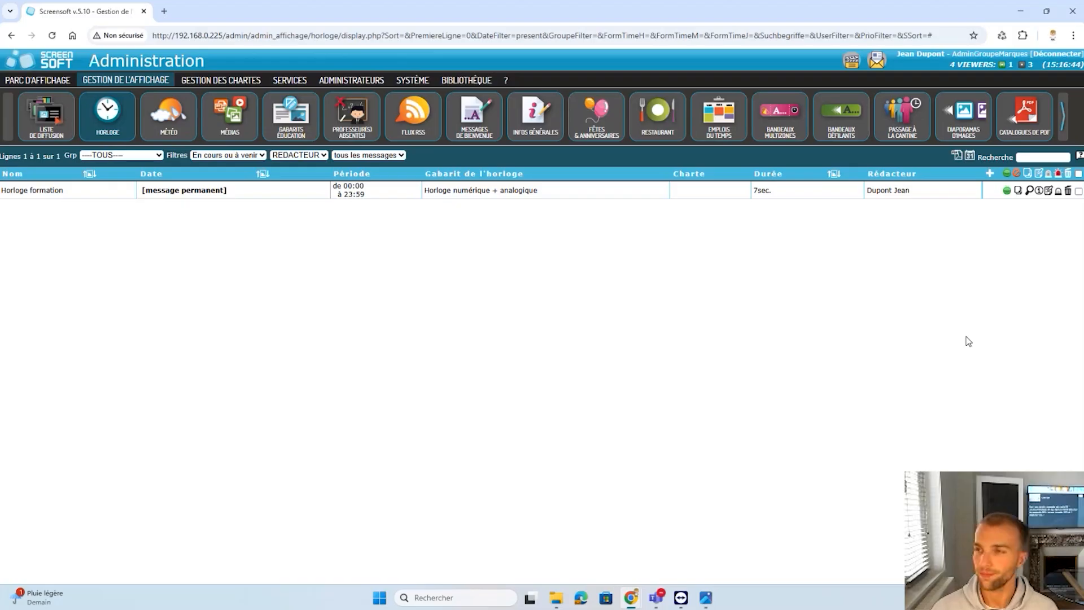
{"action": "left_click", "coordinate": [1048, 192]}
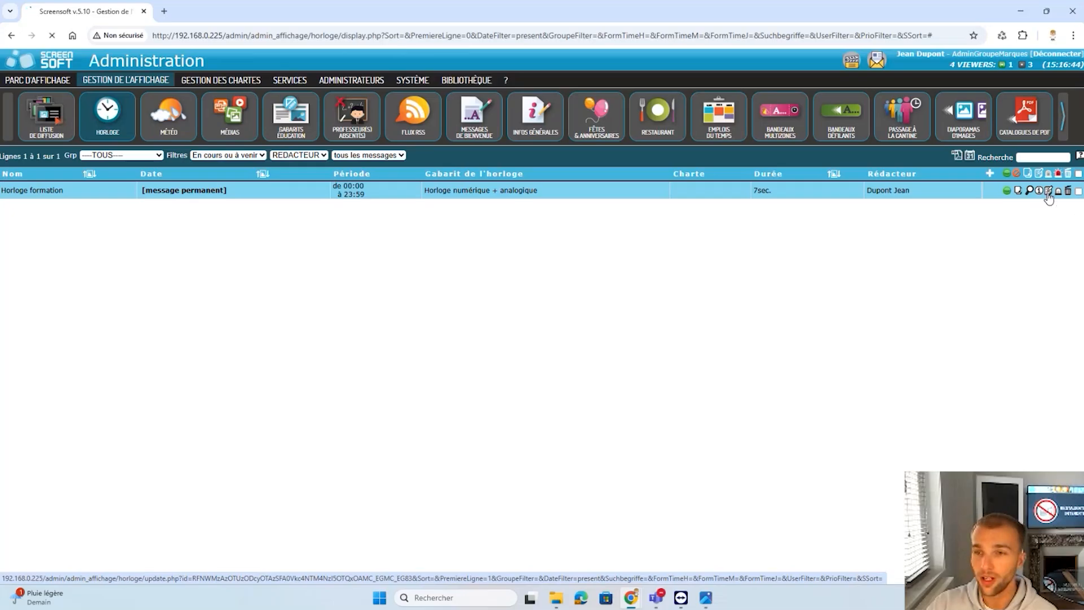
{"action": "left_click", "coordinate": [394, 259]}
{"action": "left_click", "coordinate": [354, 207]}
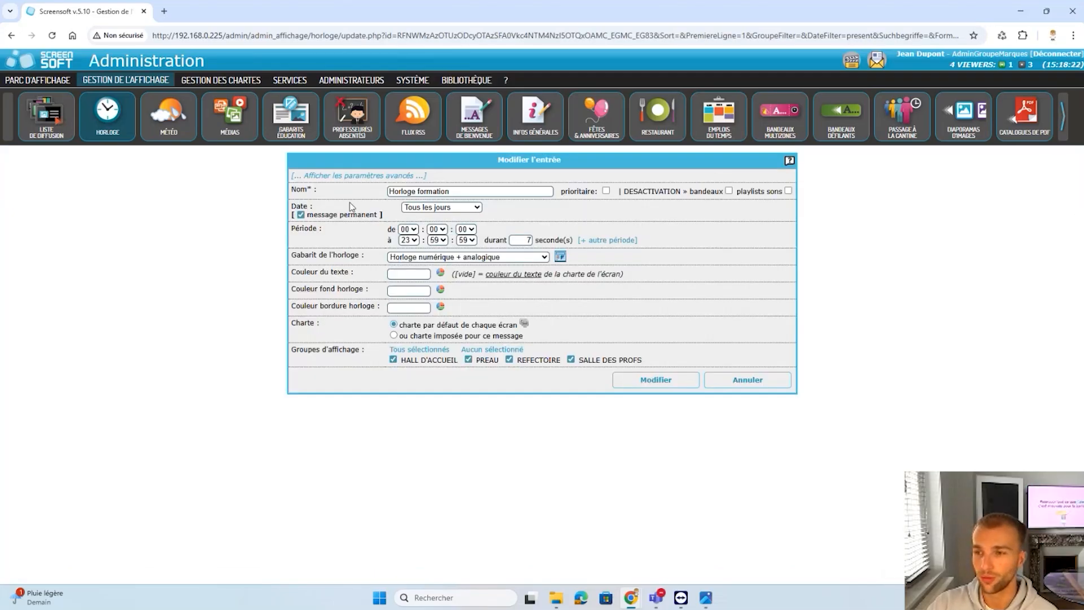
{"action": "left_click", "coordinate": [748, 379]}
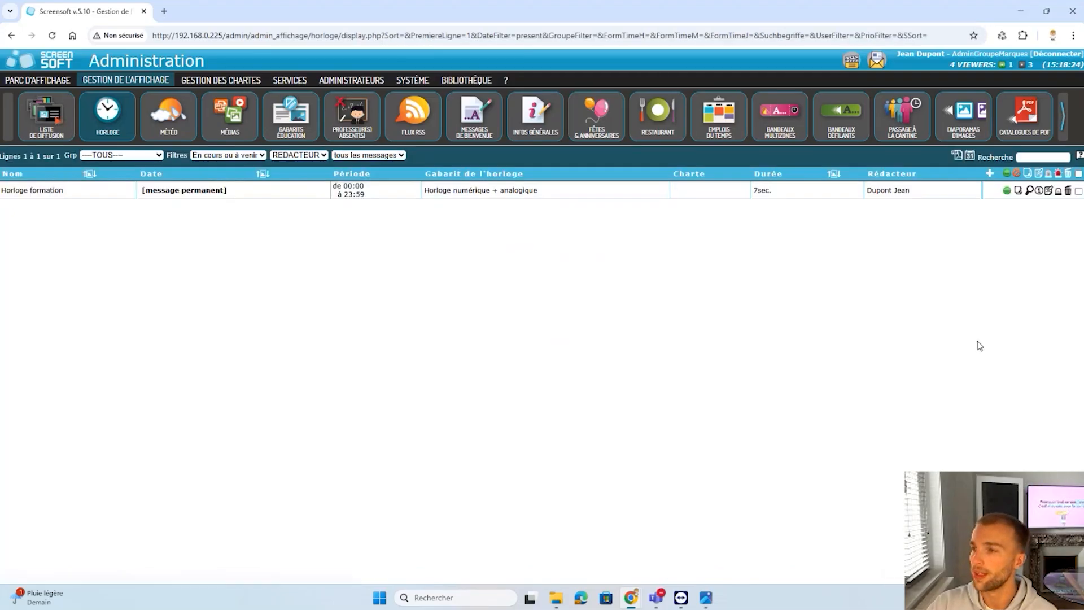
Open the deletion confirmation for the Horloge formation message and cancel it
{"action": "left_click", "coordinate": [1059, 193]}
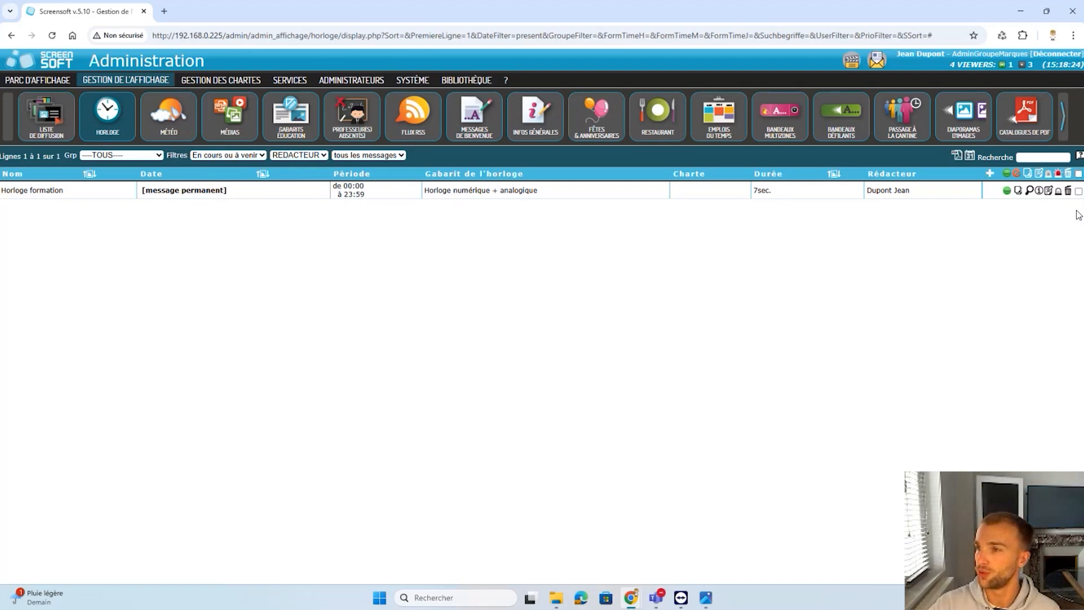
{"action": "left_click", "coordinate": [1068, 191]}
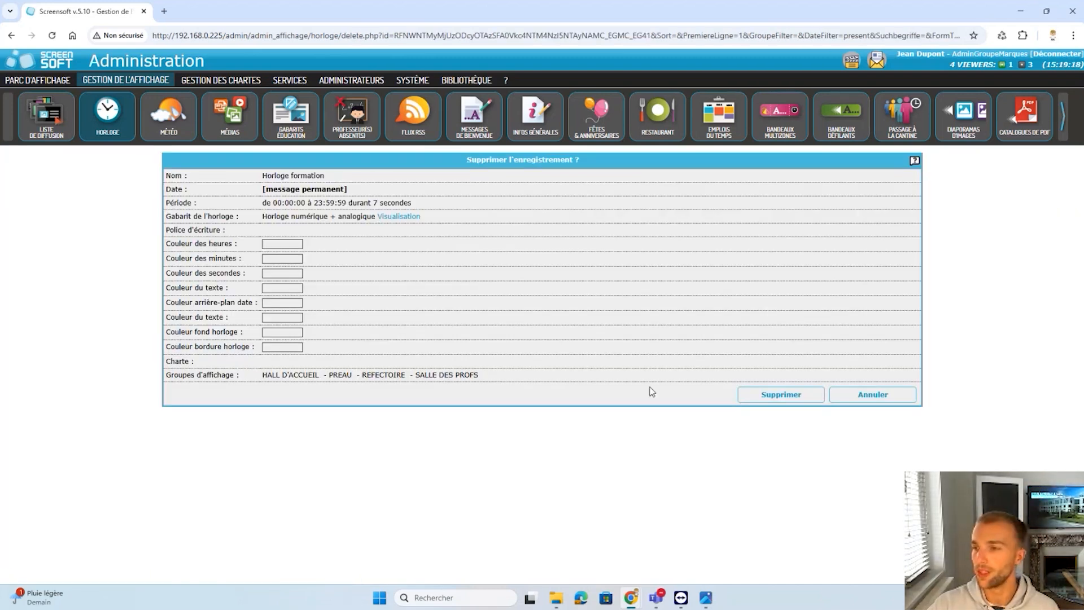
{"action": "left_click", "coordinate": [874, 398]}
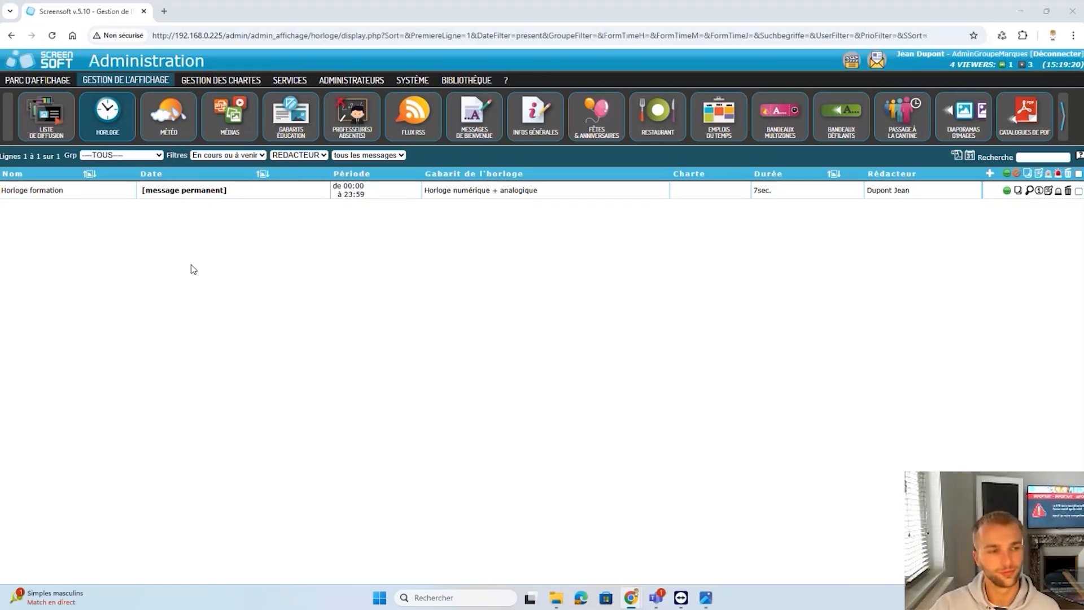
Look through the media messages and the full range of message types offered for the display screens
{"action": "left_click", "coordinate": [216, 141]}
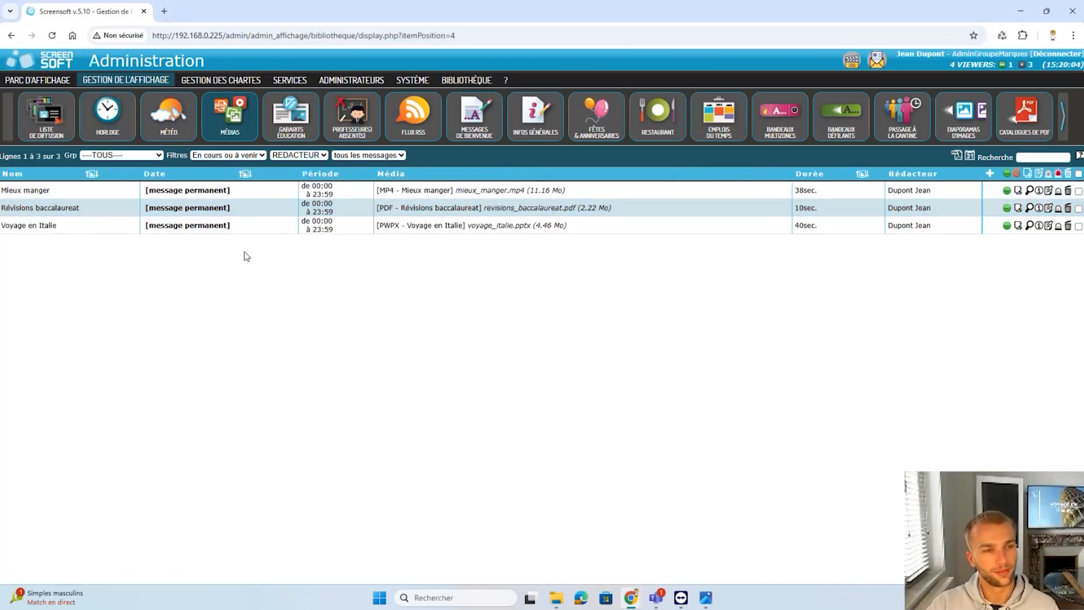
{"action": "left_click", "coordinate": [111, 131]}
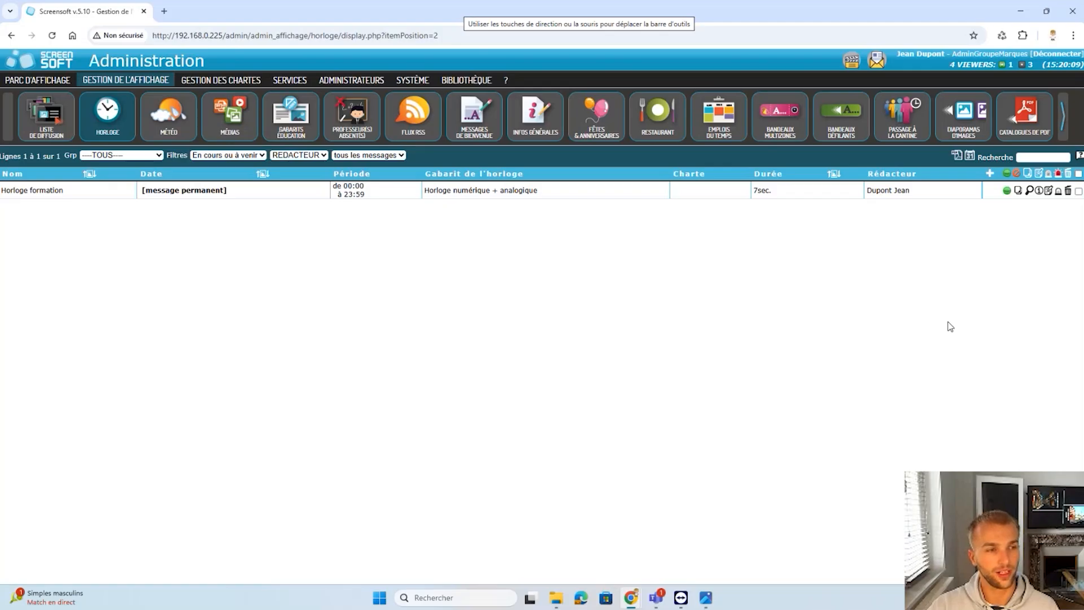
{"action": "left_click", "coordinate": [1062, 117]}
{"action": "left_click", "coordinate": [1062, 119]}
{"action": "left_click", "coordinate": [1062, 120]}
{"action": "left_click", "coordinate": [1062, 119]}
{"action": "left_click", "coordinate": [1062, 119]}
{"action": "left_click", "coordinate": [1062, 119]}
{"action": "left_click", "coordinate": [1062, 119]}
{"action": "left_click", "coordinate": [1062, 119]}
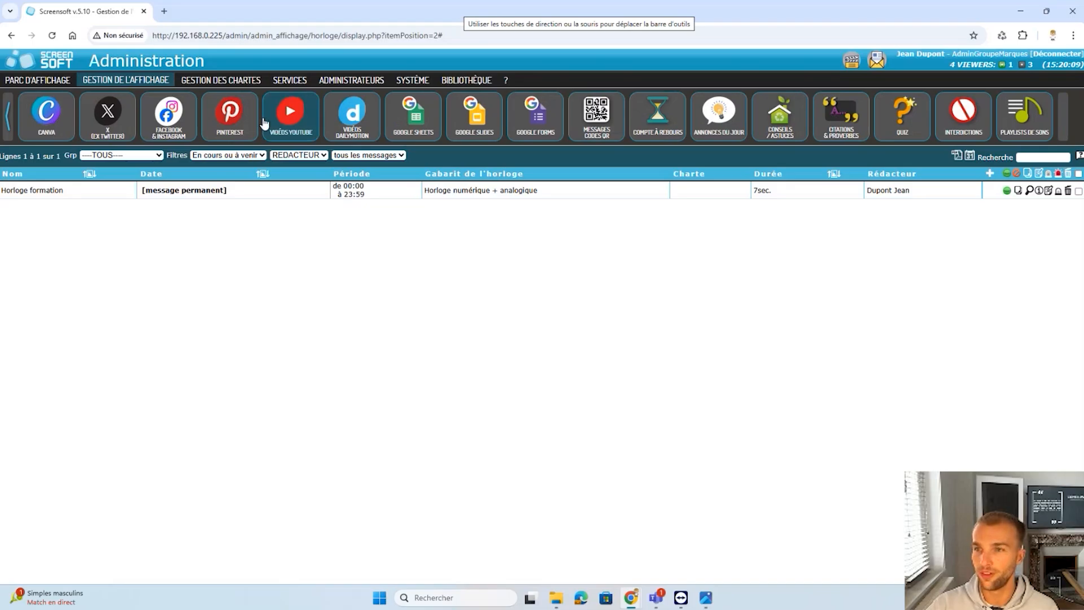
{"action": "left_click", "coordinate": [9, 116]}
{"action": "left_click", "coordinate": [9, 116]}
{"action": "left_click", "coordinate": [9, 116]}
{"action": "left_click", "coordinate": [9, 116]}
{"action": "left_click", "coordinate": [9, 116]}
{"action": "left_click", "coordinate": [9, 116]}
{"action": "left_click", "coordinate": [9, 116]}
{"action": "left_click", "coordinate": [9, 116]}
Open the multizone banner messages and preview the CROSS annuel banner on the HALL D'ACCUEIL screen
{"action": "left_click", "coordinate": [244, 119]}
{"action": "left_click", "coordinate": [6, 119]}
{"action": "left_click", "coordinate": [5, 119]}
{"action": "left_click", "coordinate": [5, 119]}
{"action": "left_click", "coordinate": [6, 119]}
{"action": "left_click", "coordinate": [5, 118]}
{"action": "left_click", "coordinate": [5, 119]}
{"action": "left_click", "coordinate": [5, 119]}
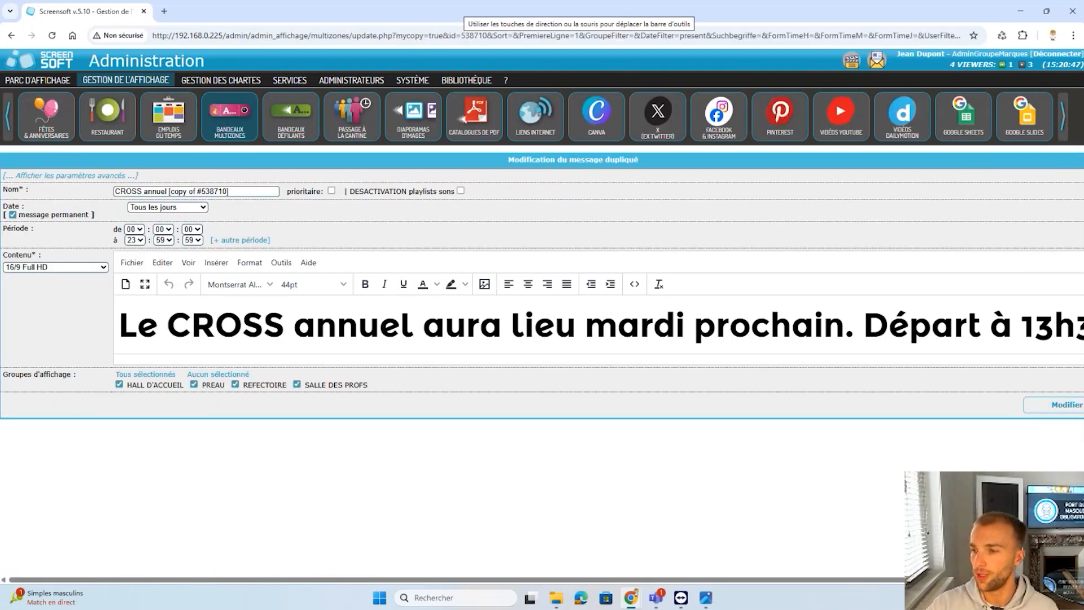
{"action": "left_click_drag", "start_coordinate": [937, 579], "coordinate": [1046, 579]}
{"action": "left_click", "coordinate": [1036, 404]}
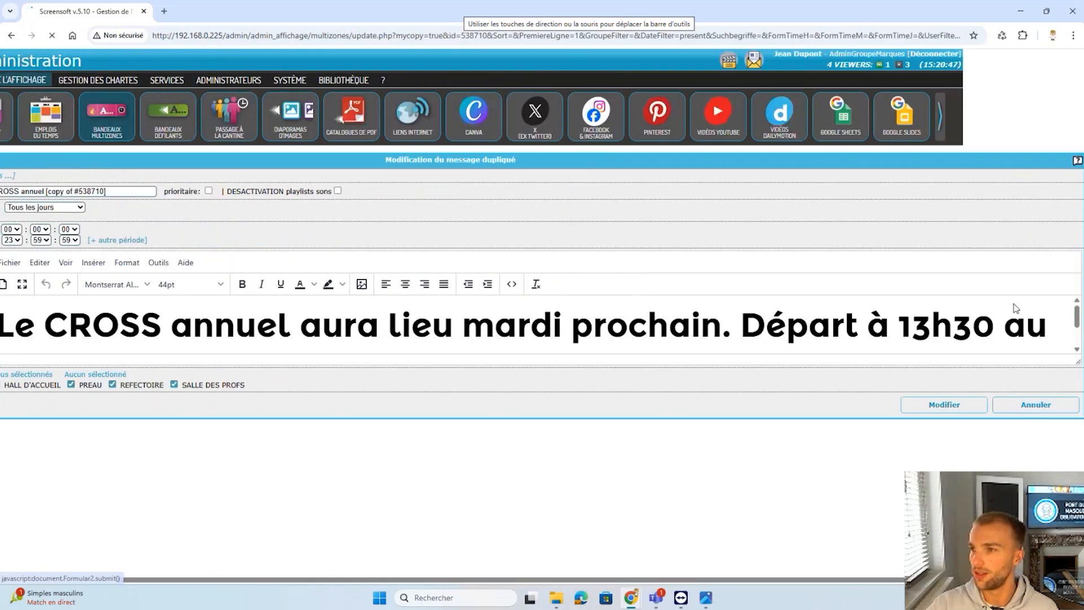
{"action": "left_click", "coordinate": [1030, 192]}
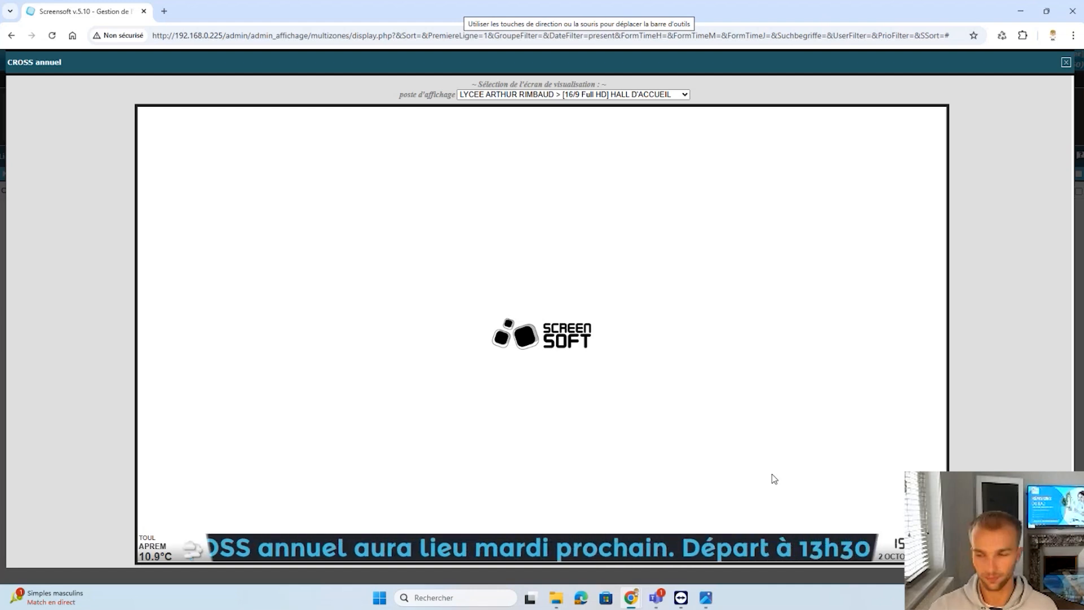
{"action": "left_click", "coordinate": [1066, 63]}
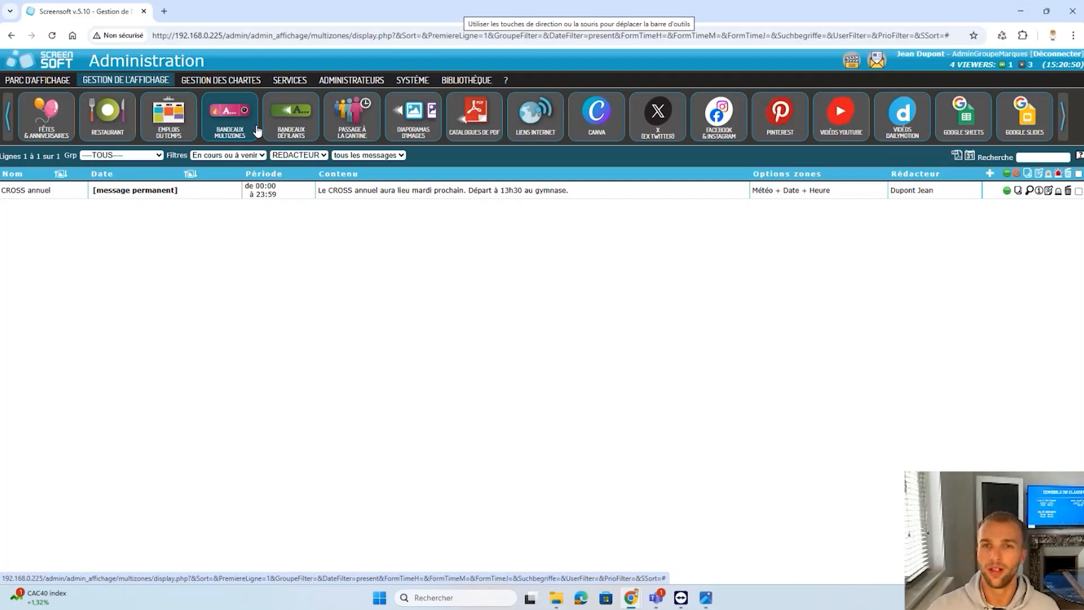
Open the Mieux manger media message for editing and deactivate the banners while it is displayed
{"action": "left_click", "coordinate": [94, 79]}
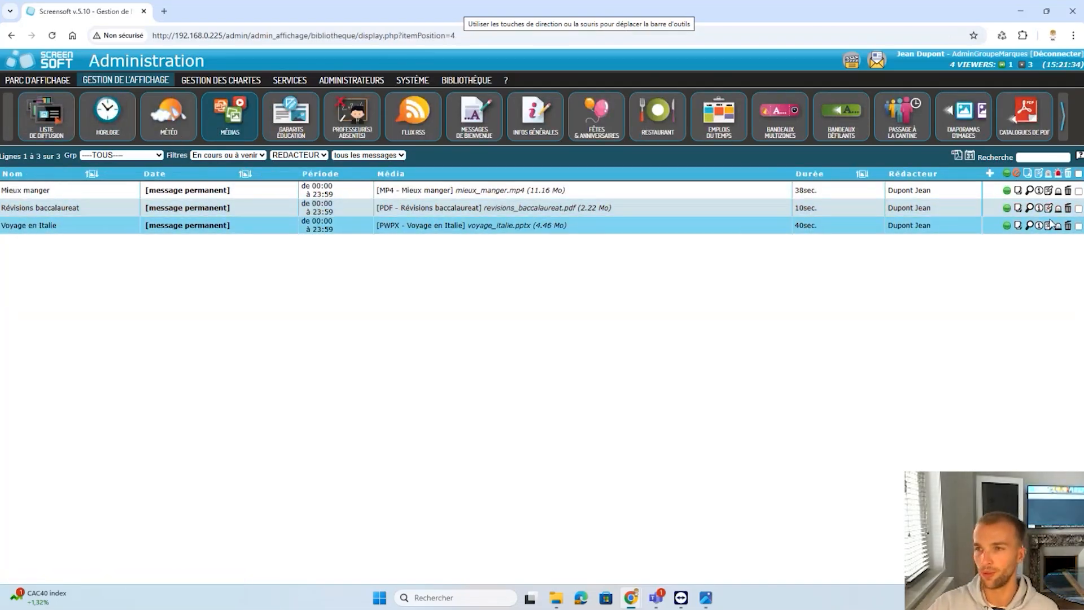
{"action": "left_click", "coordinate": [1050, 191]}
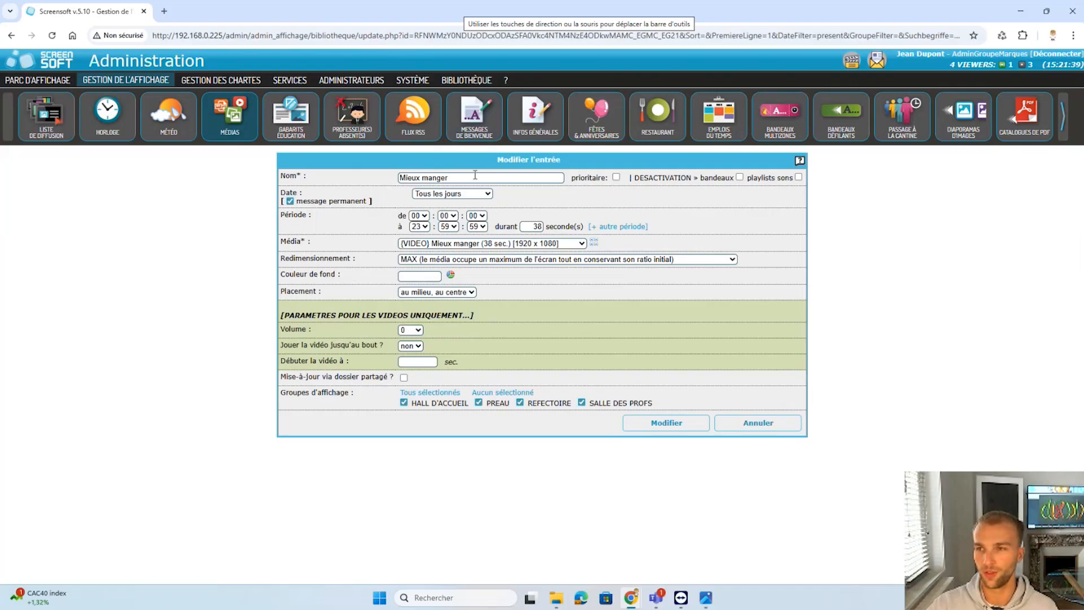
{"action": "left_click_drag", "start_coordinate": [632, 180], "coordinate": [738, 174]}
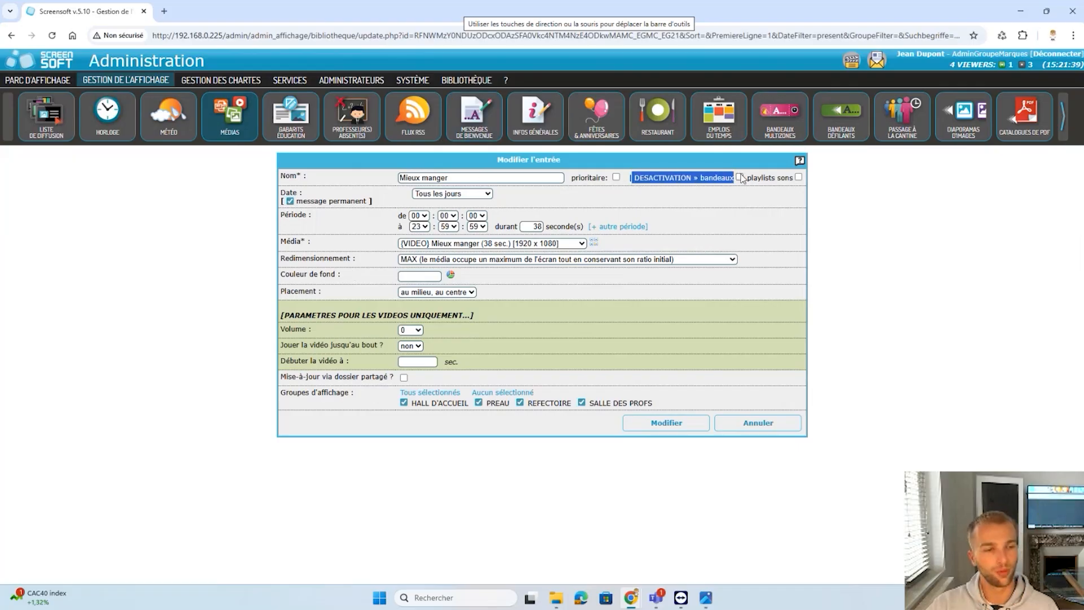
{"action": "left_click_drag", "start_coordinate": [460, 179], "coordinate": [402, 177]}
{"action": "left_click", "coordinate": [400, 177]}
{"action": "left_click_drag", "start_coordinate": [752, 178], "coordinate": [740, 187]}
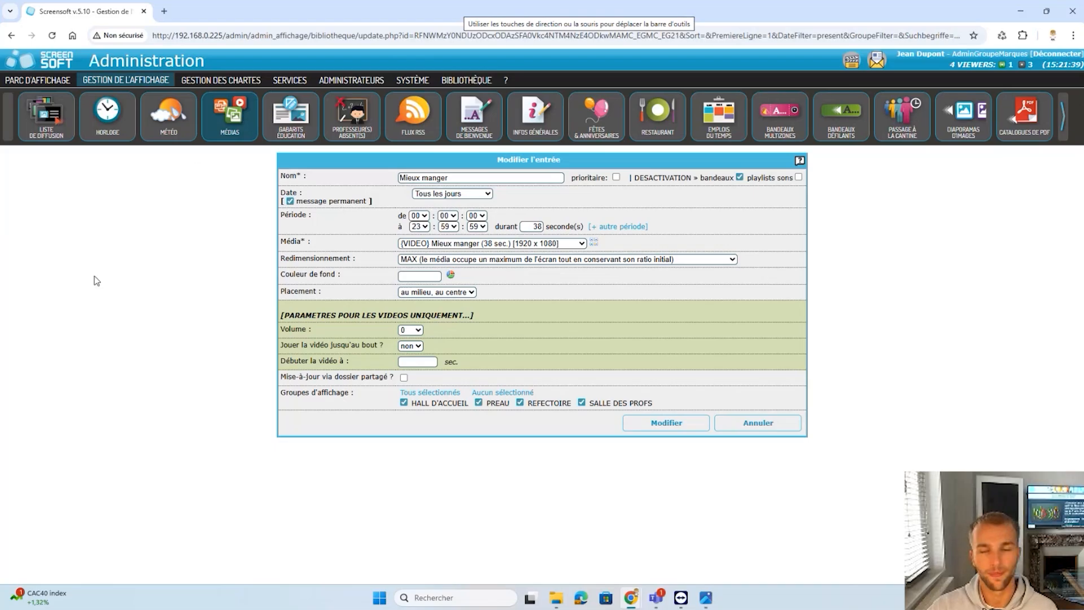
Return to the media message list and locate the Cours d'eau picture in the computer's Images folder
{"action": "left_click", "coordinate": [231, 121]}
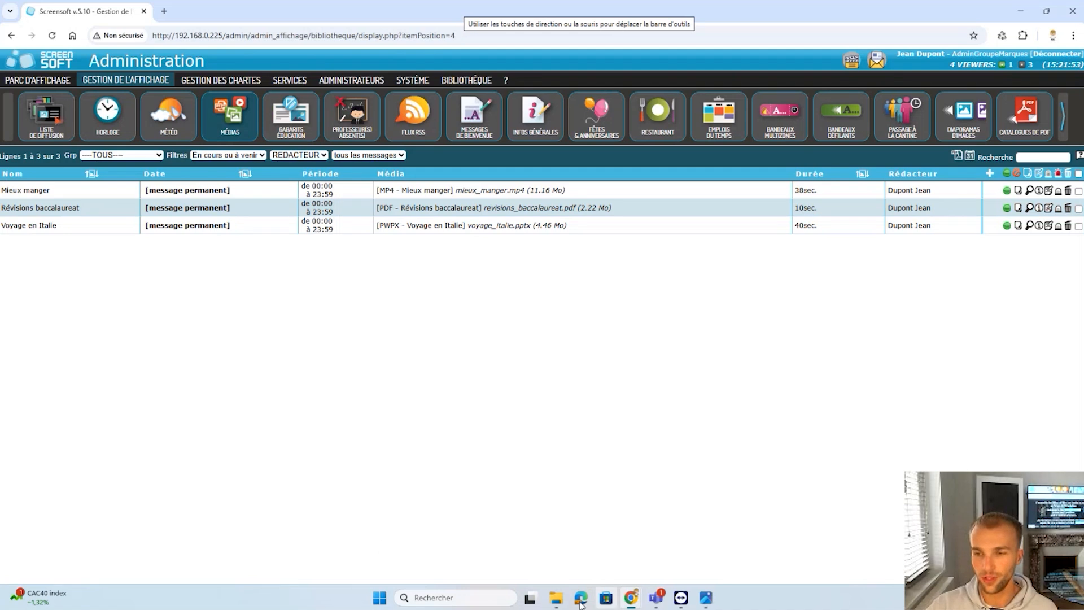
{"action": "left_click", "coordinate": [556, 599]}
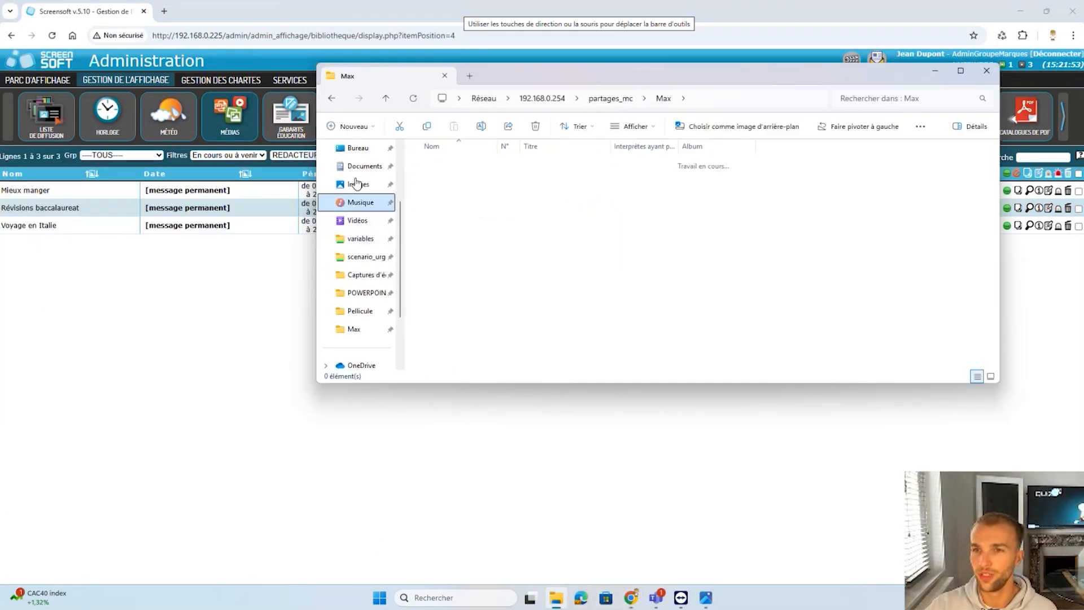
{"action": "left_click", "coordinate": [357, 168]}
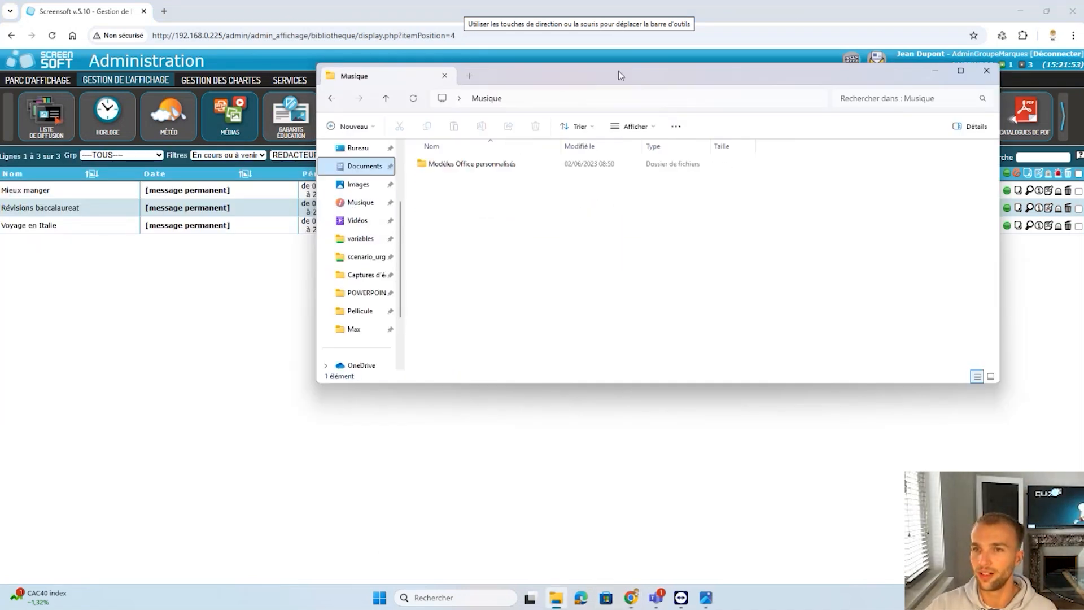
{"action": "left_click", "coordinate": [356, 184]}
{"action": "left_click_drag", "start_coordinate": [573, 79], "coordinate": [294, 111]}
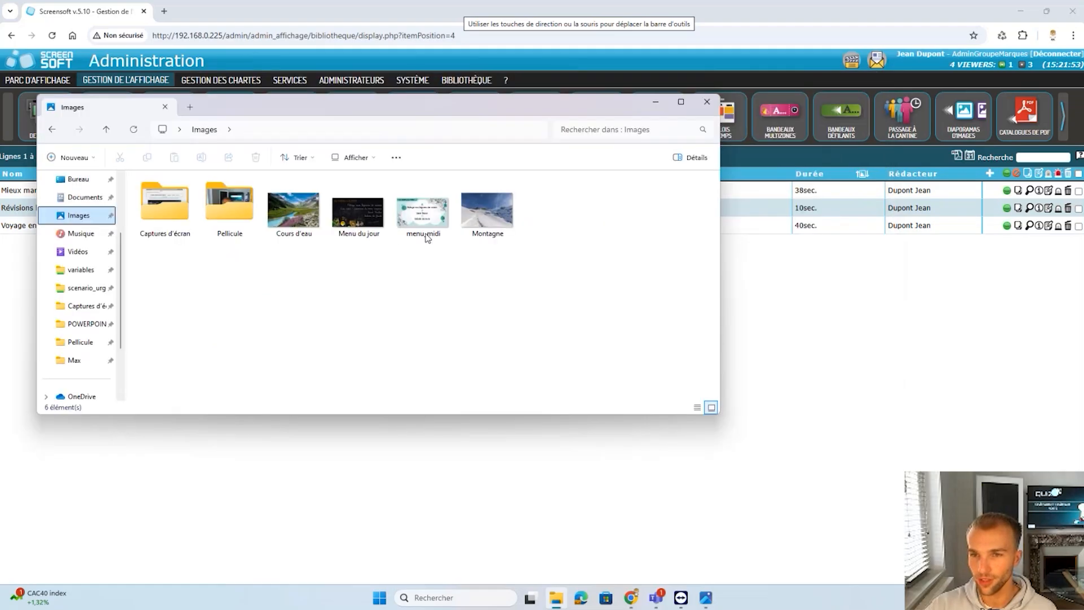
{"action": "left_click", "coordinate": [298, 242]}
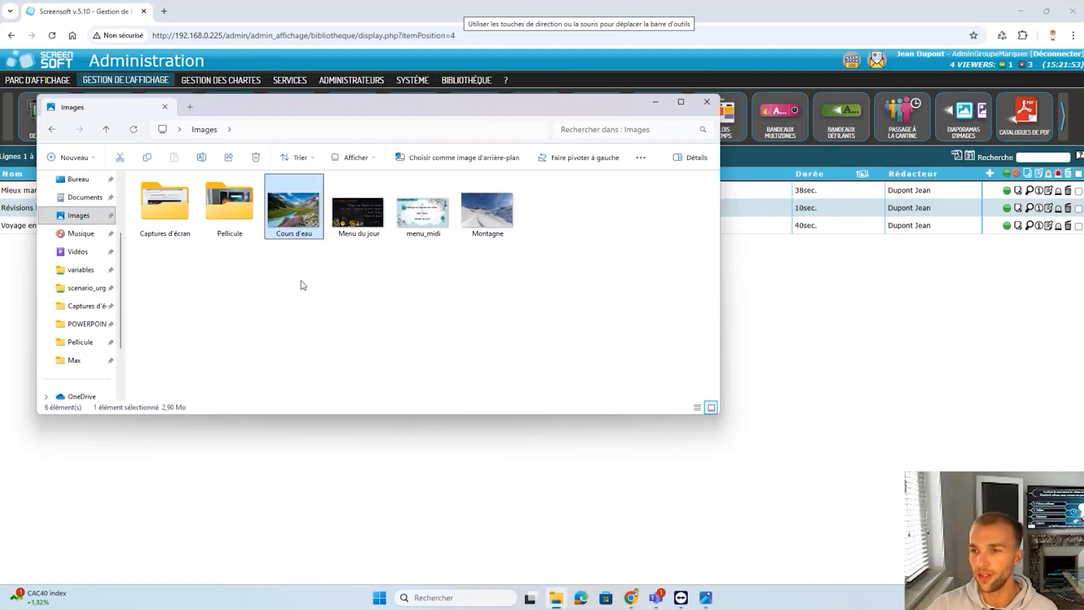
{"action": "left_click", "coordinate": [807, 342]}
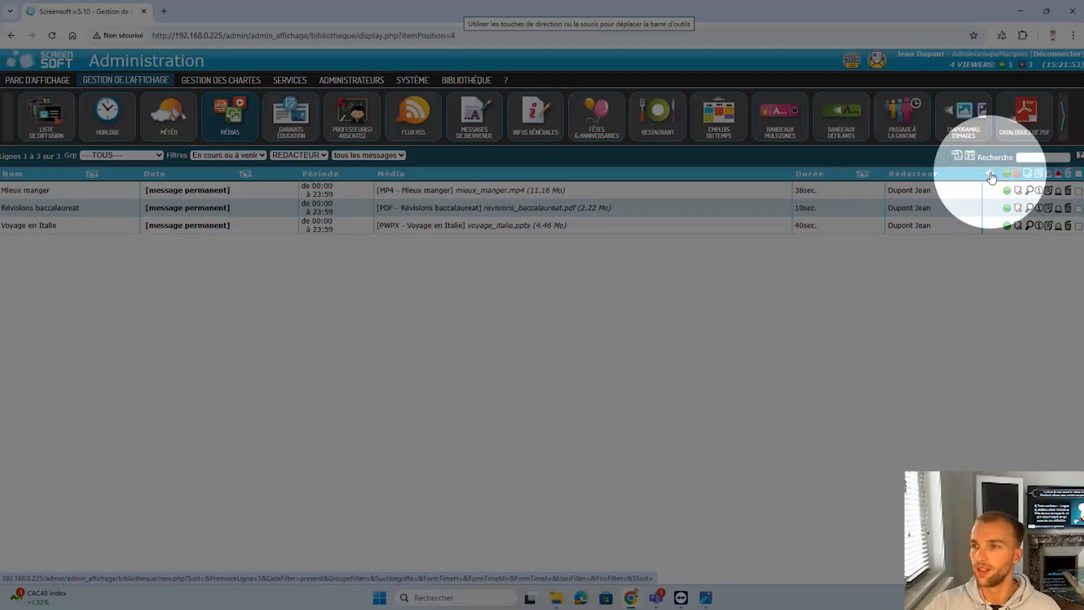
Start a new media message and name it Média formation
{"action": "left_click", "coordinate": [991, 175]}
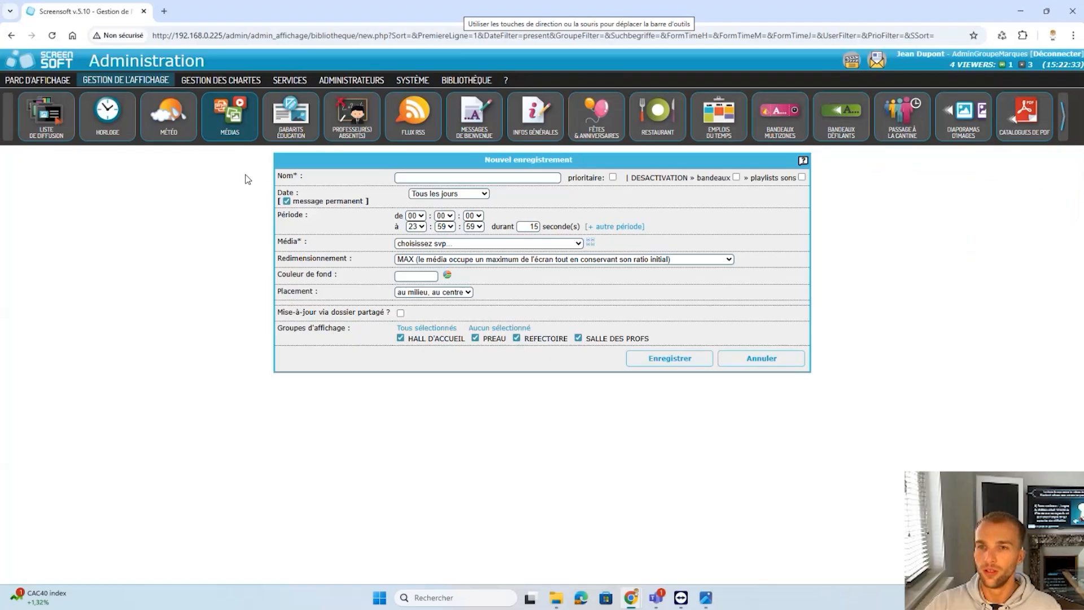
{"action": "left_click", "coordinate": [407, 175]}
{"action": "left_click", "coordinate": [360, 173]}
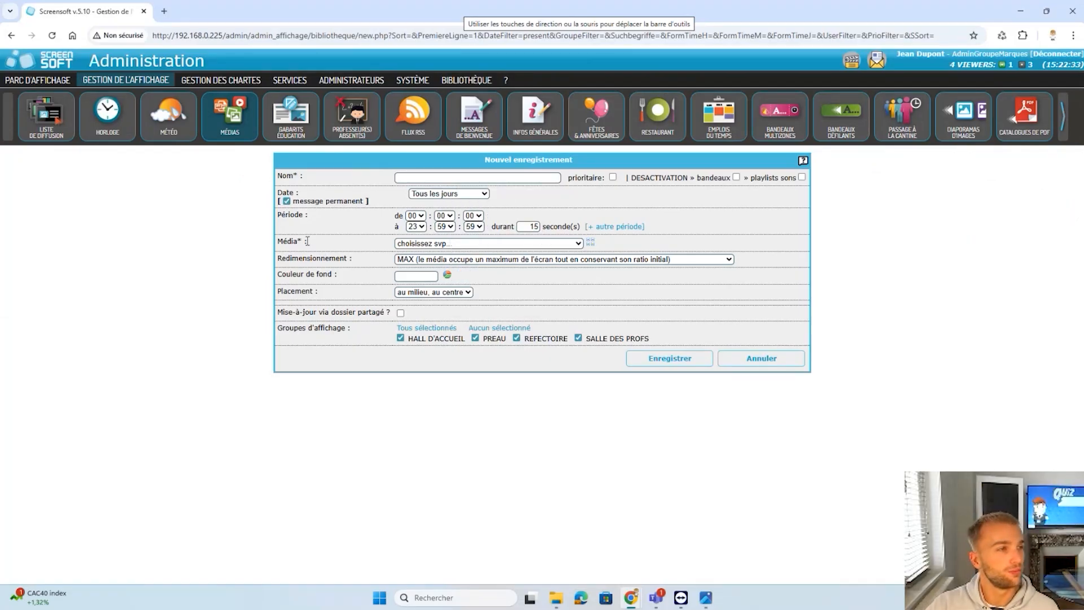
{"action": "left_click", "coordinate": [410, 247]}
{"action": "left_click", "coordinate": [410, 246]}
{"action": "left_click", "coordinate": [348, 251]}
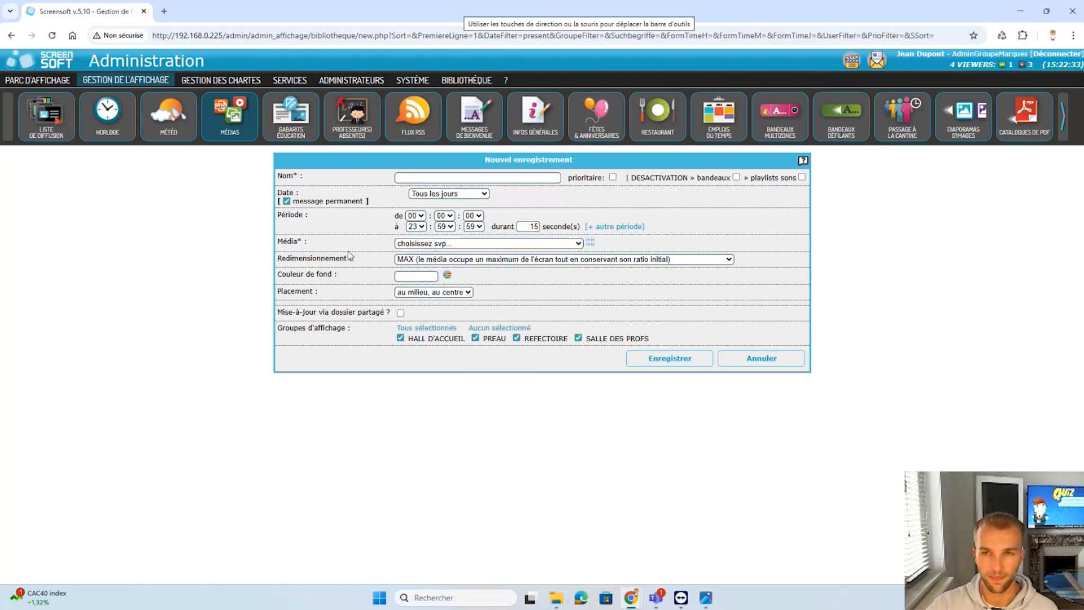
{"action": "left_click", "coordinate": [413, 178]}
{"action": "type", "text": "Média formation"}
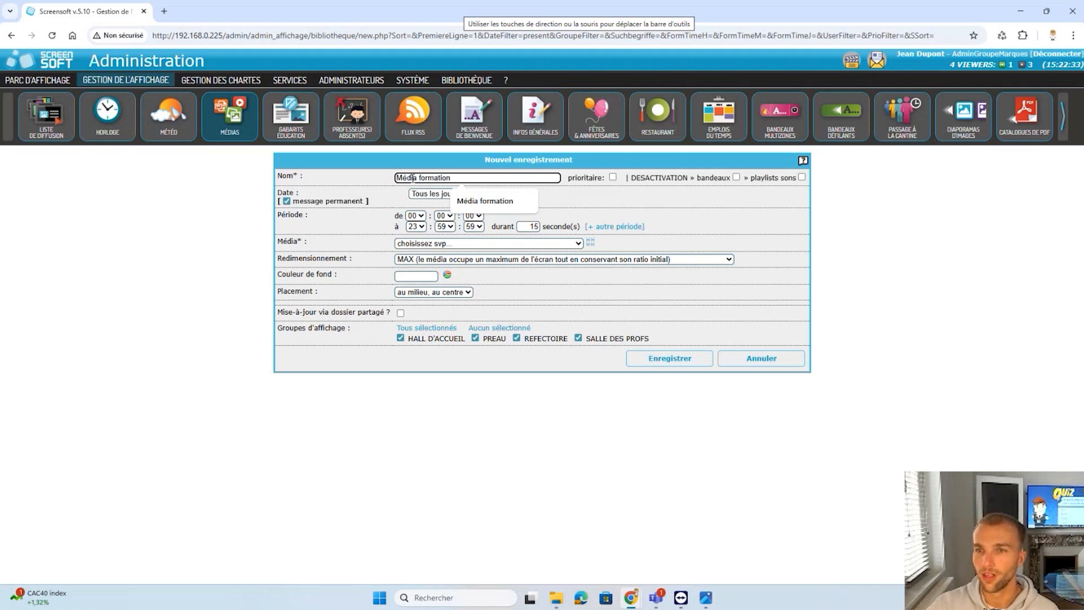
{"action": "left_click", "coordinate": [377, 188]}
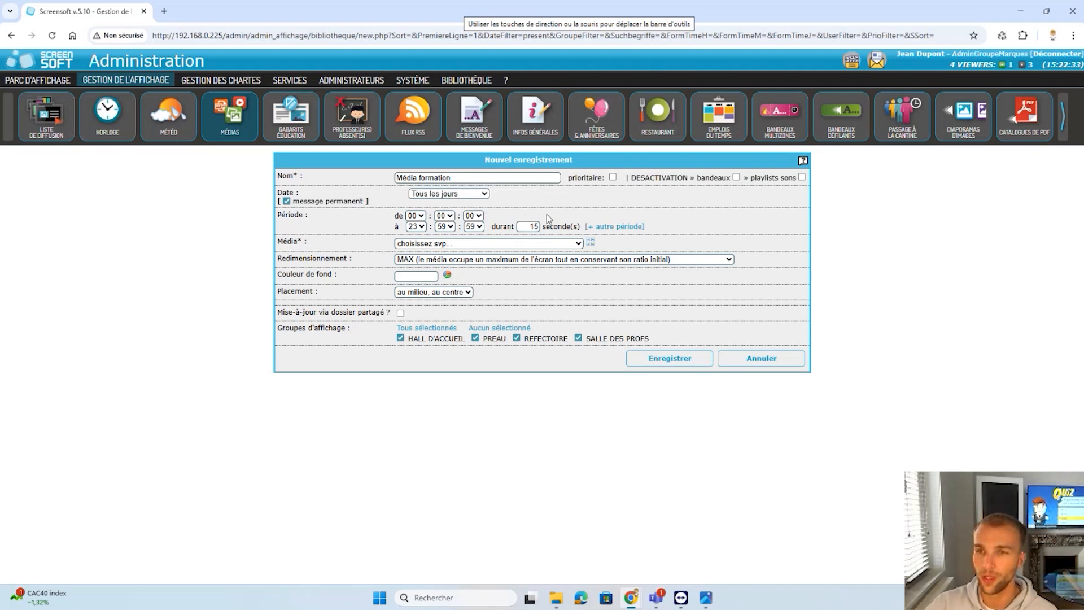
Review the media available for the new message and check the pictures in the computer's Images folder
{"action": "left_click_drag", "start_coordinate": [338, 245], "coordinate": [267, 243]}
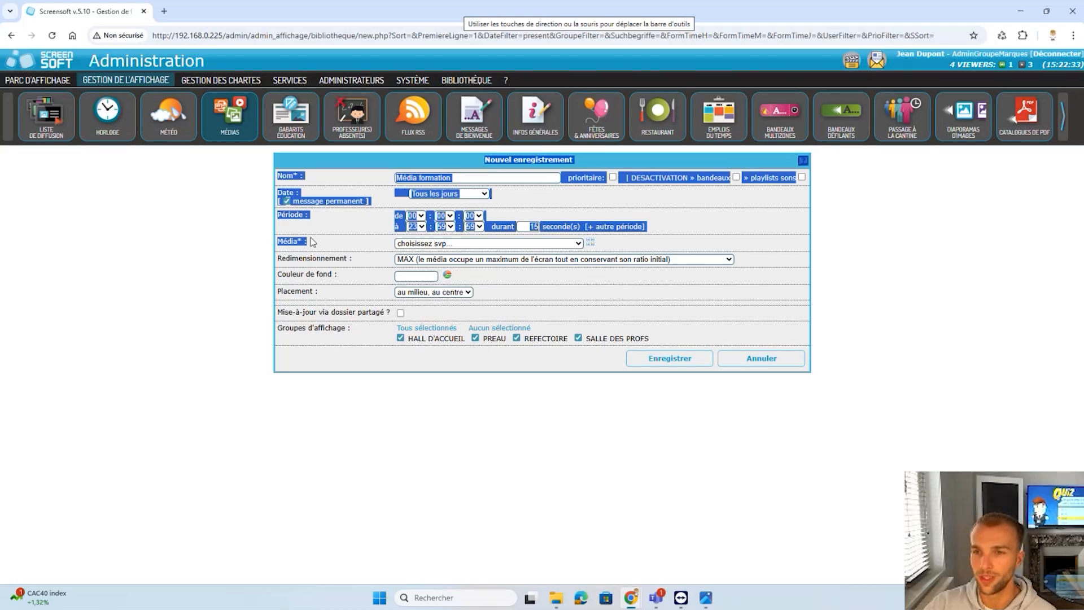
{"action": "left_click", "coordinate": [423, 247]}
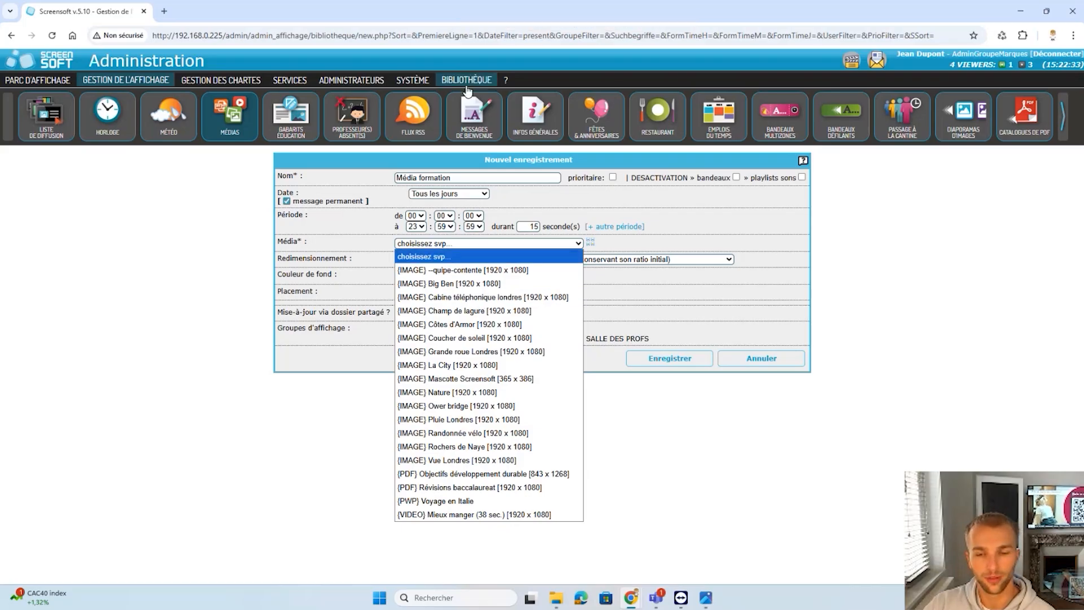
{"action": "left_click", "coordinate": [557, 599]}
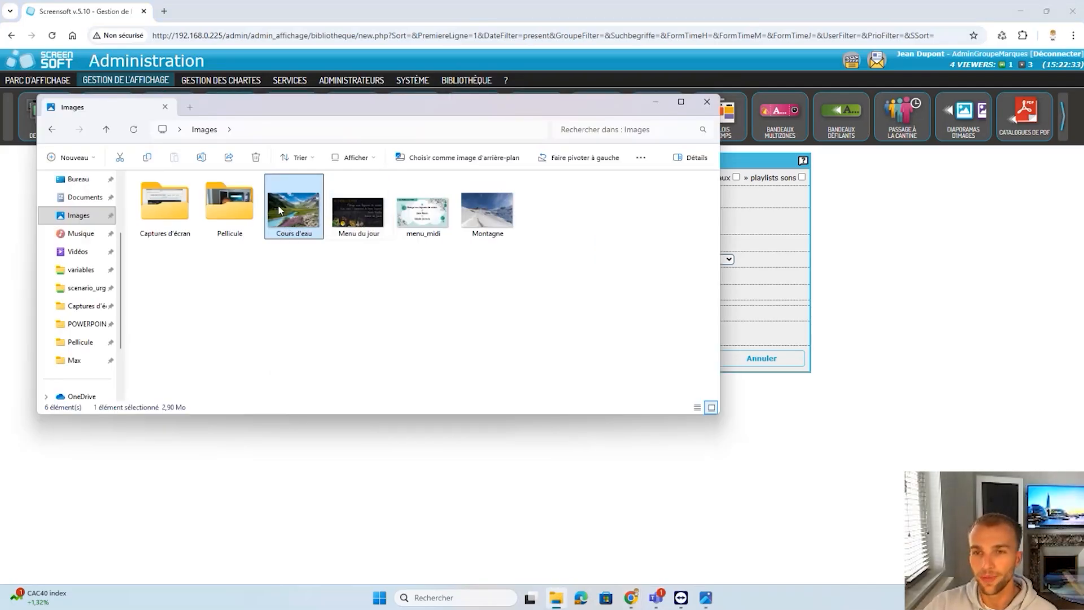
{"action": "left_click", "coordinate": [737, 255]}
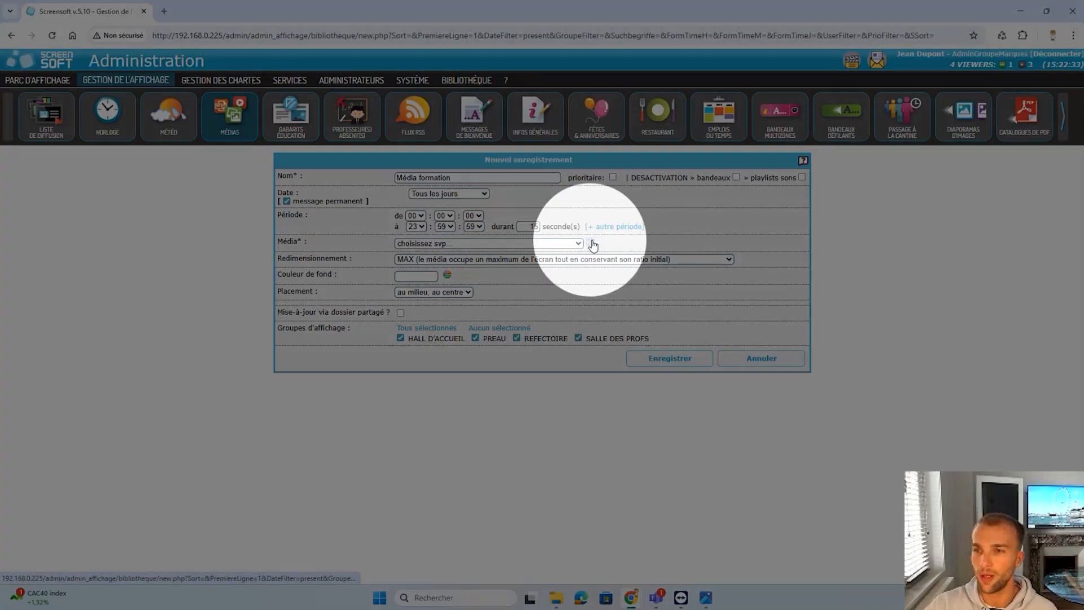
Open the media library from the new message and create a folder named Formation under MES MEDIAS
{"action": "left_click", "coordinate": [589, 244]}
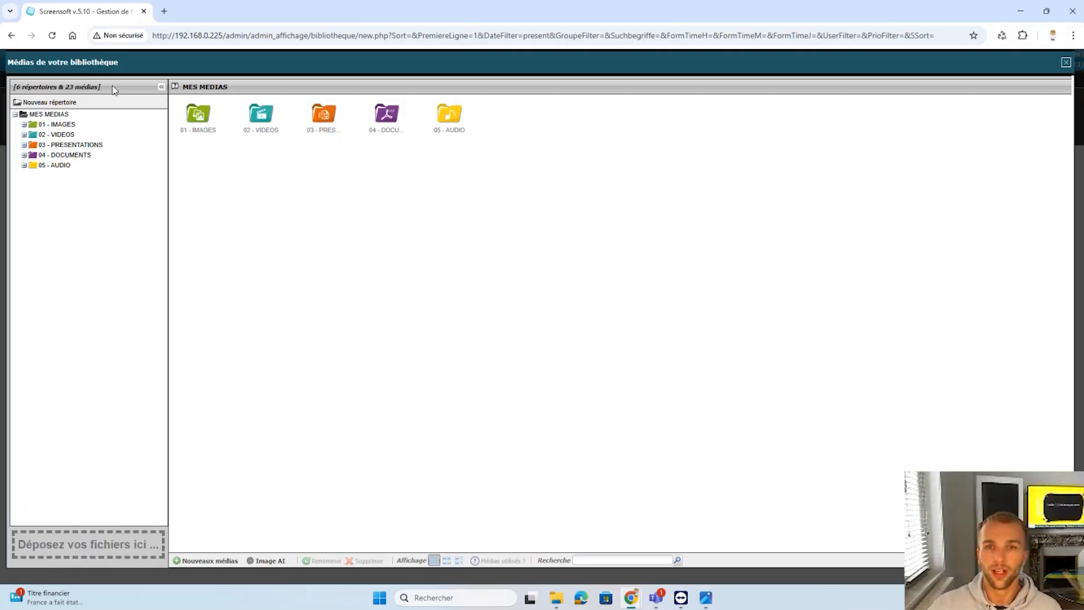
{"action": "left_click", "coordinate": [201, 119]}
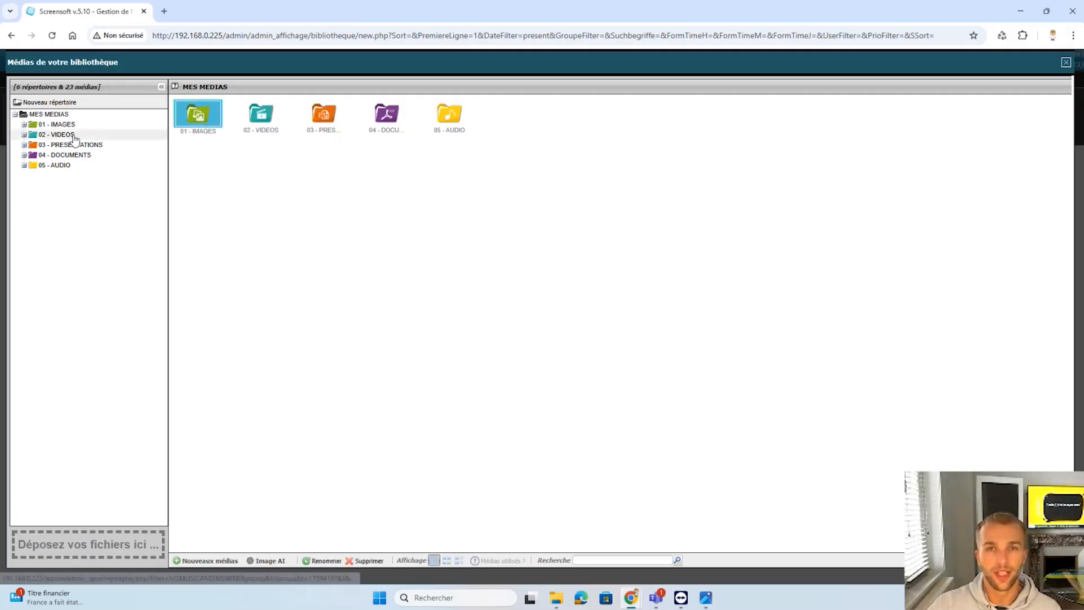
{"action": "left_click", "coordinate": [32, 104]}
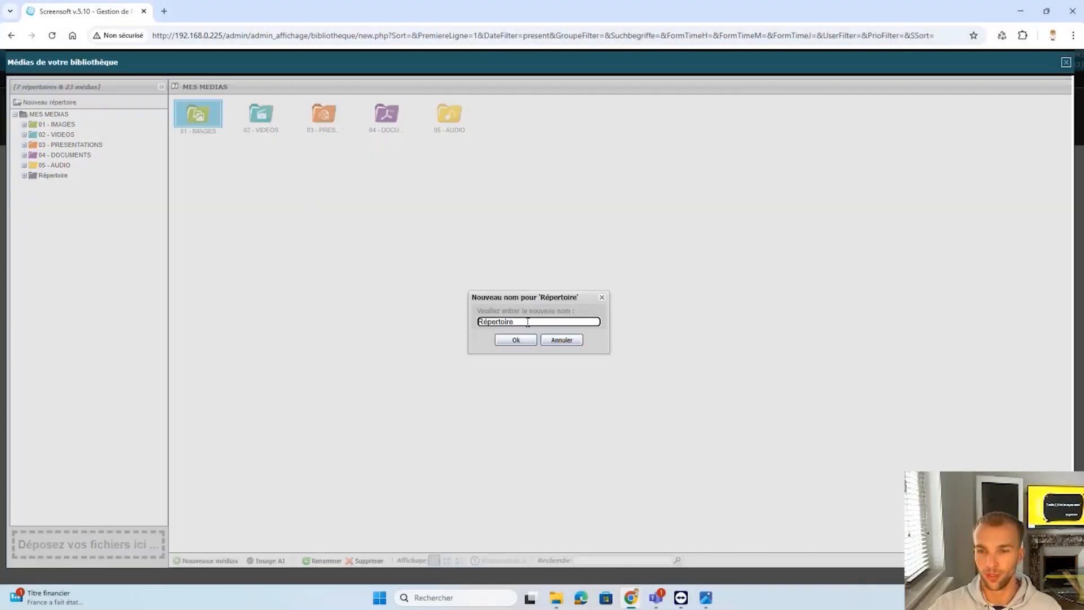
{"action": "left_click_drag", "start_coordinate": [527, 322], "coordinate": [461, 320]}
{"action": "type", "text": "Formati"}
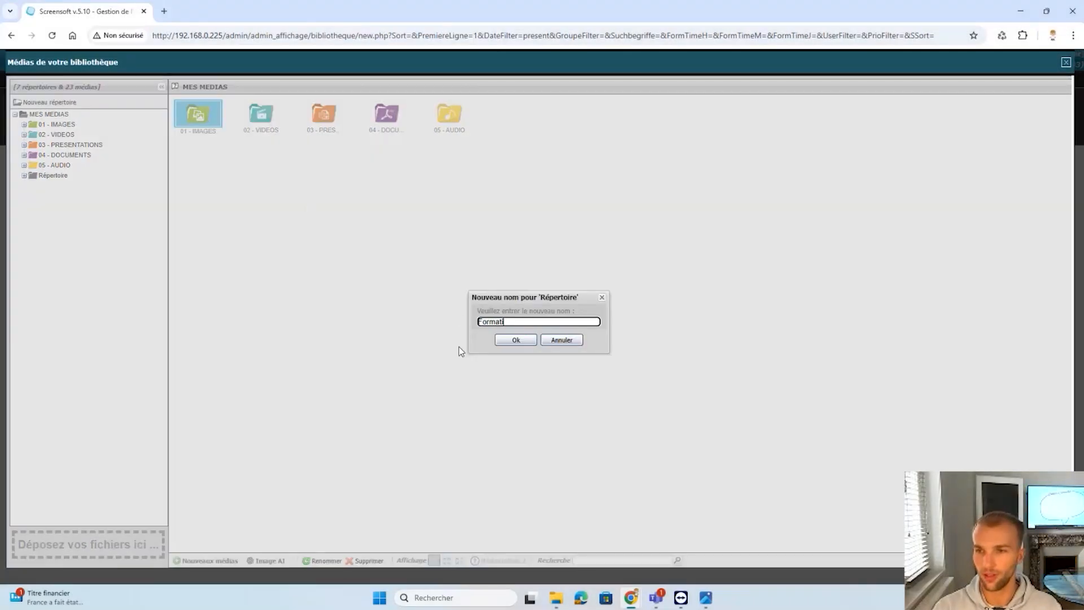
{"action": "type", "text": "on"}
{"action": "key", "text": "Return"}
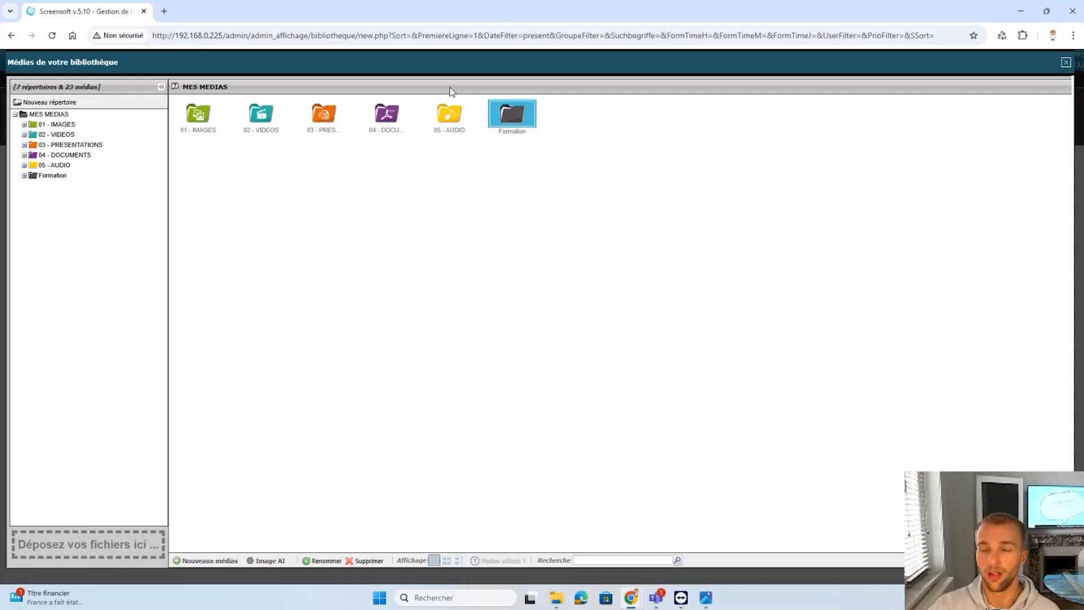
Upload the Montagne picture from the computer's Images folder to the root of MES MEDIAS
{"action": "left_click", "coordinate": [64, 175]}
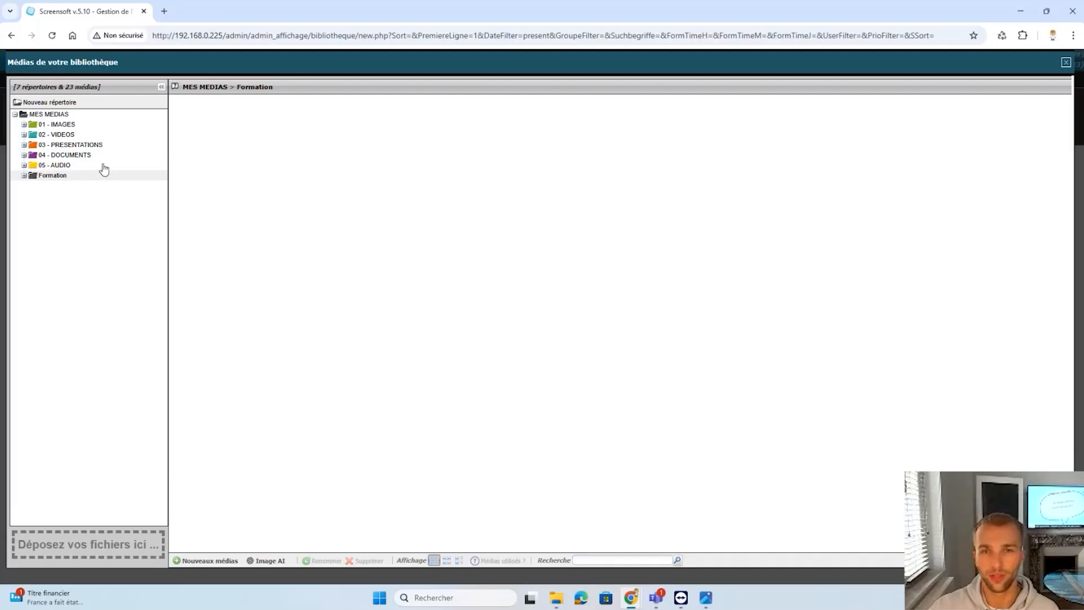
{"action": "left_click", "coordinate": [115, 116]}
{"action": "left_click", "coordinate": [556, 599]}
{"action": "left_click_drag", "start_coordinate": [488, 207], "coordinate": [93, 533]}
Delete the Montagne picture from the root of MES MEDIAS and confirm the deletion
{"action": "left_click", "coordinate": [576, 112]}
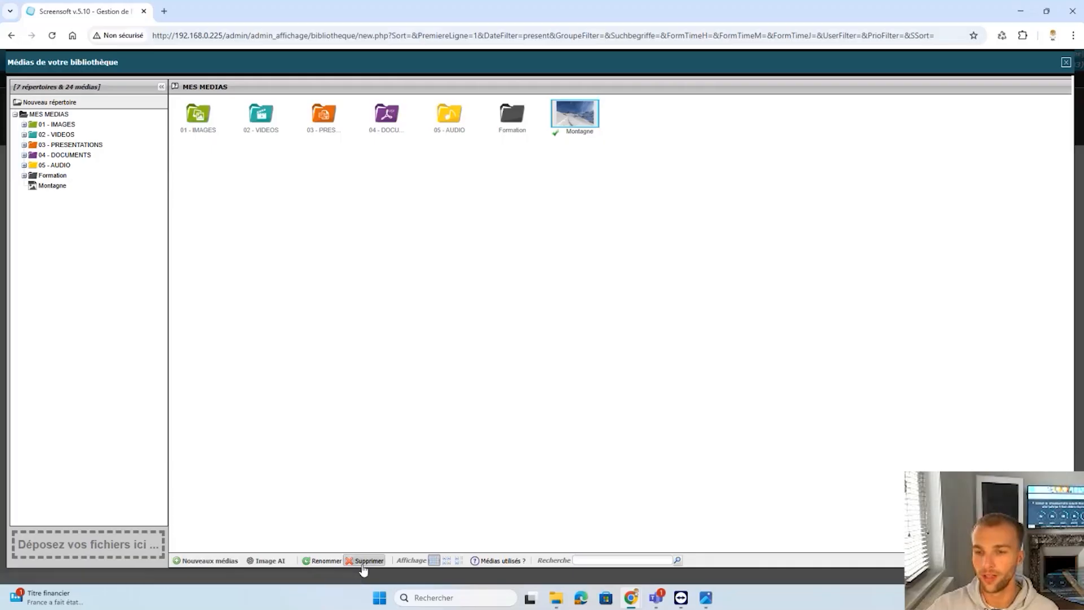
{"action": "left_click", "coordinate": [368, 560]}
{"action": "left_click", "coordinate": [543, 341]}
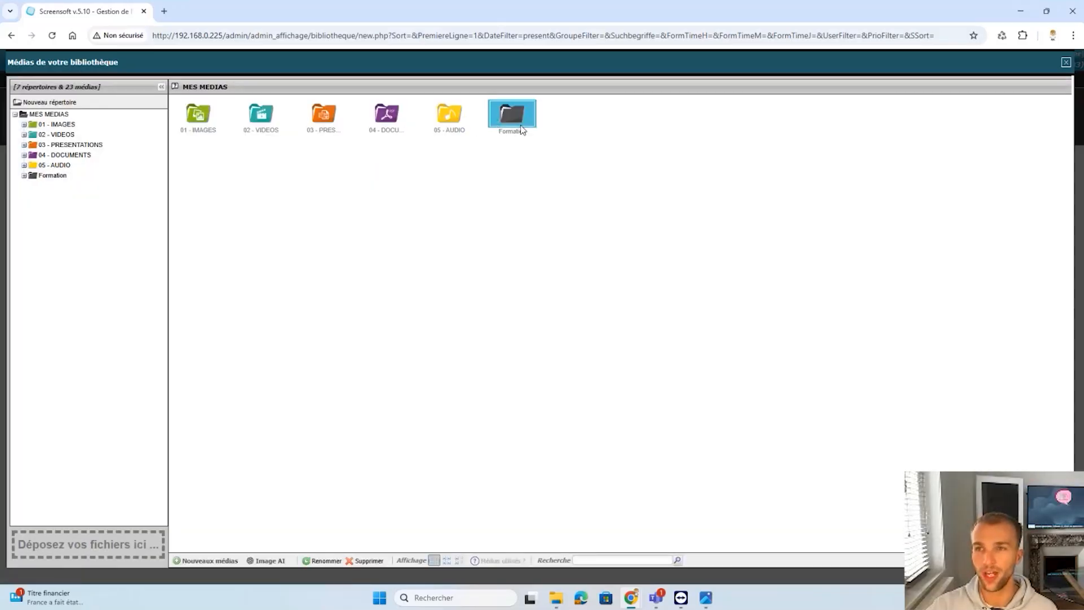
Open the Formation library folder and upload the Montagne picture from the computer's Images folder into it
{"action": "double_click", "coordinate": [514, 111]}
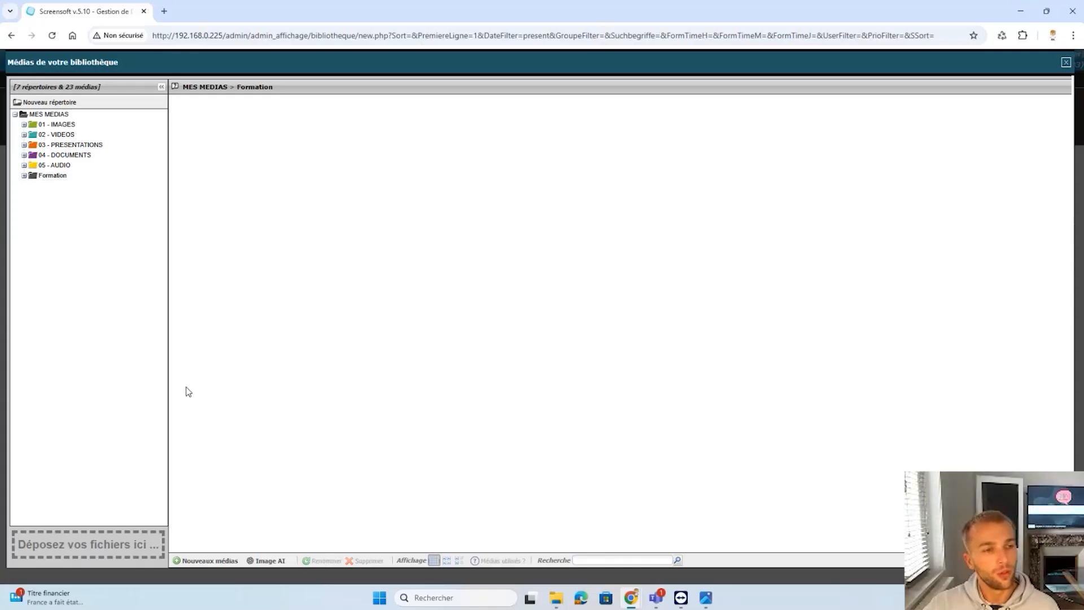
{"action": "left_click", "coordinate": [556, 597]}
{"action": "left_click_drag", "start_coordinate": [494, 217], "coordinate": [83, 545]}
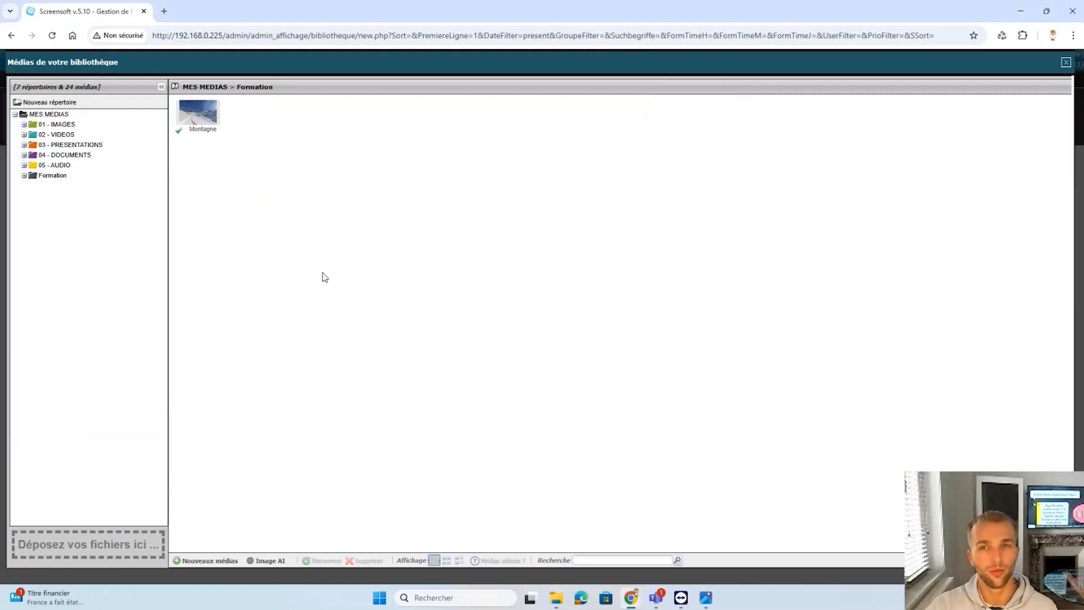
Upload the Cours d'eau file into the Formation folder and choose it as the message's media
{"action": "left_click", "coordinate": [210, 117]}
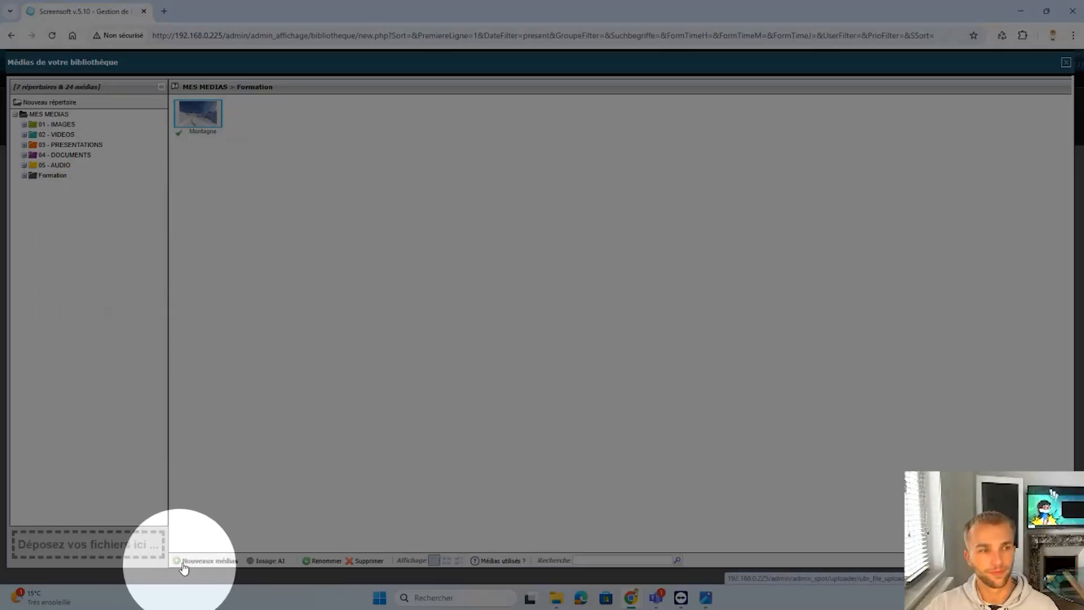
{"action": "left_click", "coordinate": [183, 561]}
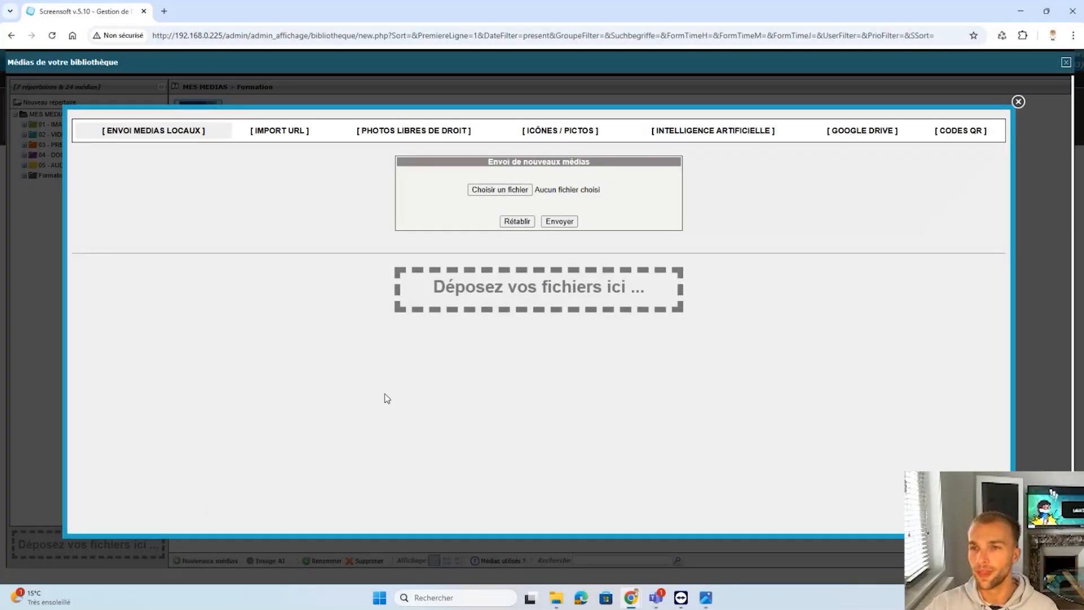
{"action": "left_click", "coordinate": [489, 192]}
{"action": "left_click", "coordinate": [238, 113]}
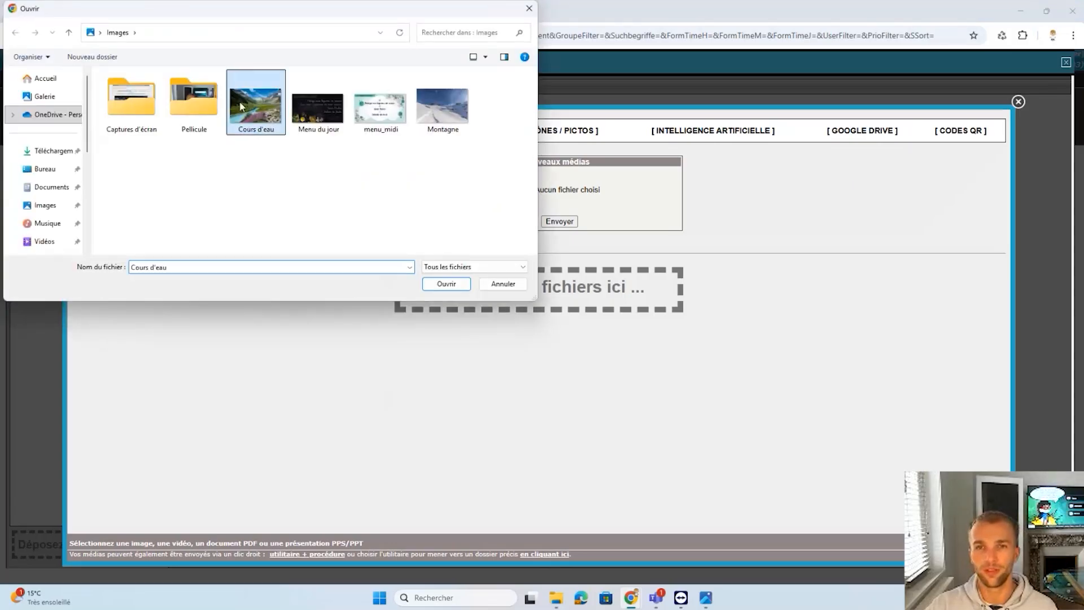
{"action": "left_click", "coordinate": [452, 287]}
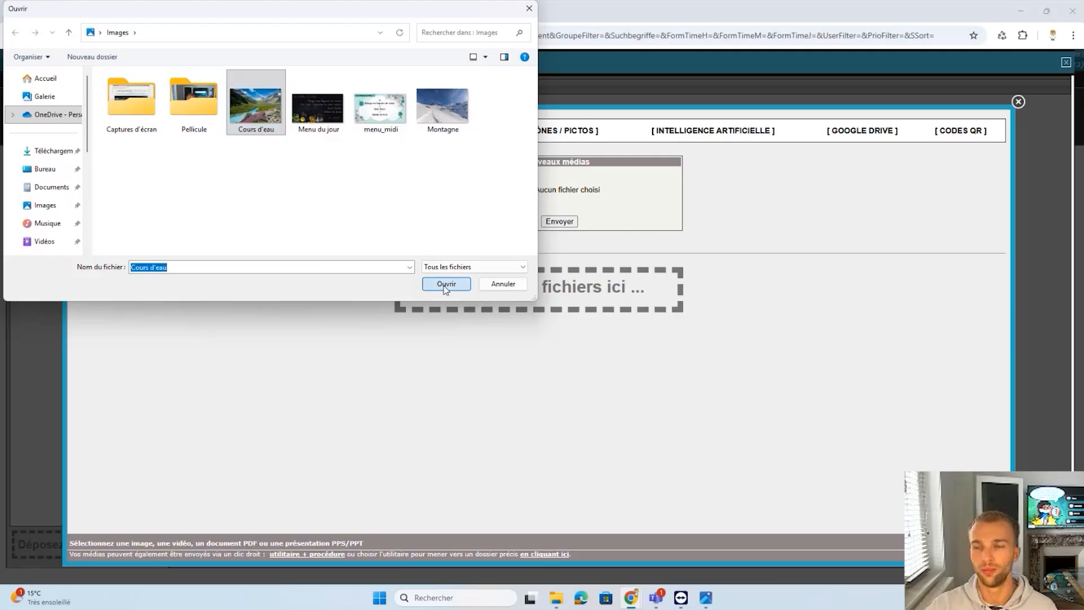
{"action": "left_click", "coordinate": [558, 230]}
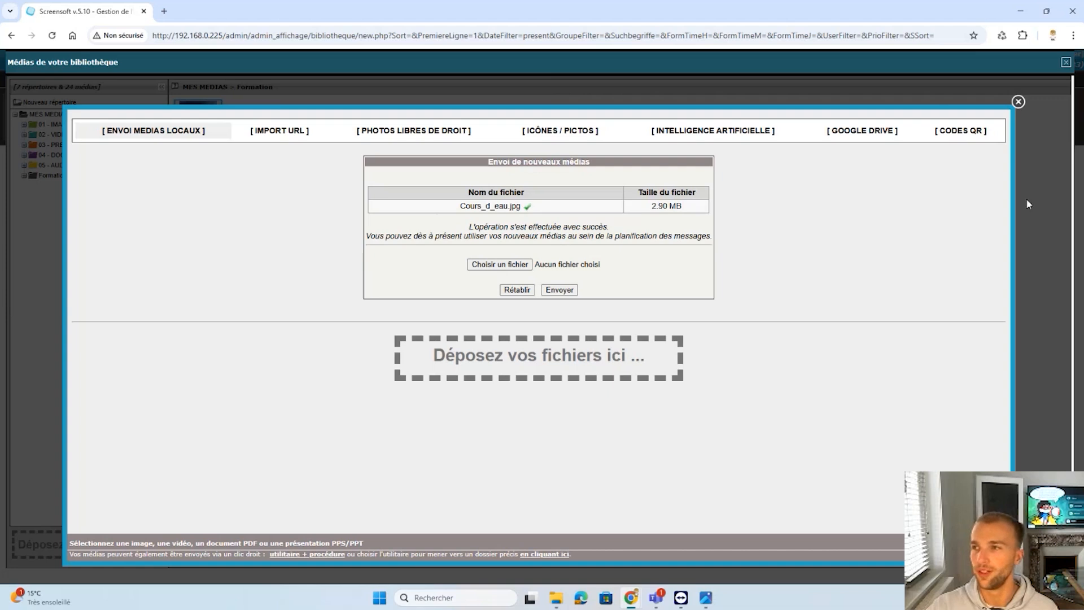
{"action": "left_click", "coordinate": [1017, 102]}
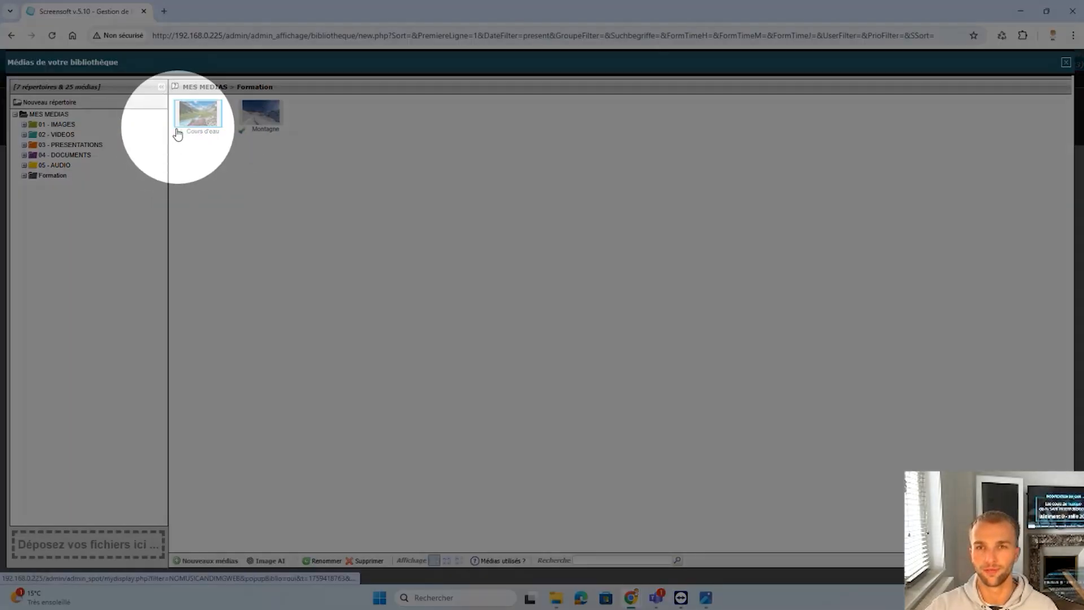
{"action": "left_click", "coordinate": [185, 131]}
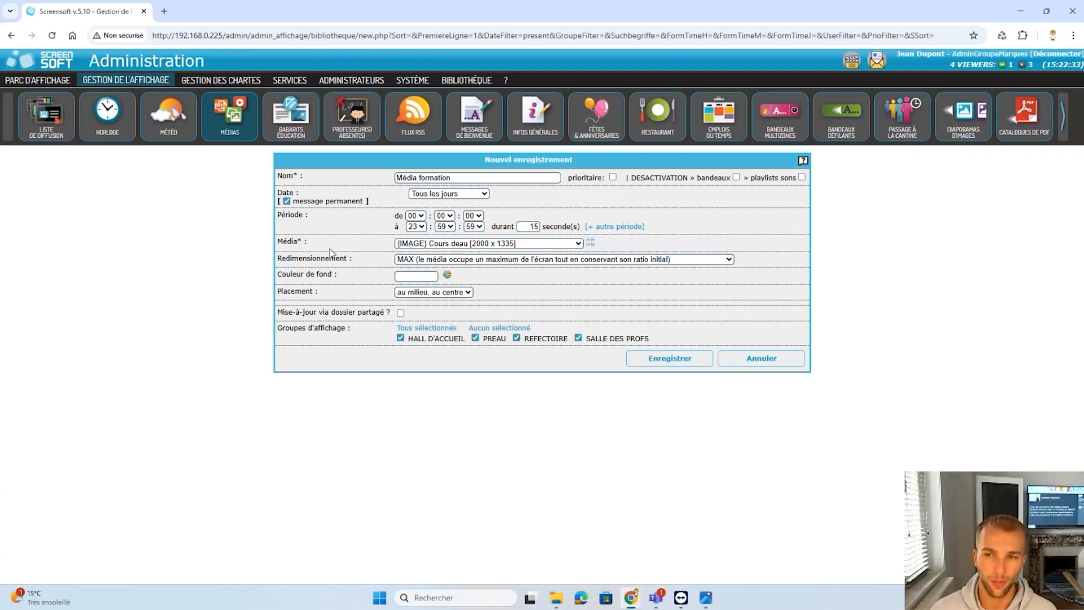
Check the media's resizing options, keep MAX, and set the message's background colour to #4DC738
{"action": "left_click", "coordinate": [470, 263]}
{"action": "left_click", "coordinate": [470, 263]}
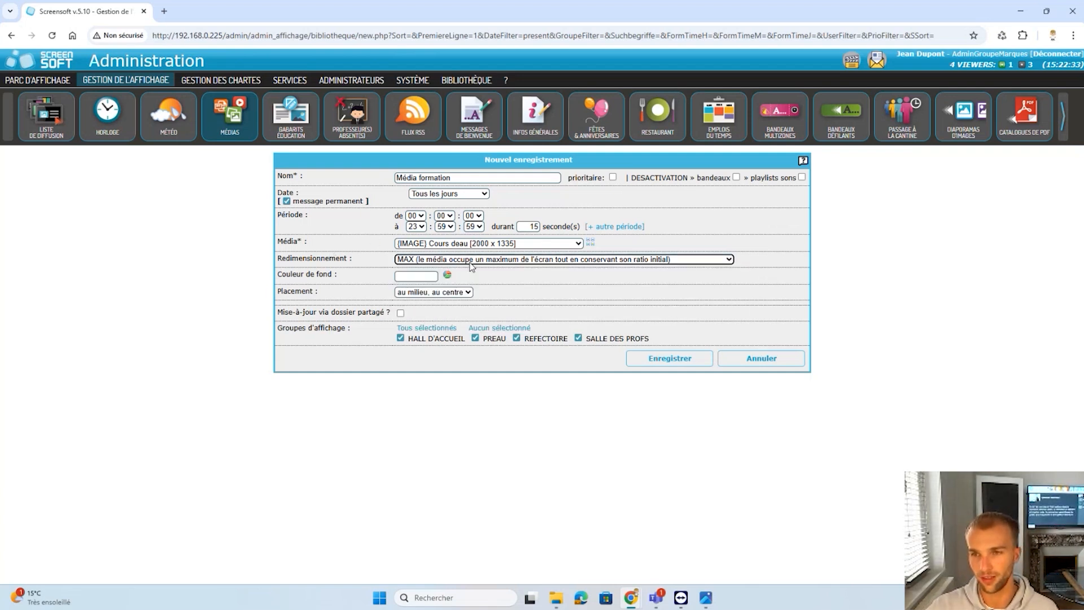
{"action": "left_click", "coordinate": [447, 274]}
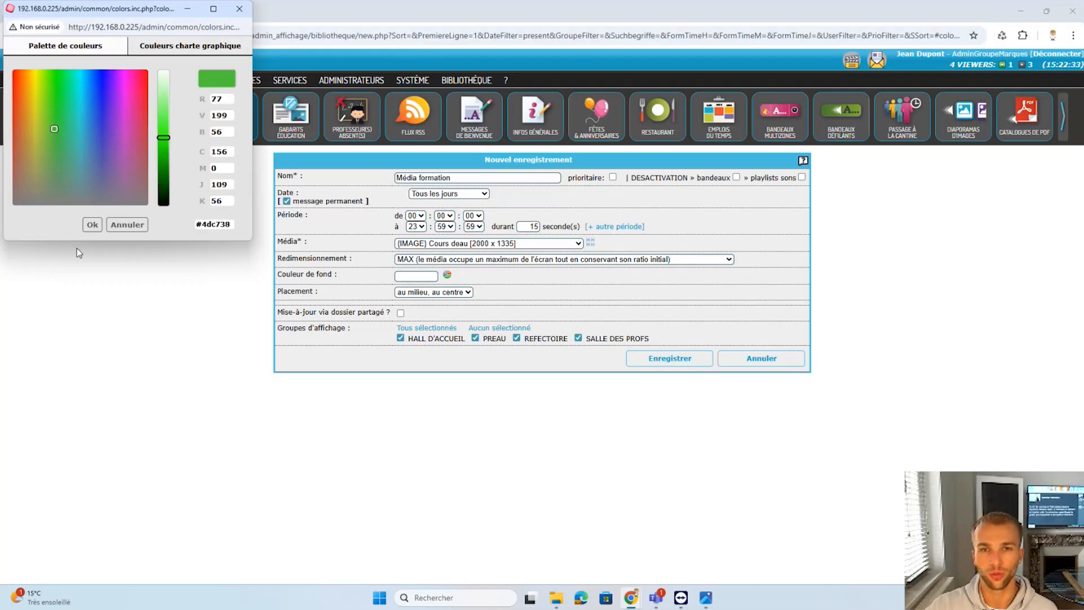
{"action": "left_click", "coordinate": [100, 229]}
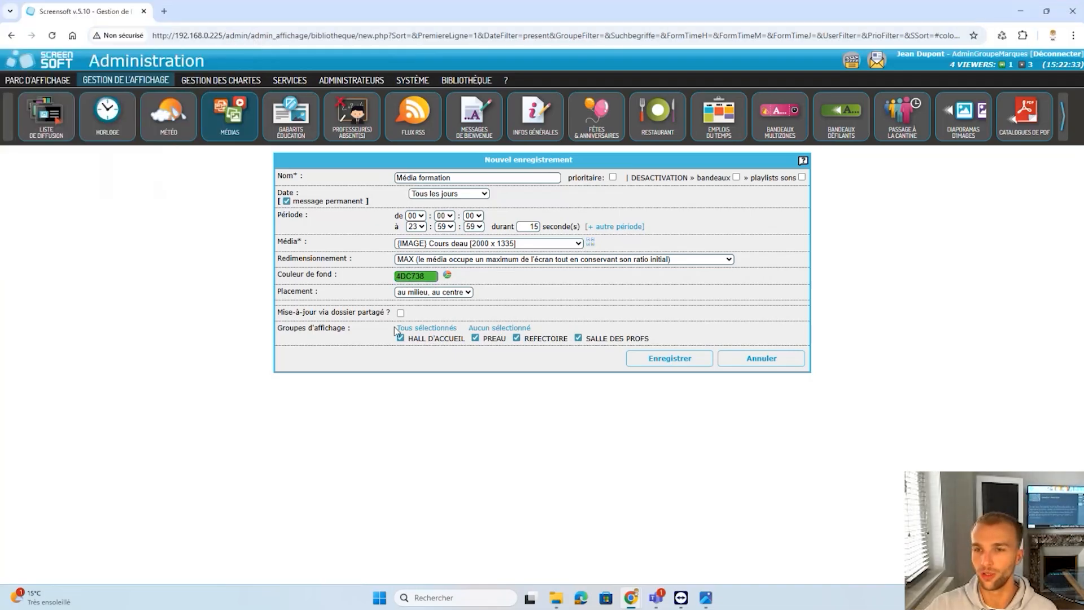
Save the new Média formation message and preview it on the HALL D'ACCUEIL screen
{"action": "left_click", "coordinate": [667, 361]}
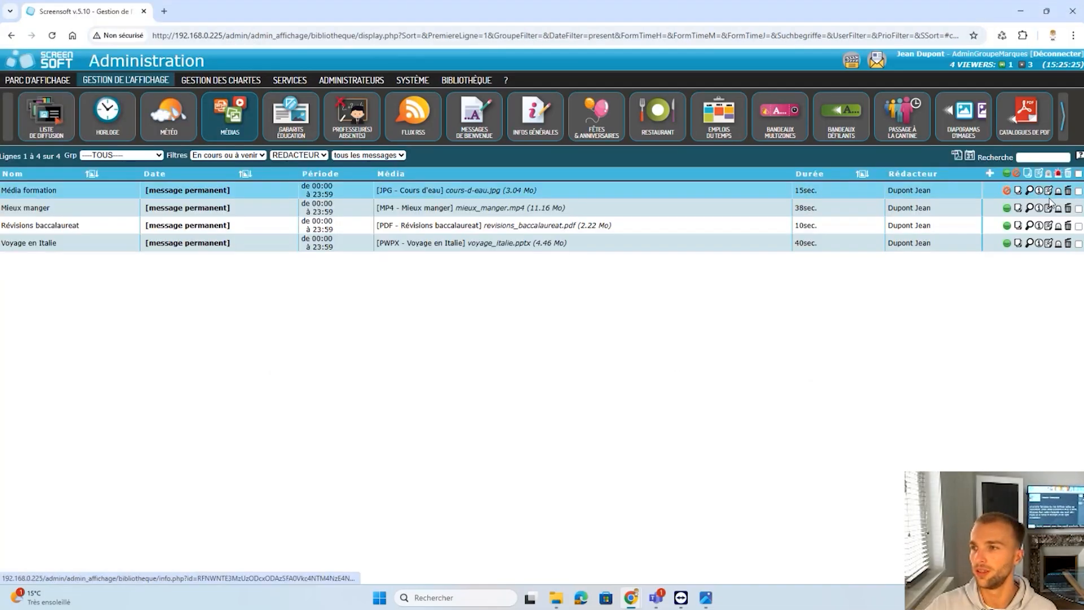
{"action": "left_click", "coordinate": [1038, 189]}
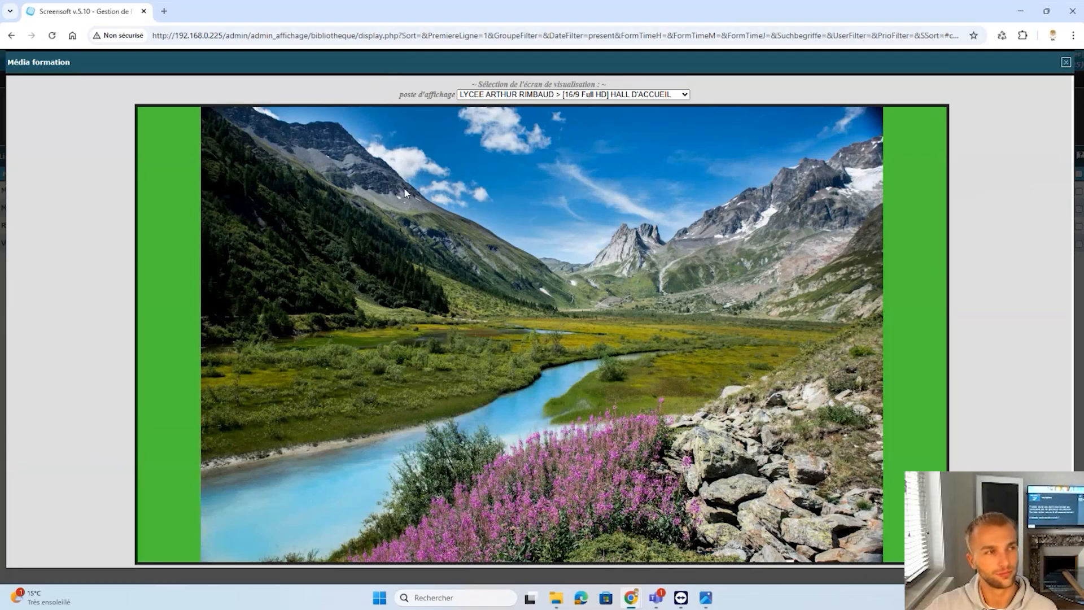
{"action": "left_click", "coordinate": [1065, 64]}
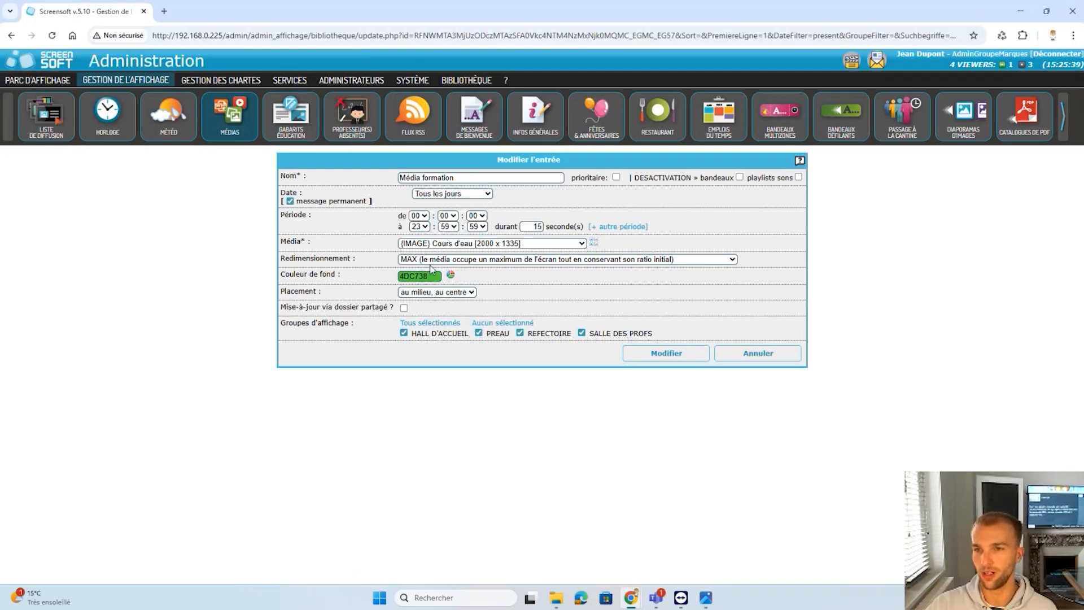
Set the Média formation message's resizing to NOBORDER, save the change and preview the message
{"action": "double_click", "coordinate": [430, 266]}
{"action": "left_click", "coordinate": [354, 192]}
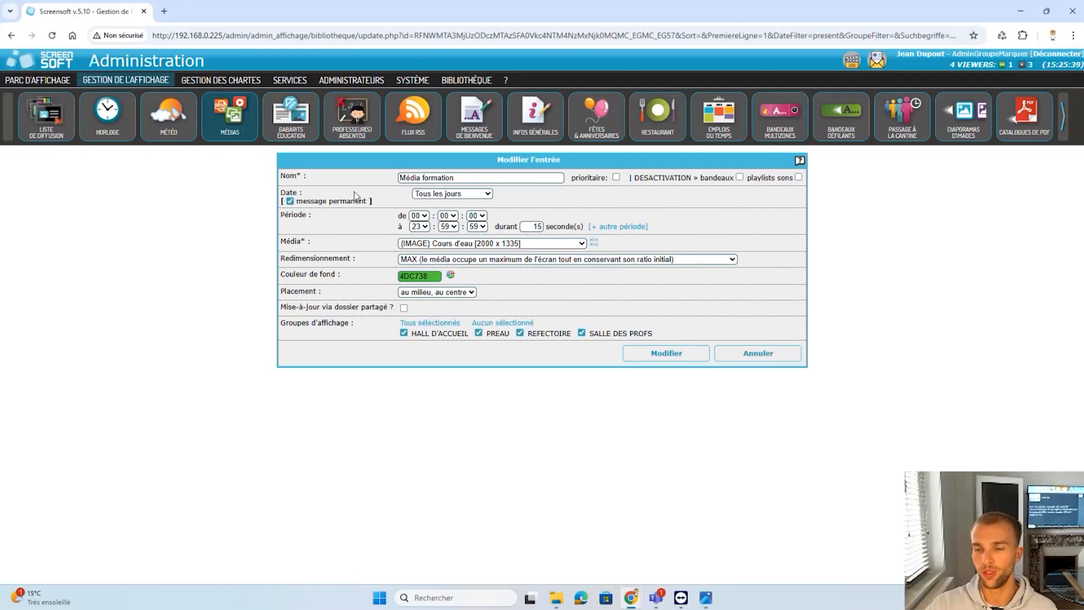
{"action": "left_click", "coordinate": [412, 261]}
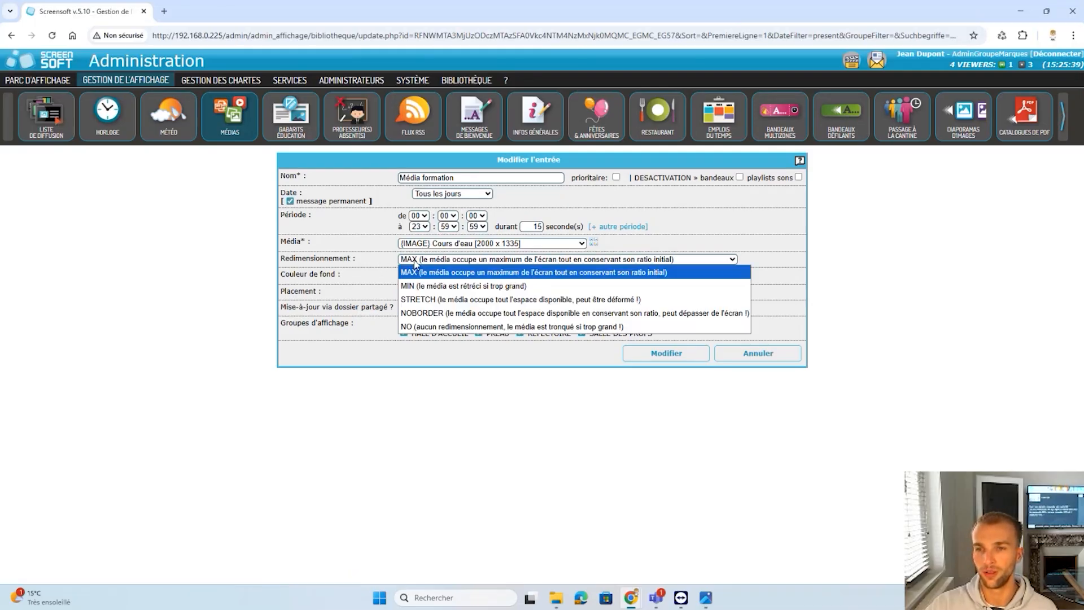
{"action": "left_click", "coordinate": [440, 314]}
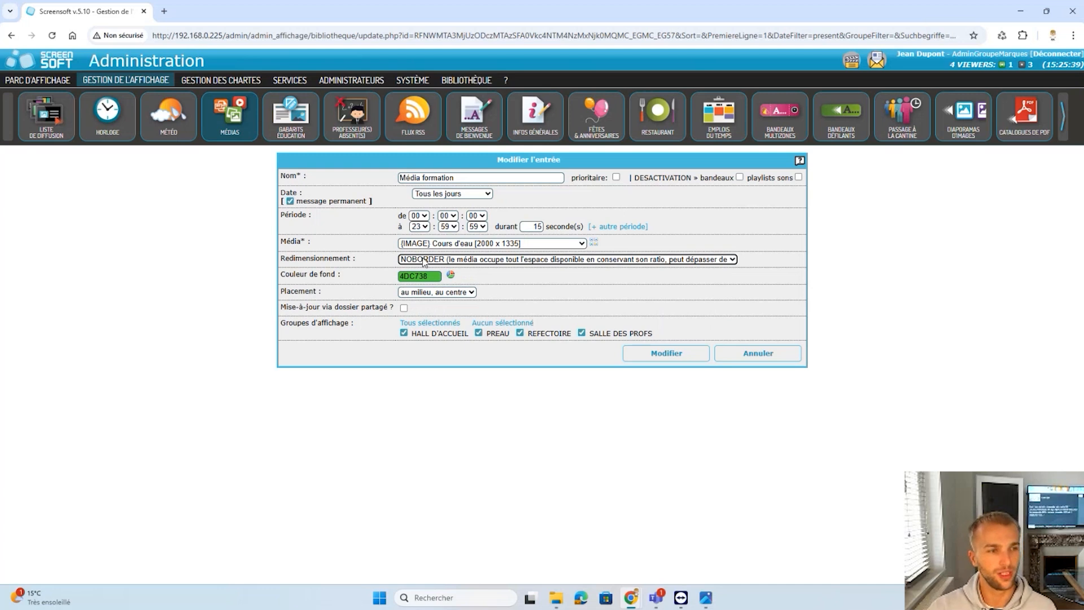
{"action": "left_click", "coordinate": [647, 362]}
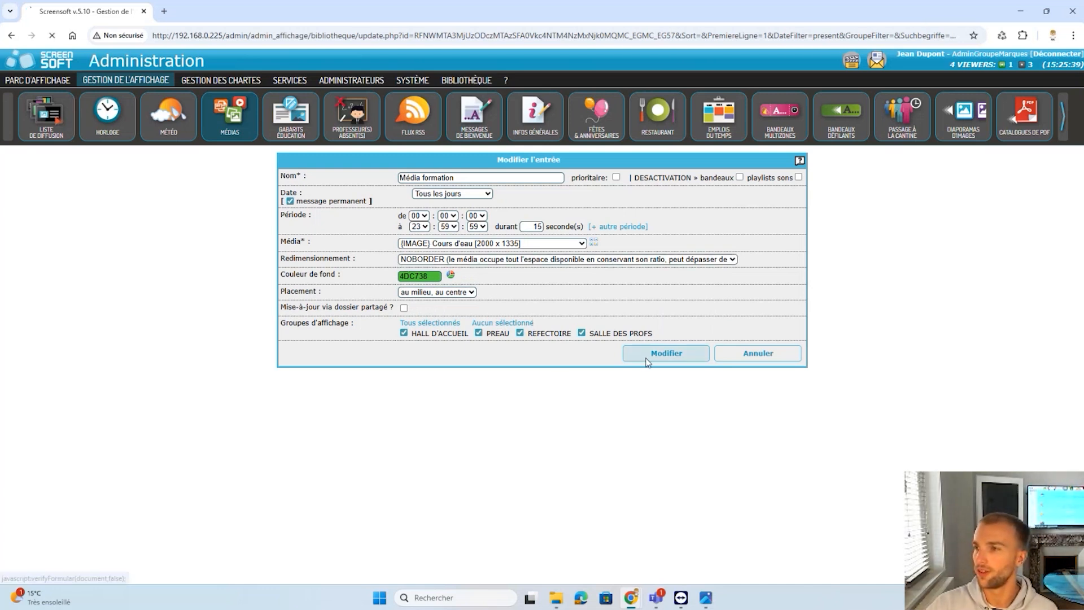
{"action": "left_click", "coordinate": [1025, 191]}
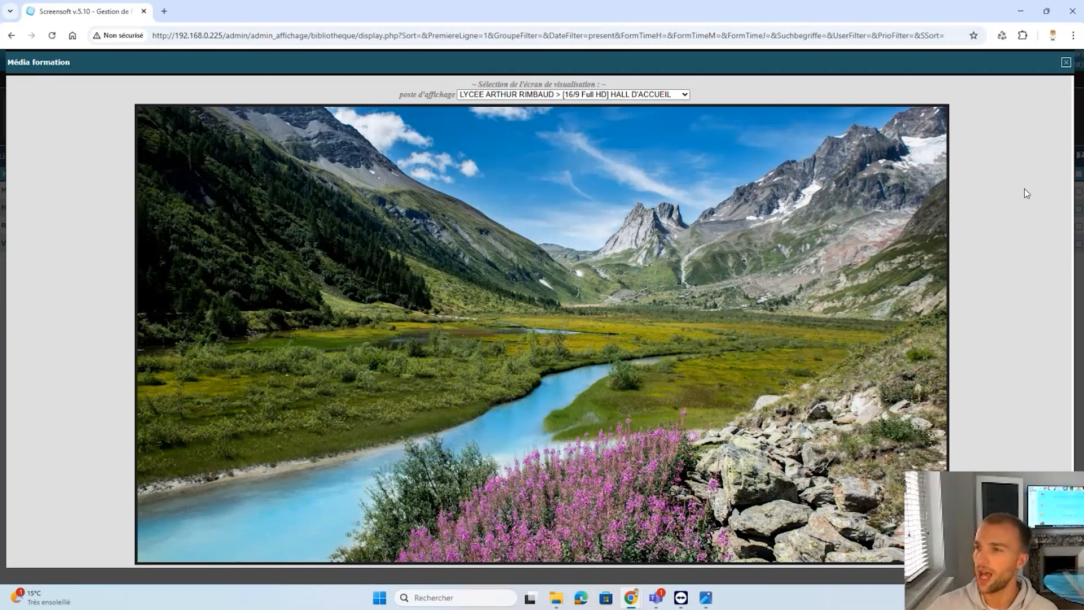
{"action": "left_click", "coordinate": [1066, 63]}
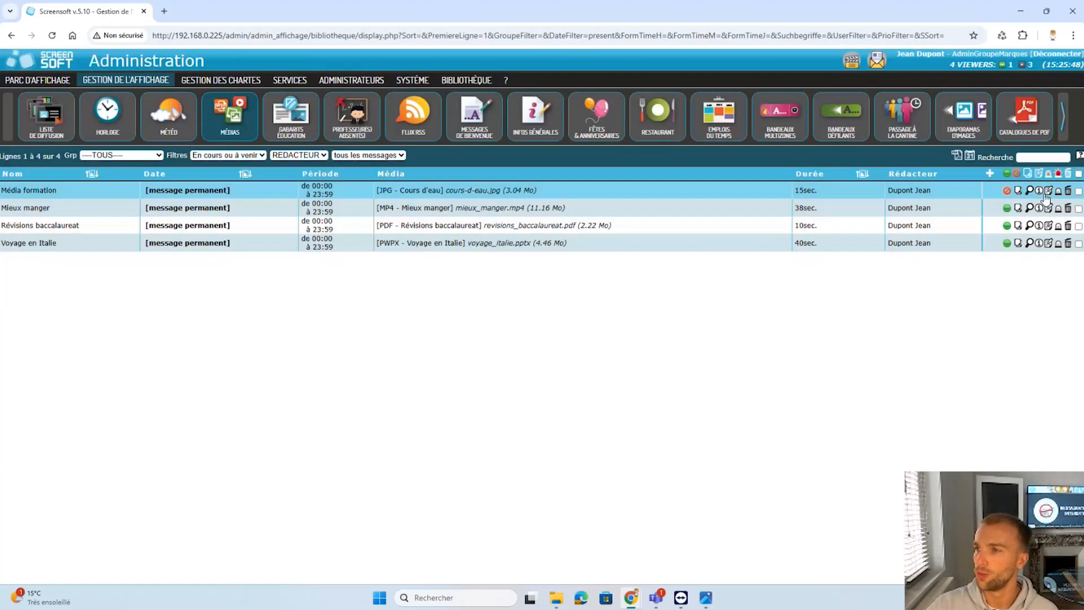
{"action": "left_click", "coordinate": [1042, 191]}
{"action": "left_click", "coordinate": [445, 259]}
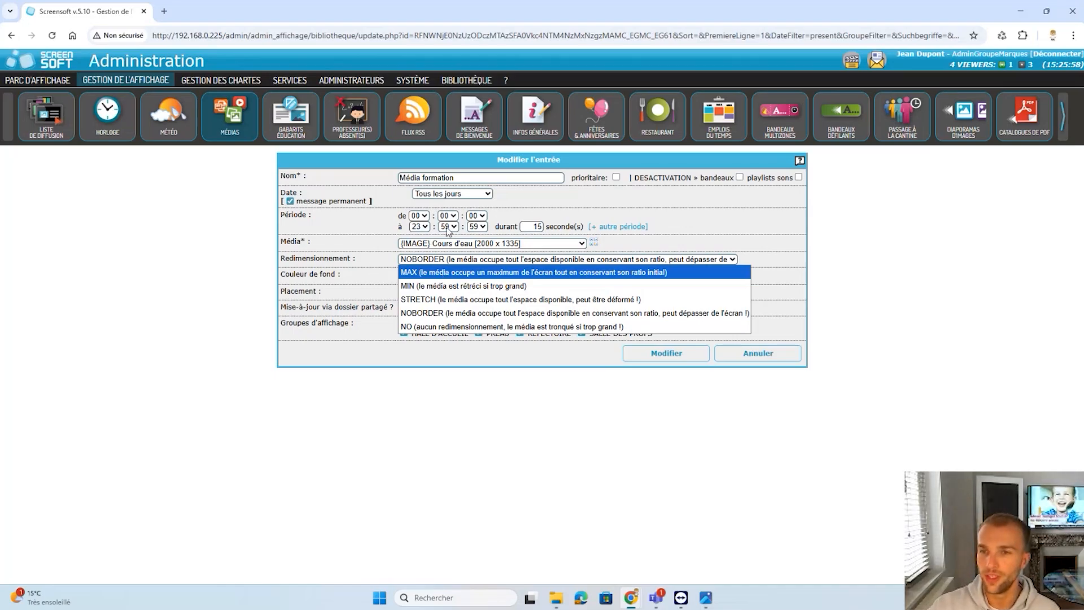
{"action": "left_click", "coordinate": [428, 247]}
{"action": "scroll", "coordinate": [446, 395], "scroll_direction": "down", "scroll_amount": 2}
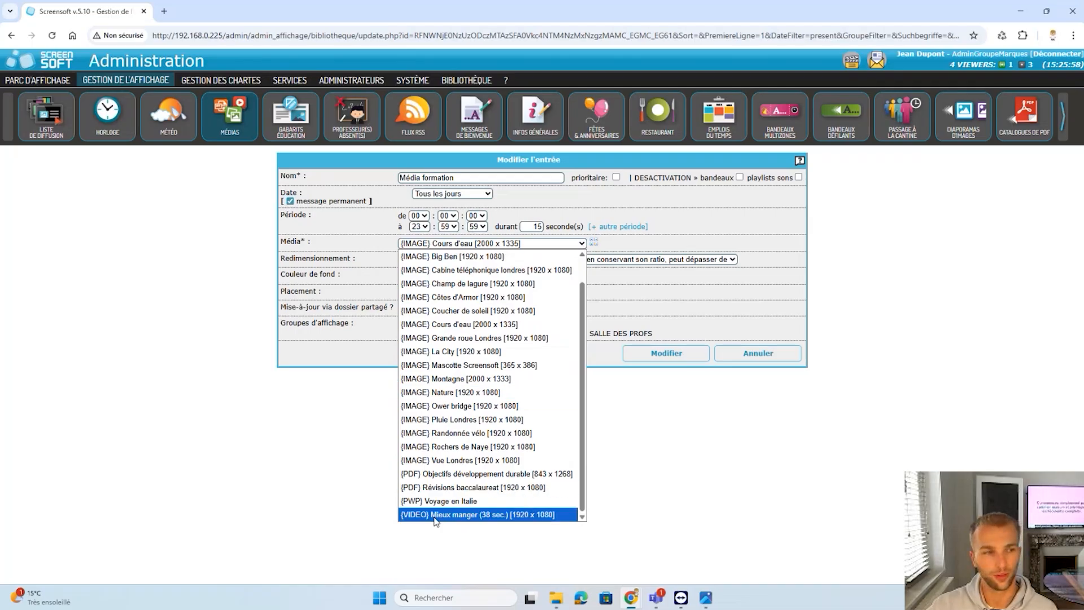
{"action": "left_click", "coordinate": [474, 514]}
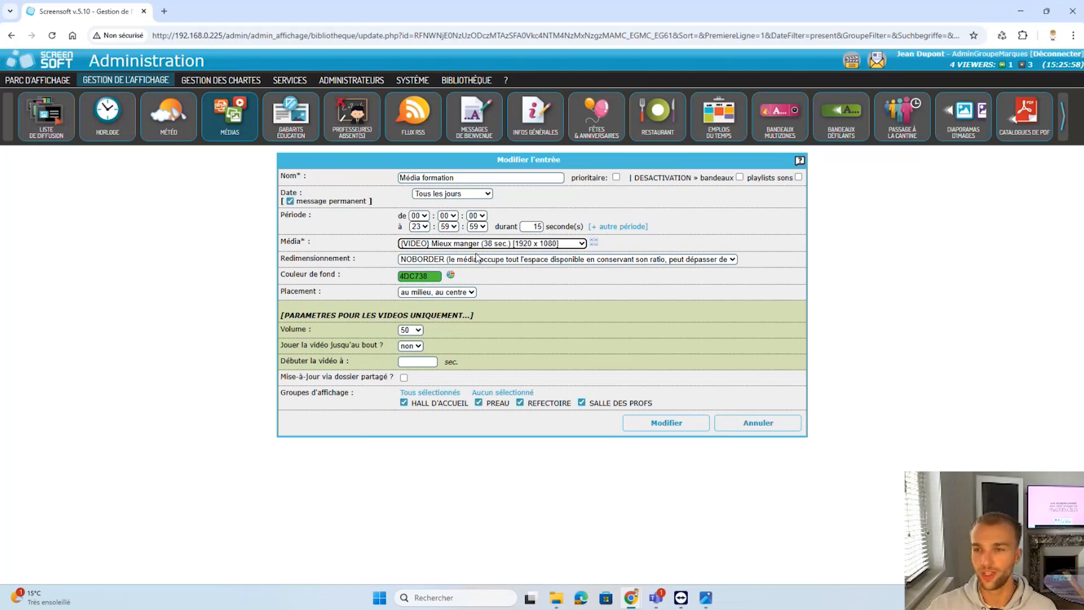
{"action": "left_click", "coordinate": [775, 424]}
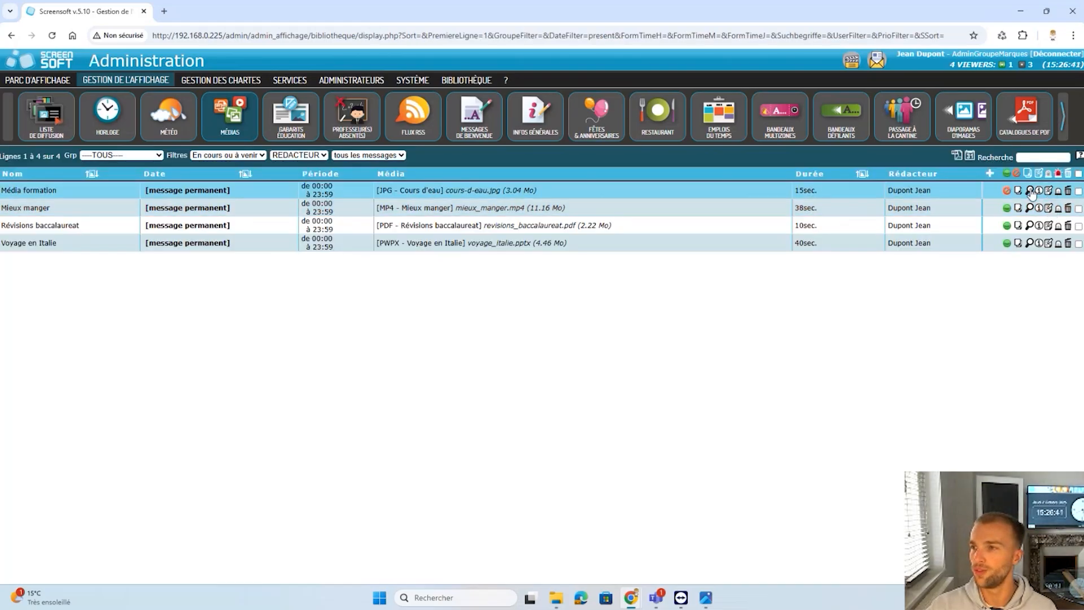
Preview the Média formation message again and review its record information before returning to the message list
{"action": "left_click", "coordinate": [1029, 191]}
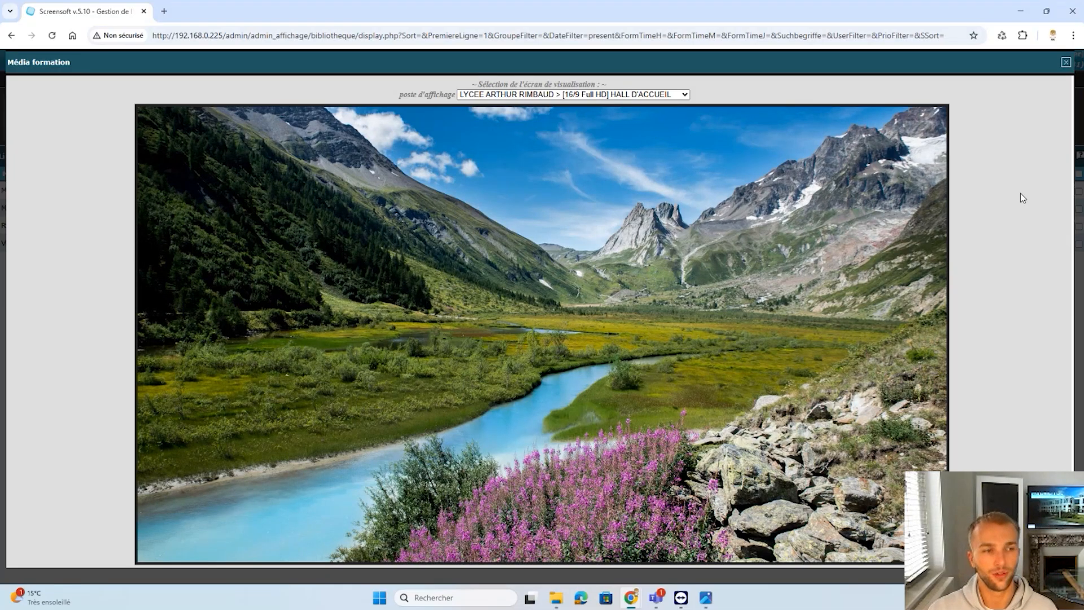
{"action": "left_click", "coordinate": [1066, 64]}
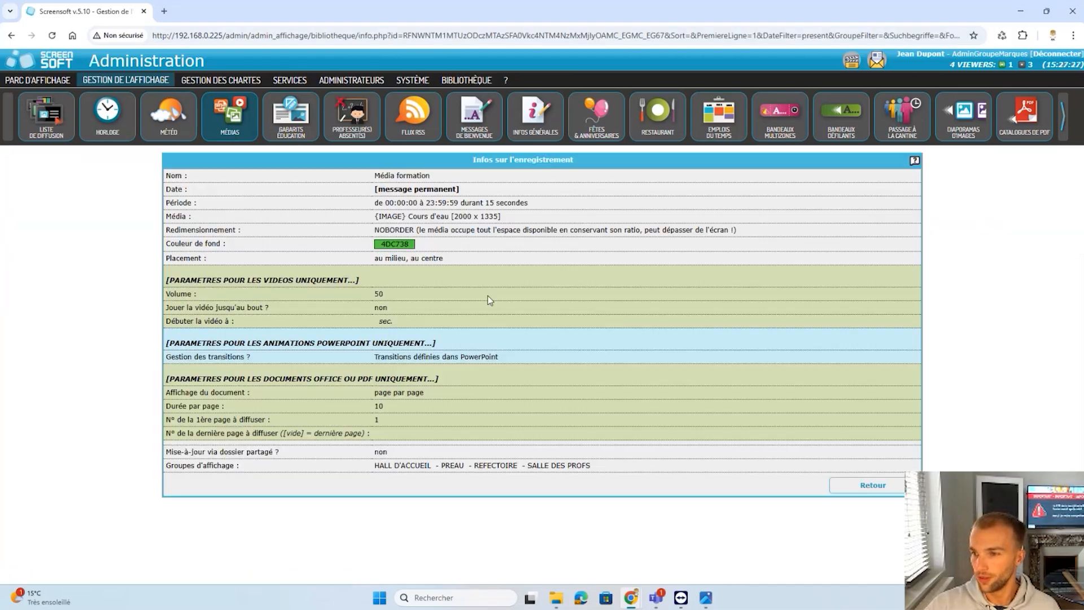
{"action": "left_click", "coordinate": [867, 481]}
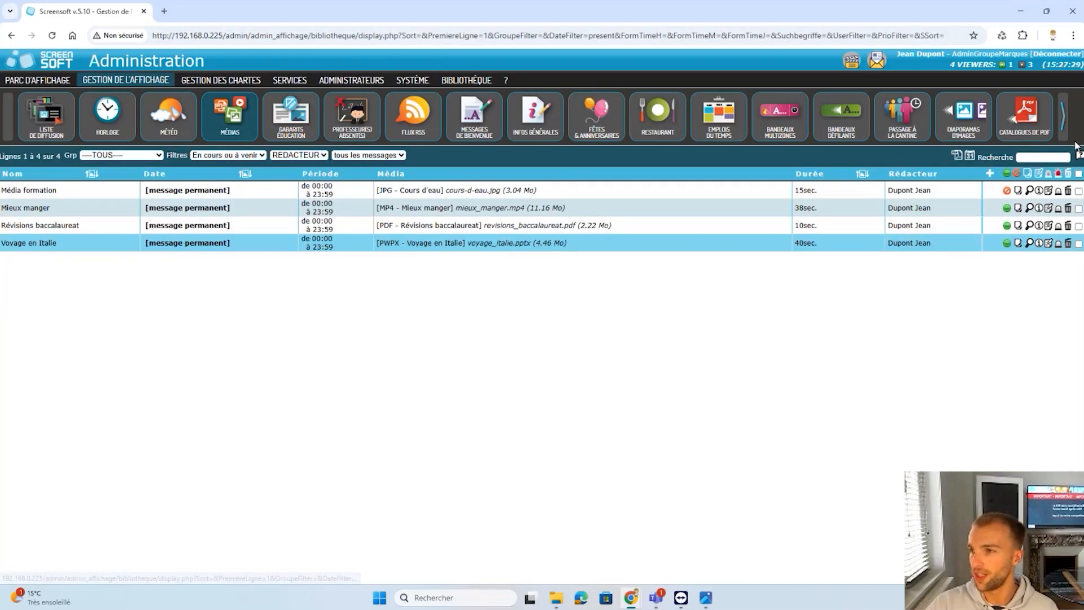
Edit the Média formation message and choose the Mieux manger video as its media
{"action": "left_click", "coordinate": [1047, 191]}
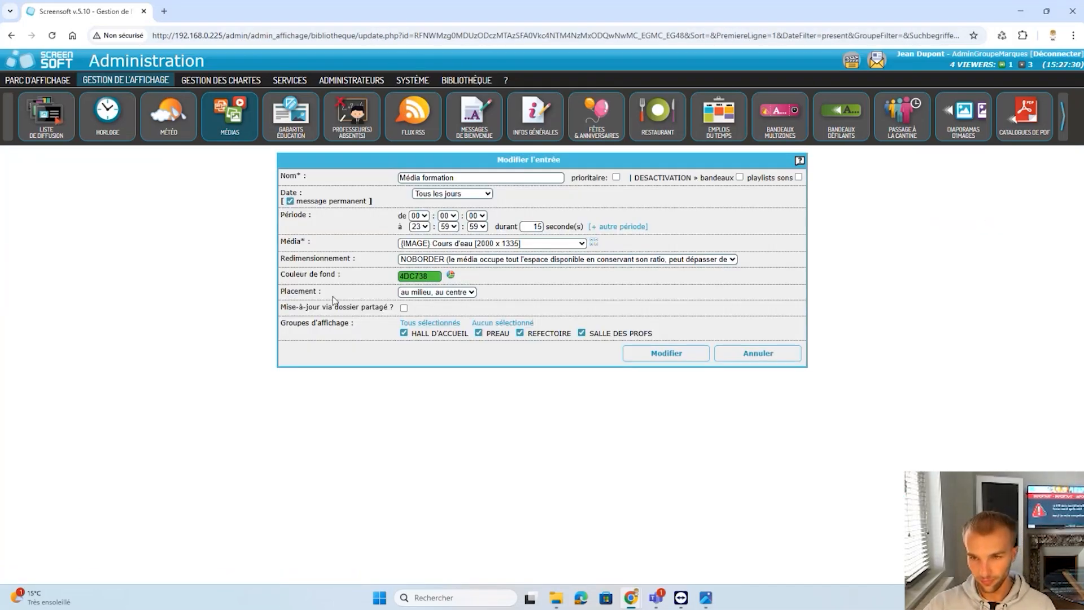
{"action": "left_click", "coordinate": [398, 245]}
{"action": "scroll", "coordinate": [451, 376], "scroll_direction": "down", "scroll_amount": 1}
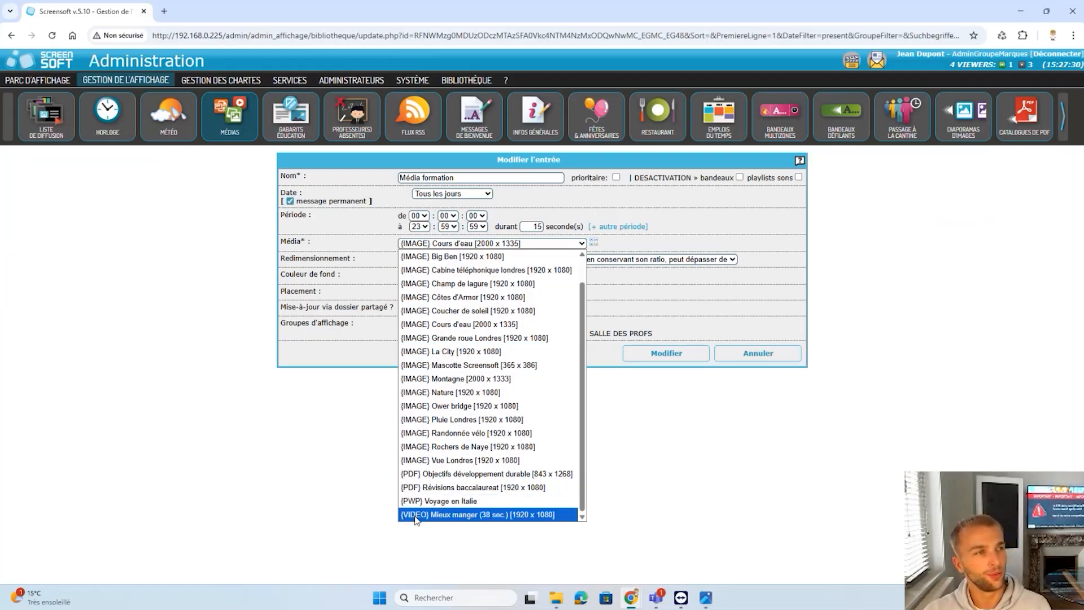
{"action": "left_click", "coordinate": [416, 514]}
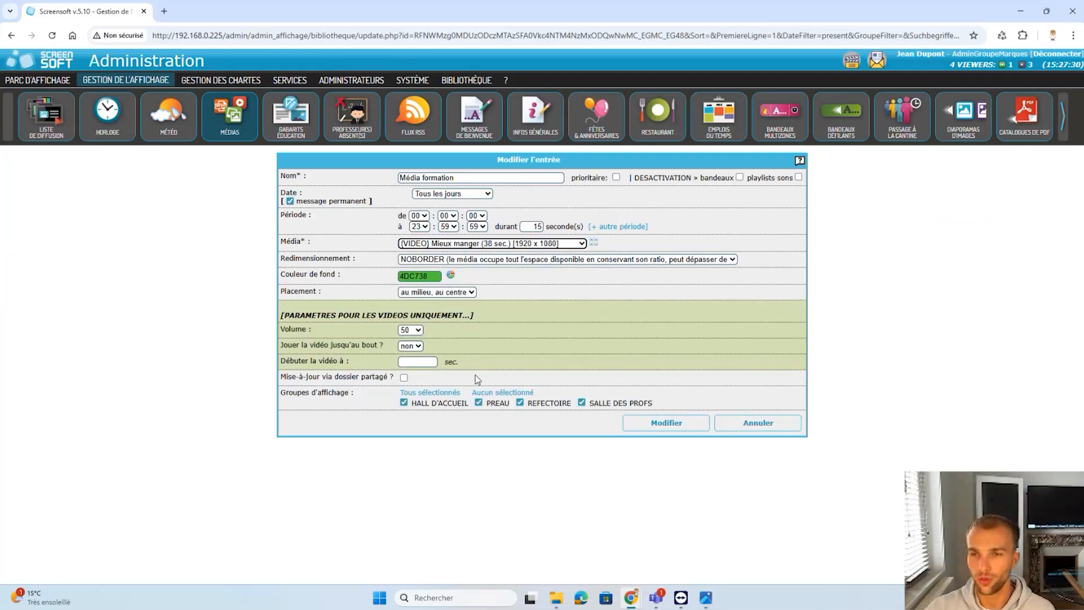
Clear the message's background colour and set its resizing to MAX
{"action": "left_click_drag", "start_coordinate": [409, 272], "coordinate": [437, 279]}
{"action": "key", "text": "BackSpace"}
{"action": "left_click", "coordinate": [400, 279]}
{"action": "left_click", "coordinate": [364, 264]}
{"action": "left_click", "coordinate": [402, 259]}
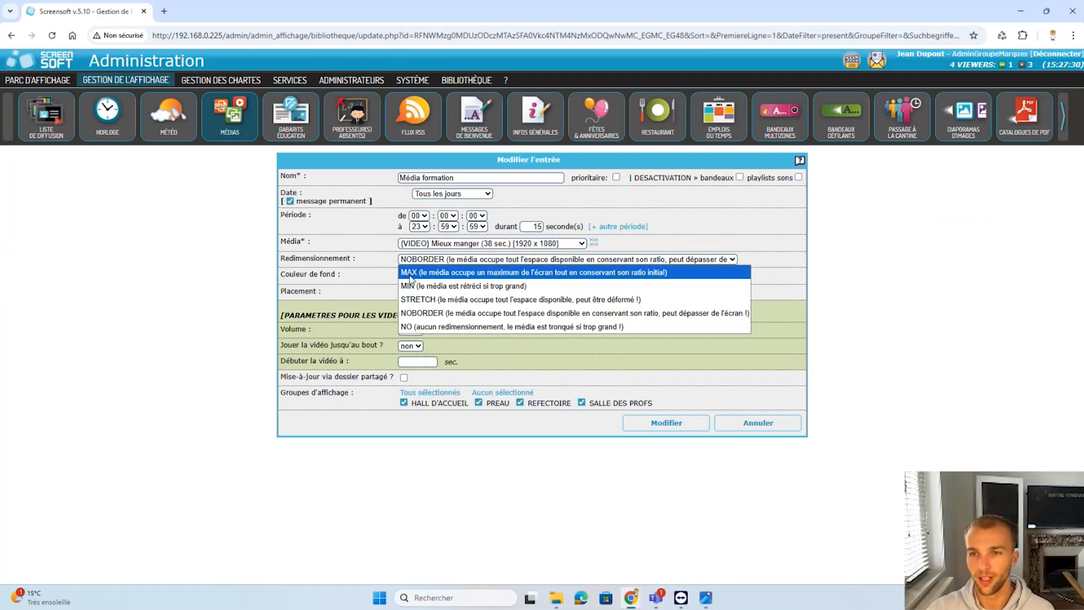
{"action": "left_click", "coordinate": [415, 282]}
Set the volume to 0 in the message's video-only parameters
{"action": "left_click_drag", "start_coordinate": [486, 324], "coordinate": [290, 320]}
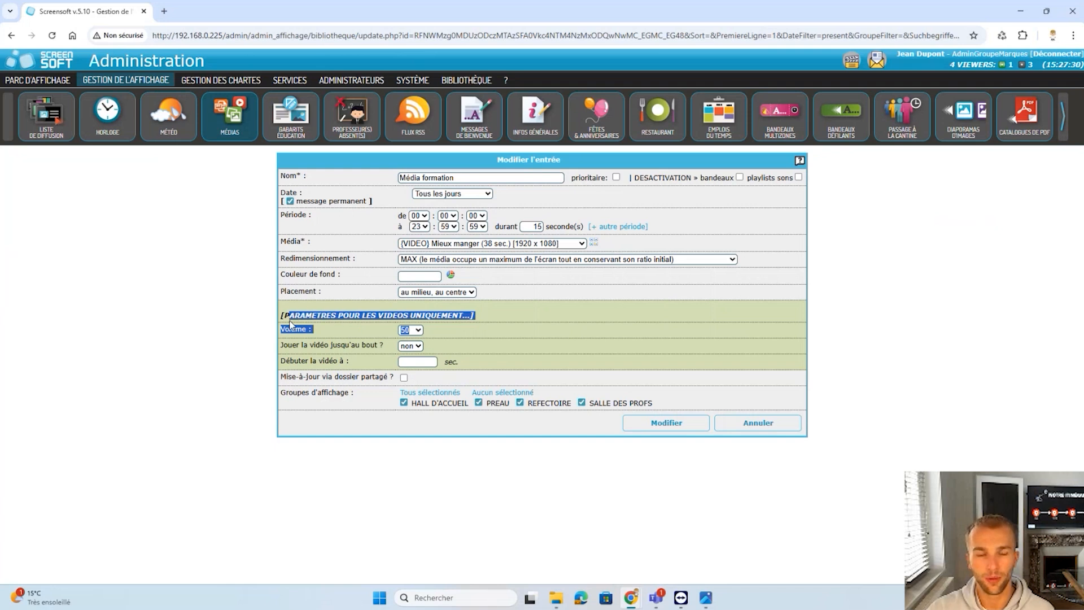
{"action": "left_click", "coordinate": [290, 320]}
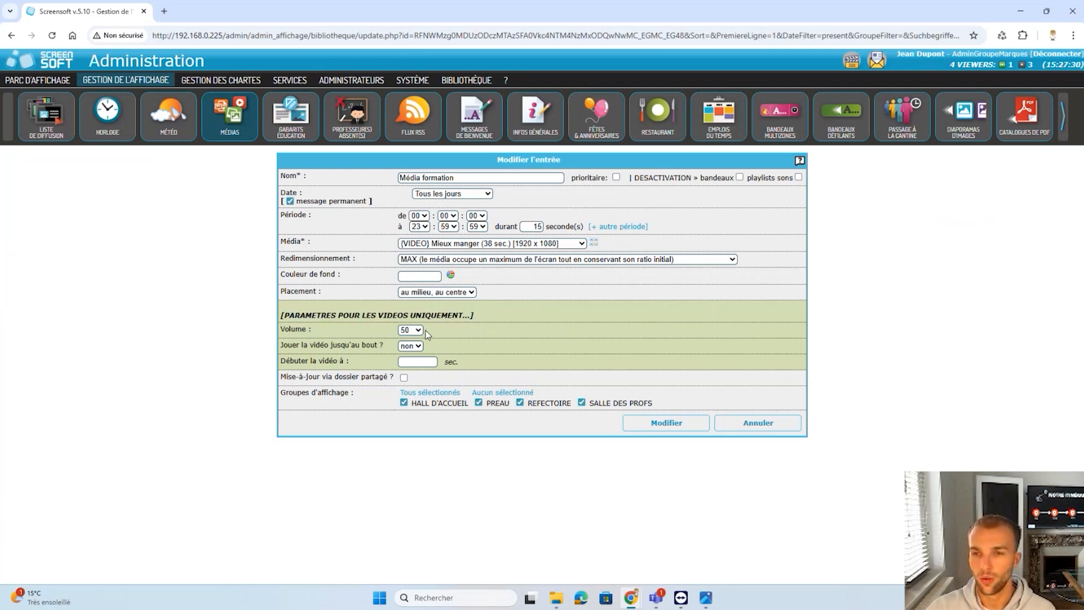
{"action": "left_click", "coordinate": [410, 331]}
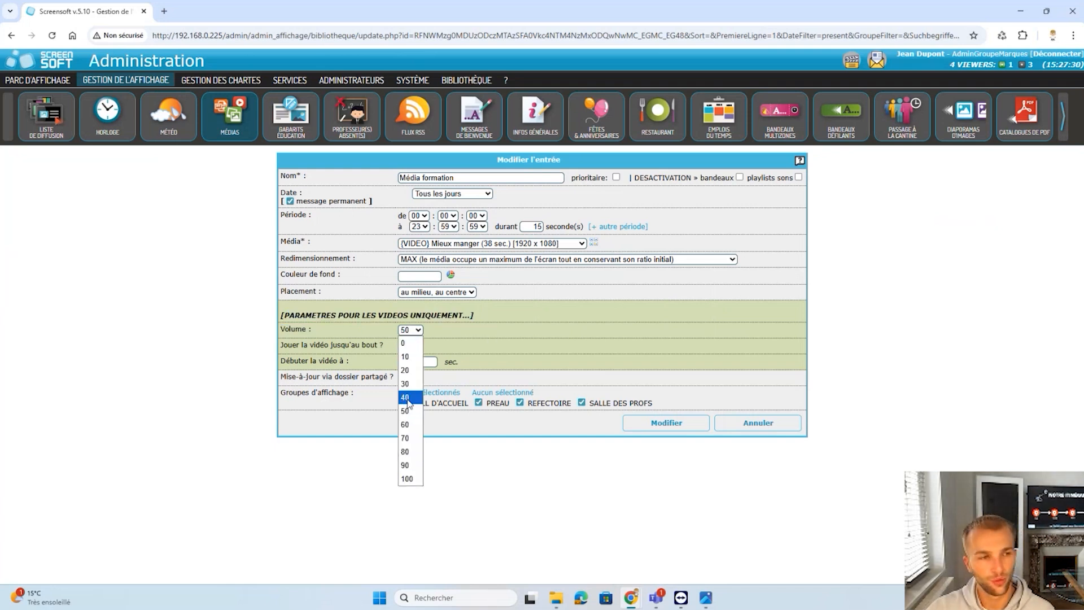
{"action": "left_click", "coordinate": [409, 356]}
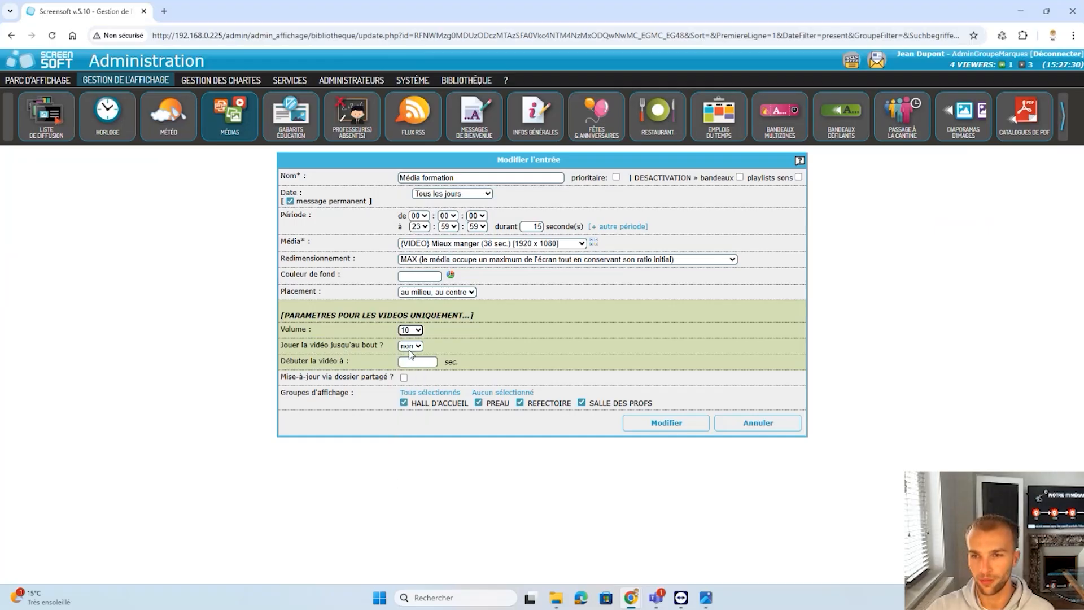
{"action": "left_click", "coordinate": [415, 331]}
{"action": "left_click", "coordinate": [413, 343]}
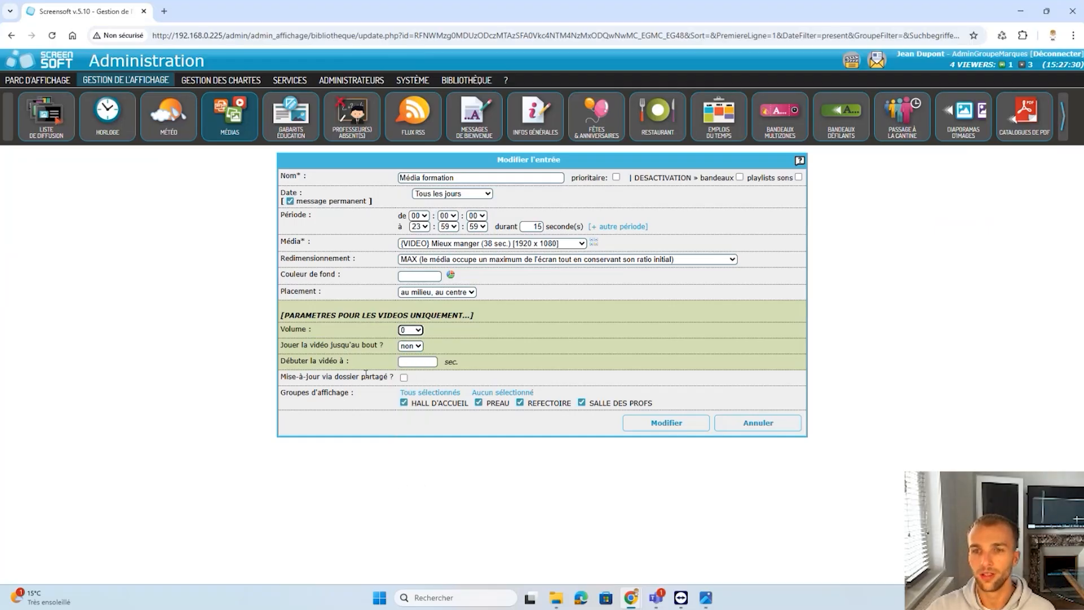
Set the video to play through to its end (oui) and to start at 10 seconds
{"action": "left_click", "coordinate": [415, 346]}
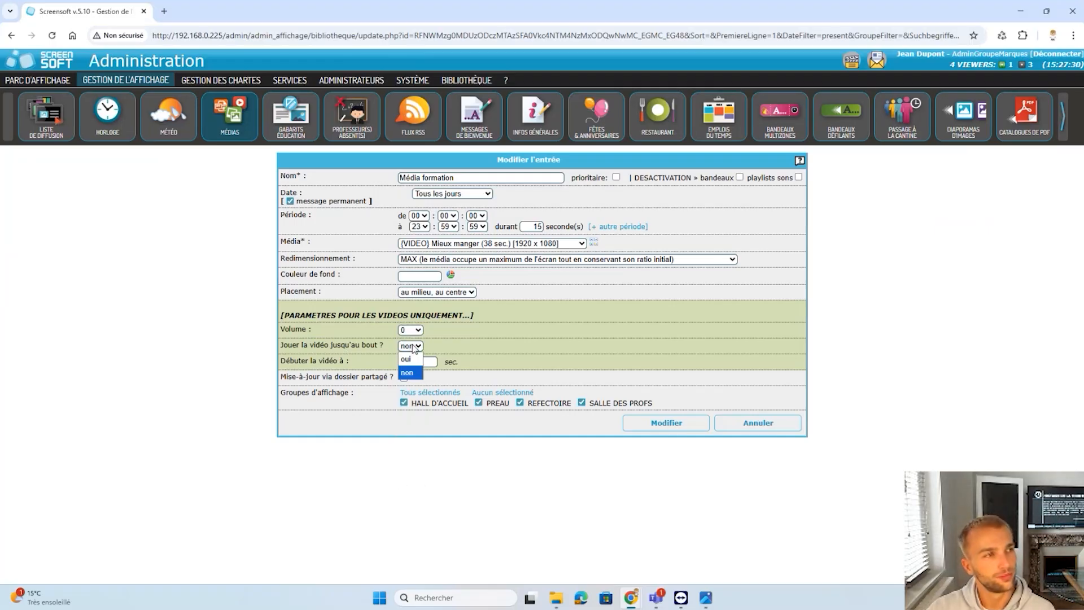
{"action": "left_click", "coordinate": [409, 361]}
{"action": "left_click", "coordinate": [404, 344]}
{"action": "left_click", "coordinate": [406, 375]}
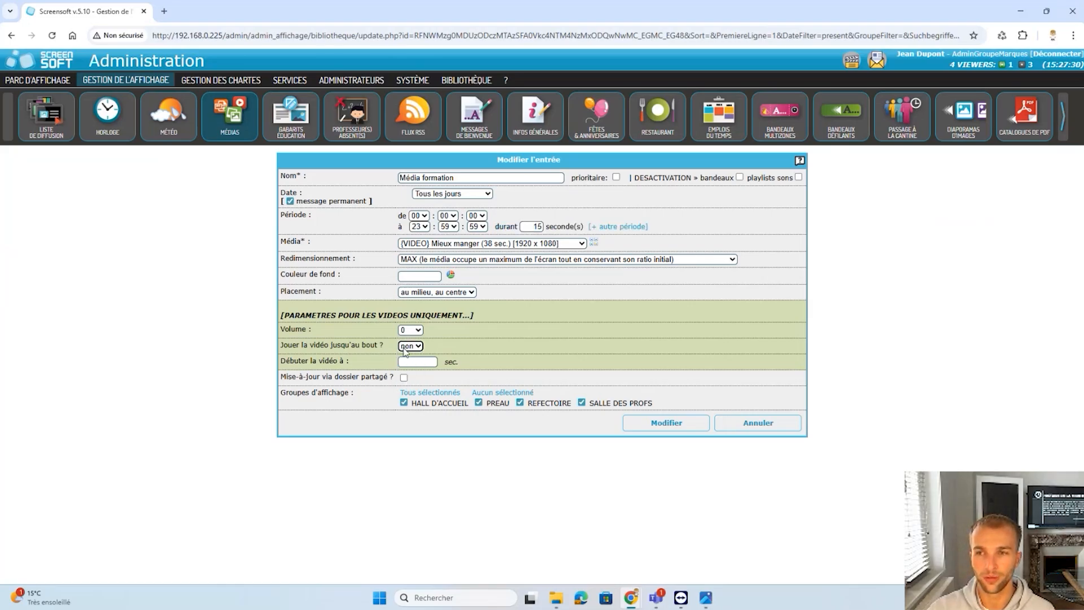
{"action": "left_click_drag", "start_coordinate": [538, 227], "coordinate": [550, 226]}
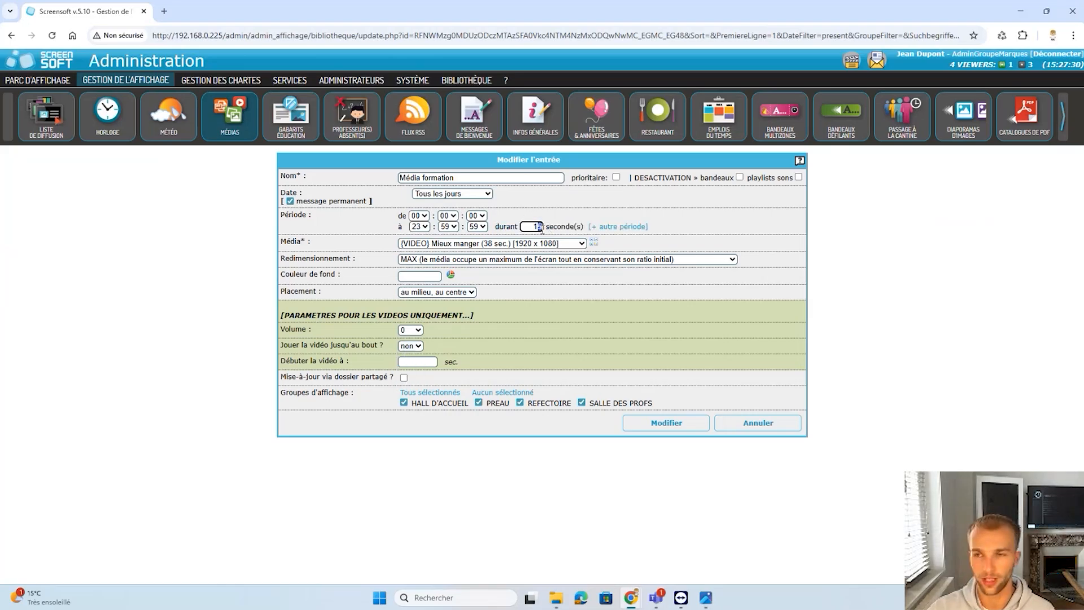
{"action": "double_click", "coordinate": [538, 226]}
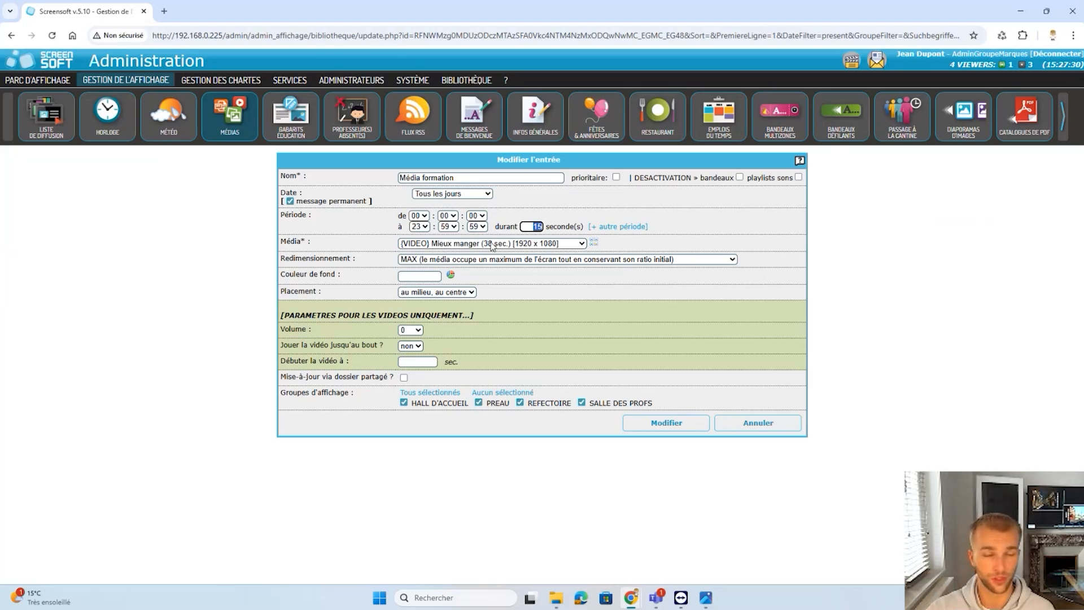
{"action": "left_click", "coordinate": [411, 346]}
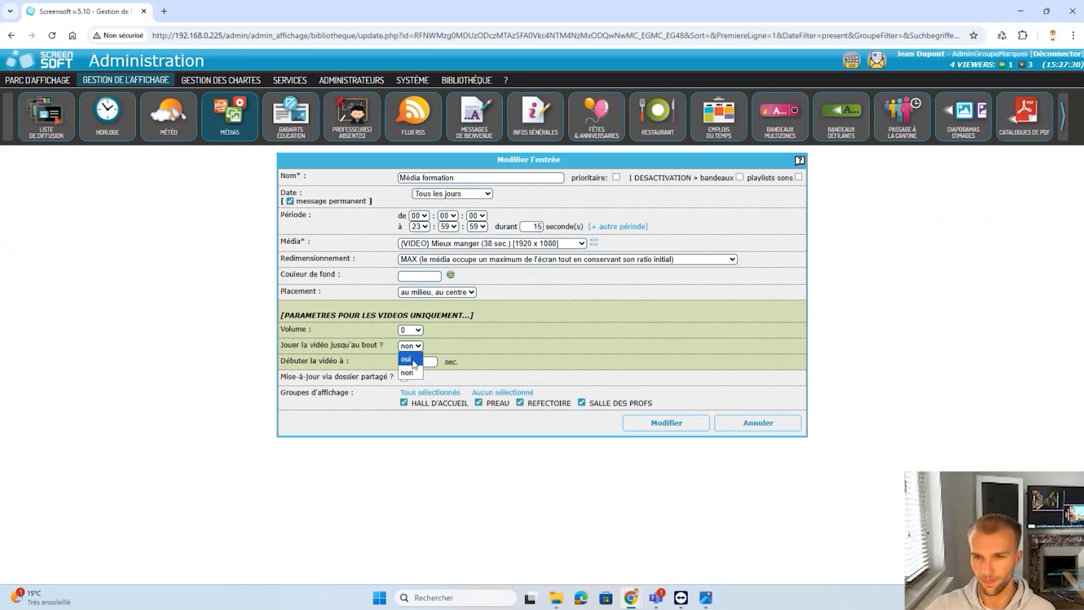
{"action": "left_click", "coordinate": [406, 359]}
{"action": "left_click", "coordinate": [417, 362]}
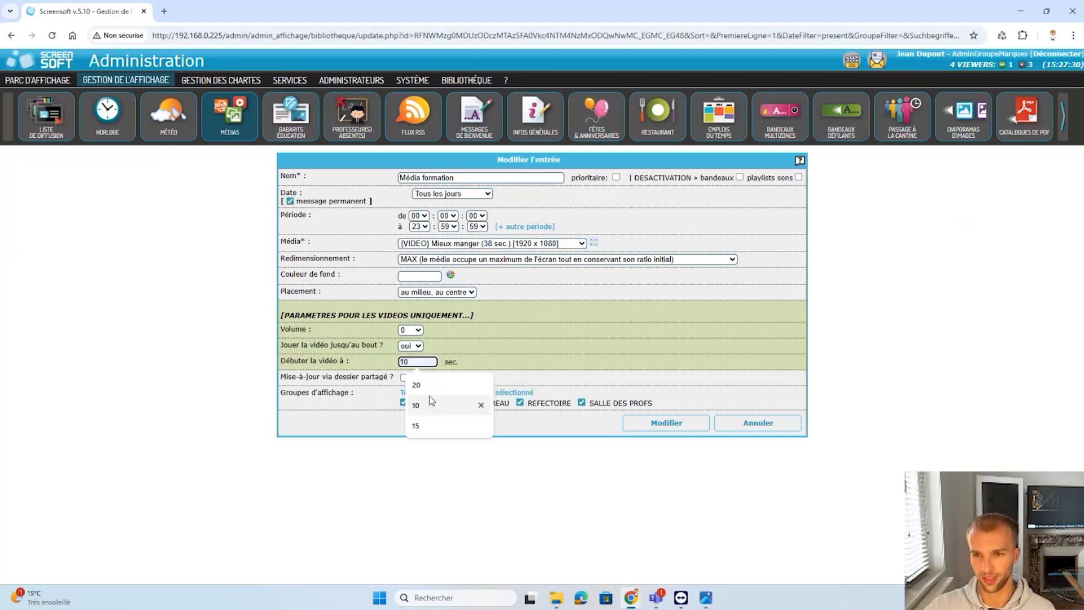
{"action": "left_click", "coordinate": [431, 404]}
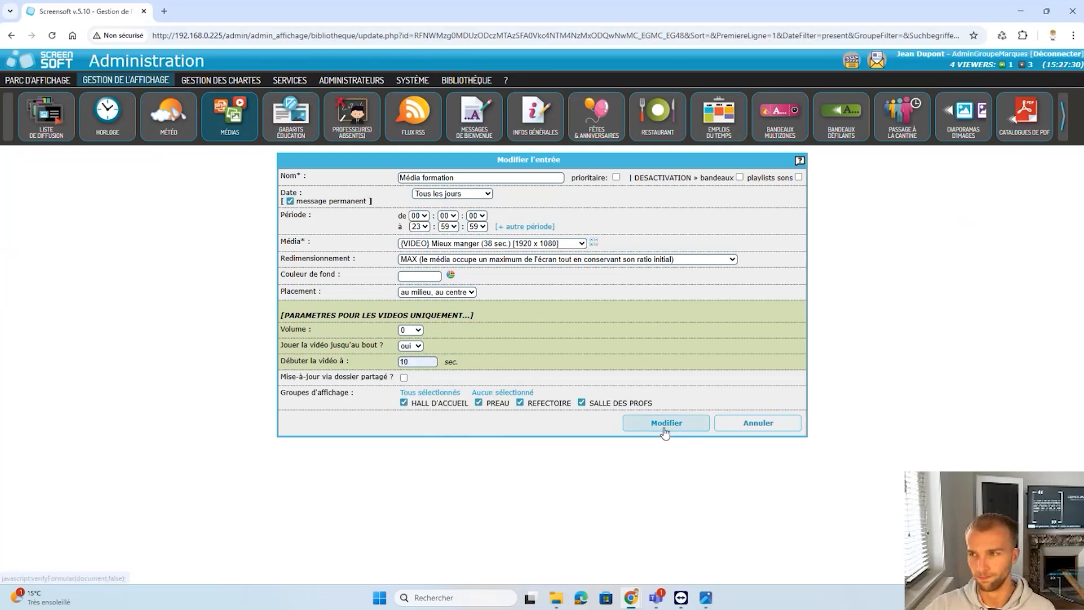
Save the modified Média formation message and preview its video
{"action": "left_click", "coordinate": [665, 423]}
{"action": "left_click", "coordinate": [1027, 194]}
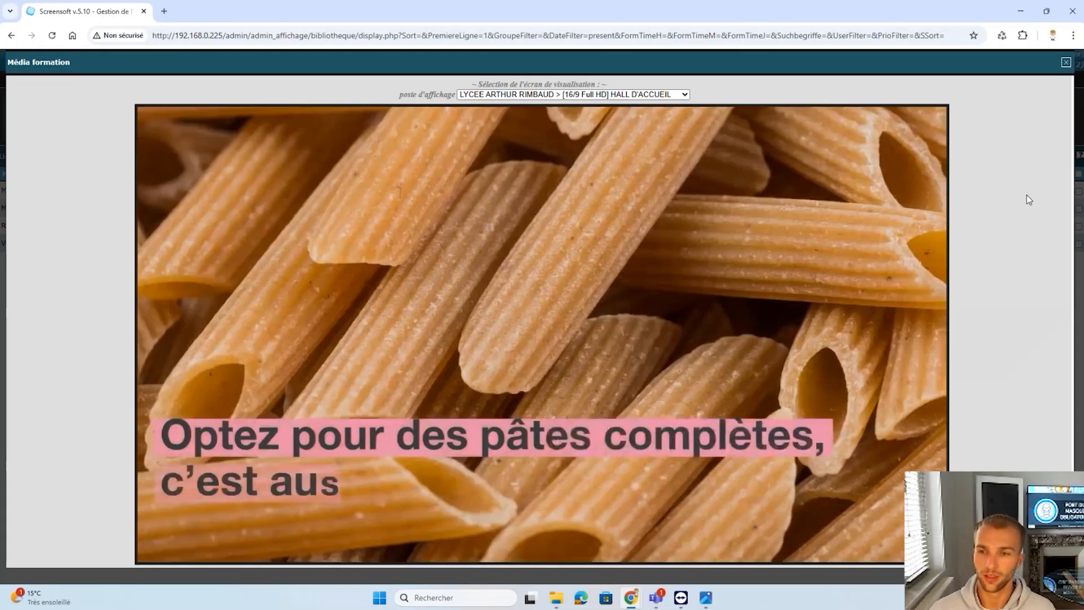
{"action": "left_click", "coordinate": [1065, 63]}
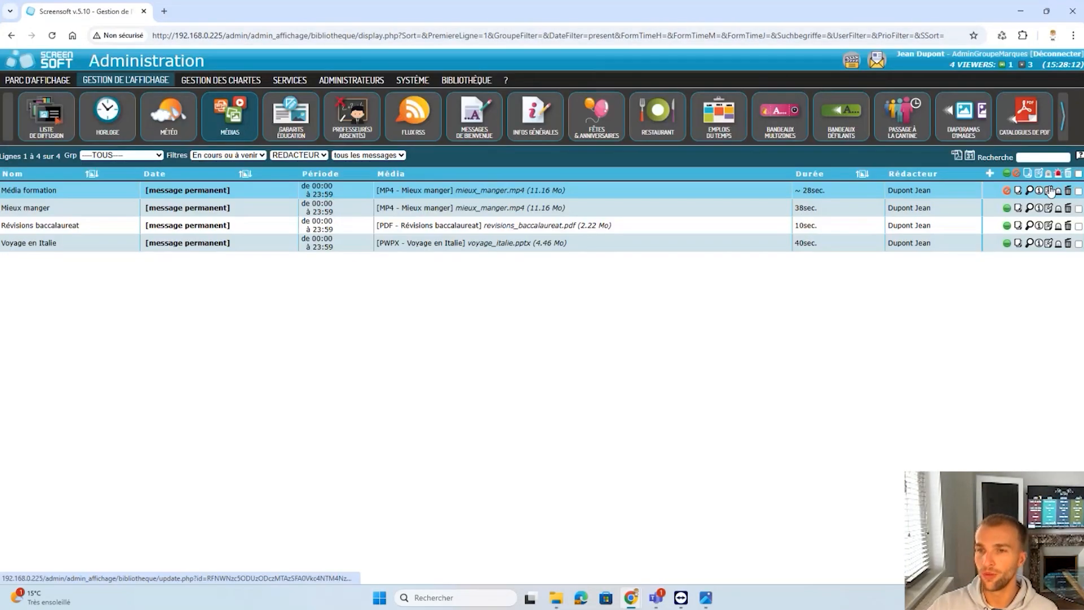
Edit the Média formation message and set its media to the PDF "Objectifs développement durable"
{"action": "left_click", "coordinate": [1050, 191]}
{"action": "left_click", "coordinate": [429, 259]}
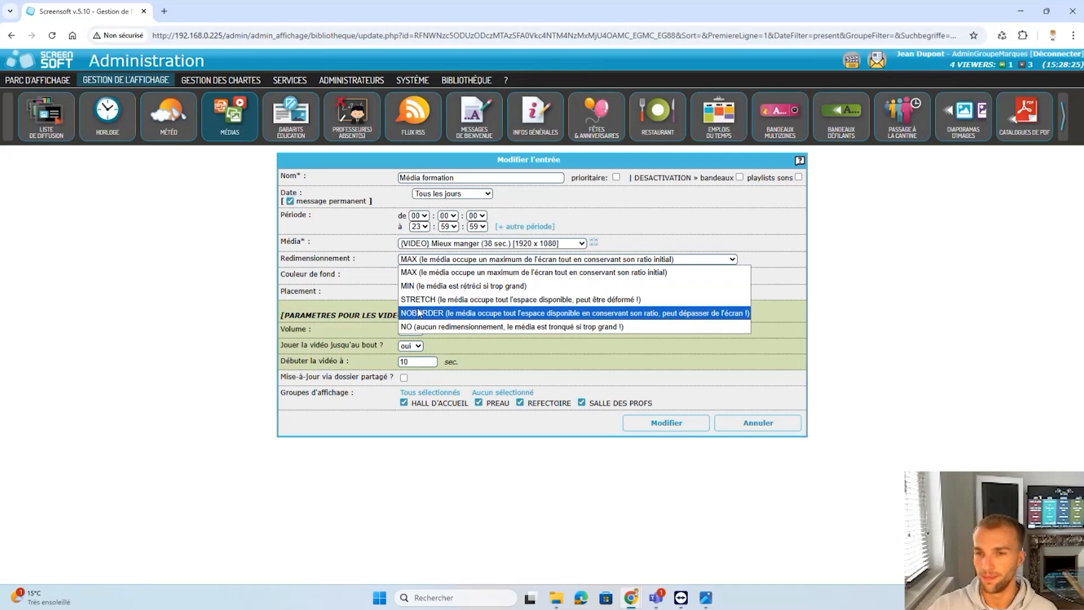
{"action": "left_click", "coordinate": [370, 280]}
{"action": "left_click", "coordinate": [424, 247]}
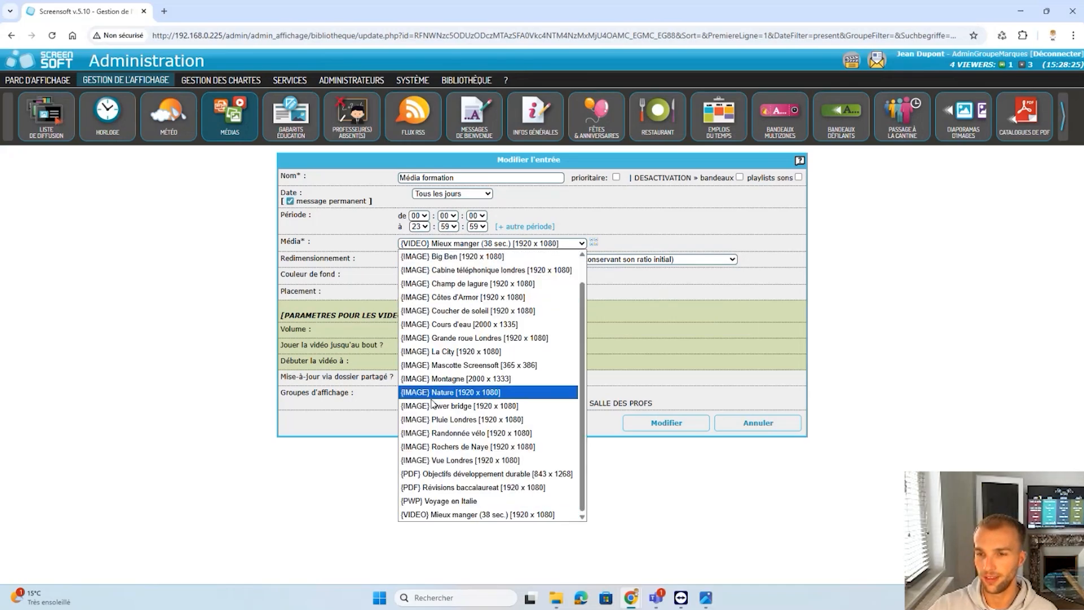
{"action": "left_click", "coordinate": [466, 477]}
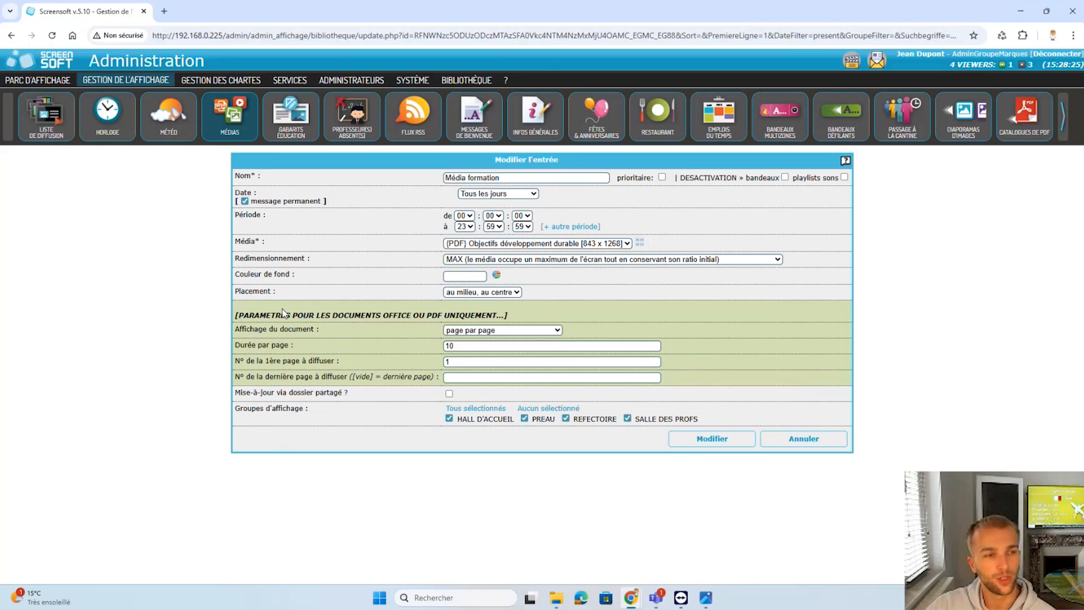
Set the document display to "pages en vis-à-vis" with a duration of 2 per page
{"action": "left_click", "coordinate": [559, 331]}
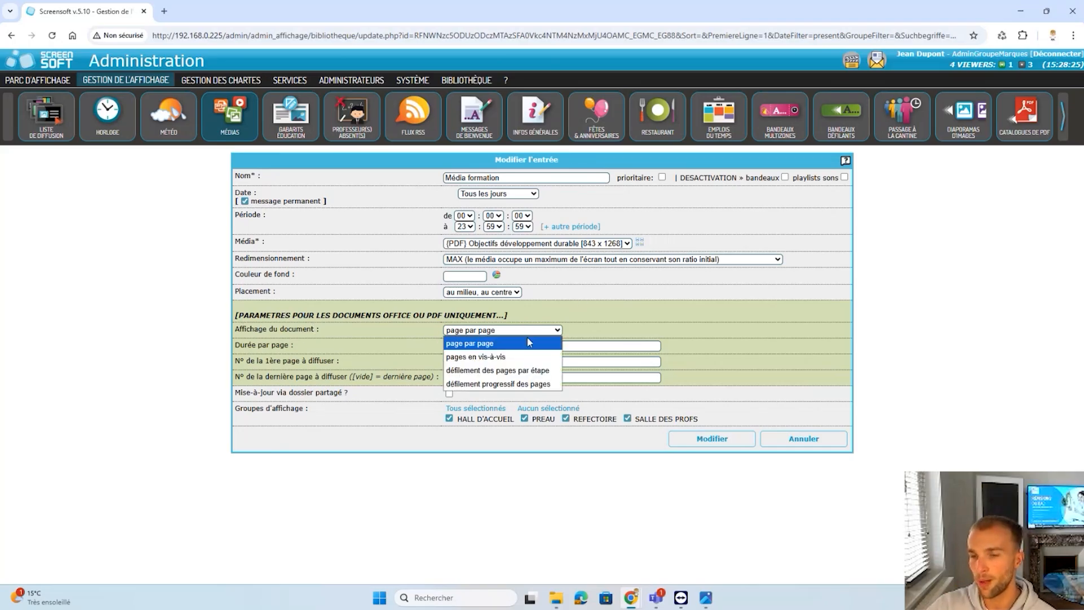
{"action": "left_click", "coordinate": [501, 358]}
{"action": "left_click_drag", "start_coordinate": [464, 345], "coordinate": [440, 345]}
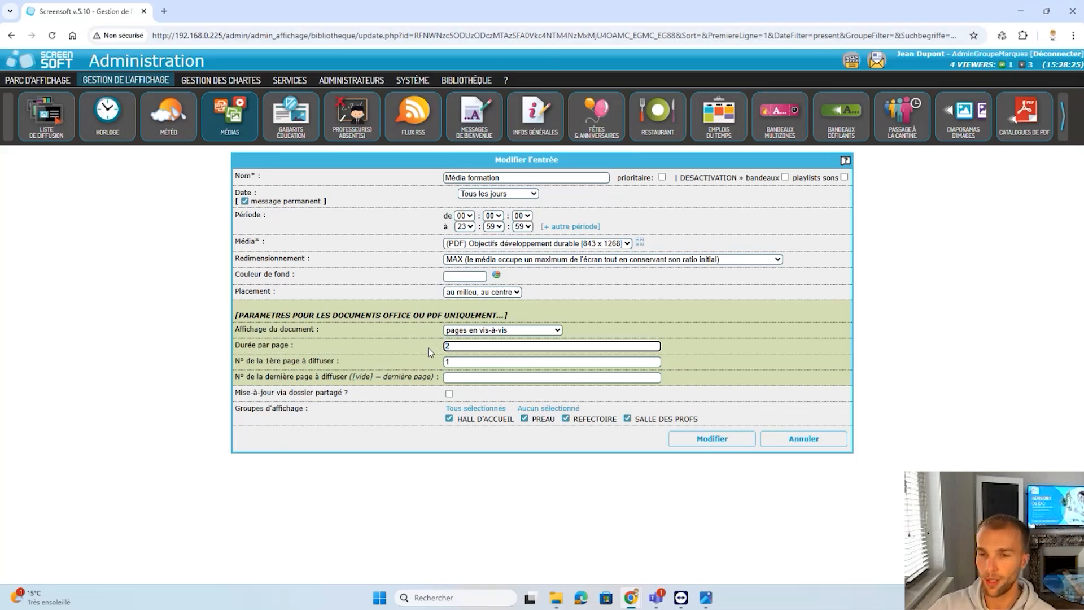
{"action": "type", "text": "2"}
Keep 1 as the first page to broadcast and set the last page to 10
{"action": "left_click", "coordinate": [466, 361]}
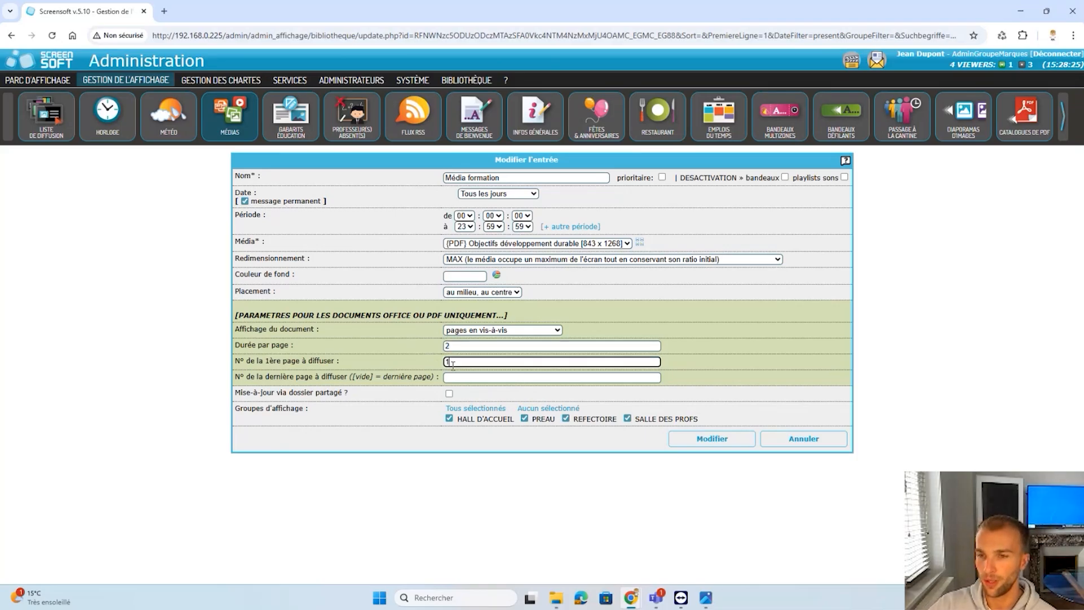
{"action": "left_click", "coordinate": [458, 377]}
{"action": "type", "text": "10"}
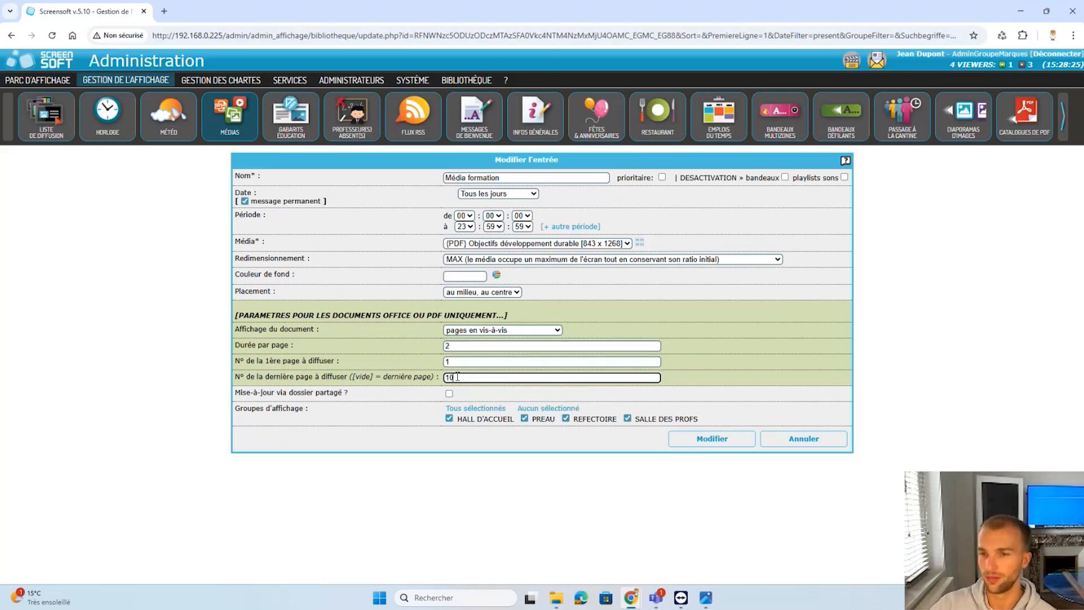
Save the modified Média formation message, preview its facing PDF pages and close the preview
{"action": "left_click", "coordinate": [711, 439]}
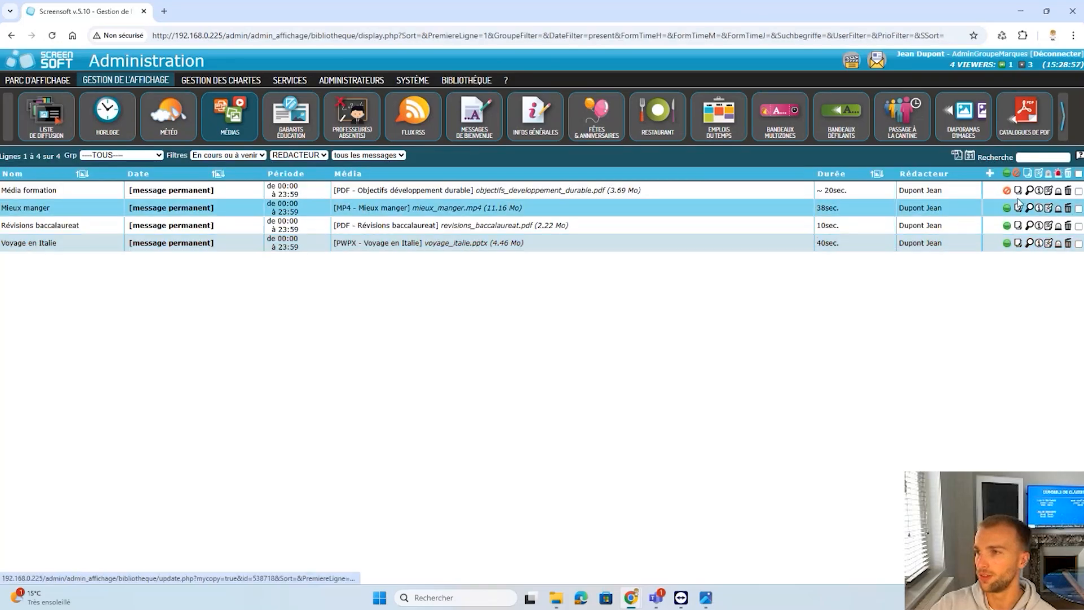
{"action": "left_click", "coordinate": [1028, 195]}
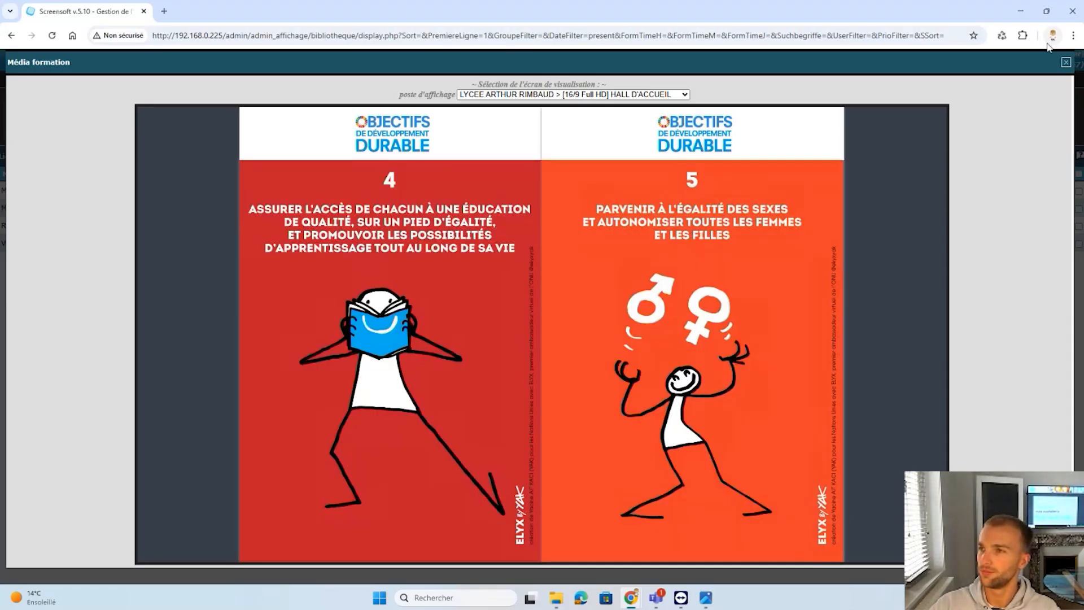
{"action": "left_click", "coordinate": [1066, 63]}
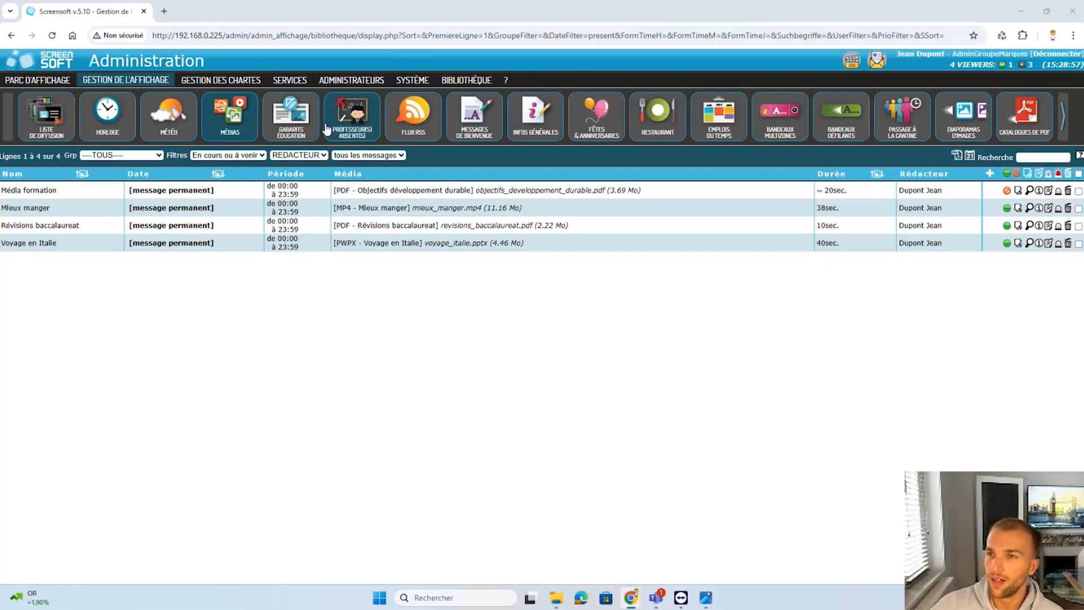
Open the Diaporama d'images message for editing and view the media available for Média #1
{"action": "left_click", "coordinate": [965, 116]}
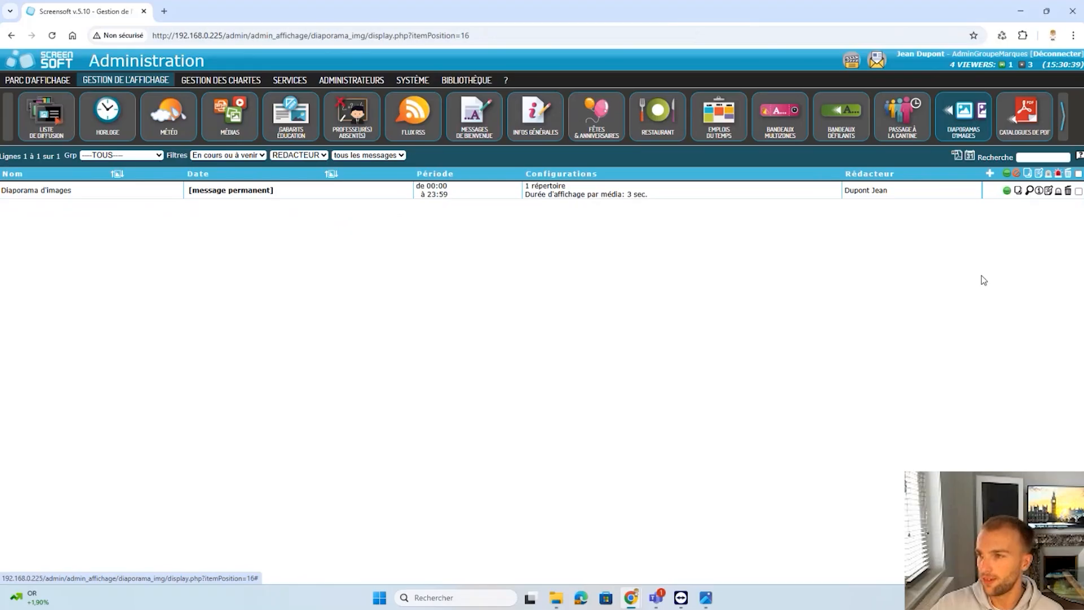
{"action": "left_click", "coordinate": [1049, 193]}
{"action": "left_click", "coordinate": [451, 274]}
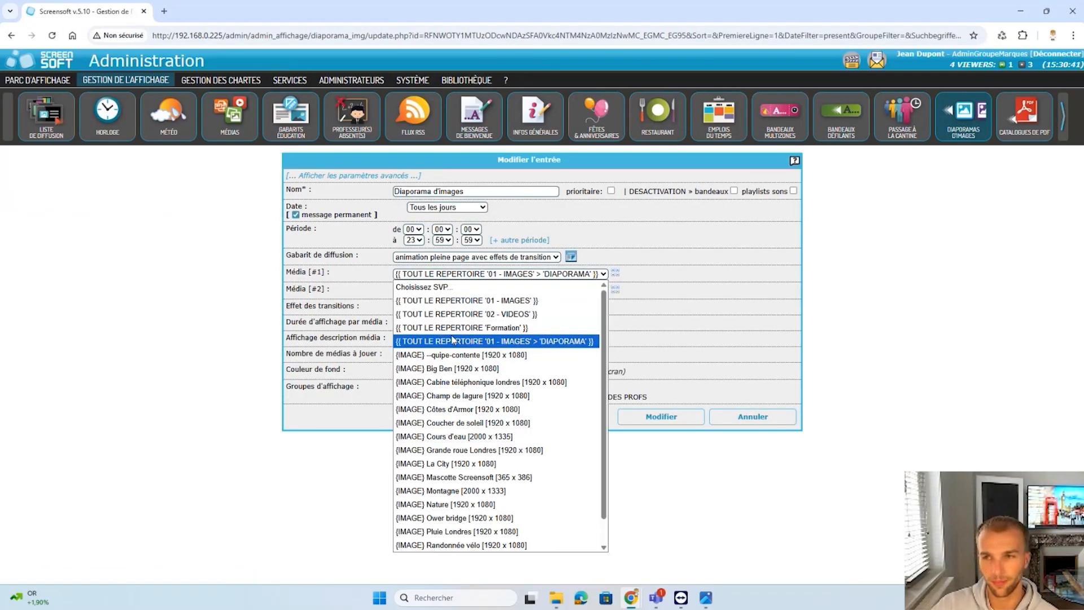
{"action": "left_click", "coordinate": [768, 329]}
Open the media library in a second browser tab and view the contents of the Formation folder
{"action": "middle_click", "coordinate": [468, 83]}
{"action": "left_click", "coordinate": [192, 12]}
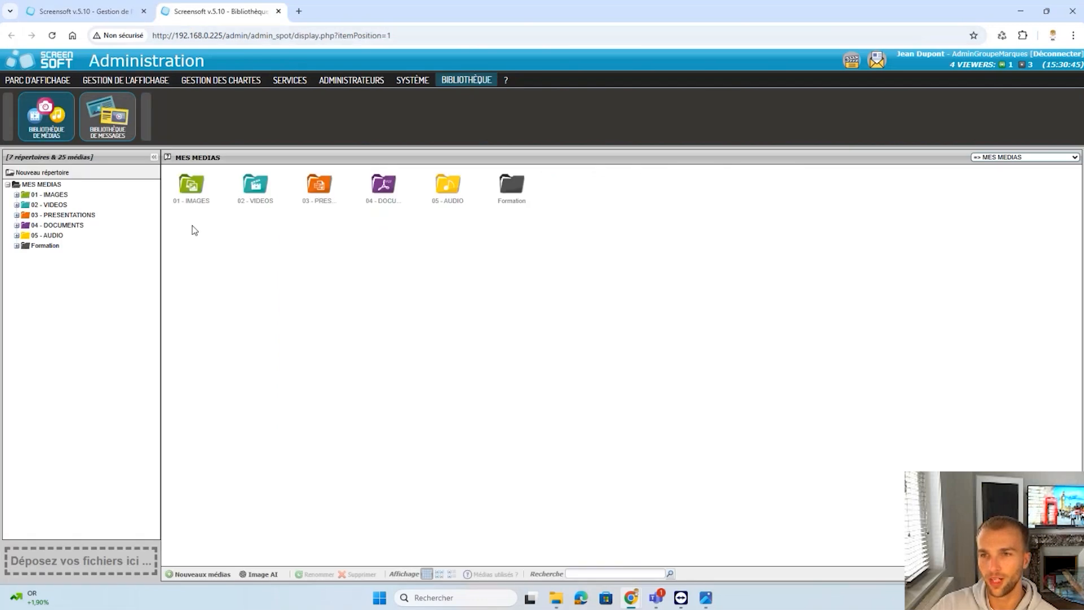
{"action": "left_click", "coordinate": [525, 193]}
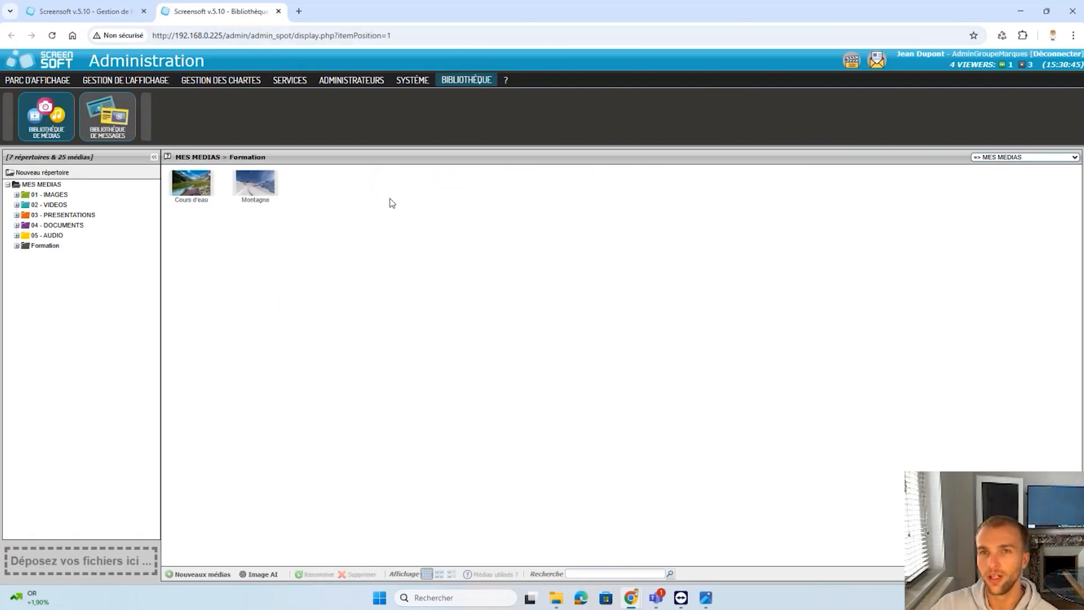
Return to the slideshow's edit form and set Média #1 to the entire 'Formation' directory
{"action": "left_click", "coordinate": [105, 11]}
{"action": "left_click", "coordinate": [428, 277]}
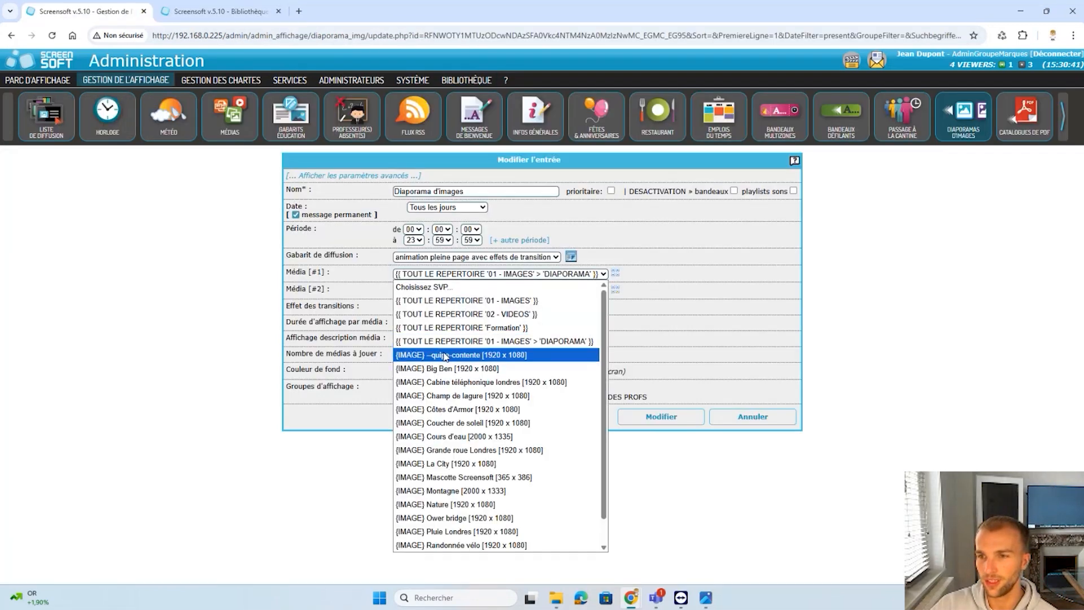
{"action": "left_click", "coordinate": [485, 322]}
{"action": "left_click", "coordinate": [650, 290]}
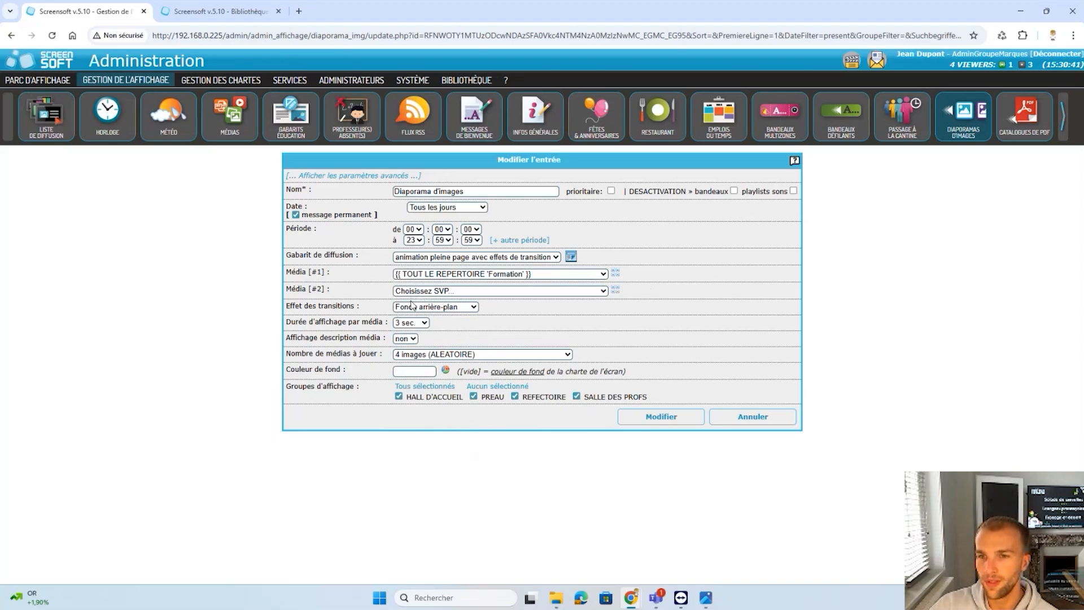
Keep the display time at 3 sec. per media and set the number of media to play to 2 images (ALEATOIRE)
{"action": "left_click", "coordinate": [411, 323]}
{"action": "left_click", "coordinate": [412, 326]}
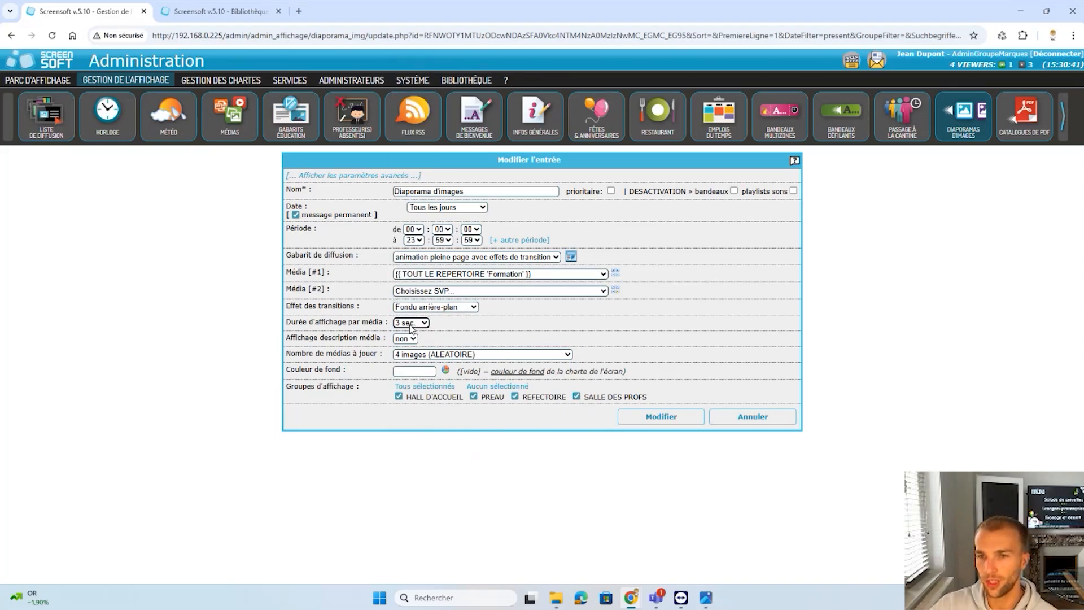
{"action": "left_click", "coordinate": [410, 356]}
{"action": "left_click", "coordinate": [428, 128]}
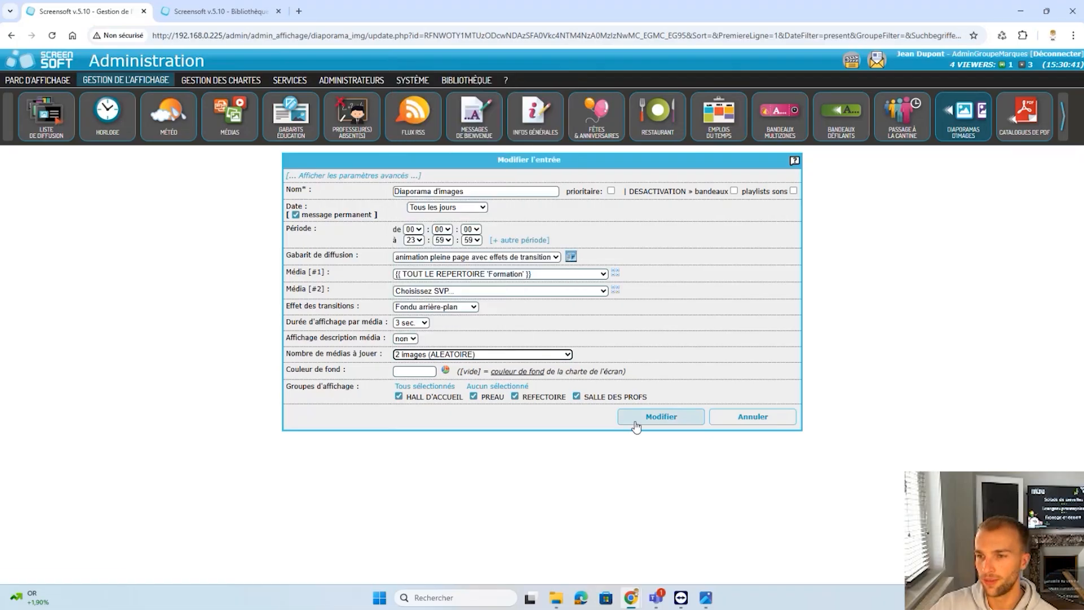
Save the modified Diaporama d'images message, preview the slideshow and close the preview
{"action": "left_click", "coordinate": [635, 416]}
{"action": "left_click", "coordinate": [1029, 192]}
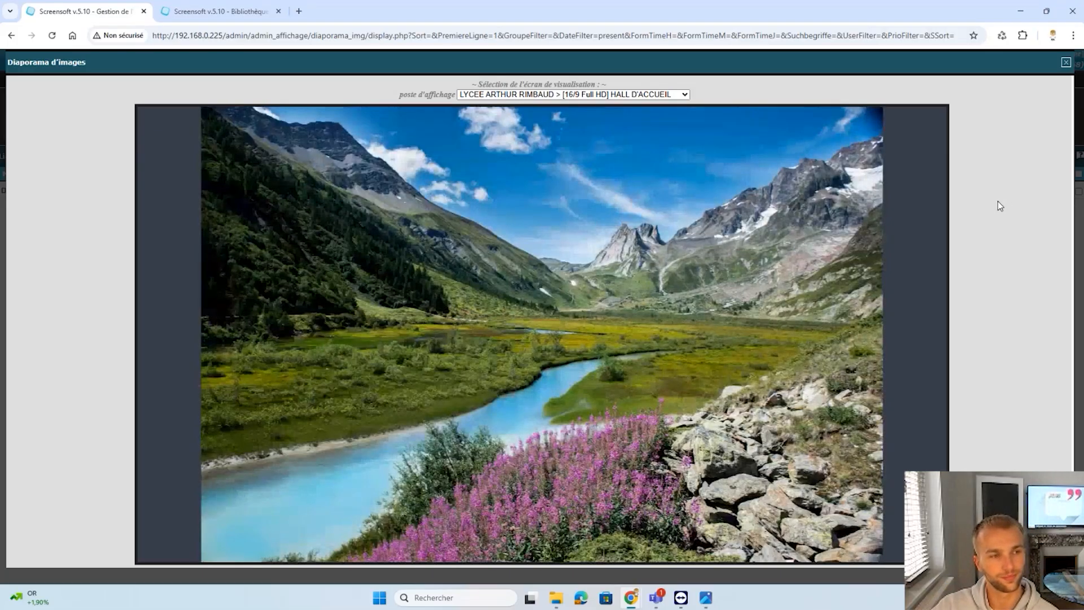
{"action": "left_click", "coordinate": [1066, 63]}
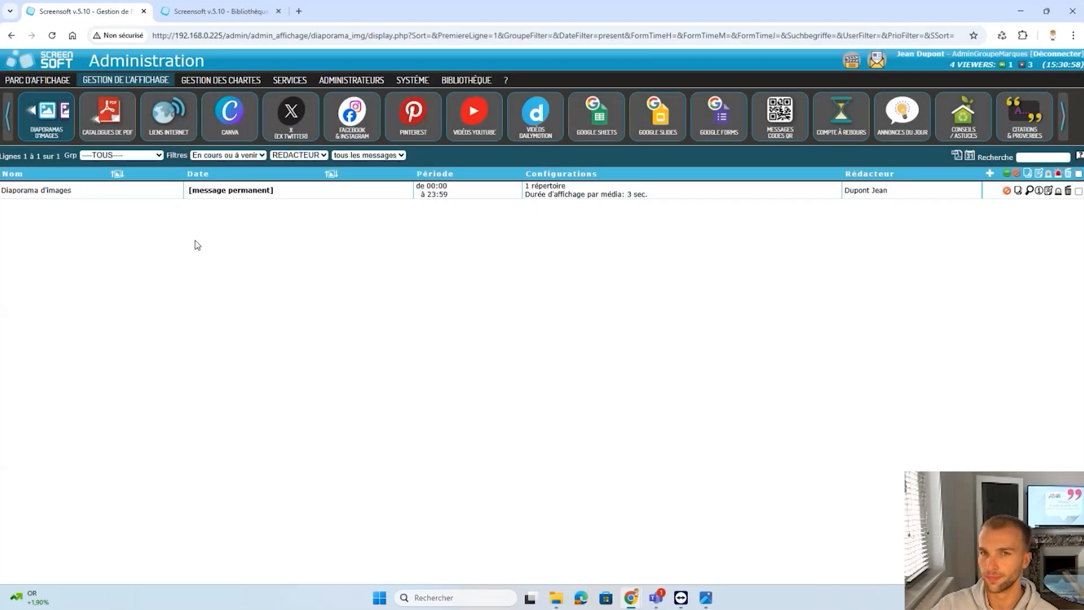
Start a new message in the Gabarits éducation section and name it "Voyage à Paris"
{"action": "left_click", "coordinate": [129, 80]}
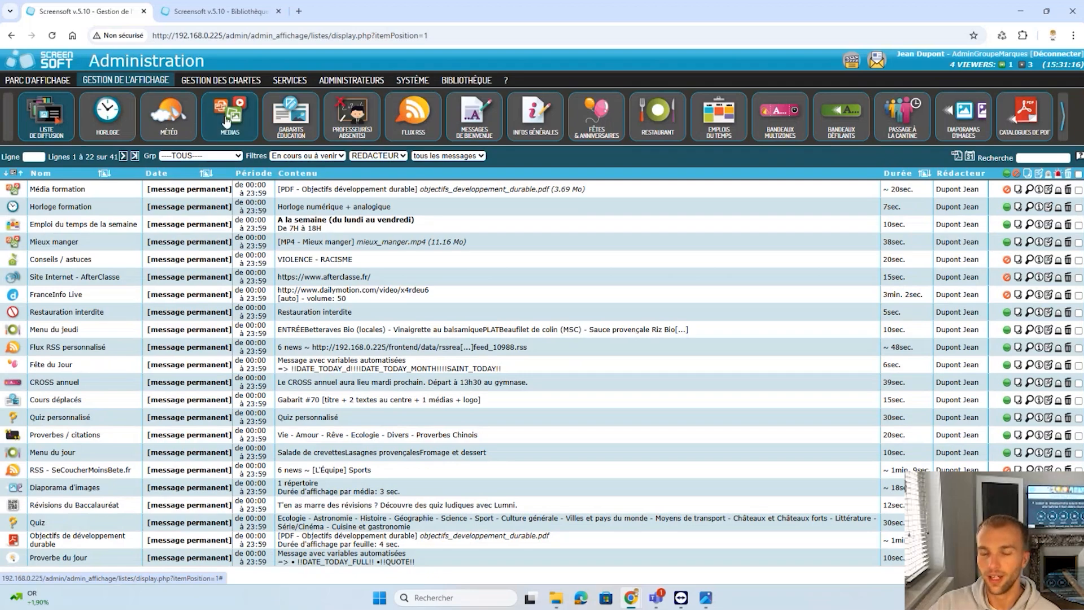
{"action": "left_click", "coordinate": [302, 116]}
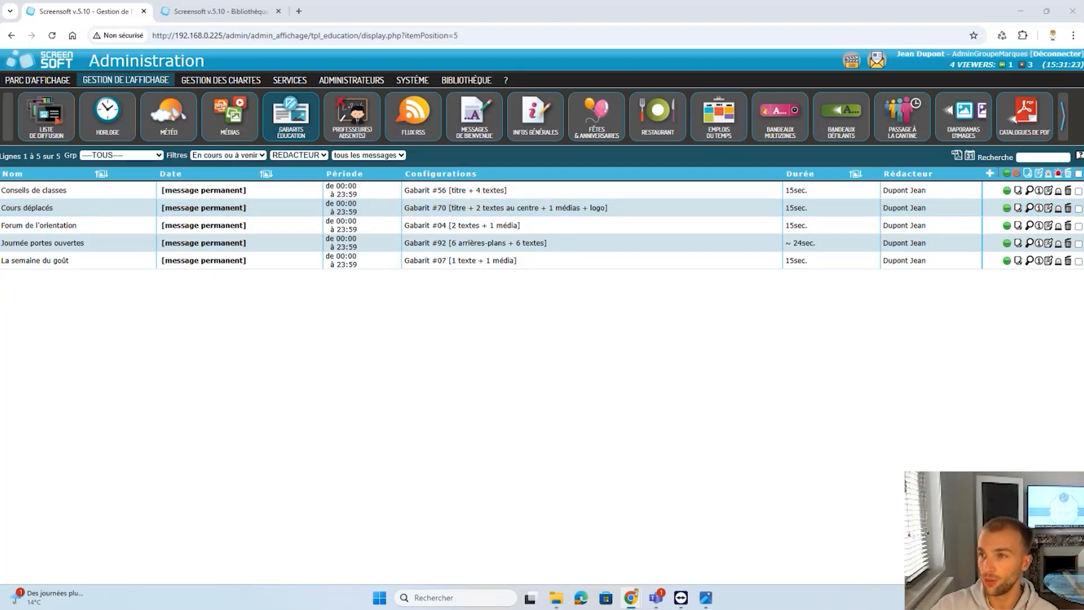
{"action": "left_click", "coordinate": [990, 175]}
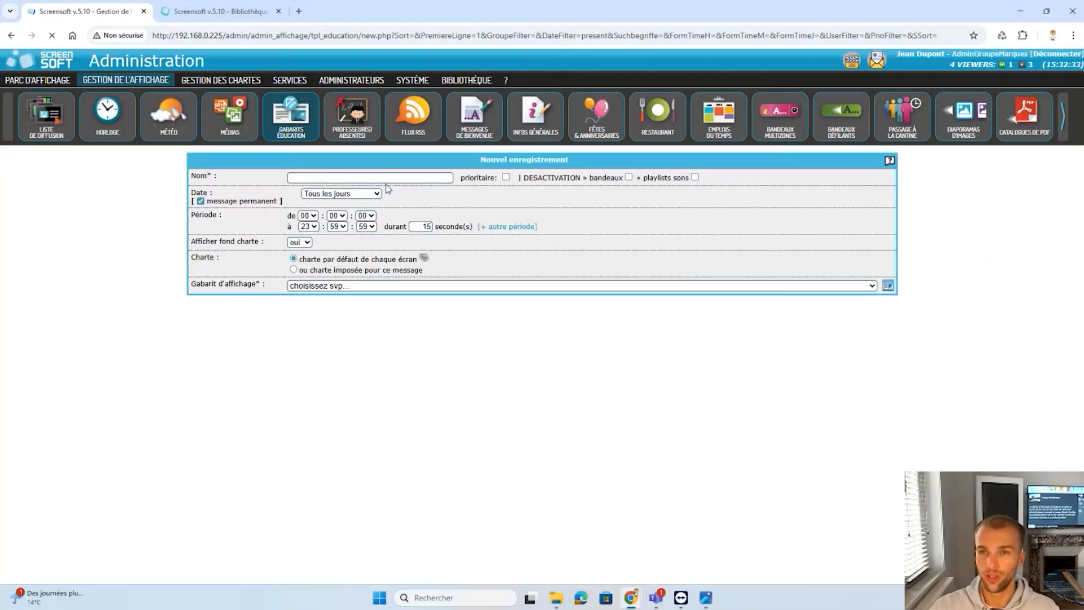
{"action": "left_click", "coordinate": [387, 179]}
{"action": "type", "text": "Voyage à Paris"}
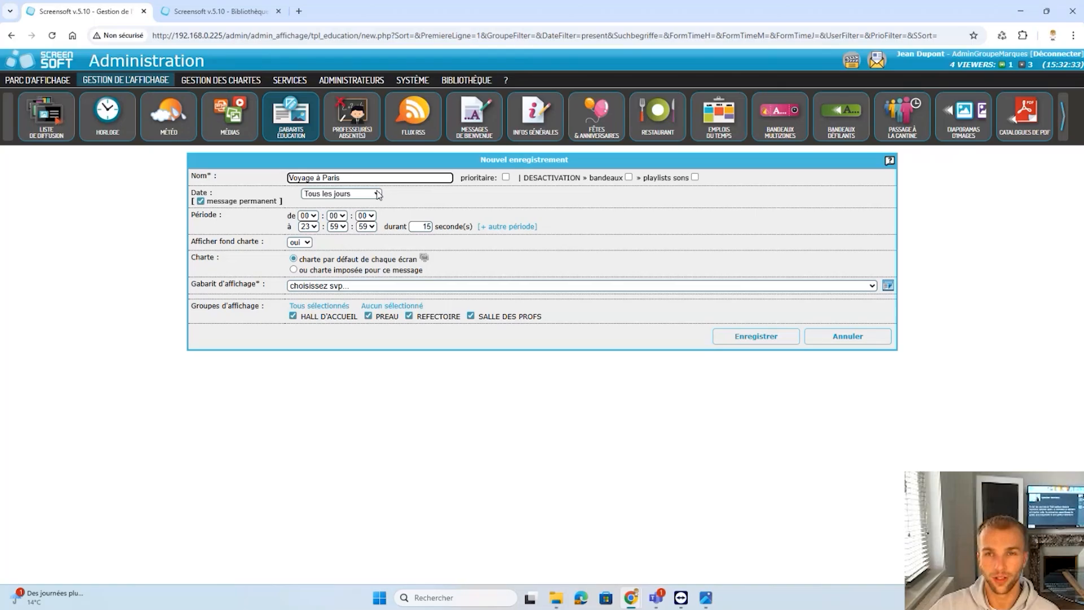
Make the message non-permanent and set its end date to 21/10/2025
{"action": "left_click", "coordinate": [201, 201]}
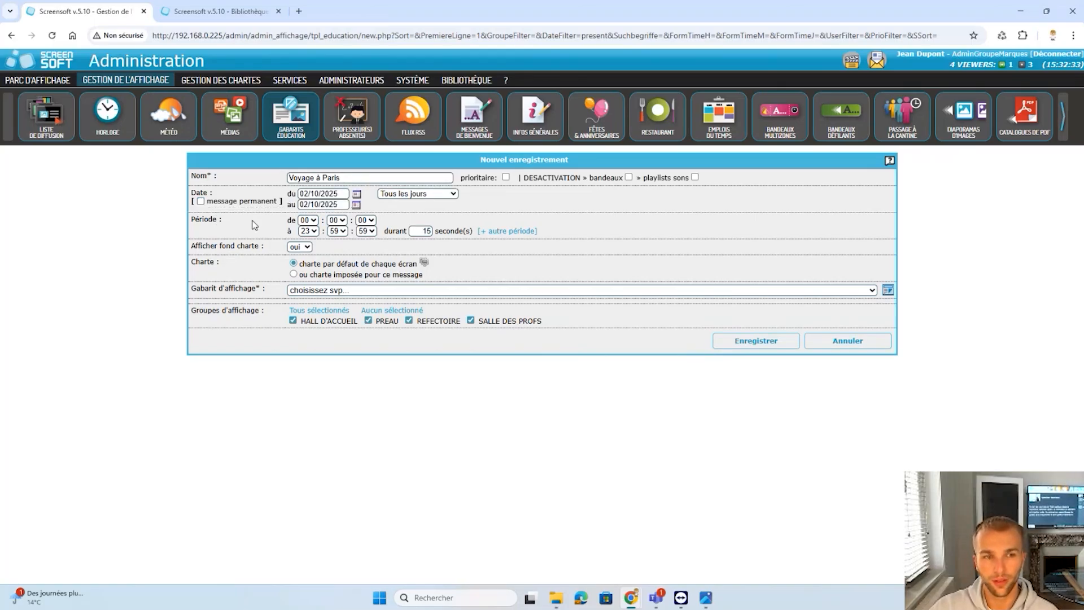
{"action": "left_click", "coordinate": [356, 205]}
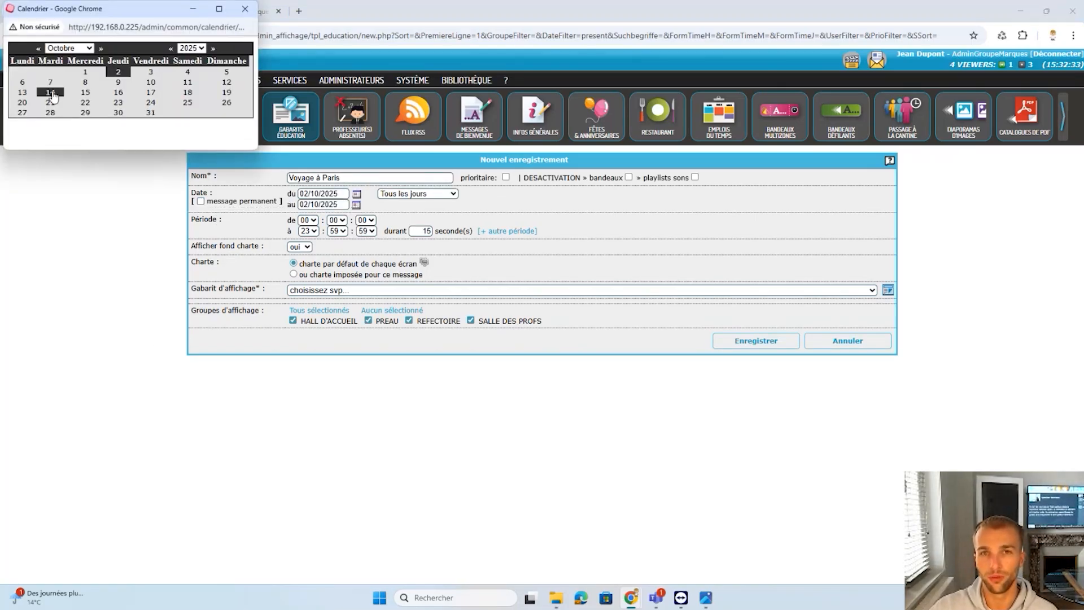
{"action": "left_click", "coordinate": [57, 111]}
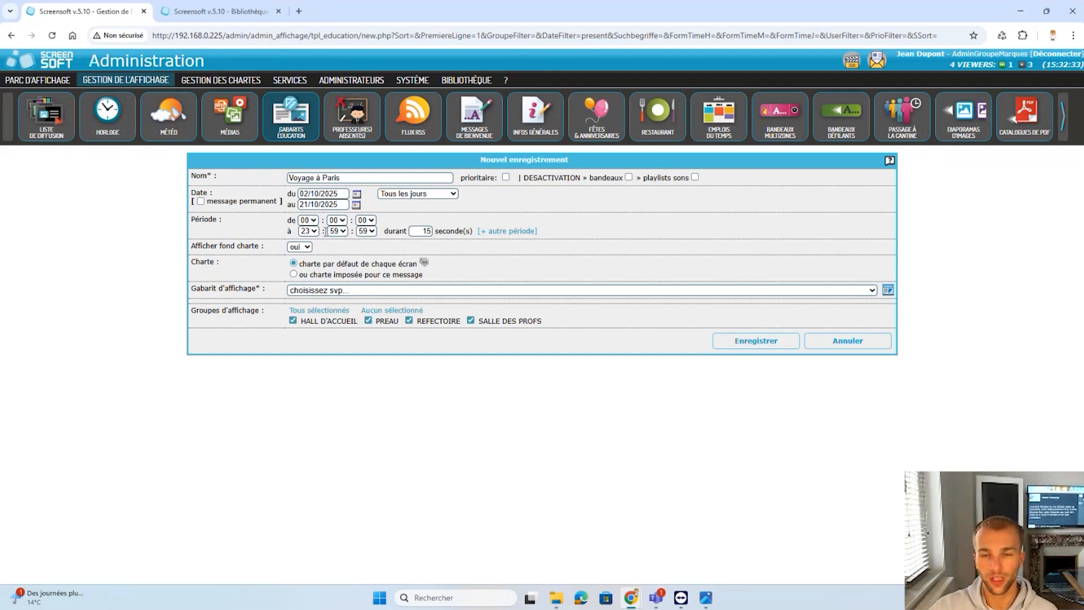
Look through the list of display templates available for the Voyage à Paris message
{"action": "left_click", "coordinate": [321, 290]}
{"action": "scroll", "coordinate": [348, 447], "scroll_direction": "down", "scroll_amount": 8}
{"action": "scroll", "coordinate": [348, 447], "scroll_direction": "up", "scroll_amount": 8}
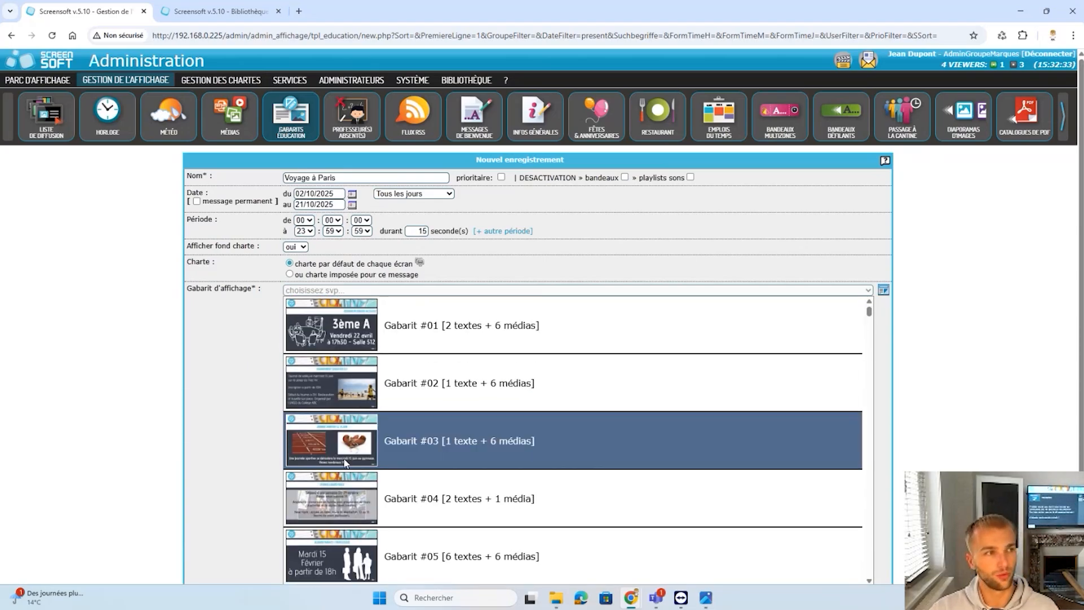
Open the visual gallery of display templates and examine the first education layouts with their text and media arrangements
{"action": "left_click", "coordinate": [882, 290]}
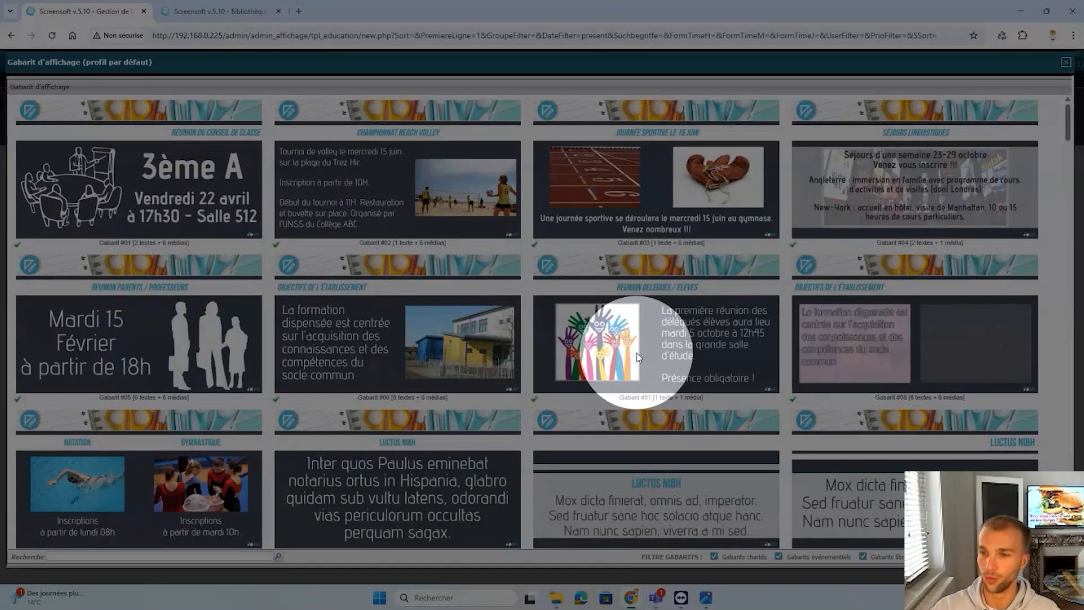
{"action": "scroll", "coordinate": [710, 385], "scroll_direction": "down", "scroll_amount": 1}
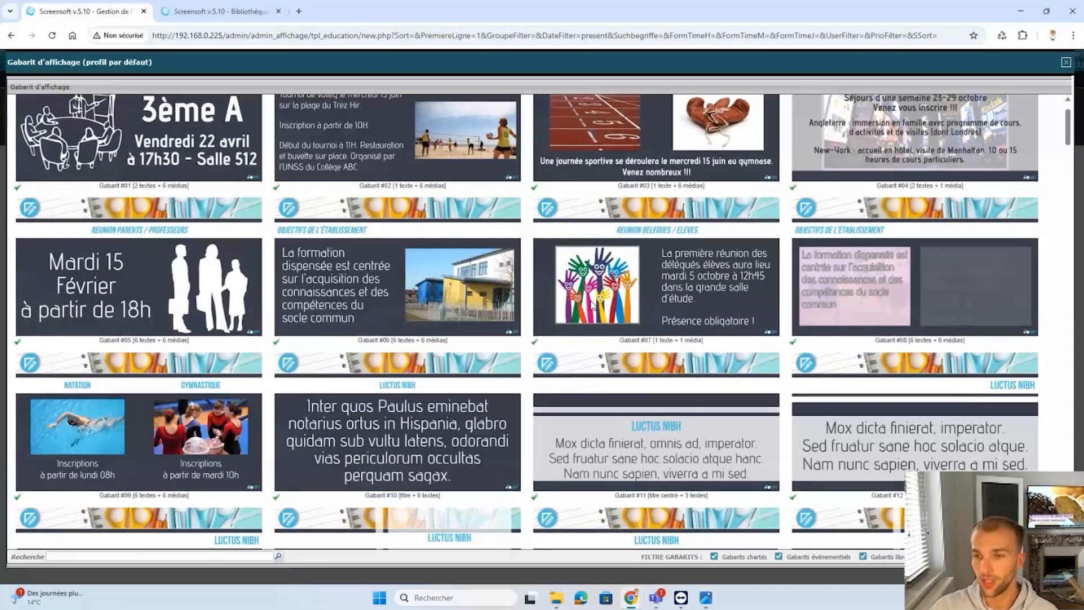
{"action": "scroll", "coordinate": [650, 339], "scroll_direction": "down", "scroll_amount": 2}
{"action": "scroll", "coordinate": [567, 275], "scroll_direction": "up", "scroll_amount": 2}
{"action": "scroll", "coordinate": [502, 262], "scroll_direction": "down", "scroll_amount": 2}
{"action": "scroll", "coordinate": [502, 261], "scroll_direction": "up", "scroll_amount": 2}
{"action": "scroll", "coordinate": [527, 248], "scroll_direction": "down", "scroll_amount": 4}
{"action": "scroll", "coordinate": [619, 350], "scroll_direction": "up", "scroll_amount": 1}
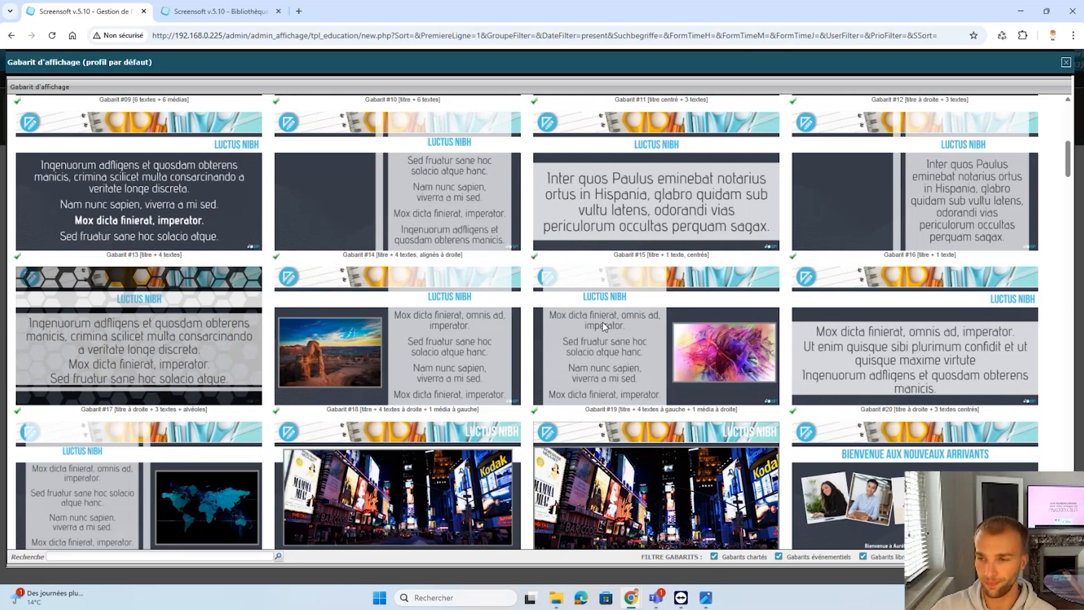
Examine the event templates in the gallery, from Resto du coeur and Don du sang to Noël, Black Friday and Halloween
{"action": "scroll", "coordinate": [615, 319], "scroll_direction": "down", "scroll_amount": 7}
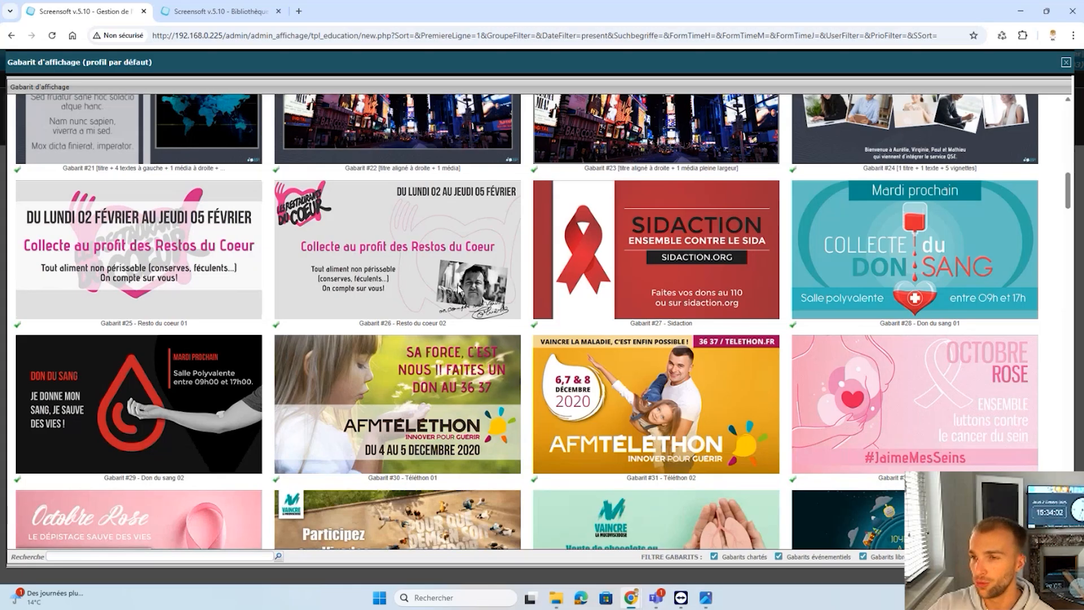
{"action": "scroll", "coordinate": [766, 354], "scroll_direction": "down", "scroll_amount": 2}
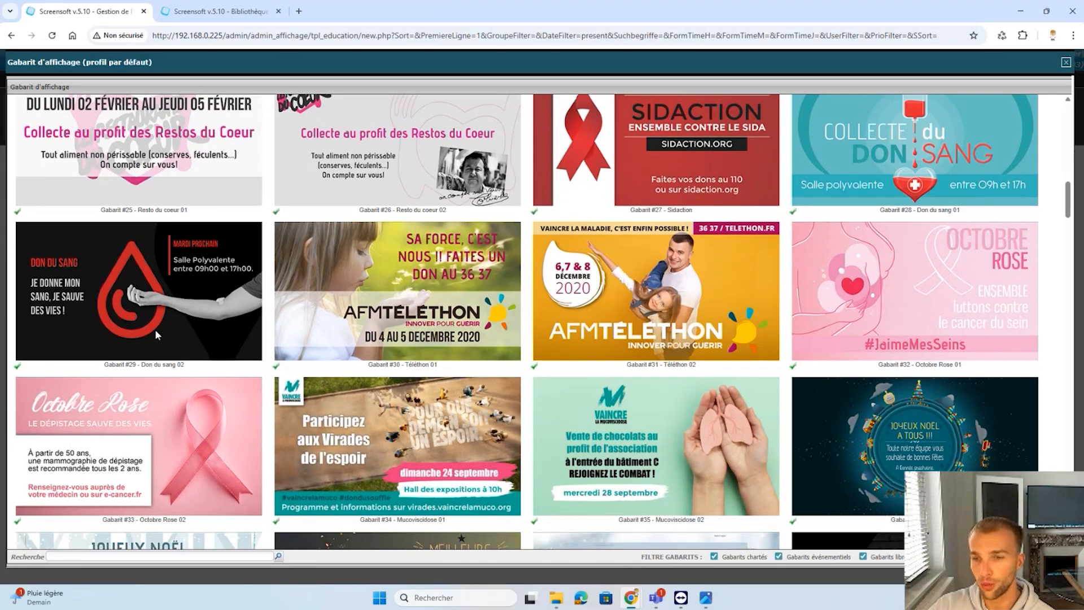
{"action": "scroll", "coordinate": [348, 377], "scroll_direction": "down", "scroll_amount": 2}
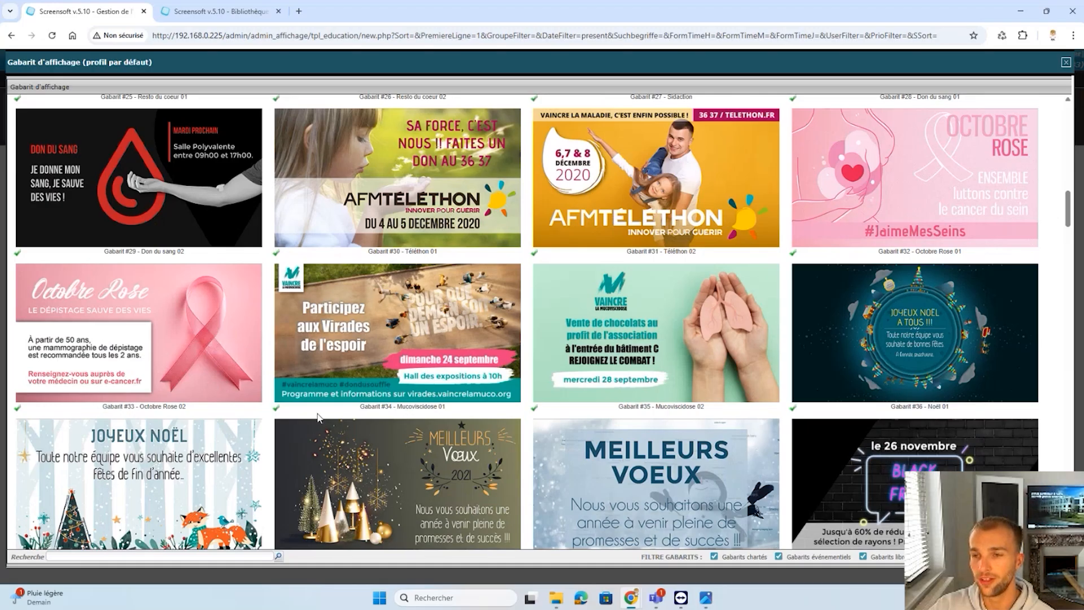
{"action": "scroll", "coordinate": [444, 332], "scroll_direction": "up", "scroll_amount": 5}
{"action": "scroll", "coordinate": [443, 332], "scroll_direction": "down", "scroll_amount": 2}
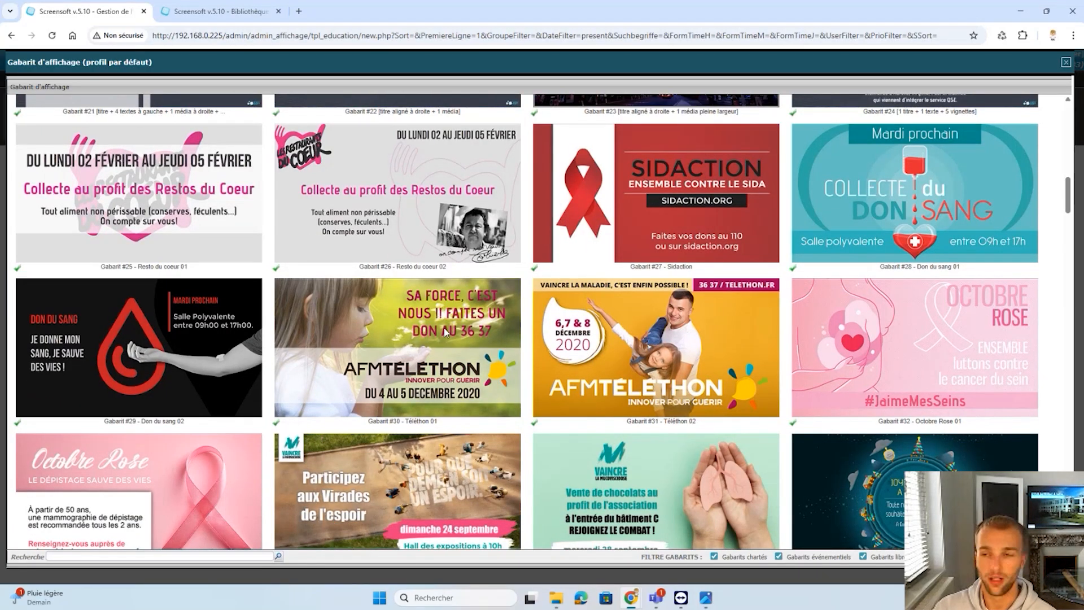
{"action": "scroll", "coordinate": [446, 332], "scroll_direction": "down", "scroll_amount": 6}
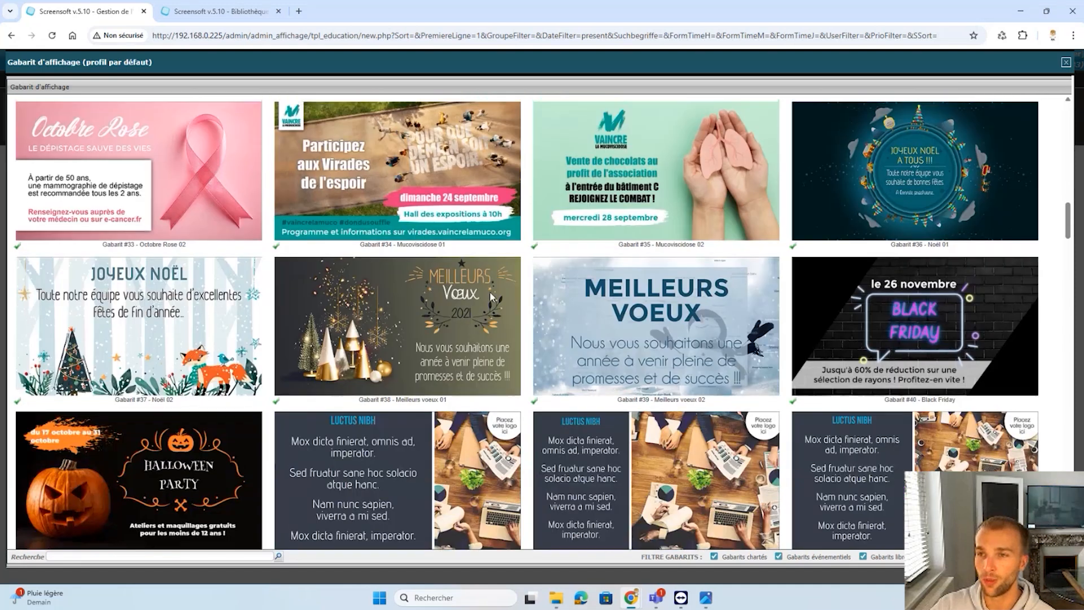
{"action": "scroll", "coordinate": [491, 296], "scroll_direction": "up", "scroll_amount": 3}
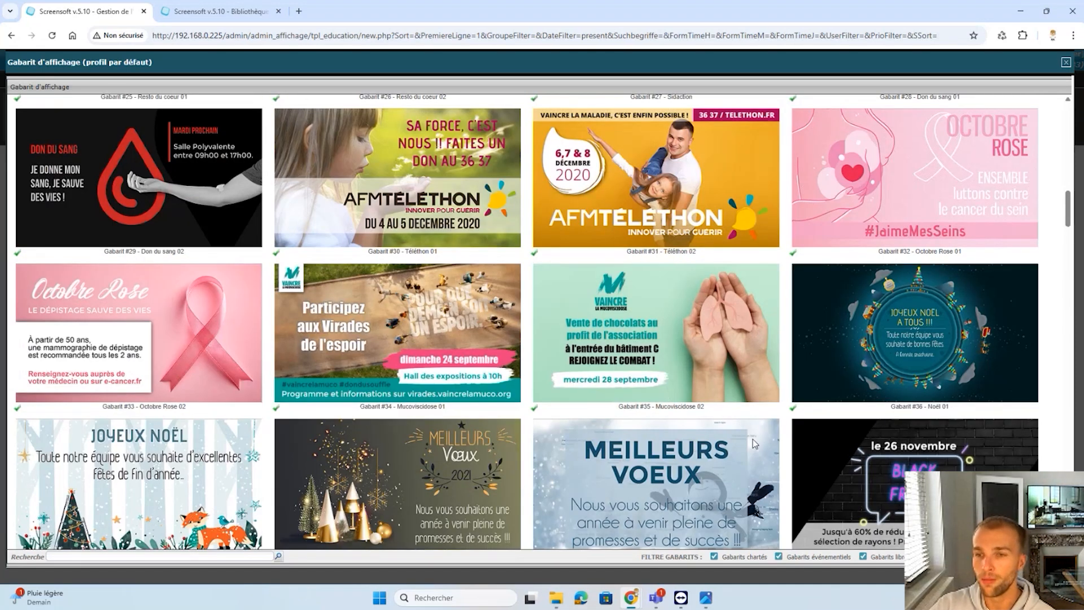
{"action": "scroll", "coordinate": [567, 330], "scroll_direction": "down", "scroll_amount": 4}
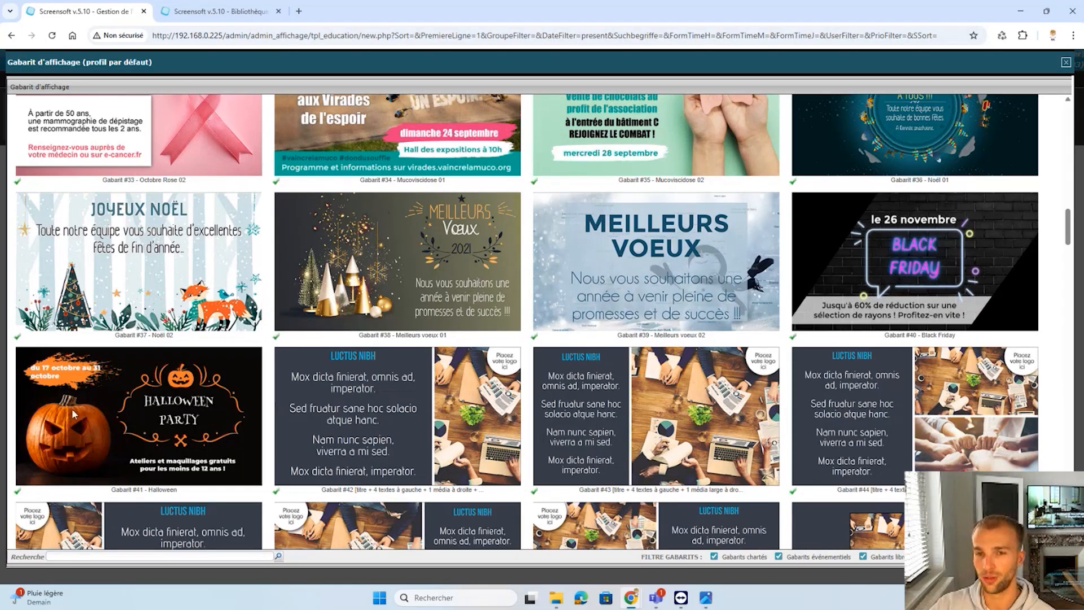
{"action": "scroll", "coordinate": [683, 291], "scroll_direction": "down", "scroll_amount": 4}
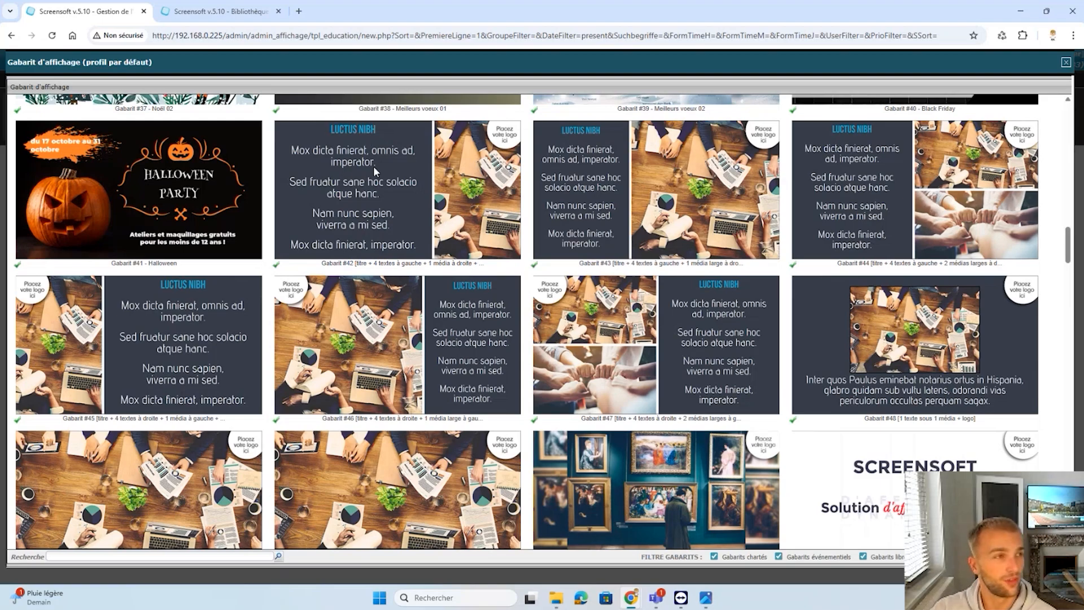
Browse the general-purpose gallery templates that combine titles, texts, media and a logo
{"action": "scroll", "coordinate": [374, 159], "scroll_direction": "down", "scroll_amount": 4}
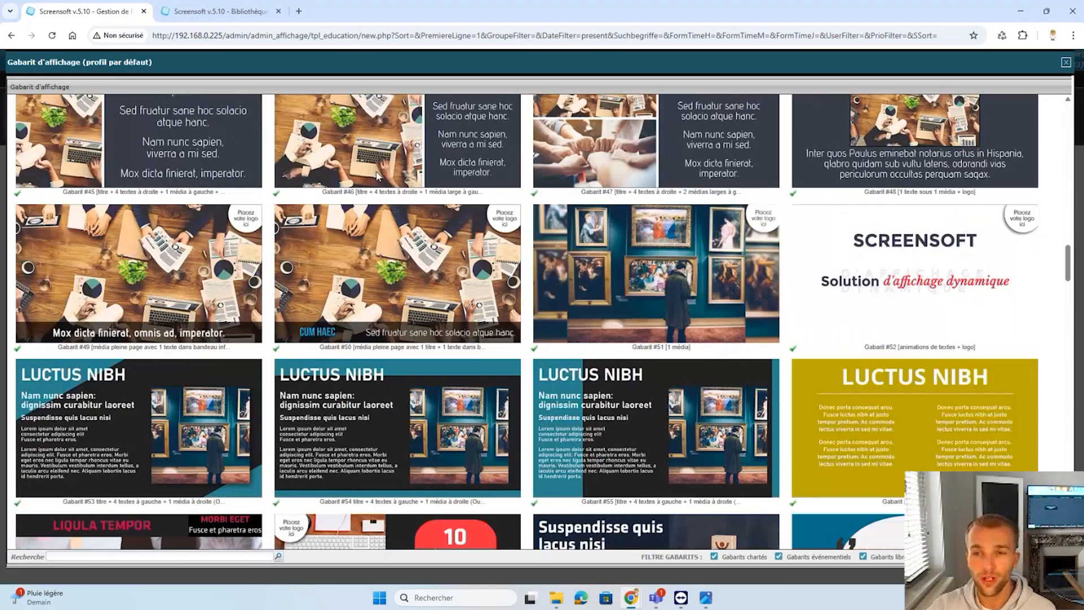
{"action": "scroll", "coordinate": [377, 177], "scroll_direction": "down", "scroll_amount": 12}
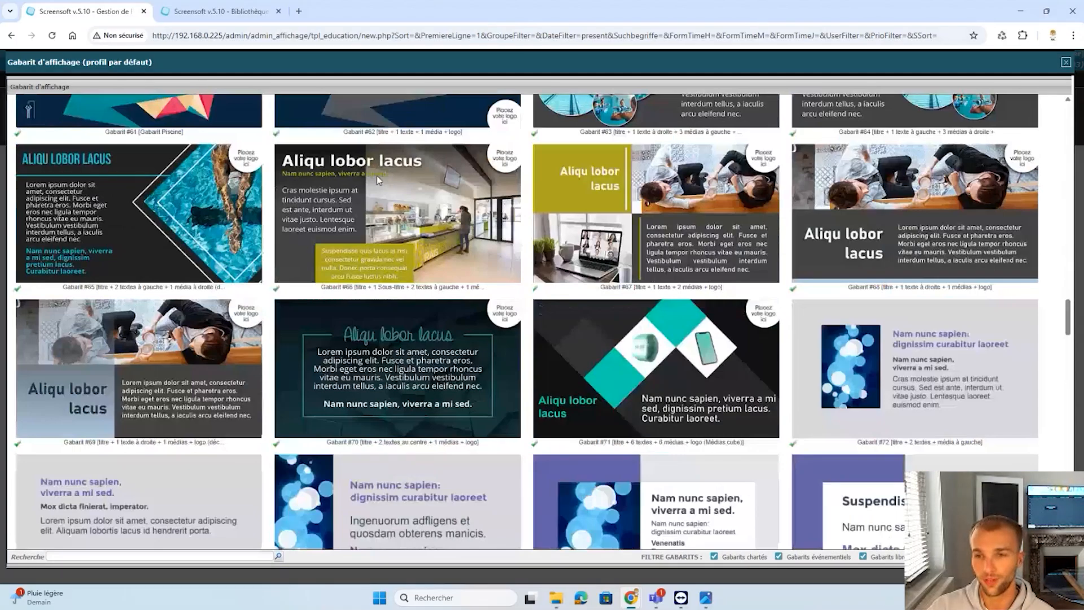
{"action": "scroll", "coordinate": [354, 147], "scroll_direction": "down", "scroll_amount": 6}
{"action": "scroll", "coordinate": [354, 147], "scroll_direction": "up", "scroll_amount": 4}
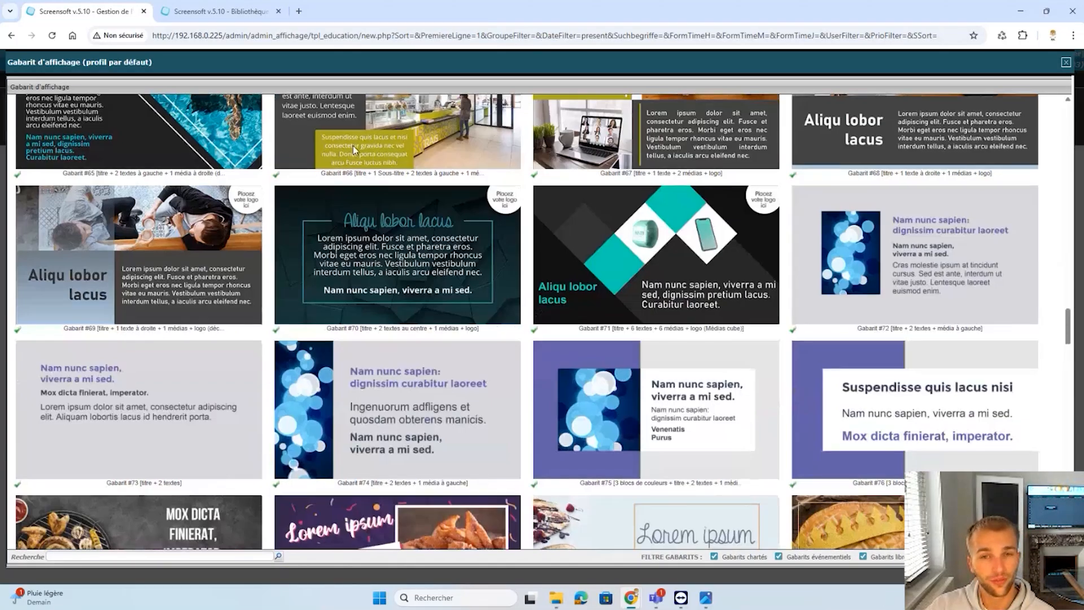
{"action": "scroll", "coordinate": [355, 147], "scroll_direction": "down", "scroll_amount": 5}
{"action": "scroll", "coordinate": [287, 224], "scroll_direction": "down", "scroll_amount": 5}
{"action": "scroll", "coordinate": [287, 225], "scroll_direction": "up", "scroll_amount": 5}
{"action": "scroll", "coordinate": [932, 254], "scroll_direction": "down", "scroll_amount": 3}
{"action": "scroll", "coordinate": [914, 260], "scroll_direction": "down", "scroll_amount": 3}
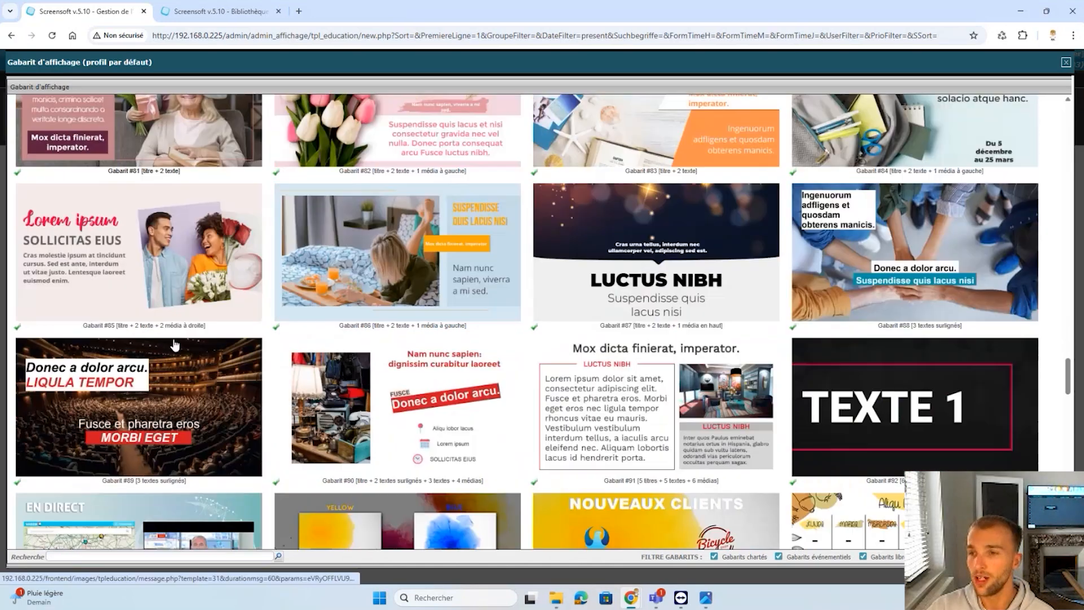
{"action": "scroll", "coordinate": [734, 304], "scroll_direction": "up", "scroll_amount": 6}
{"action": "scroll", "coordinate": [813, 279], "scroll_direction": "down", "scroll_amount": 8}
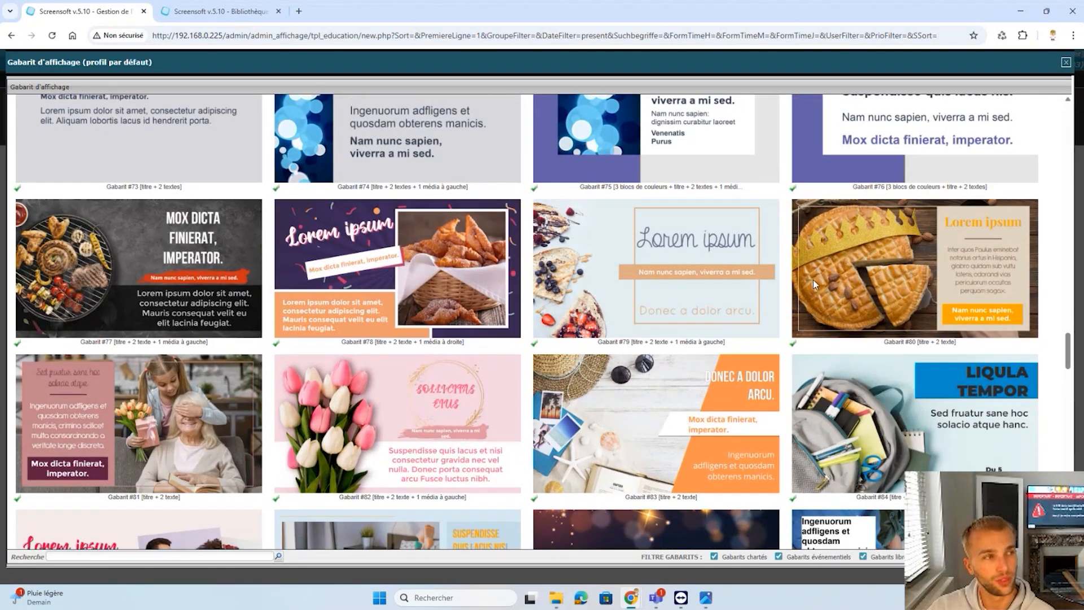
Examine the Promotion, Mur d'images and Multizones templates through to the end of the gallery
{"action": "scroll", "coordinate": [656, 201], "scroll_direction": "down", "scroll_amount": 10}
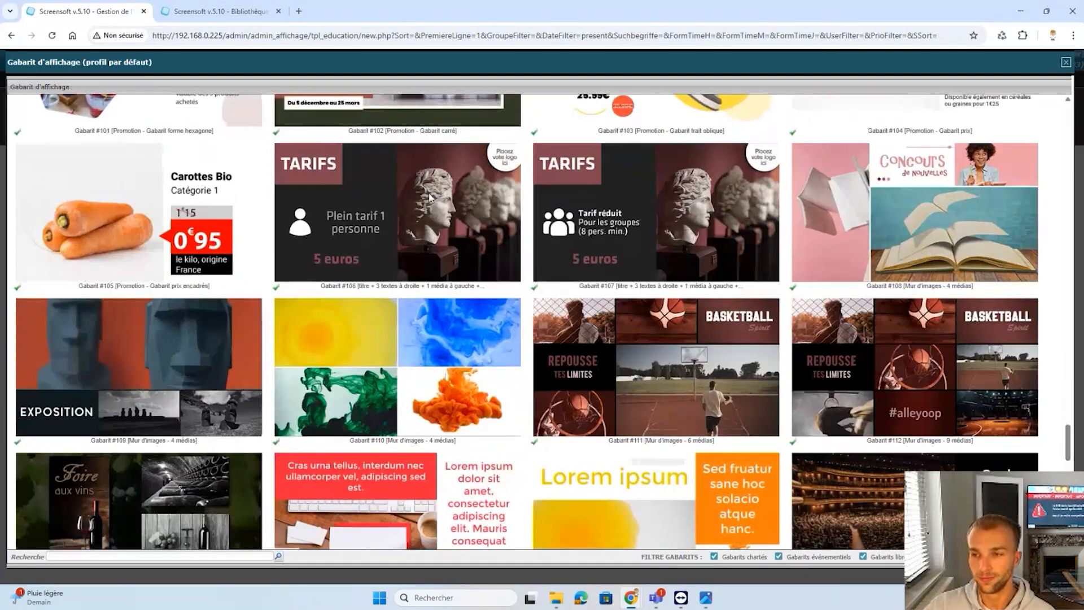
{"action": "scroll", "coordinate": [391, 281], "scroll_direction": "down", "scroll_amount": 2}
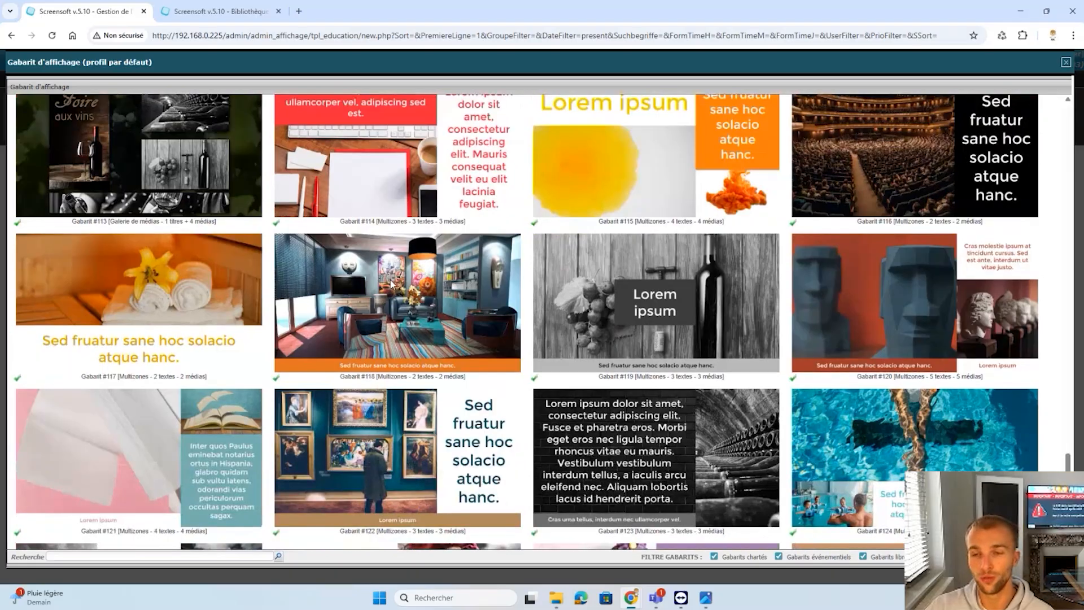
{"action": "scroll", "coordinate": [390, 285], "scroll_direction": "down", "scroll_amount": 2}
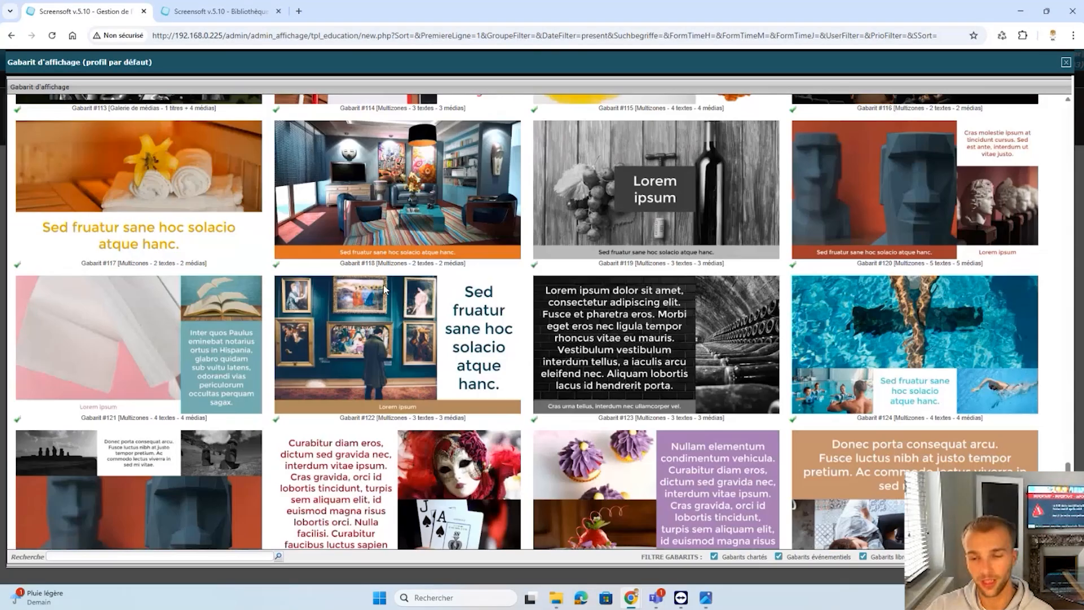
{"action": "scroll", "coordinate": [386, 285], "scroll_direction": "down", "scroll_amount": 2}
{"action": "scroll", "coordinate": [384, 284], "scroll_direction": "down", "scroll_amount": 6}
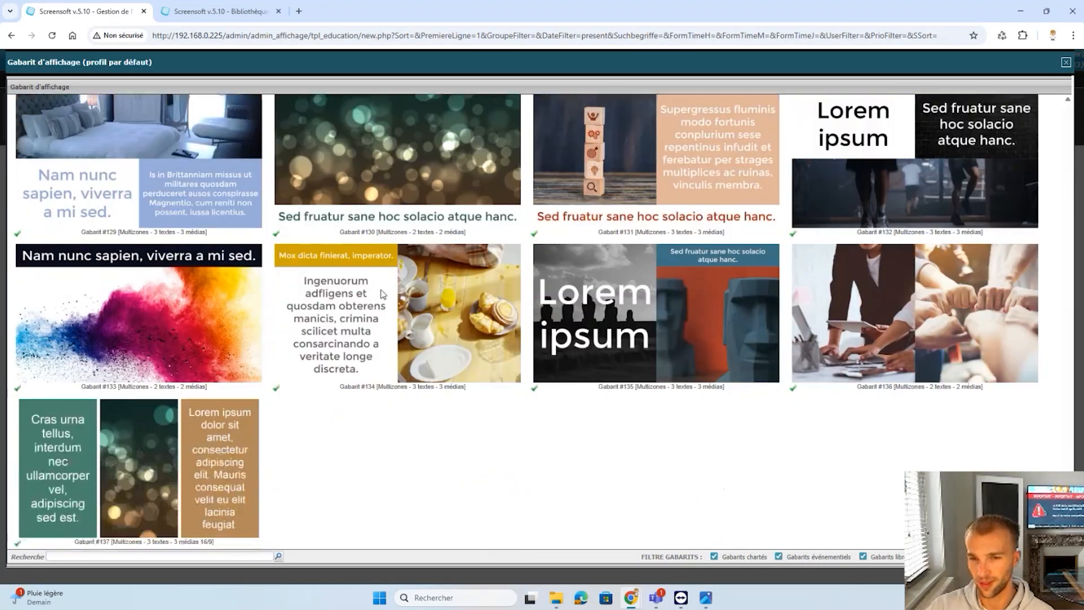
{"action": "scroll", "coordinate": [383, 294], "scroll_direction": "up", "scroll_amount": 9}
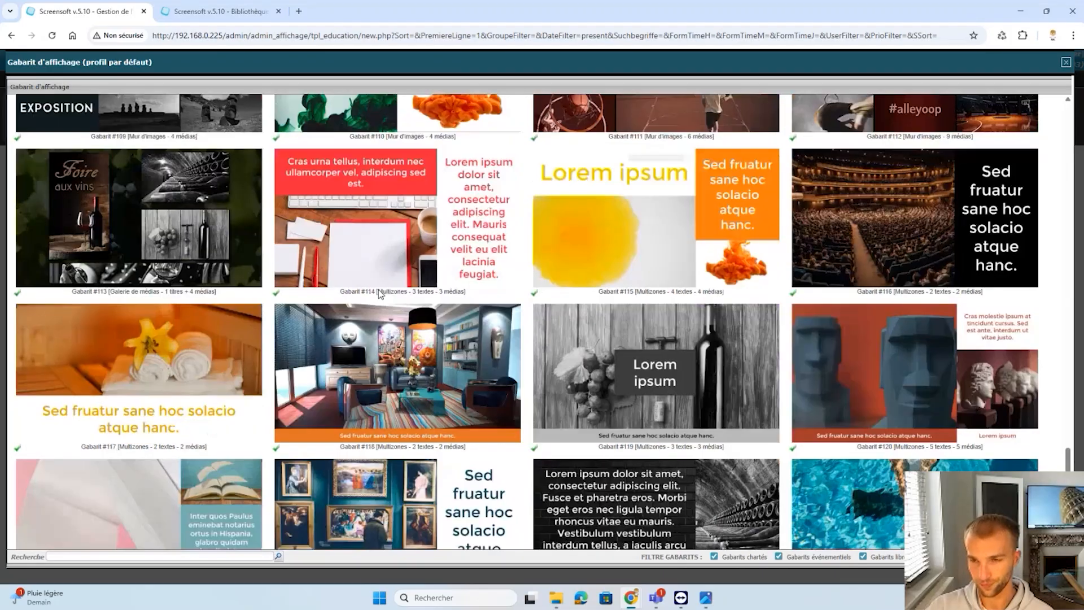
{"action": "scroll", "coordinate": [379, 294], "scroll_direction": "down", "scroll_amount": 9}
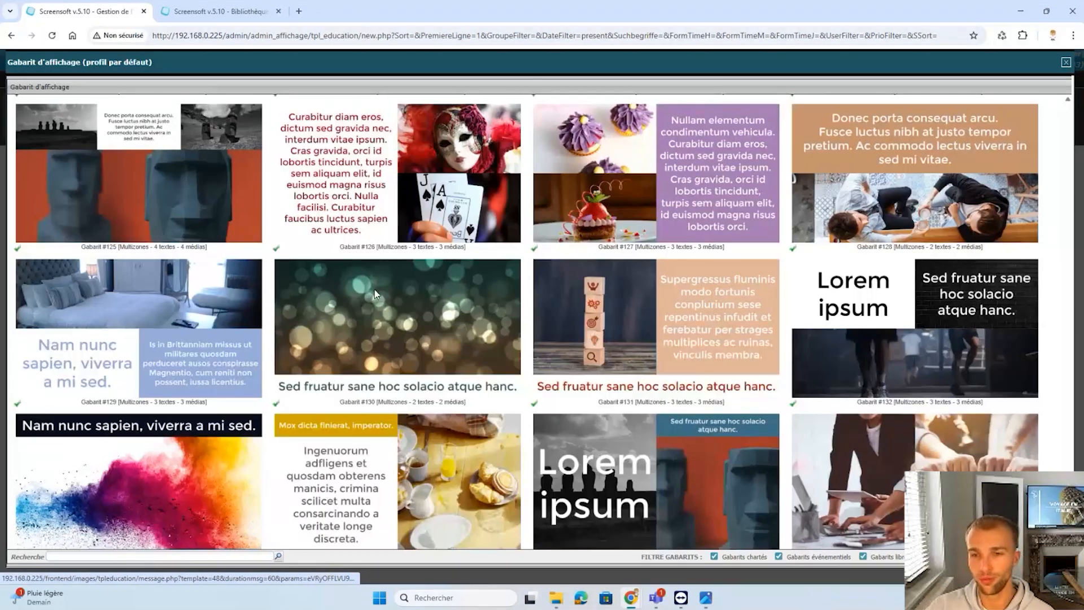
{"action": "scroll", "coordinate": [374, 289], "scroll_direction": "up", "scroll_amount": 9}
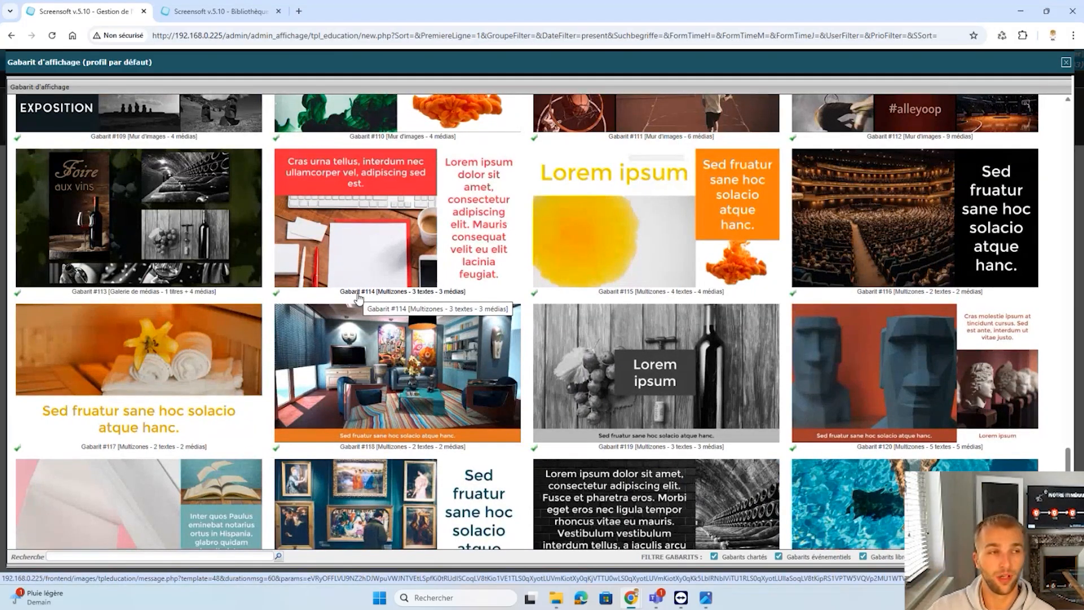
Choose Gabarit #68 [titre + 1 texte à droite + 1 médias + logo] as the display template for the message
{"action": "scroll", "coordinate": [660, 322], "scroll_direction": "up", "scroll_amount": 3}
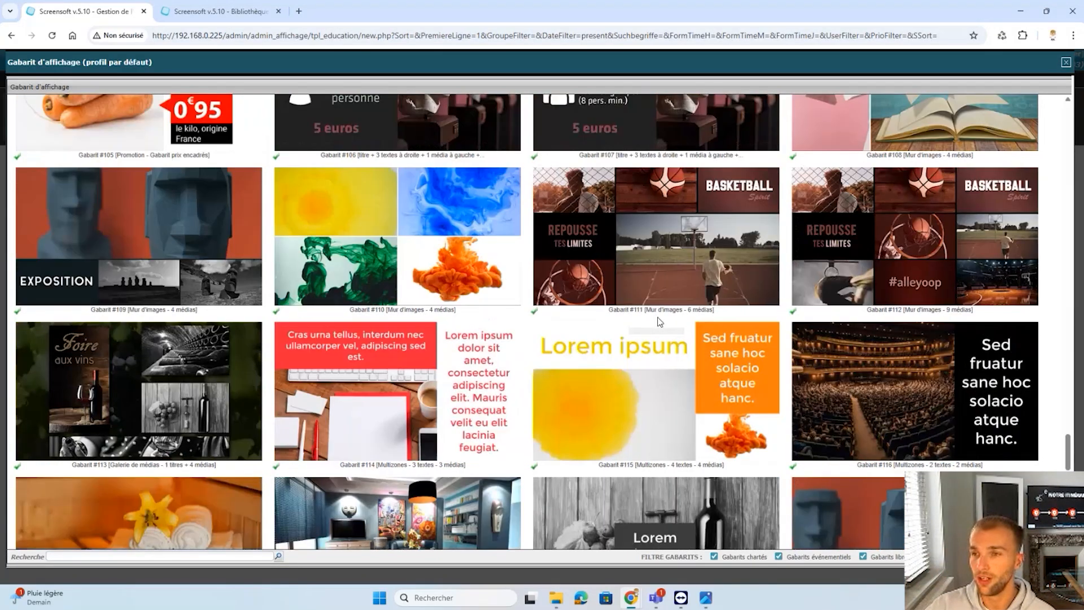
{"action": "scroll", "coordinate": [660, 322], "scroll_direction": "up", "scroll_amount": 20}
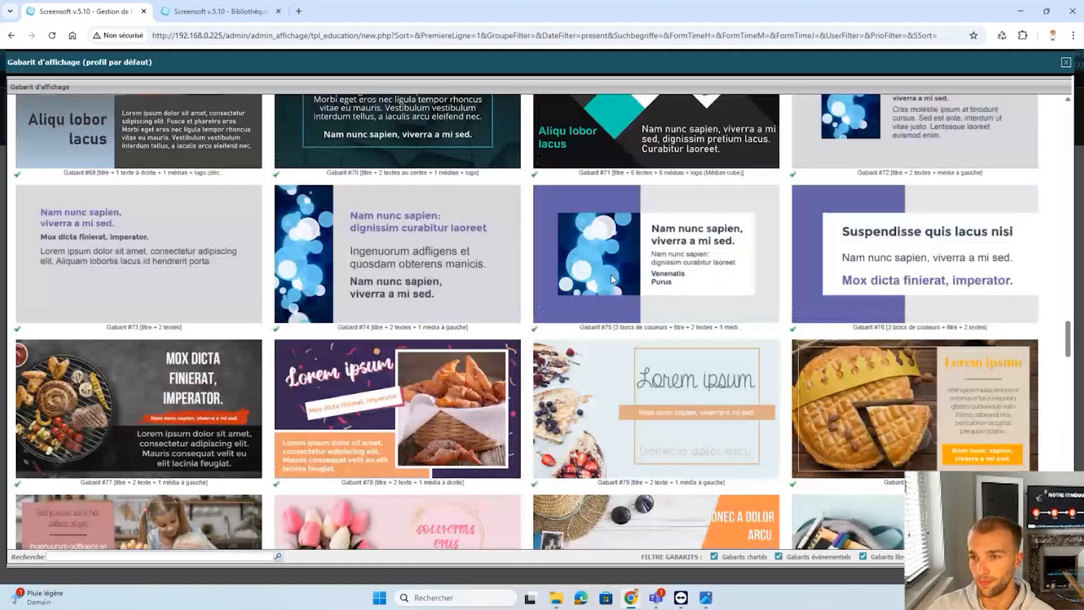
{"action": "scroll", "coordinate": [611, 274], "scroll_direction": "up", "scroll_amount": 5}
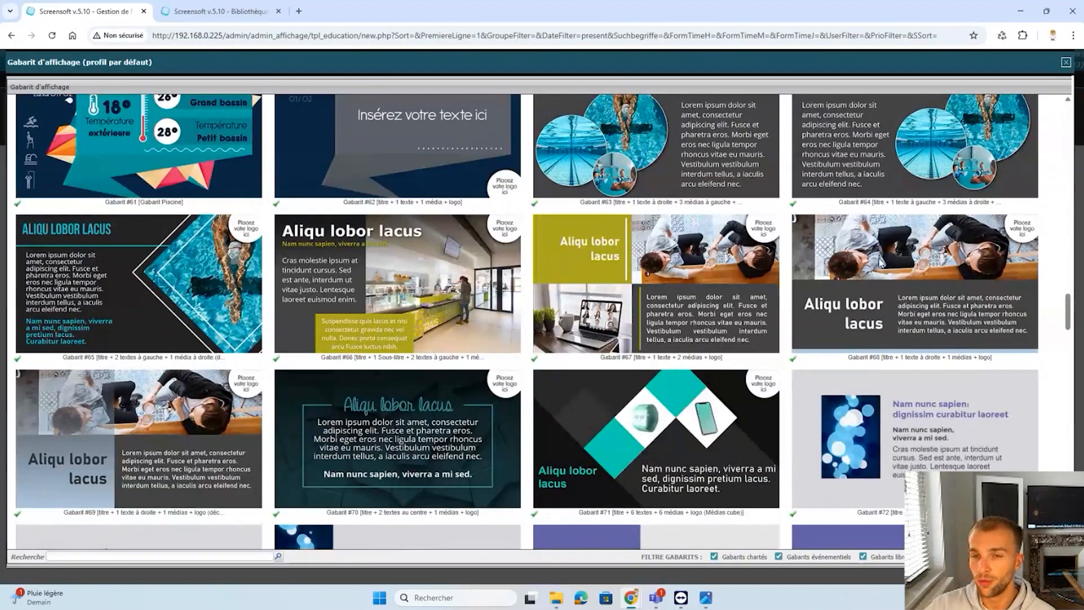
{"action": "scroll", "coordinate": [404, 278], "scroll_direction": "up", "scroll_amount": 3}
{"action": "scroll", "coordinate": [620, 243], "scroll_direction": "down", "scroll_amount": 5}
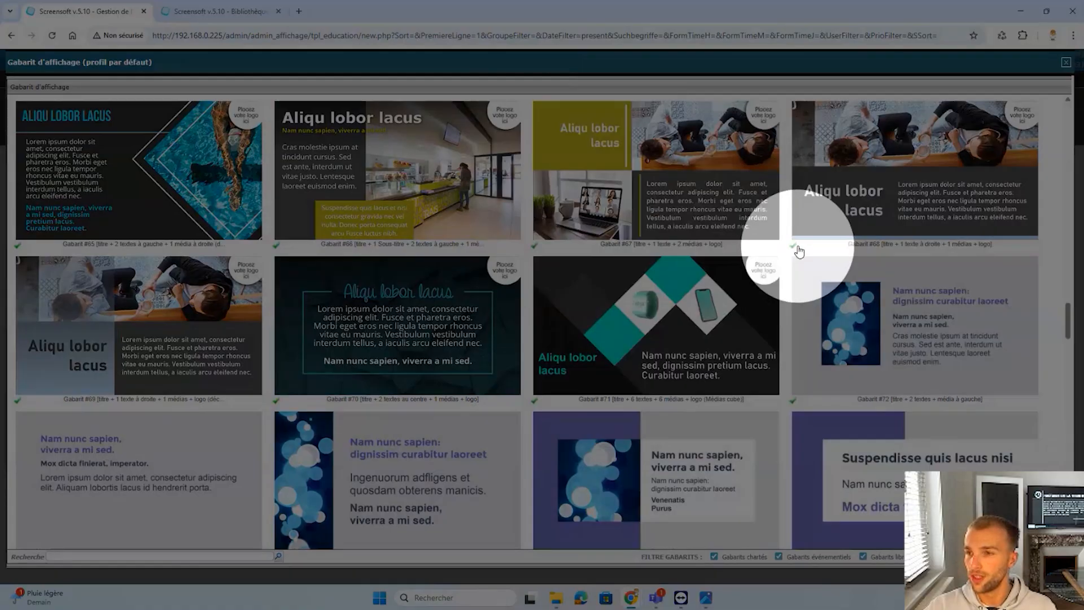
{"action": "left_click", "coordinate": [793, 247]}
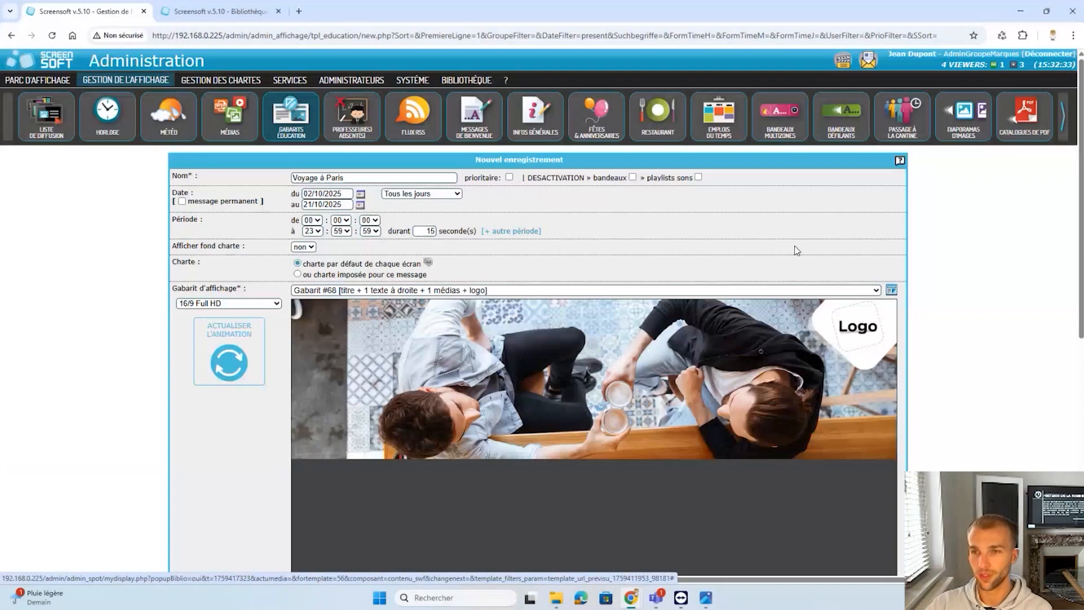
Refresh the animation preview of the selected template
{"action": "scroll", "coordinate": [199, 485], "scroll_direction": "down", "scroll_amount": 2}
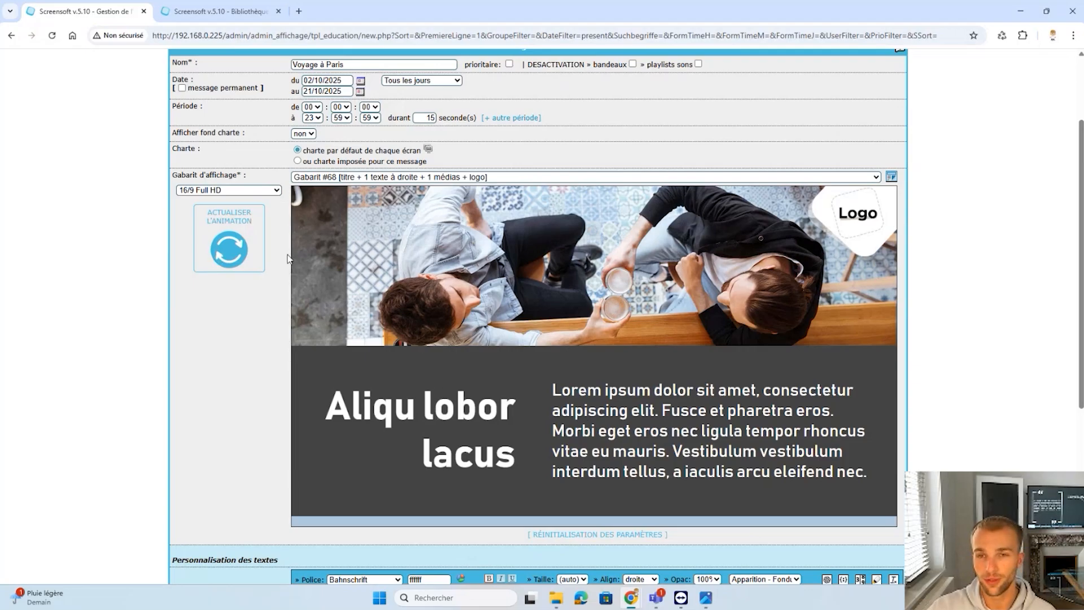
{"action": "left_click", "coordinate": [229, 260]}
{"action": "scroll", "coordinate": [228, 255], "scroll_direction": "down", "scroll_amount": 1}
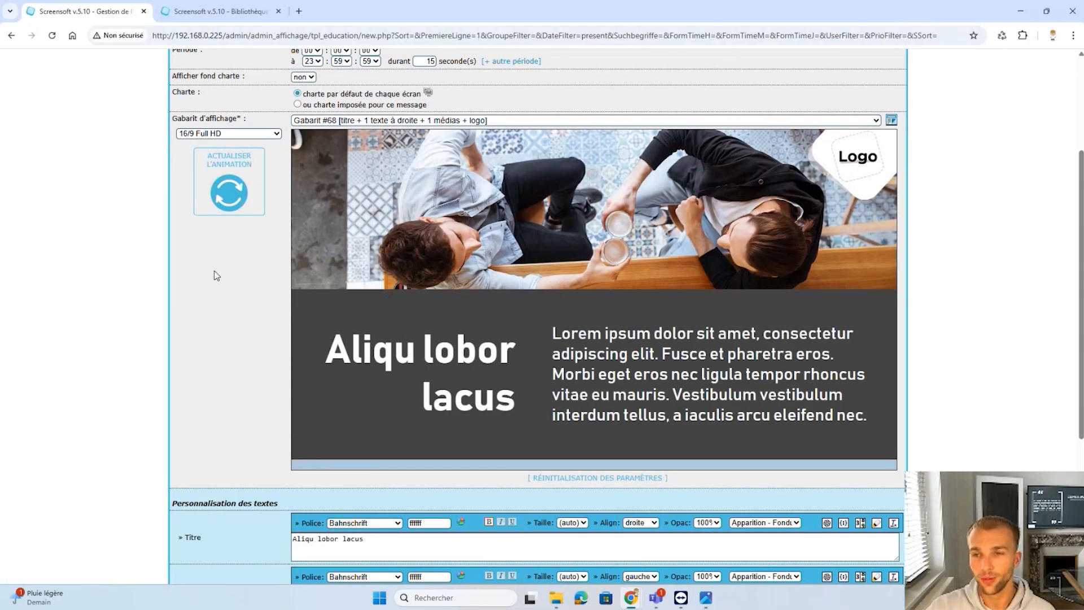
Replace the placeholder in the template's Titre text with "Voyage à Paris"
{"action": "scroll", "coordinate": [198, 283], "scroll_direction": "down", "scroll_amount": 3}
{"action": "left_click_drag", "start_coordinate": [402, 387], "coordinate": [285, 365]}
{"action": "scroll", "coordinate": [271, 260], "scroll_direction": "up", "scroll_amount": 4}
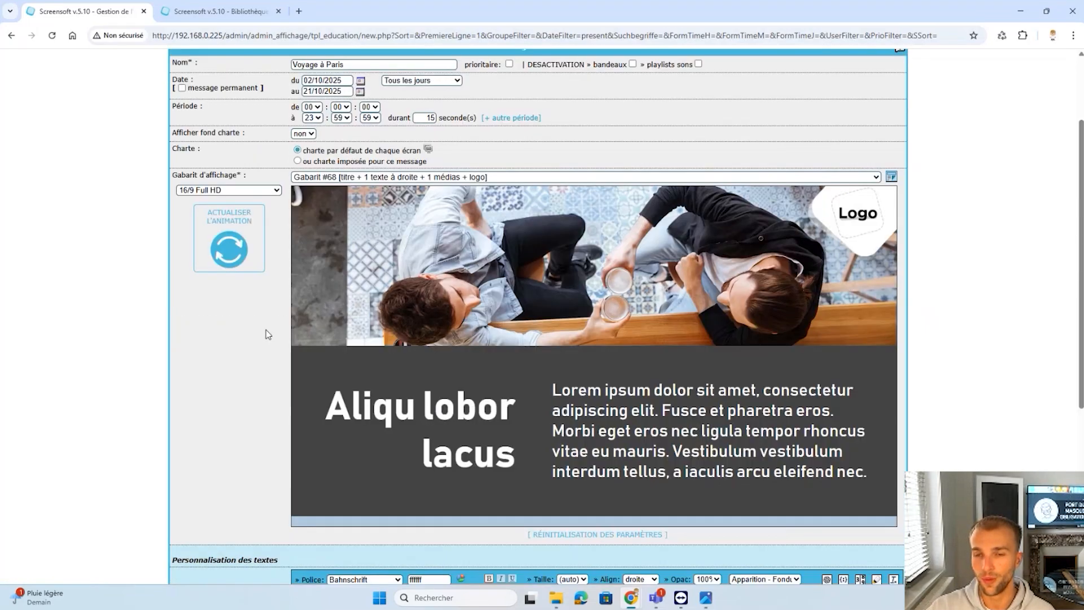
{"action": "scroll", "coordinate": [271, 292], "scroll_direction": "down", "scroll_amount": 5}
{"action": "left_click", "coordinate": [405, 304]}
{"action": "left_click_drag", "start_coordinate": [406, 310], "coordinate": [160, 315]}
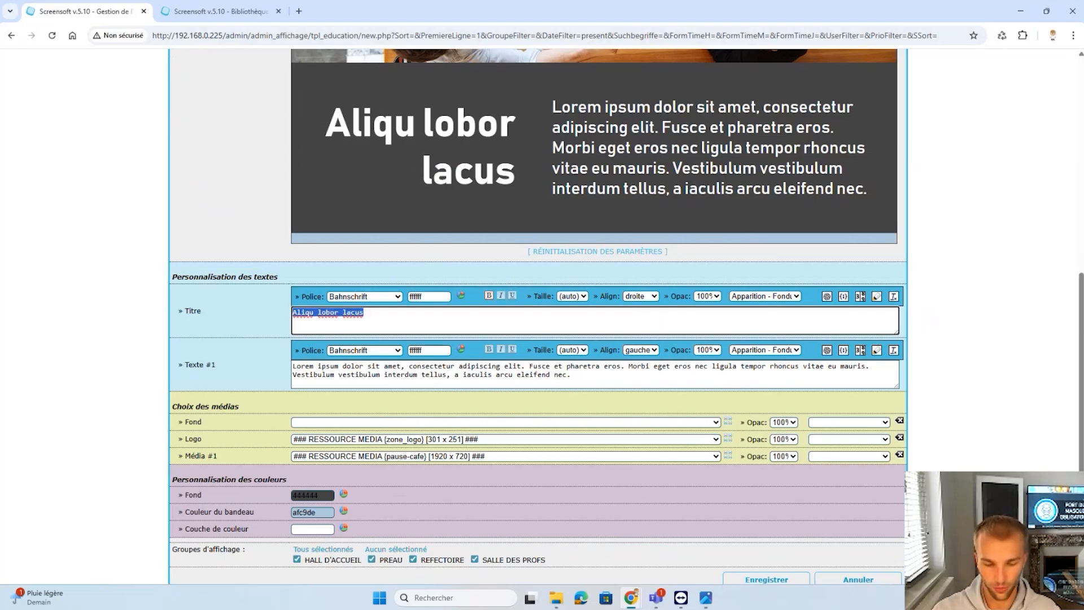
{"action": "type", "text": "Voy"}
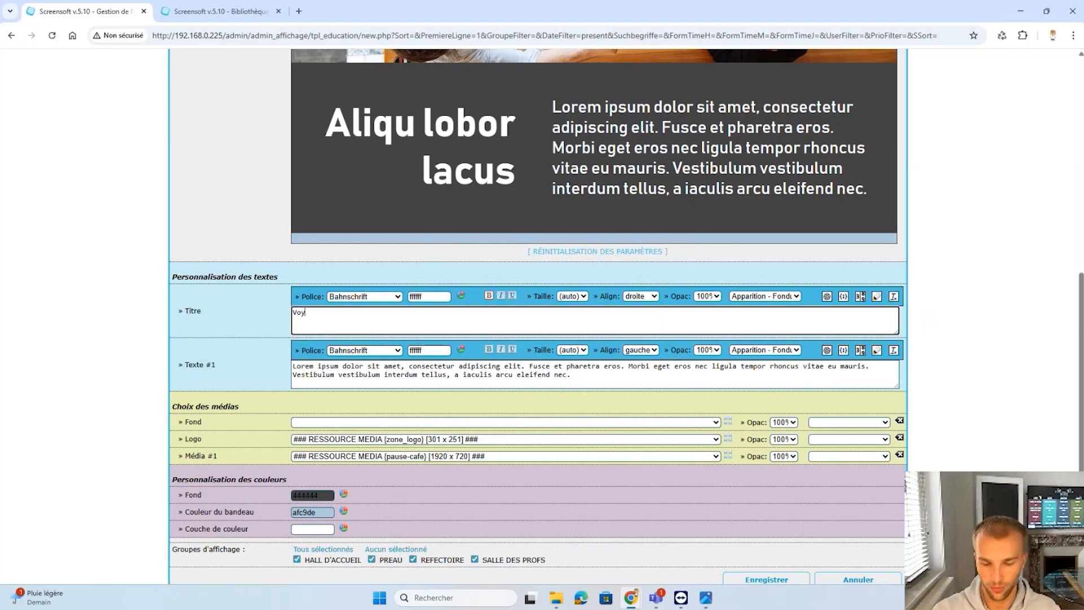
{"action": "type", "text": "uaage à PAri"}
{"action": "key", "text": "BackSpace"}
{"action": "key", "text": "BackSpace"}
{"action": "type", "text": "aris"}
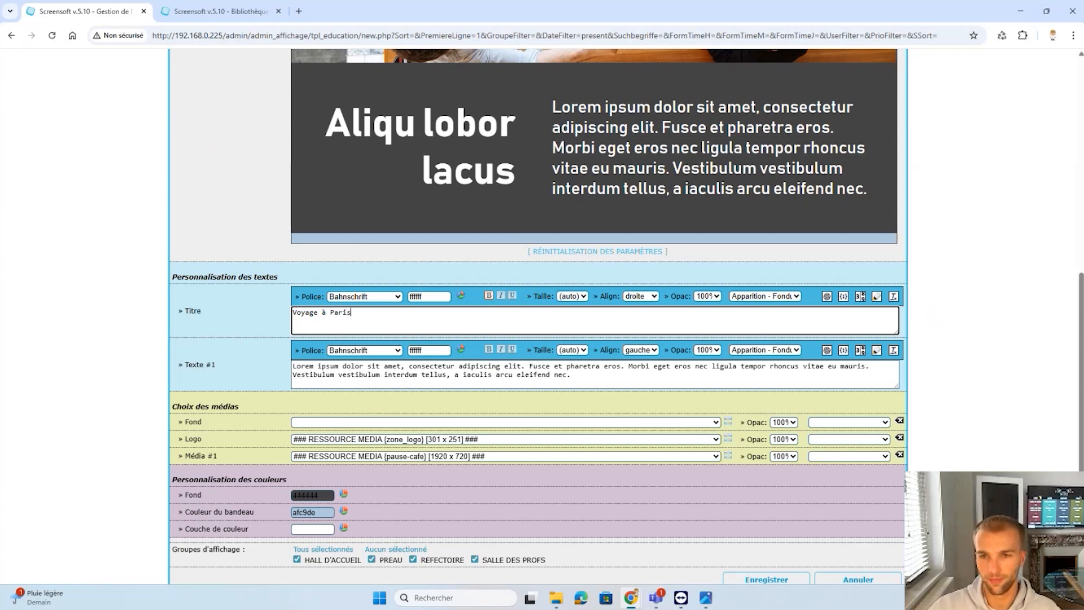
Replace the placeholder in Texte #1 with "L'établissemenr organise un voyagez à Paris le lundi 21 octobre"
{"action": "triple_click", "coordinate": [407, 374]}
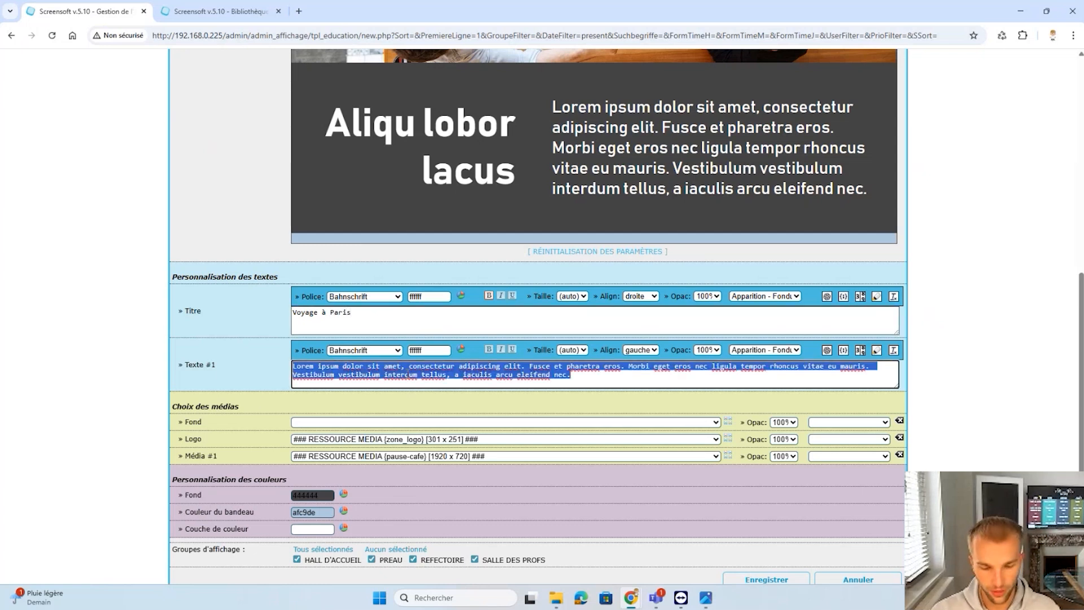
{"action": "type", "text": "L'établissemenr oran"}
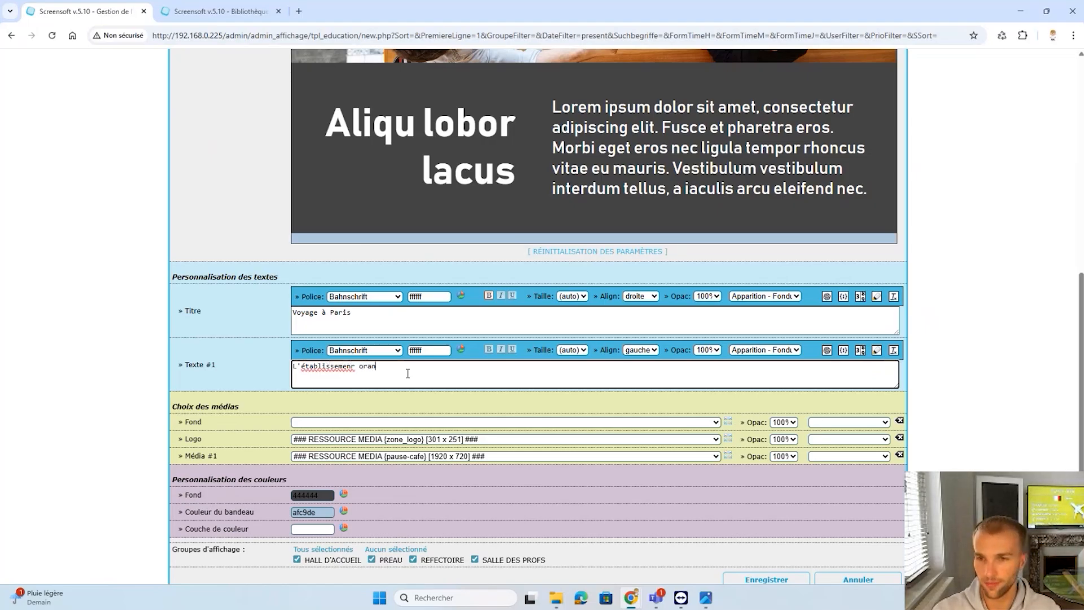
{"action": "key", "text": "BackSpace"}
{"action": "key", "text": "BackSpace"}
{"action": "type", "text": "ganise un voyagez à Paris le lu"}
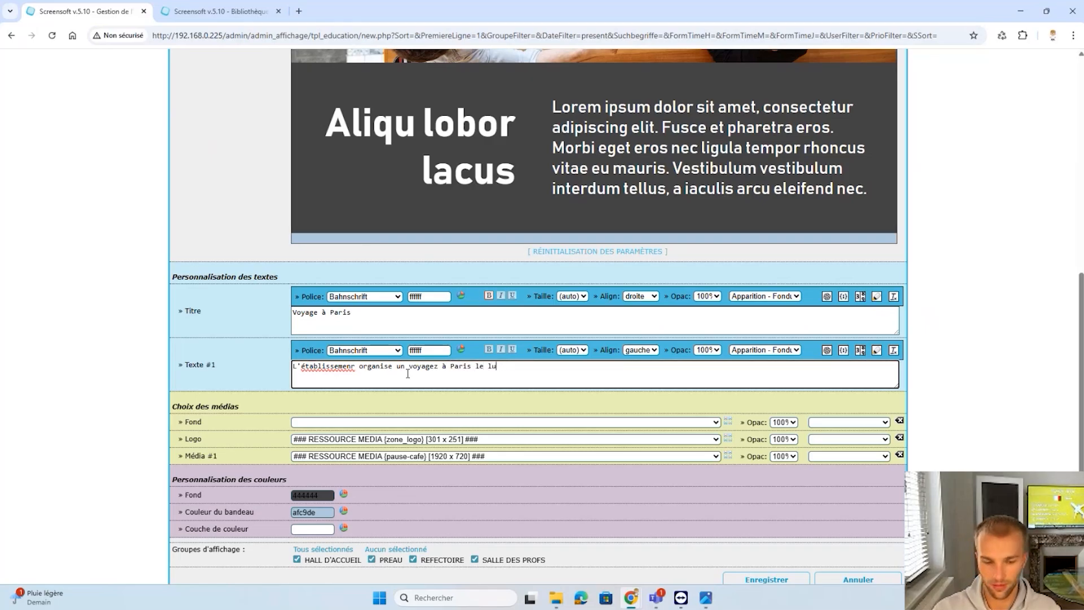
{"action": "type", "text": "endndi 21 octobre"}
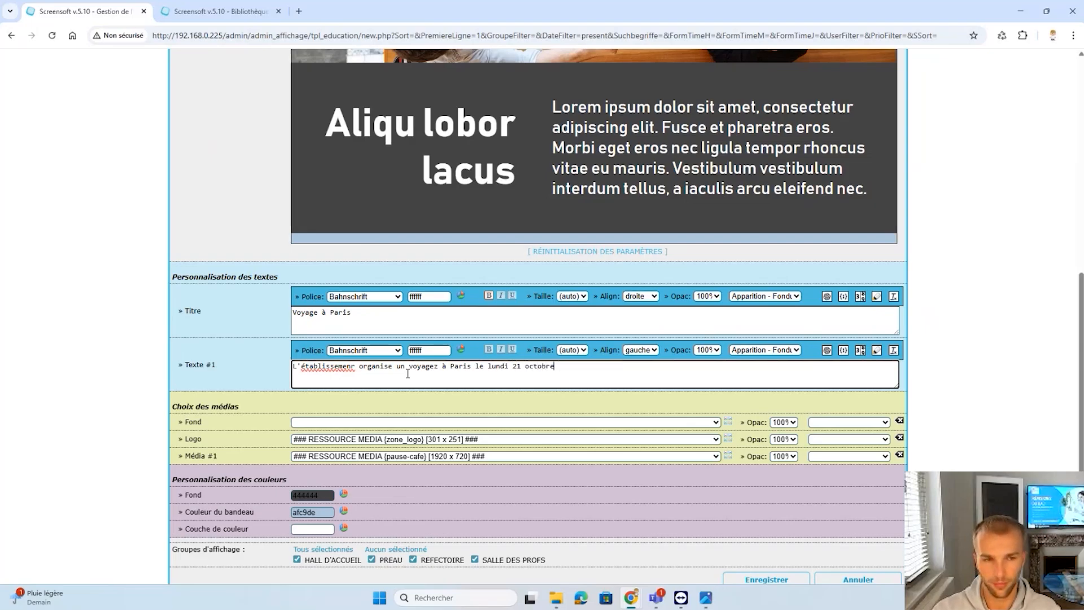
Add "Visite de la Tour Eiffel et balade sur la Seine au programme !" as a separate Texte #1 paragraph and correct "établissemenr" to "établissement"
{"action": "type", "text": "Visiste de"}
{"action": "key", "text": "BackSpace"}
{"action": "key", "text": "BackSpace"}
{"action": "key", "text": "BackSpace"}
{"action": "key", "text": "BackSpace"}
{"action": "key", "text": "BackSpace"}
{"action": "key", "text": "BackSpace"}
{"action": "key", "text": "BackSpace"}
{"action": "type", "text": "te de la Tou"}
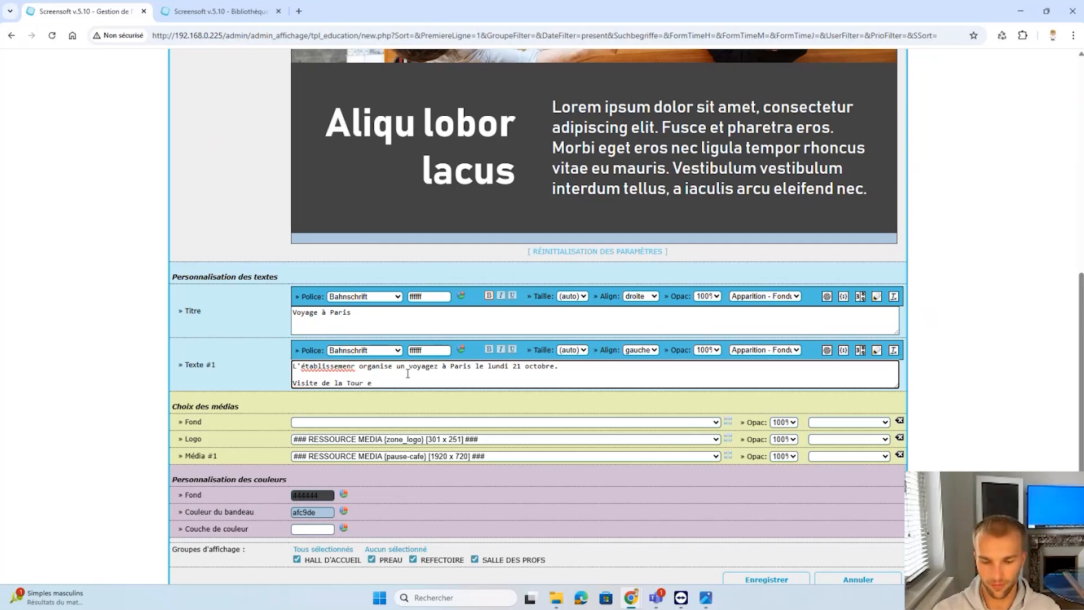
{"action": "type", "text": "r Eiffel"}
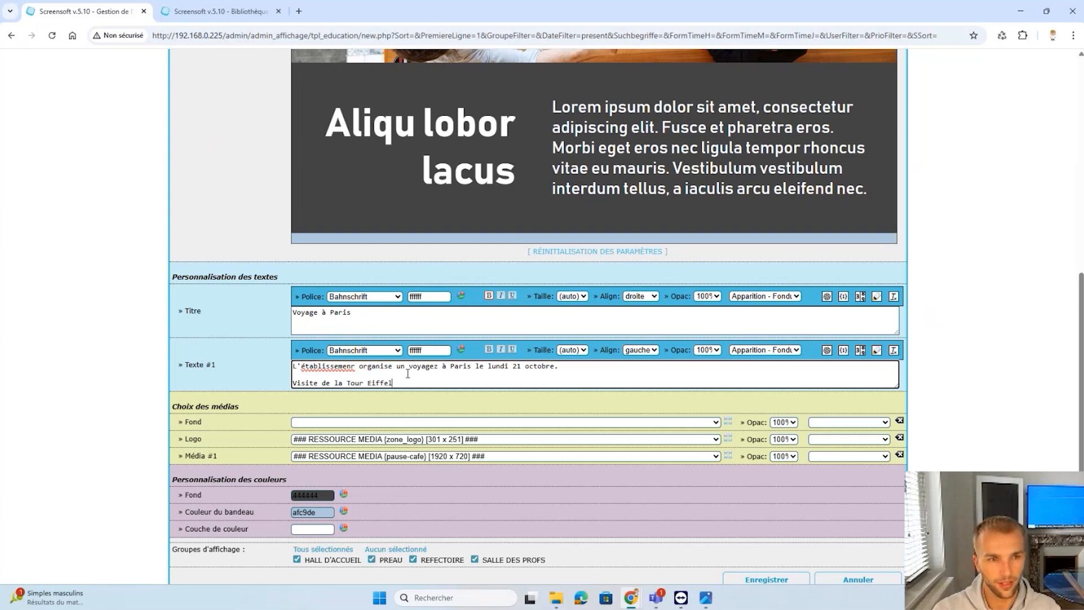
{"action": "type", "text": " et bala"}
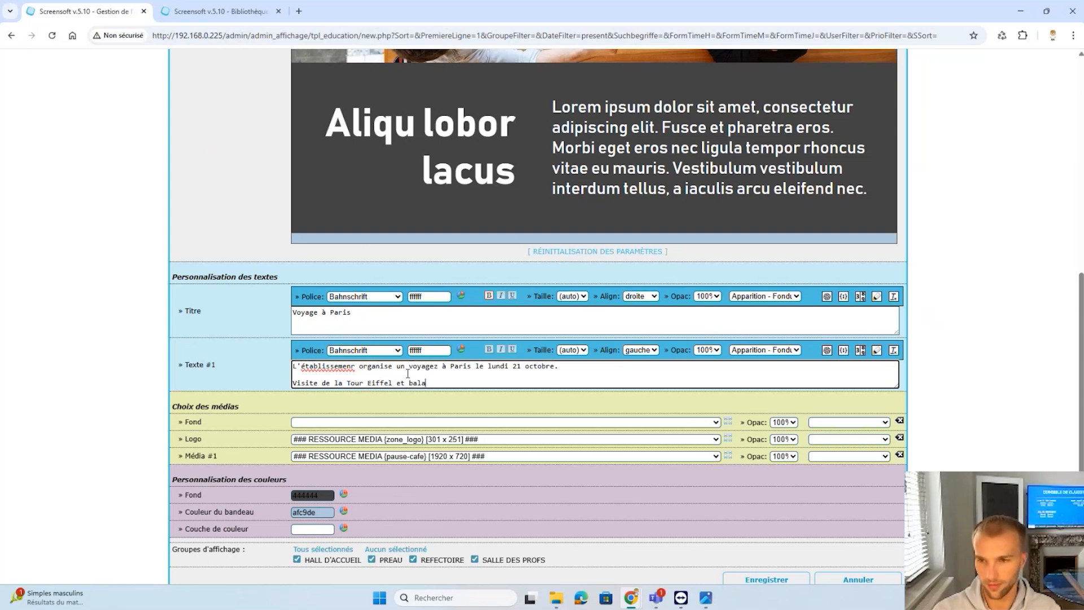
{"action": "type", "text": "de sur "}
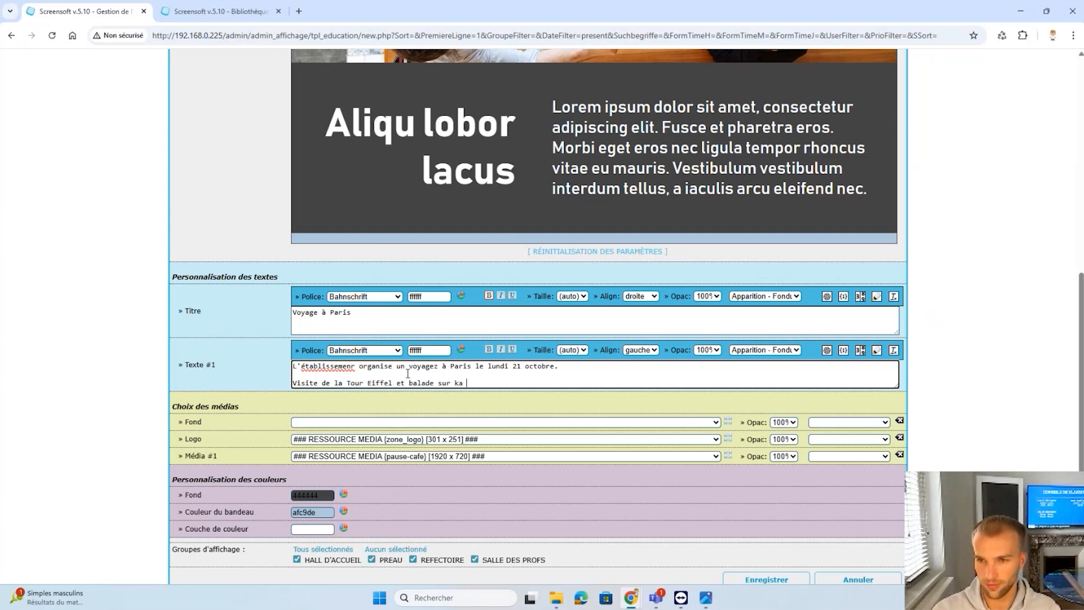
{"action": "type", "text": "la Seine au pro"}
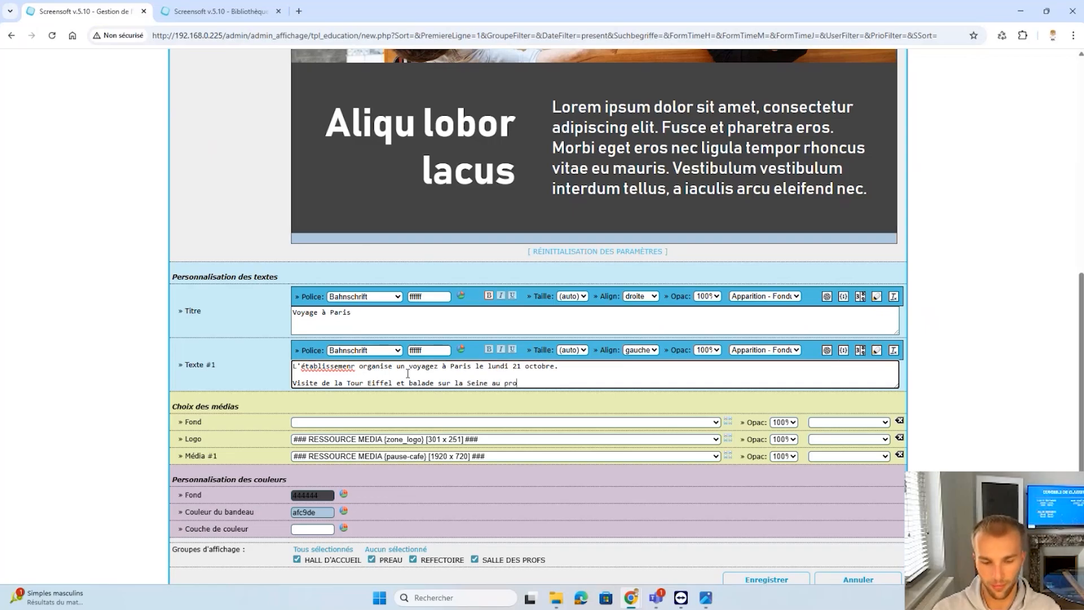
{"action": "type", "text": "gramme !"}
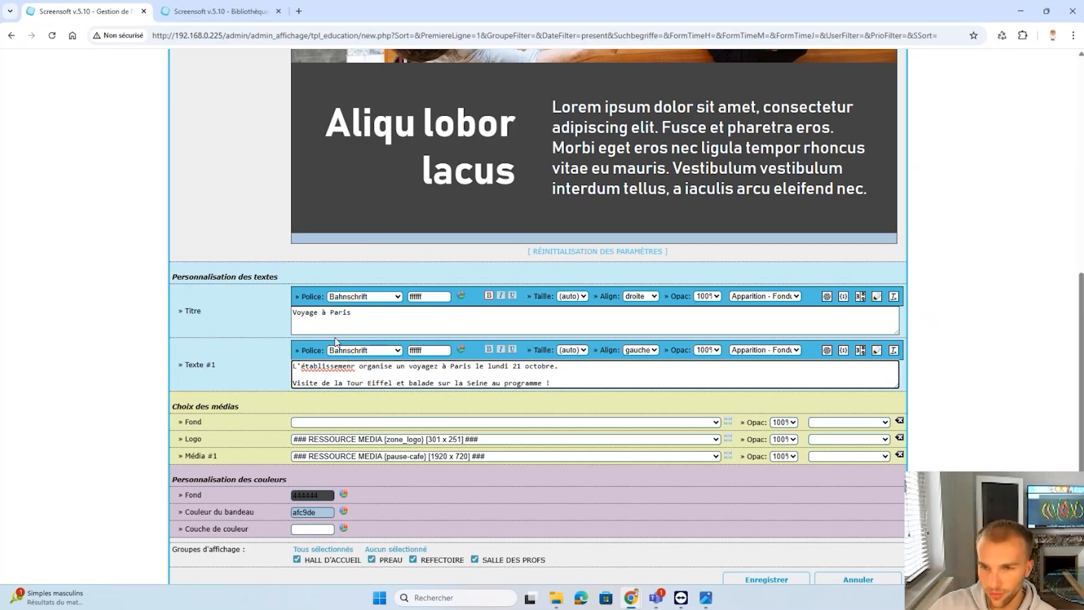
{"action": "right_click", "coordinate": [327, 365]}
{"action": "left_click", "coordinate": [361, 154]}
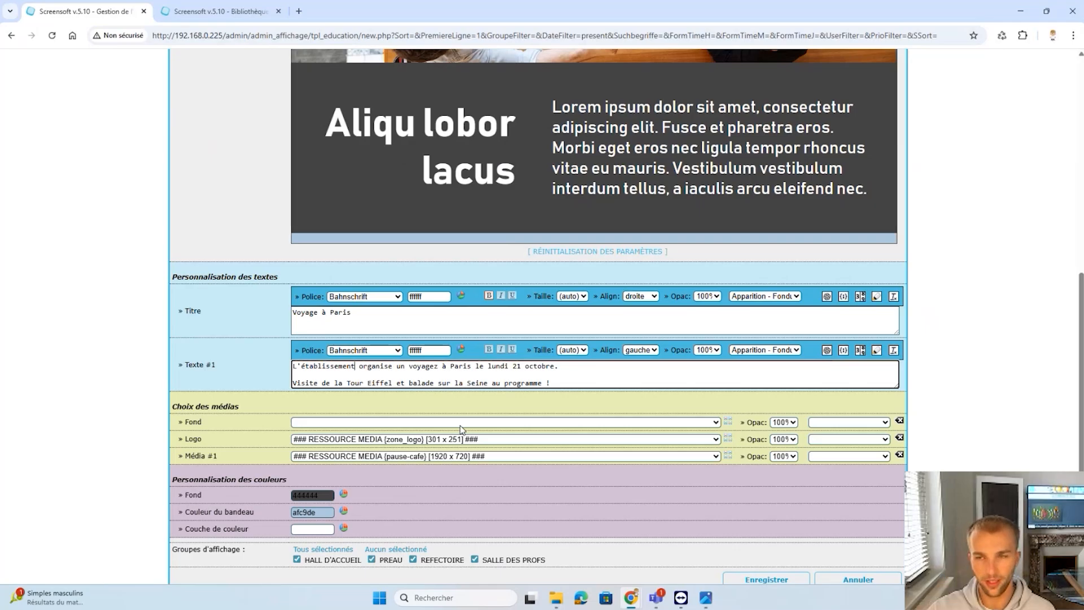
Clear the placeholder media assigned to the template's Logo so the message has no logo image
{"action": "scroll", "coordinate": [461, 429], "scroll_direction": "up", "scroll_amount": 5}
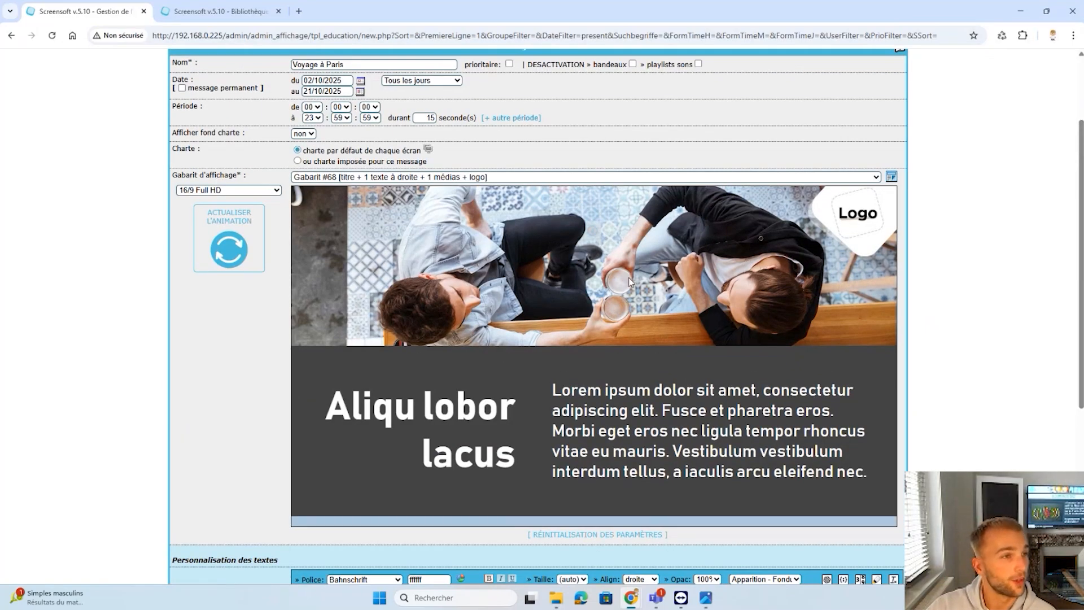
{"action": "scroll", "coordinate": [628, 277], "scroll_direction": "down", "scroll_amount": 5}
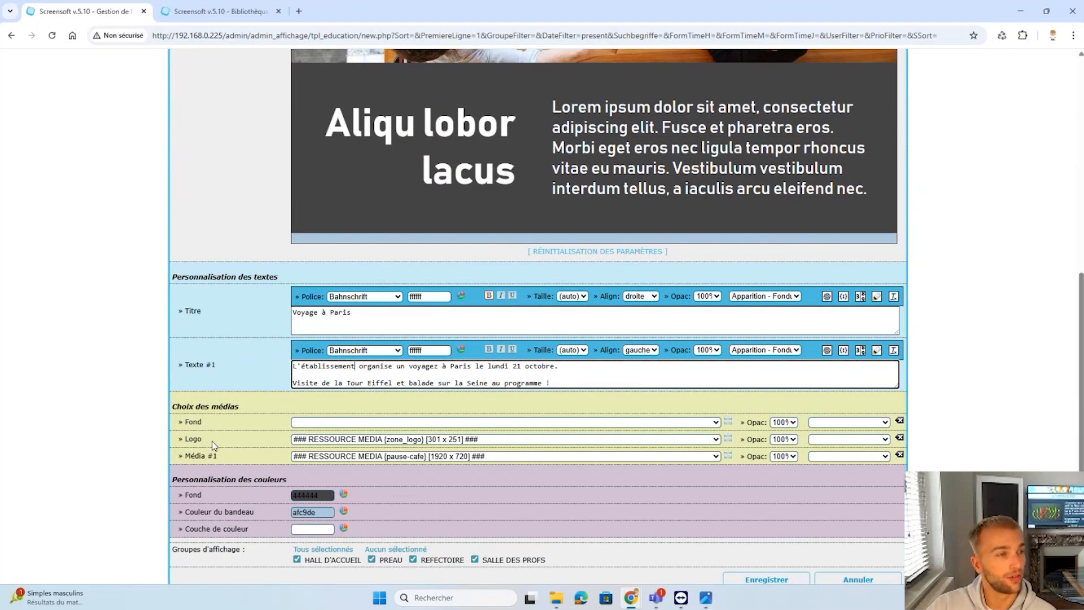
{"action": "left_click", "coordinate": [447, 442]}
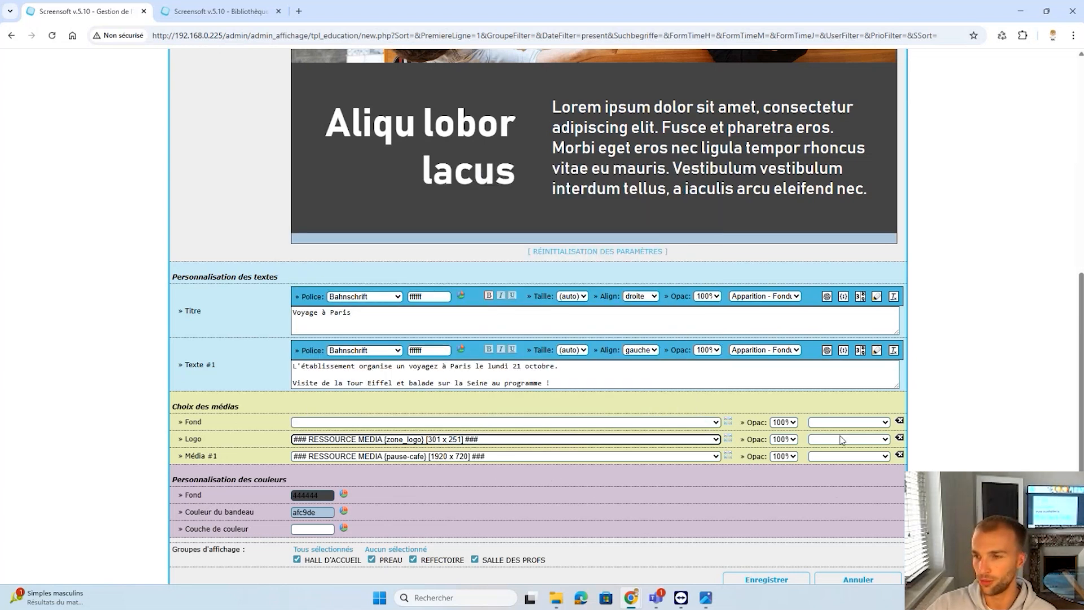
{"action": "scroll", "coordinate": [886, 184], "scroll_direction": "up", "scroll_amount": 4}
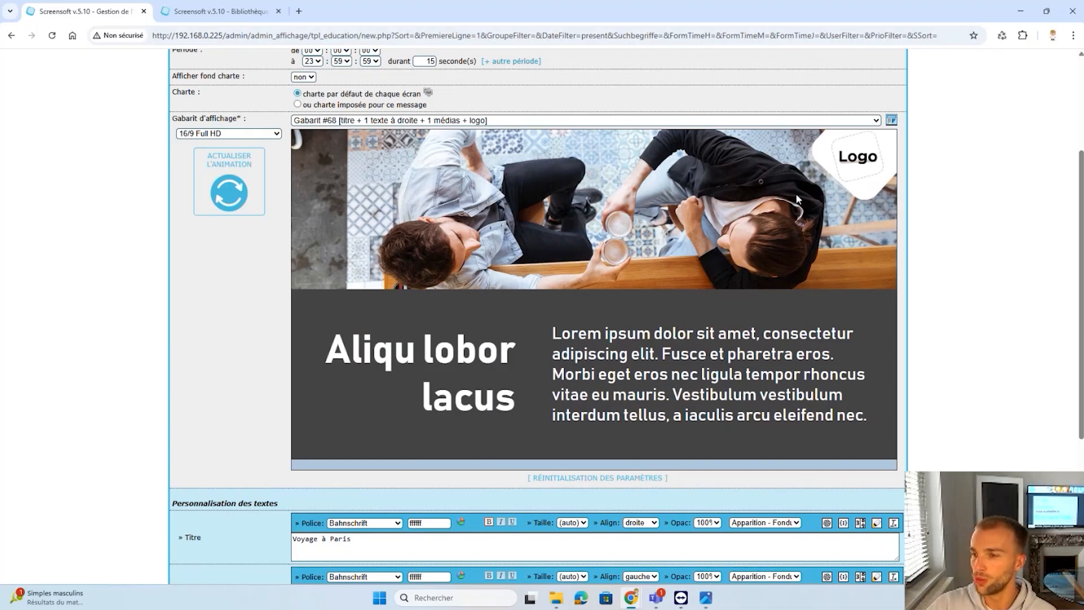
{"action": "scroll", "coordinate": [794, 193], "scroll_direction": "down", "scroll_amount": 4}
{"action": "left_click", "coordinate": [900, 414]}
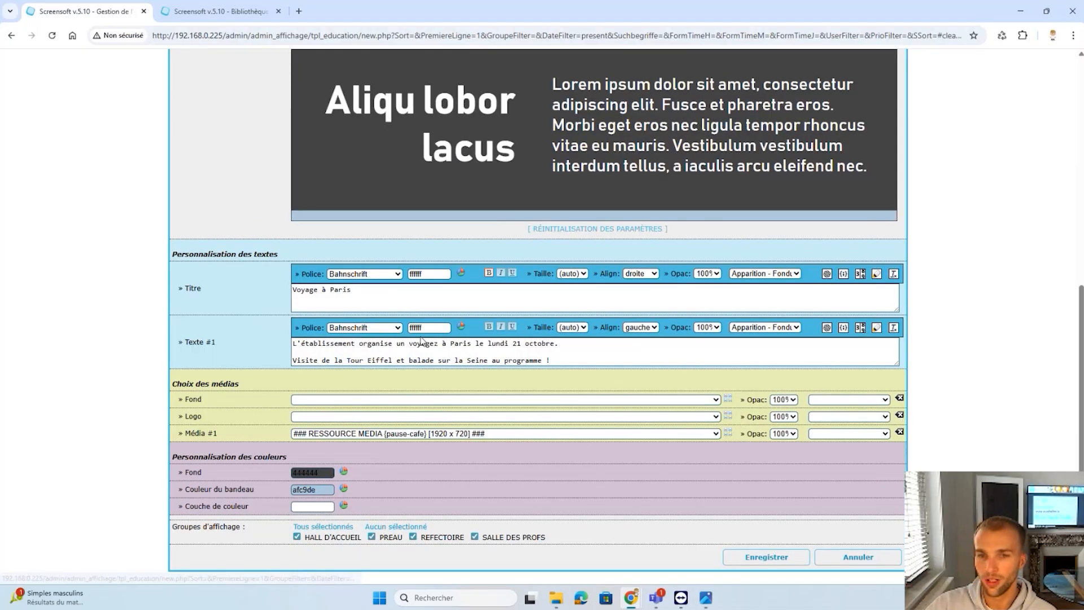
Open the media library for Média #1 and begin adding new media to the Formation folder
{"action": "left_click_drag", "start_coordinate": [243, 435], "coordinate": [172, 436]}
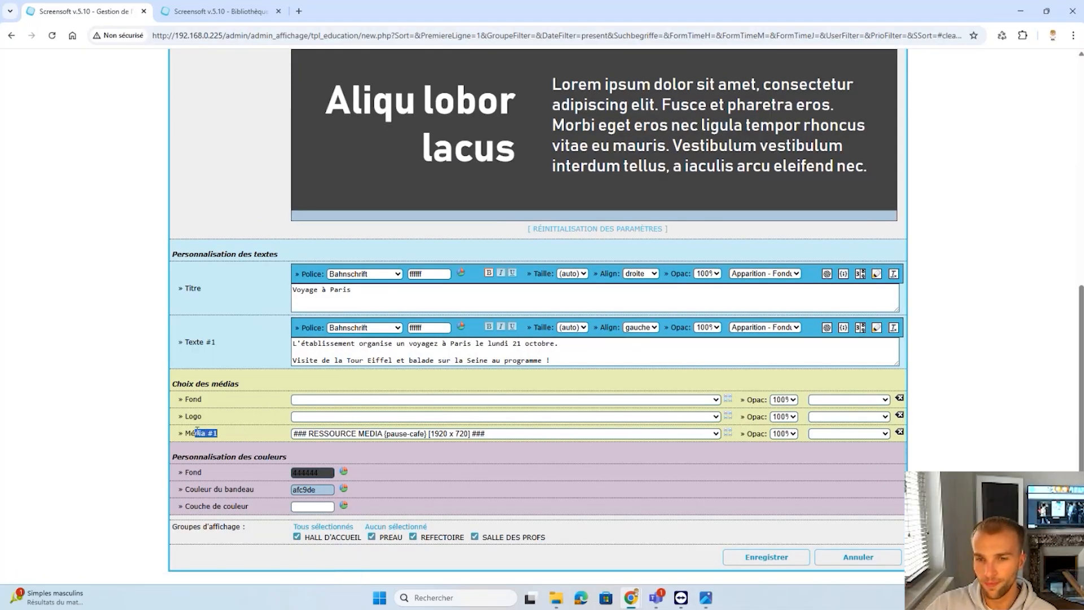
{"action": "scroll", "coordinate": [617, 123], "scroll_direction": "up", "scroll_amount": 3}
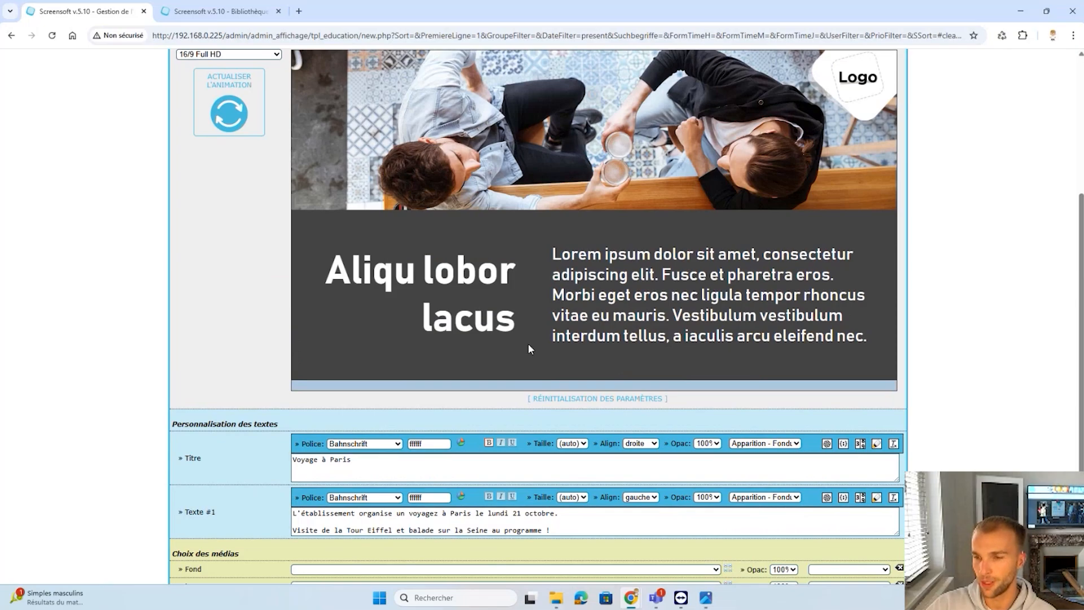
{"action": "scroll", "coordinate": [528, 346], "scroll_direction": "down", "scroll_amount": 3}
{"action": "left_click", "coordinate": [730, 438]}
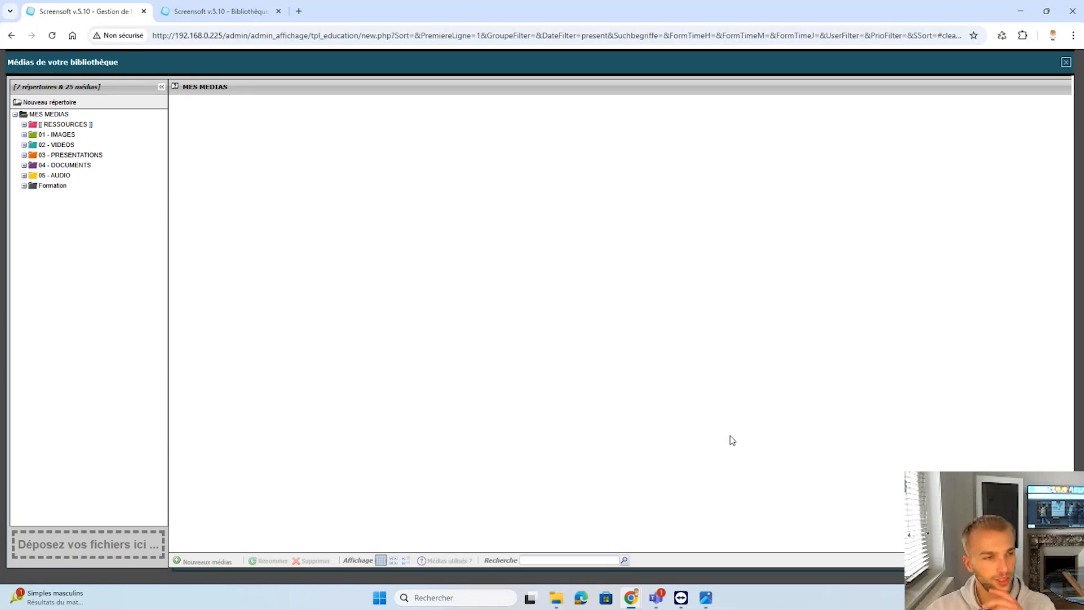
{"action": "left_click", "coordinate": [72, 185]}
{"action": "left_click", "coordinate": [219, 561]}
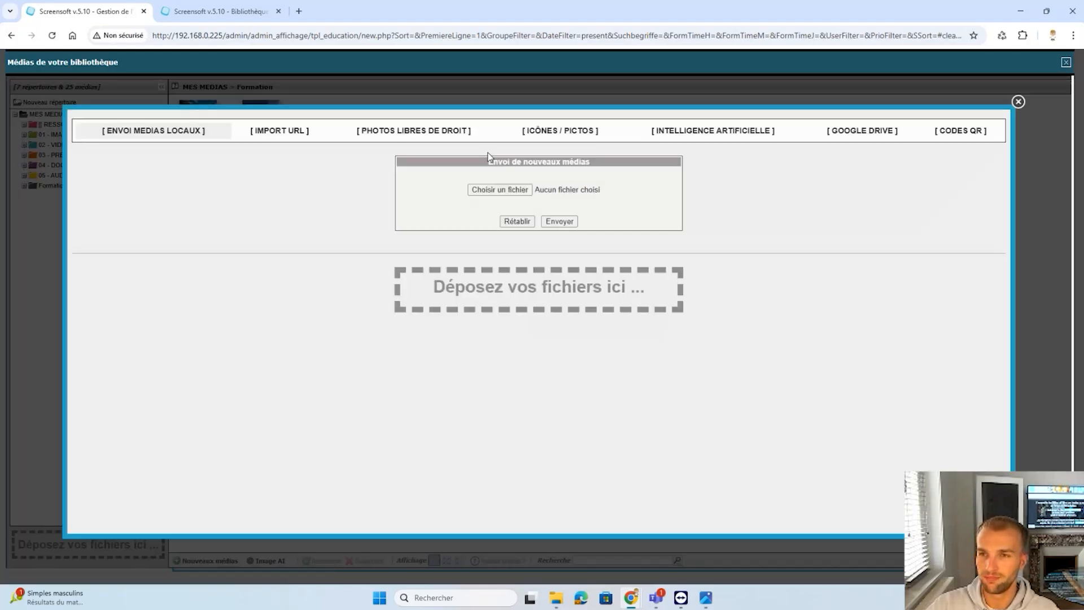
{"action": "left_click", "coordinate": [495, 191]}
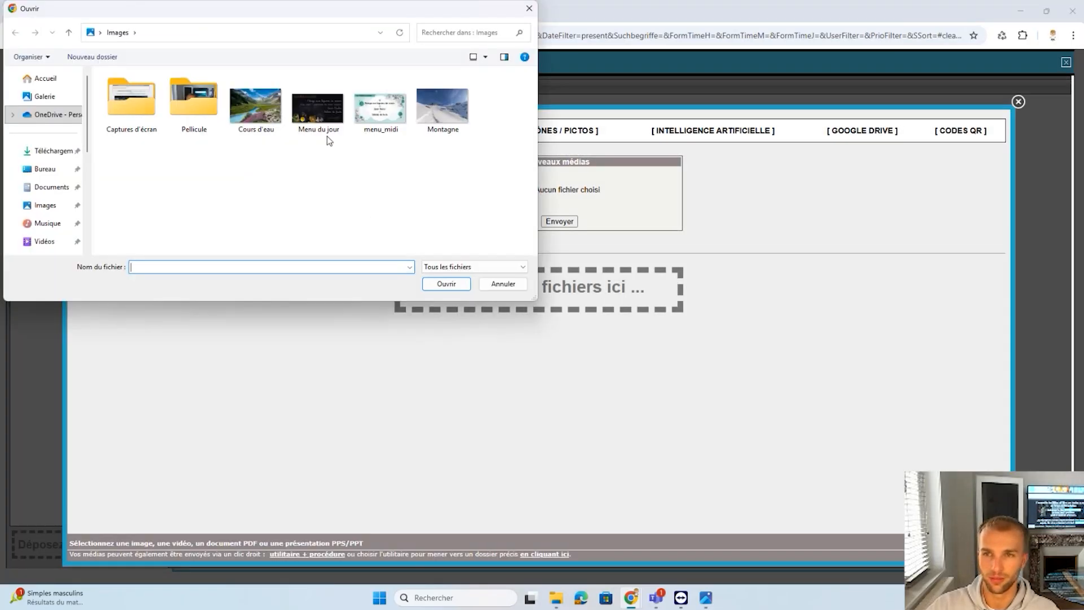
{"action": "left_click", "coordinate": [322, 115]}
{"action": "left_click", "coordinate": [379, 108]}
{"action": "left_click", "coordinate": [435, 96]}
{"action": "left_click", "coordinate": [367, 84]}
{"action": "left_click", "coordinate": [316, 93]}
{"action": "left_click", "coordinate": [217, 103]}
{"action": "left_click", "coordinate": [256, 105]}
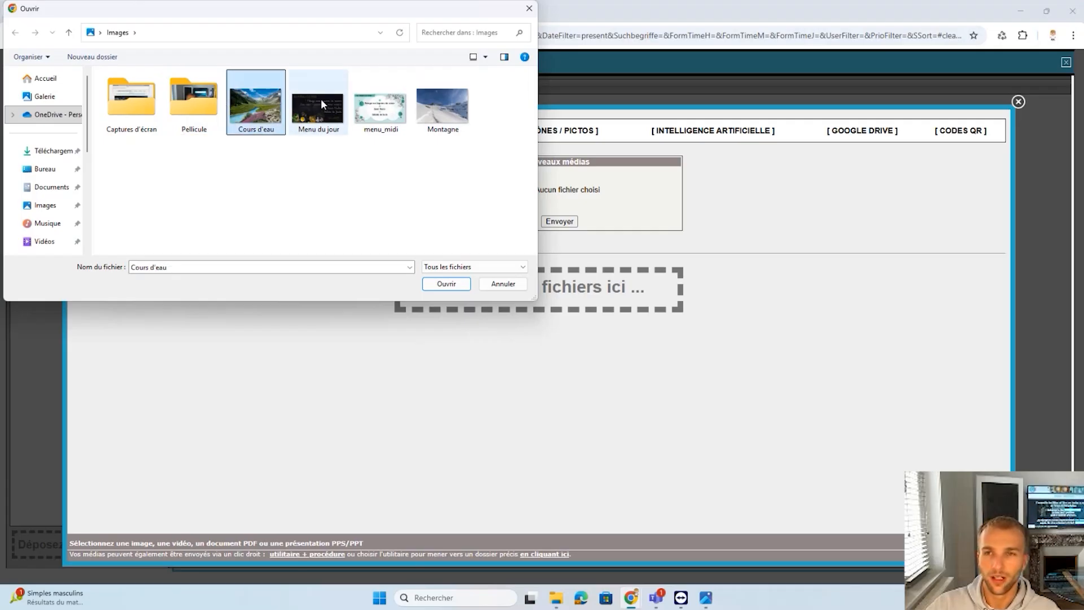
{"action": "left_click", "coordinate": [379, 106]}
{"action": "left_click", "coordinate": [443, 105]}
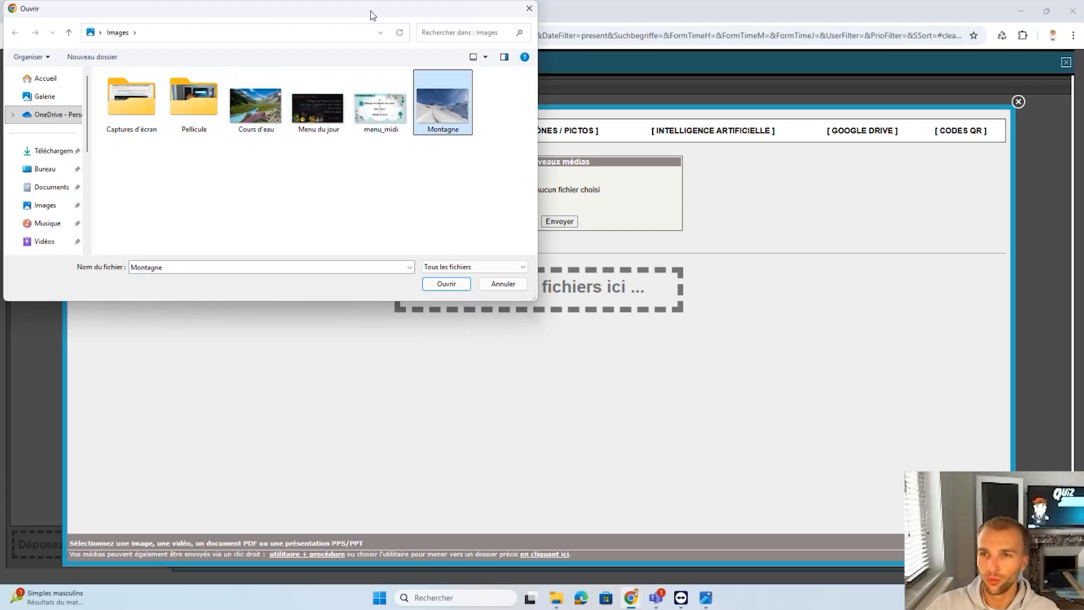
{"action": "left_click_drag", "start_coordinate": [371, 12], "coordinate": [368, 117]}
{"action": "left_click", "coordinate": [526, 114]}
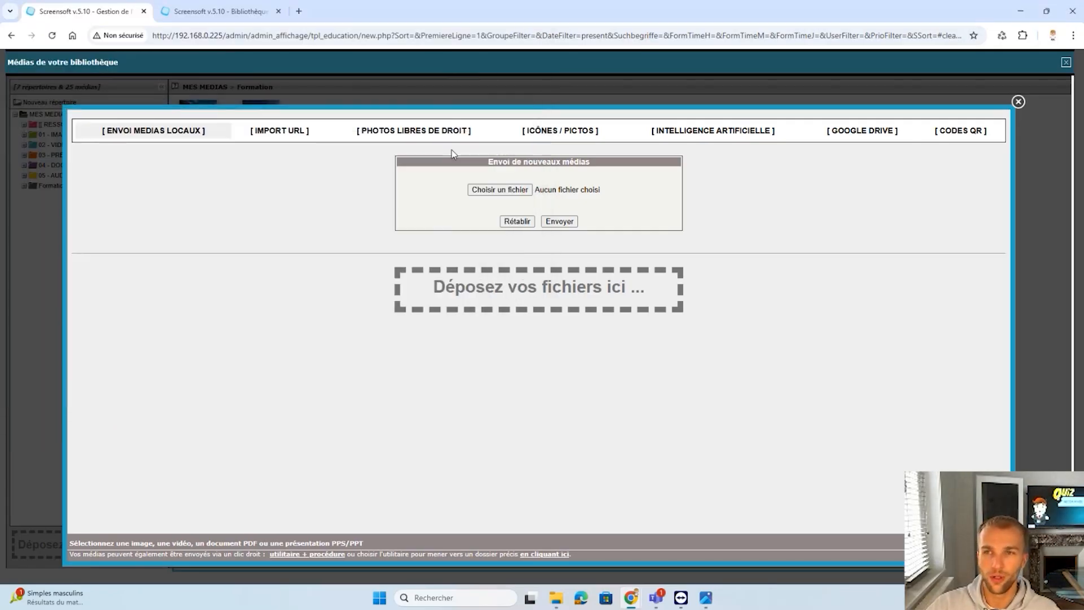
Search the royalty-free photos for "Paris" with the landscape filter and browse the results
{"action": "left_click", "coordinate": [389, 133]}
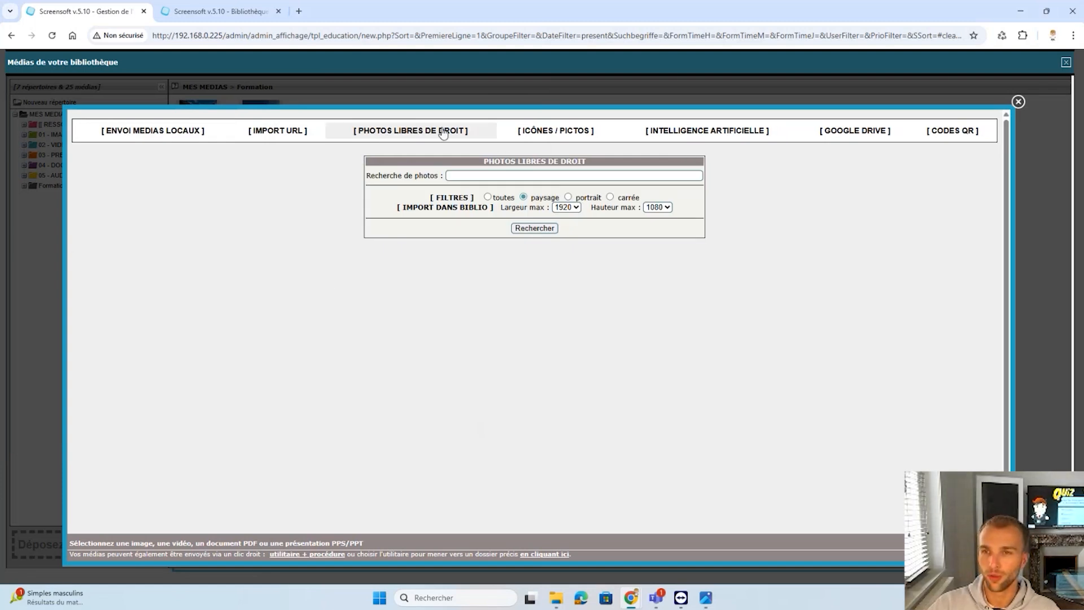
{"action": "left_click", "coordinate": [480, 176]}
{"action": "type", "text": "Paris"}
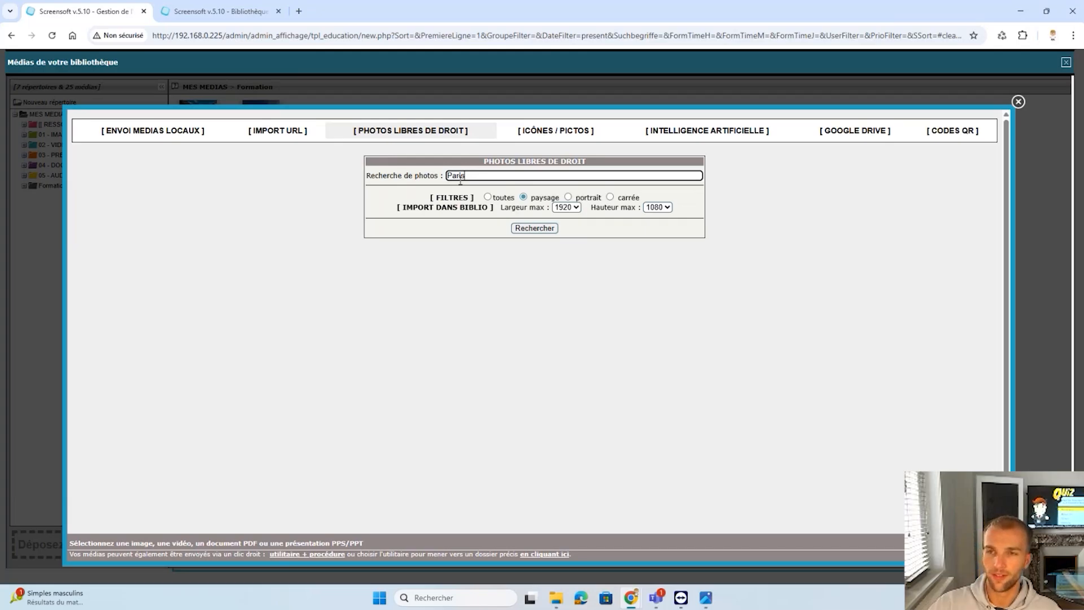
{"action": "left_click", "coordinate": [530, 228]}
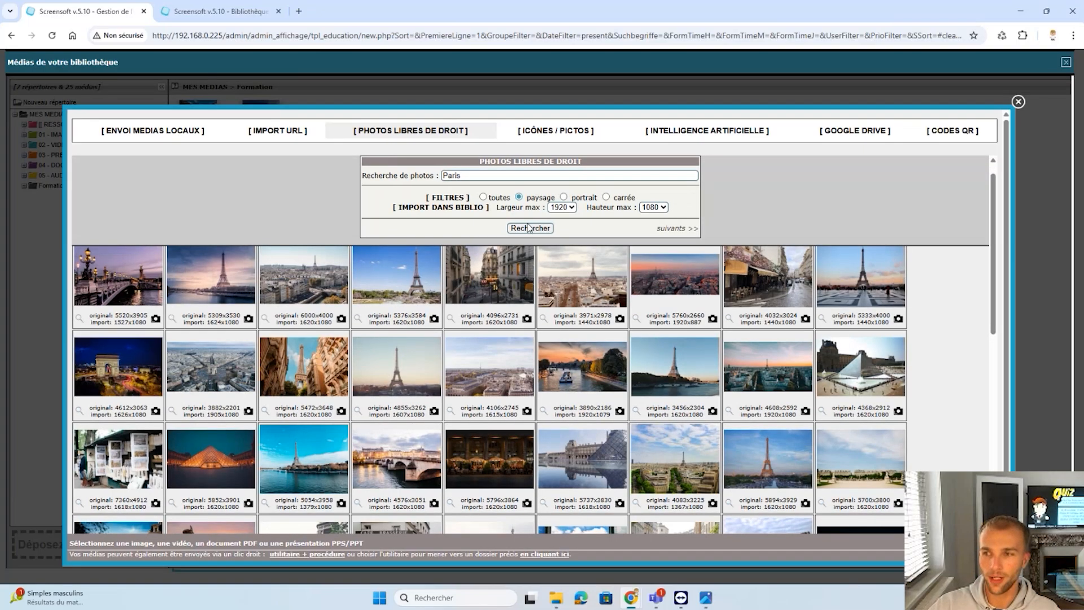
{"action": "scroll", "coordinate": [489, 339], "scroll_direction": "down", "scroll_amount": 1}
{"action": "scroll", "coordinate": [452, 372], "scroll_direction": "up", "scroll_amount": 2}
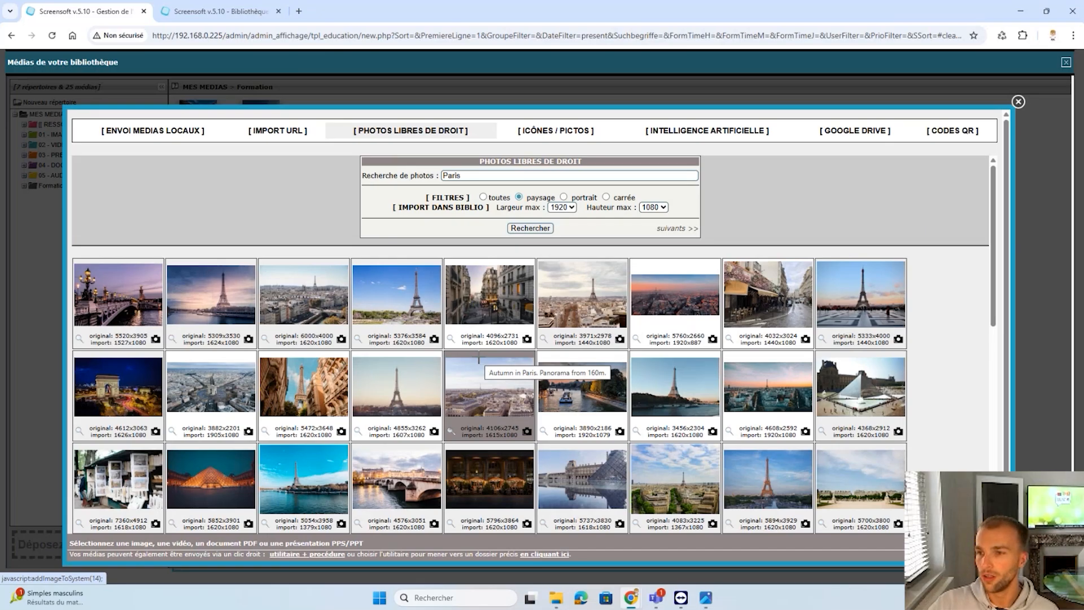
Import the sunset Paris skyline photo with the Eiffel Tower and assign it to Média #1
{"action": "left_click", "coordinate": [797, 395]}
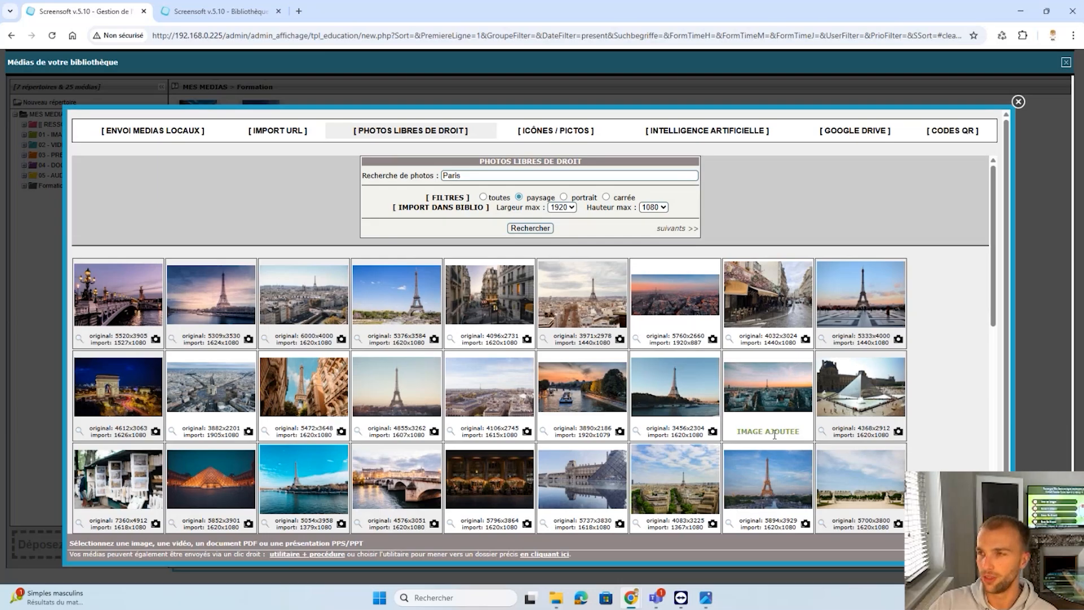
{"action": "left_click", "coordinate": [1018, 102]}
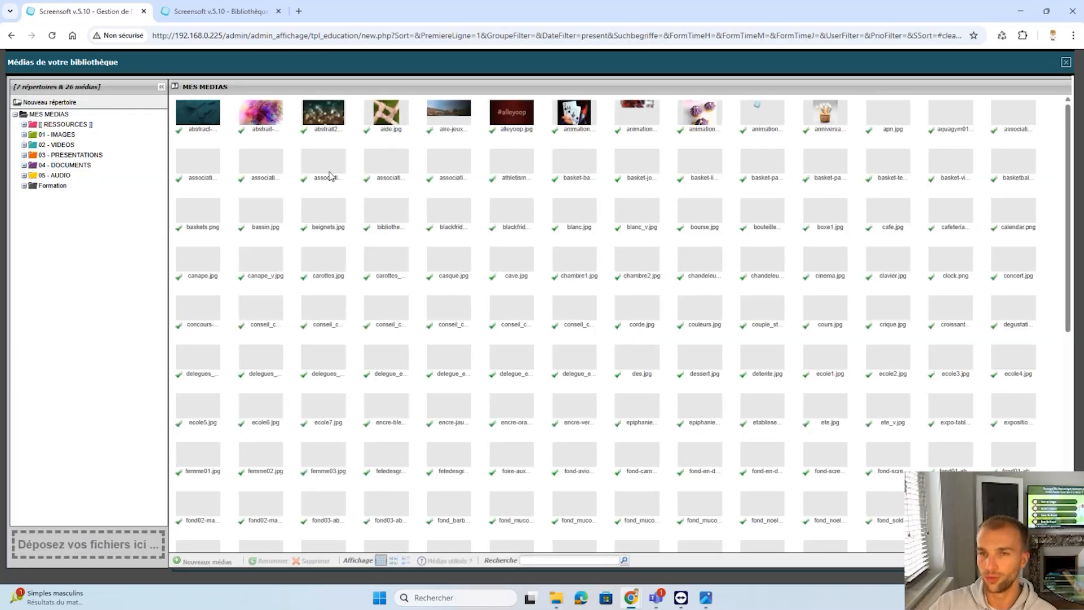
{"action": "left_click", "coordinate": [345, 120]}
{"action": "double_click", "coordinate": [303, 137]}
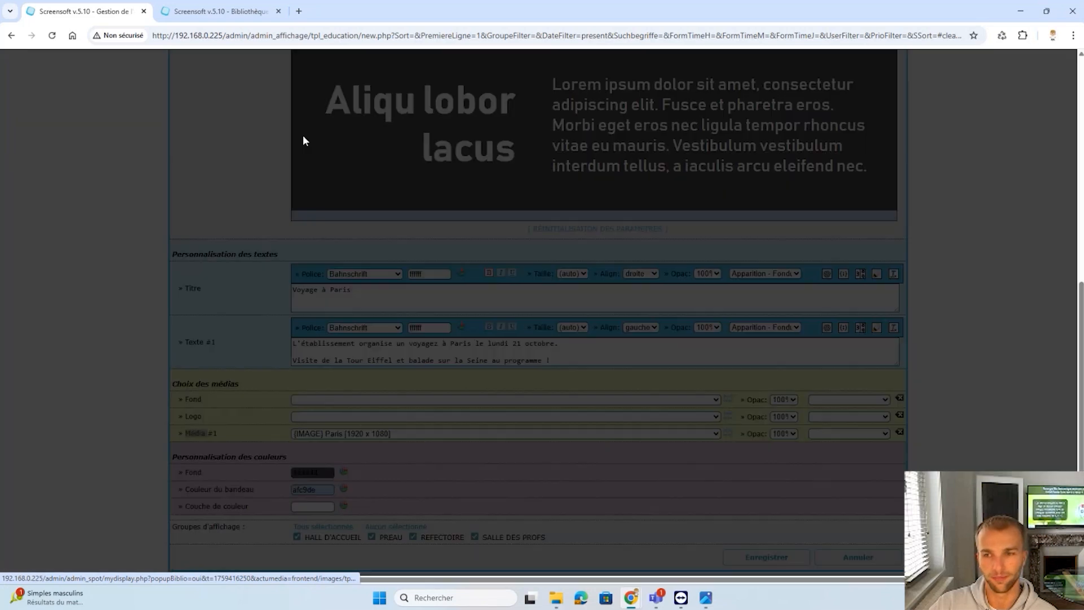
{"action": "left_click", "coordinate": [317, 297]}
{"action": "left_click", "coordinate": [320, 359]}
{"action": "left_click", "coordinate": [322, 432]}
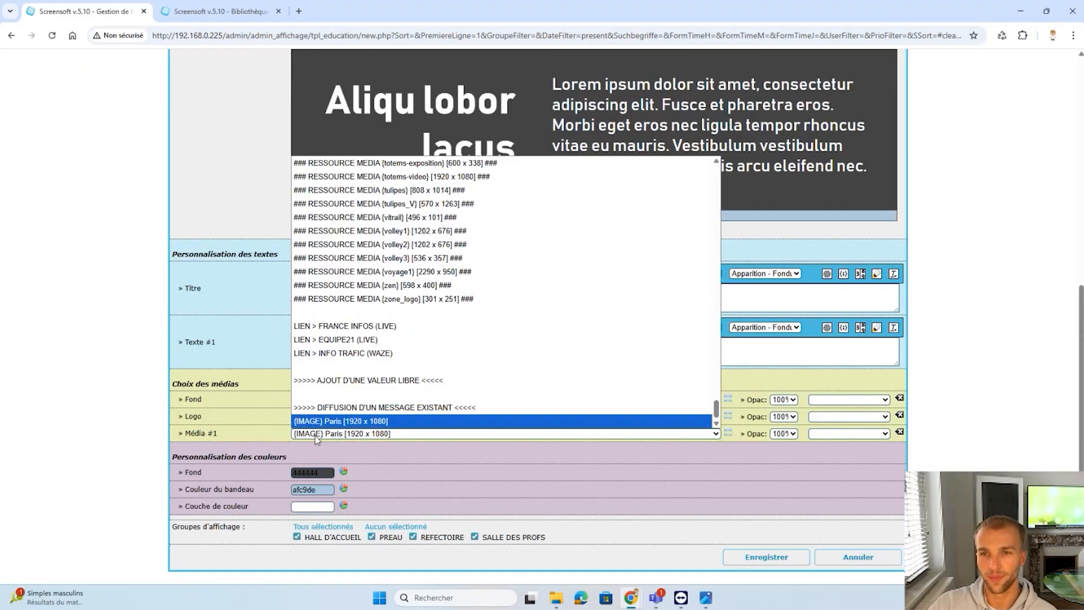
Refresh the template animation and review the title, text and image in the preview
{"action": "scroll", "coordinate": [282, 338], "scroll_direction": "up", "scroll_amount": 5}
{"action": "left_click", "coordinate": [230, 227]}
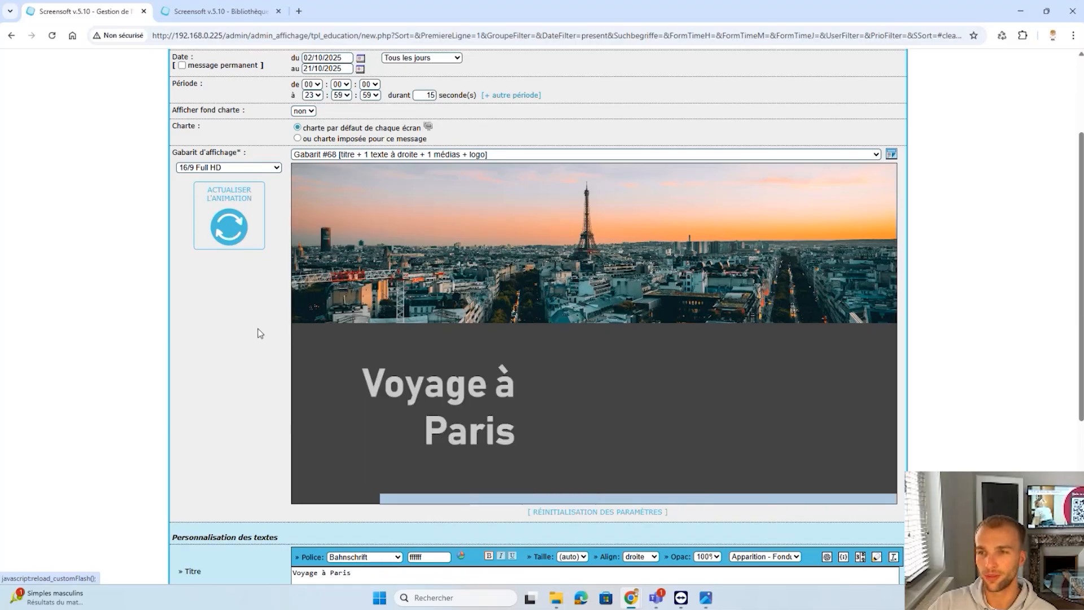
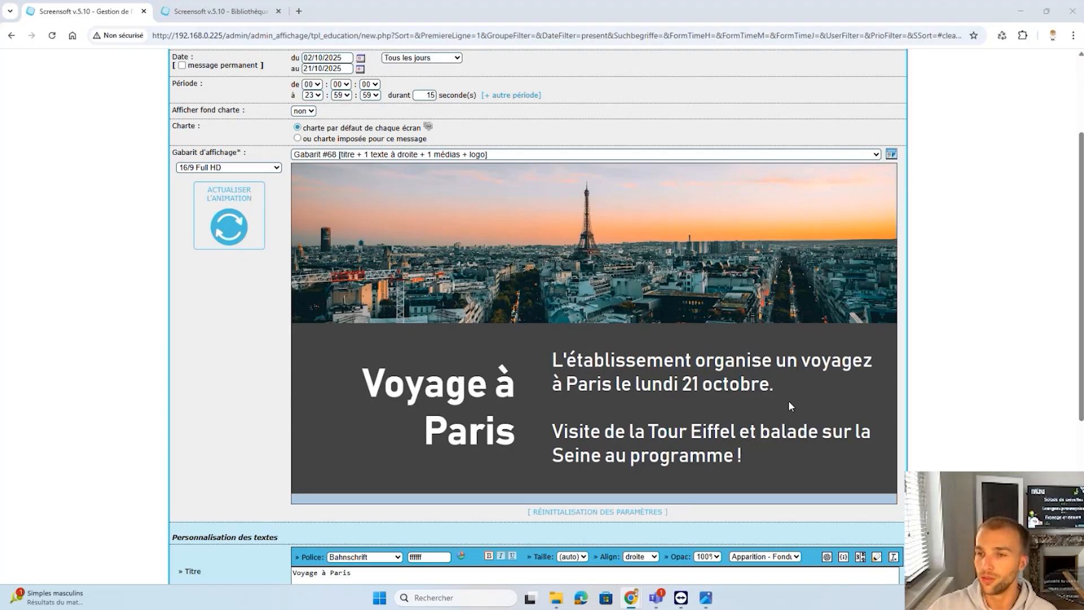
{"action": "scroll", "coordinate": [790, 406], "scroll_direction": "down", "scroll_amount": 4}
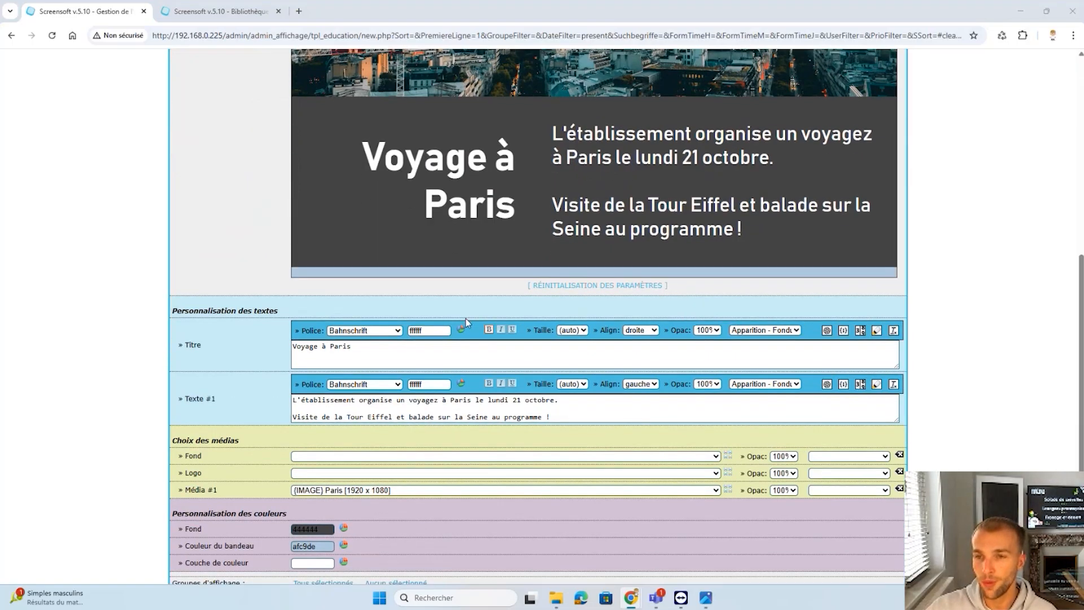
{"action": "scroll", "coordinate": [469, 339], "scroll_direction": "up", "scroll_amount": 5}
{"action": "scroll", "coordinate": [478, 372], "scroll_direction": "down", "scroll_amount": 1}
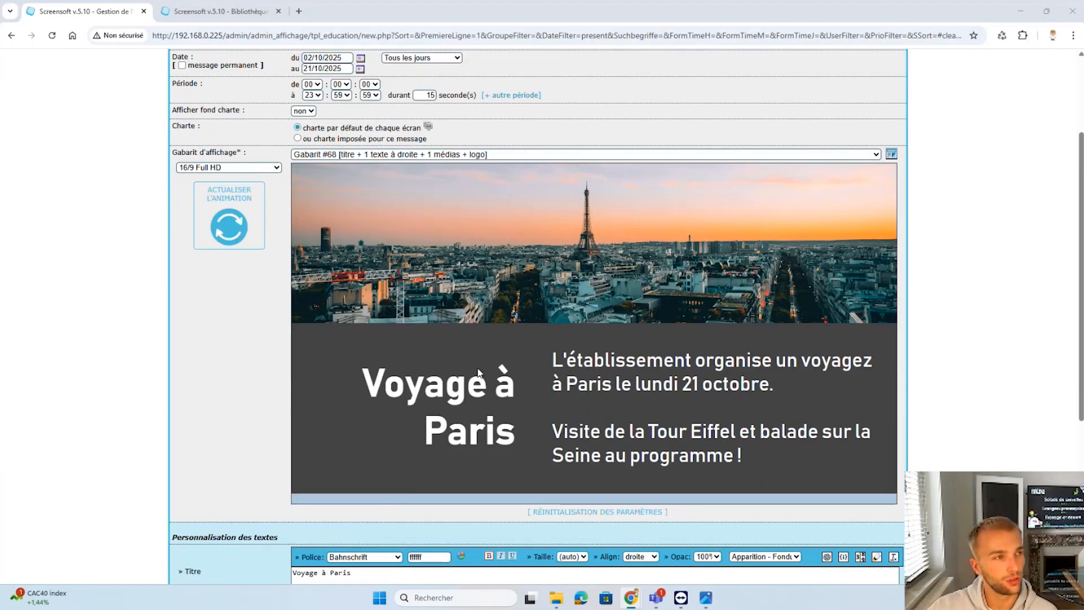
Set the Titre text colour to 4BBEDB from the graphic charter colours
{"action": "scroll", "coordinate": [477, 370], "scroll_direction": "down", "scroll_amount": 3}
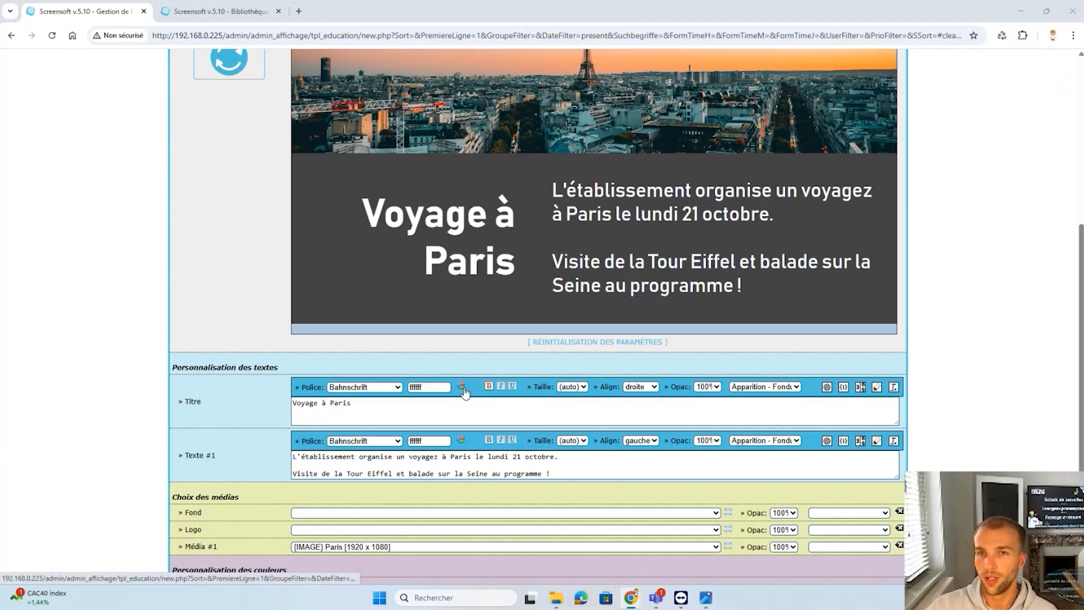
{"action": "left_click", "coordinate": [461, 387]}
{"action": "left_click", "coordinate": [186, 52]}
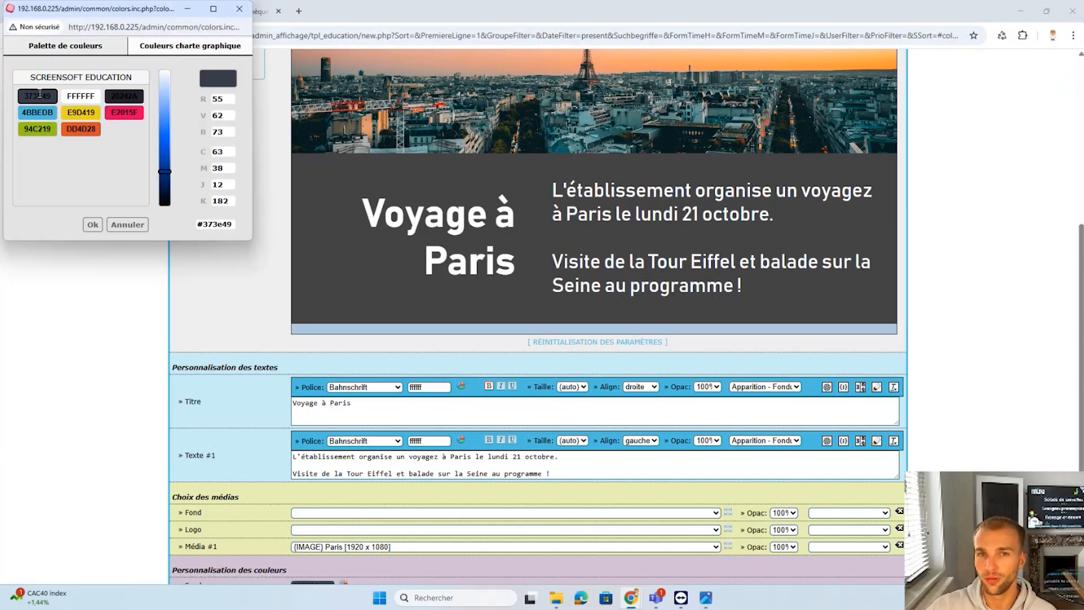
{"action": "left_click", "coordinate": [23, 114]}
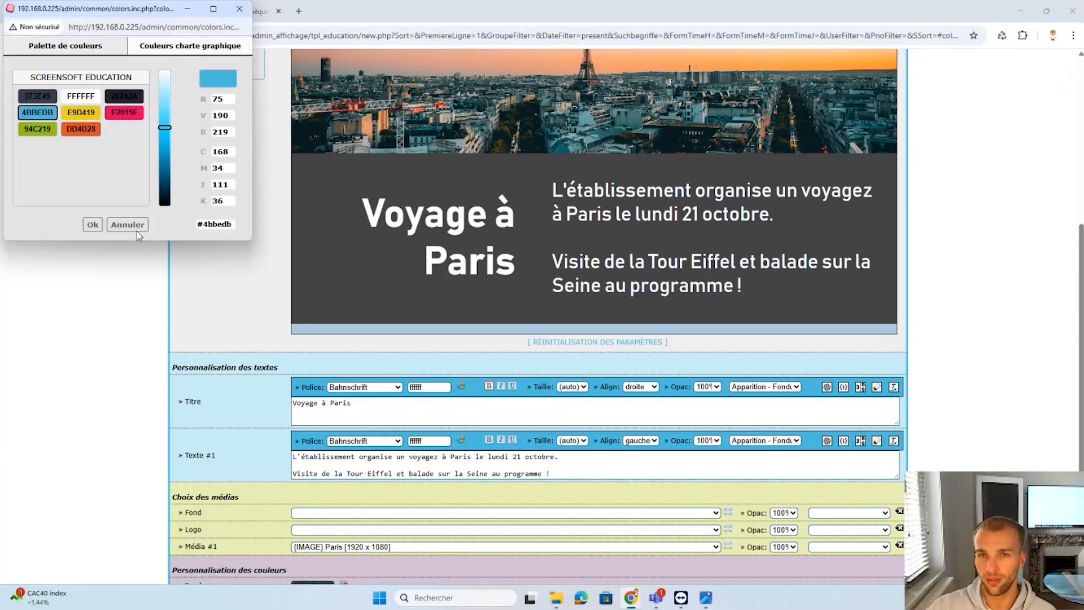
{"action": "left_click", "coordinate": [93, 224]}
Set the Texte #1 colour to 373E49 from the graphic charter colours
{"action": "left_click", "coordinate": [342, 474]}
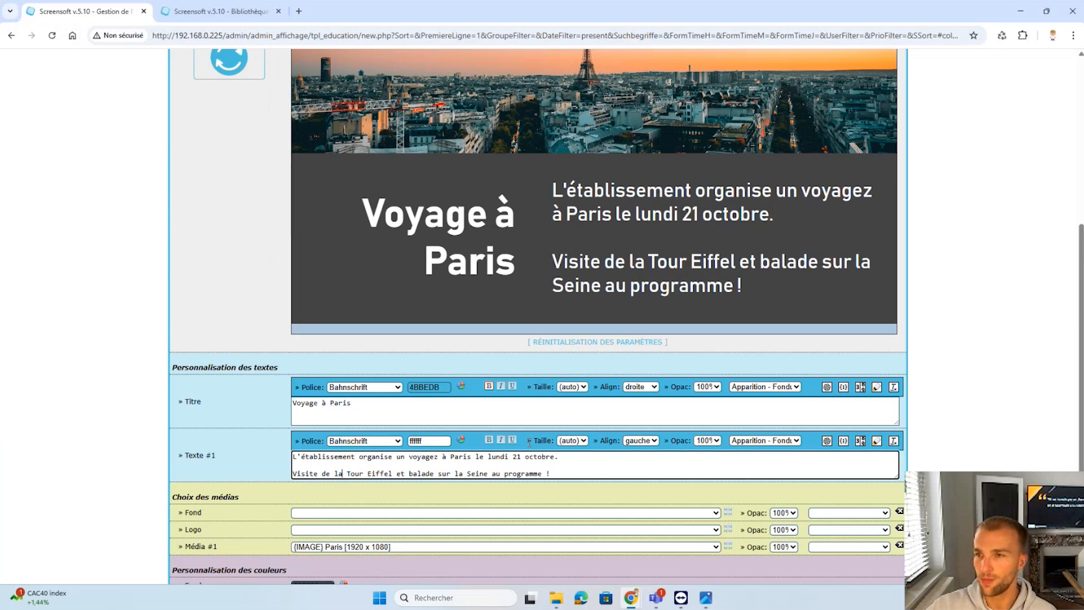
{"action": "left_click", "coordinate": [461, 440]}
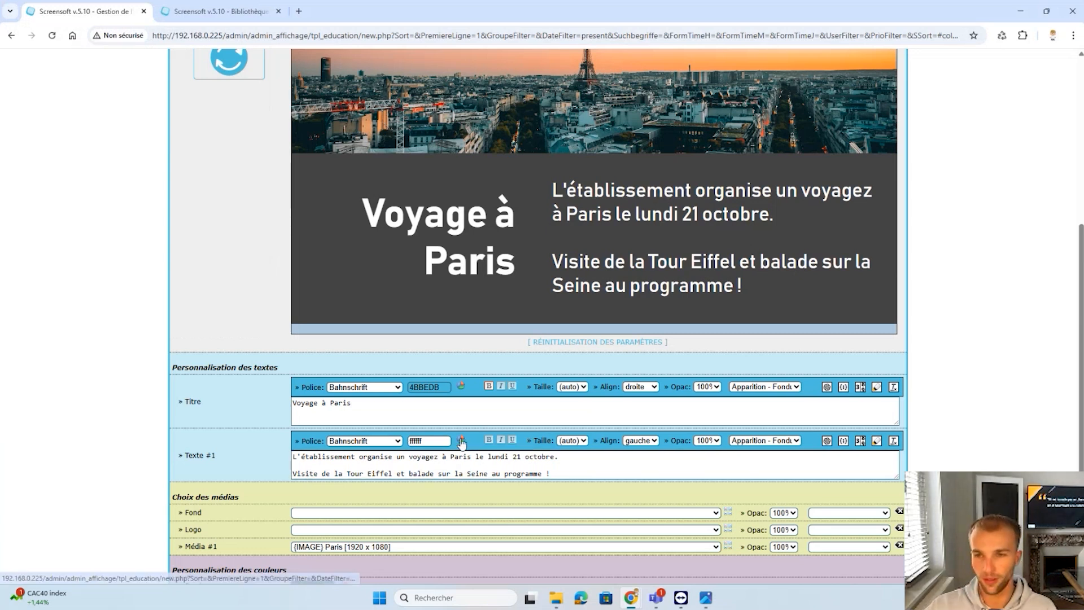
{"action": "left_click", "coordinate": [191, 46]}
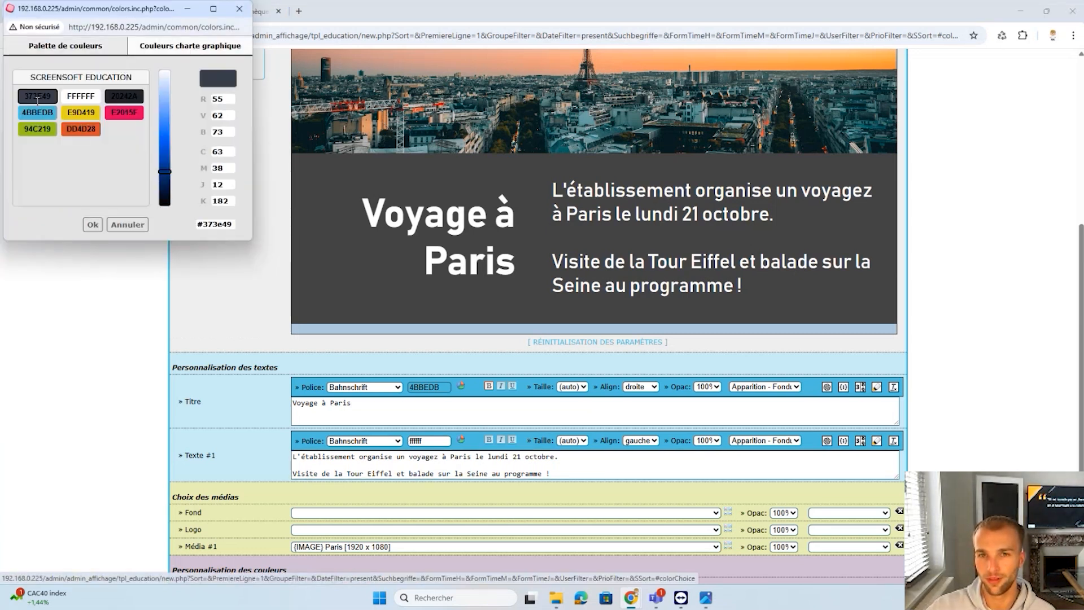
{"action": "left_click", "coordinate": [93, 224]}
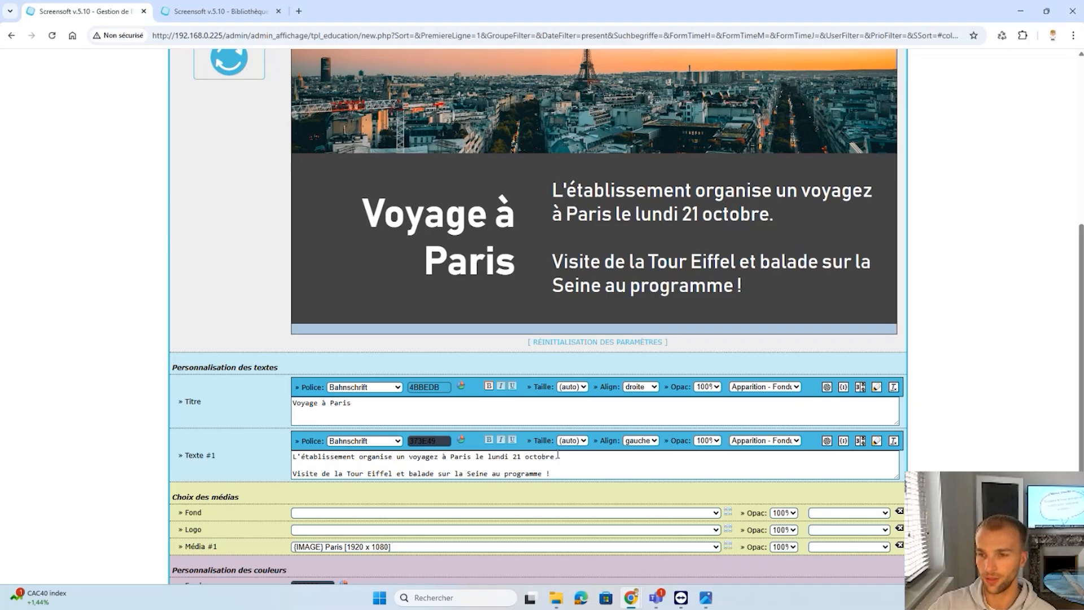
Apply the HL1 dynamic highlighter to "le lundi 21 octobre" in Texte #1
{"action": "left_click_drag", "start_coordinate": [556, 454], "coordinate": [477, 462]}
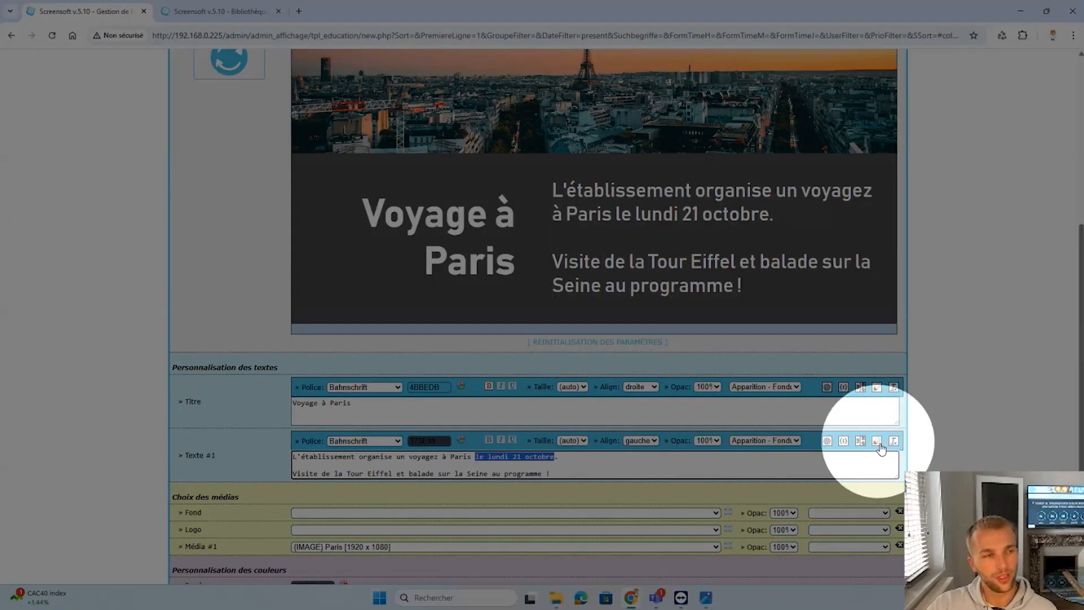
{"action": "left_click", "coordinate": [878, 442]}
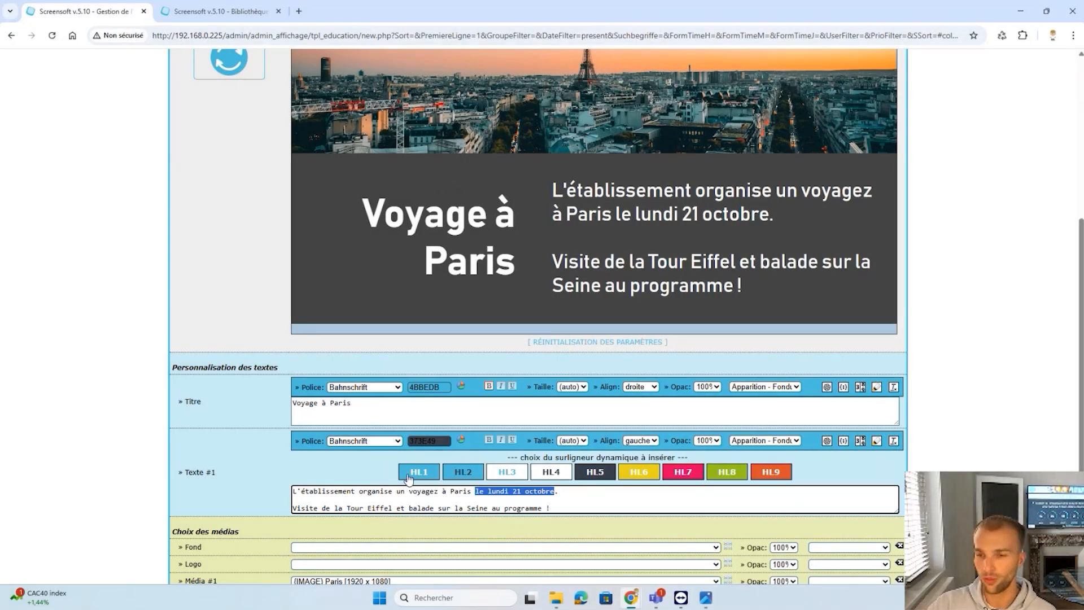
{"action": "left_click", "coordinate": [409, 472]}
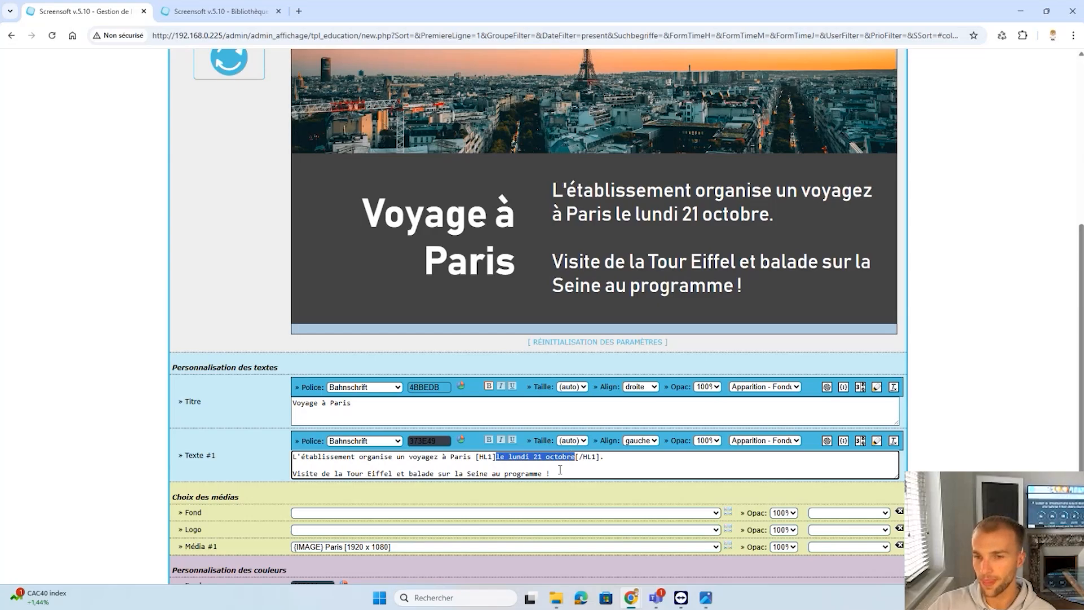
Set the effect of Média #1 to "Filtre - Ombre"
{"action": "scroll", "coordinate": [507, 397], "scroll_direction": "down", "scroll_amount": 2}
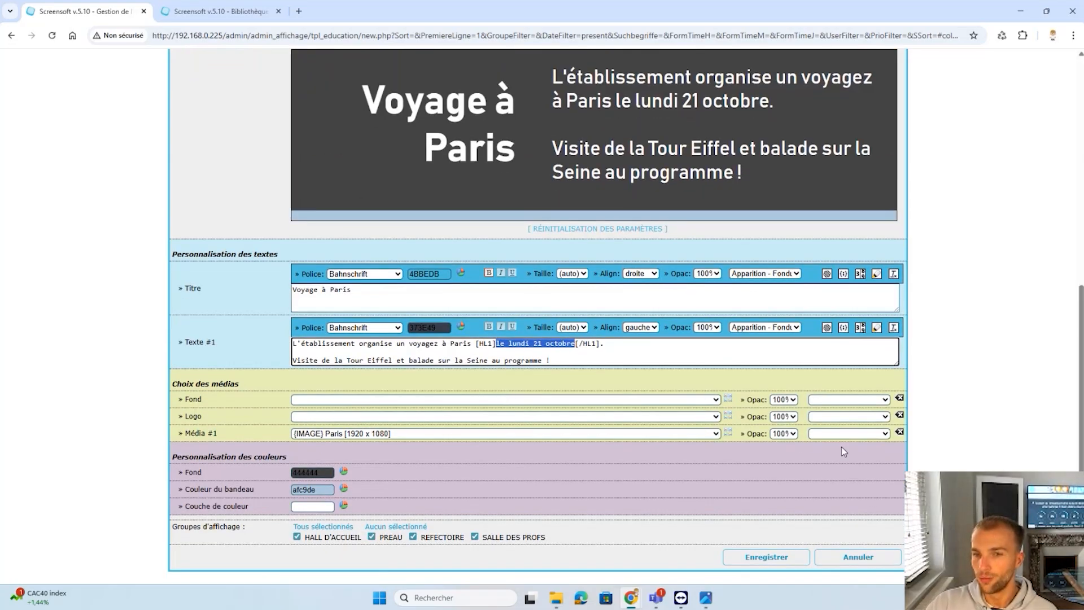
{"action": "left_click", "coordinate": [829, 433]}
{"action": "scroll", "coordinate": [841, 362], "scroll_direction": "down", "scroll_amount": 5}
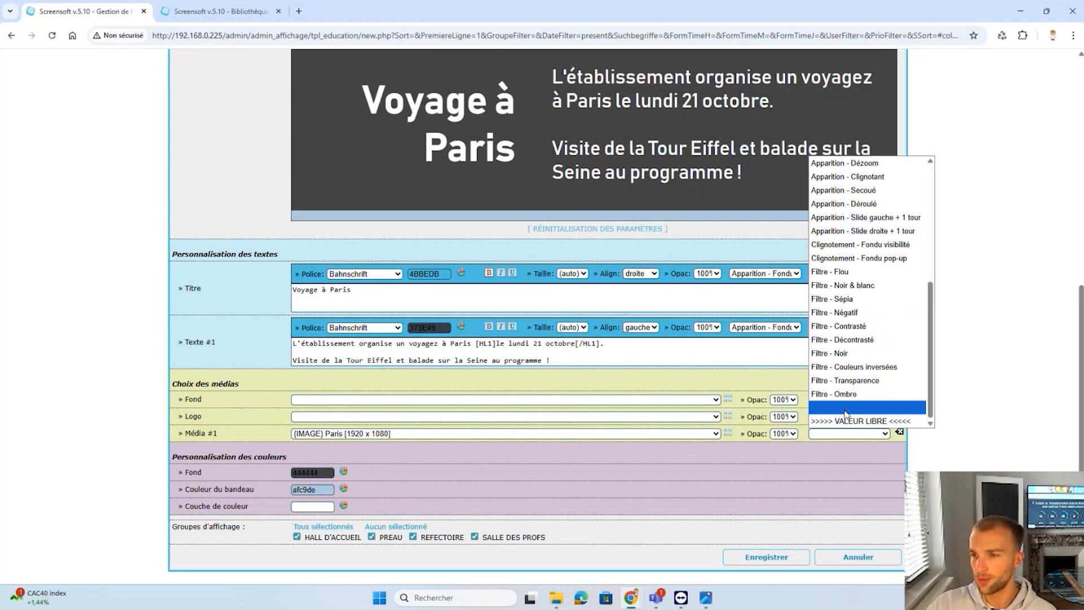
{"action": "left_click", "coordinate": [851, 405]}
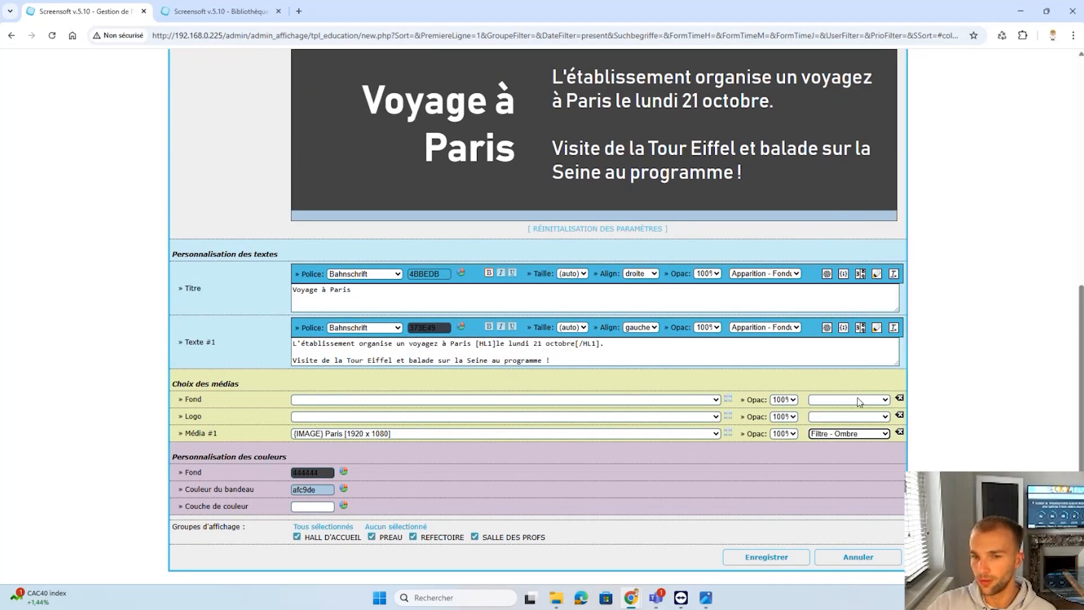
Set the template's Fond colour to FFFFFF from the graphic charter colours
{"action": "left_click", "coordinate": [344, 471]}
{"action": "left_click", "coordinate": [190, 45]}
{"action": "left_click", "coordinate": [80, 96]}
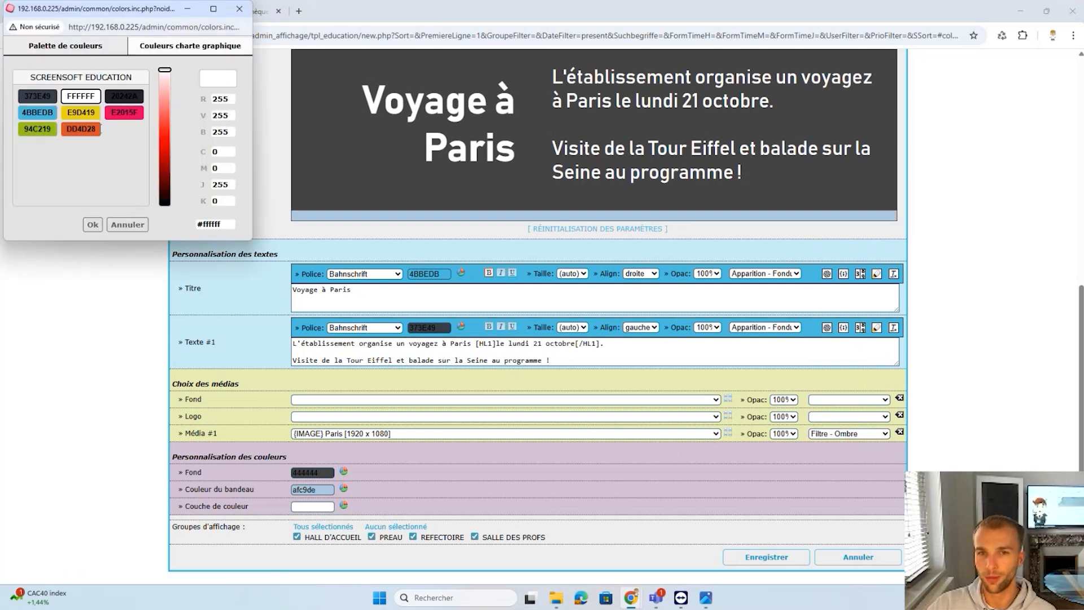
{"action": "left_click", "coordinate": [93, 224]}
Set the template's Couleur du bandeau to 4BBEDB from the graphic charter colours
{"action": "left_click", "coordinate": [344, 490]}
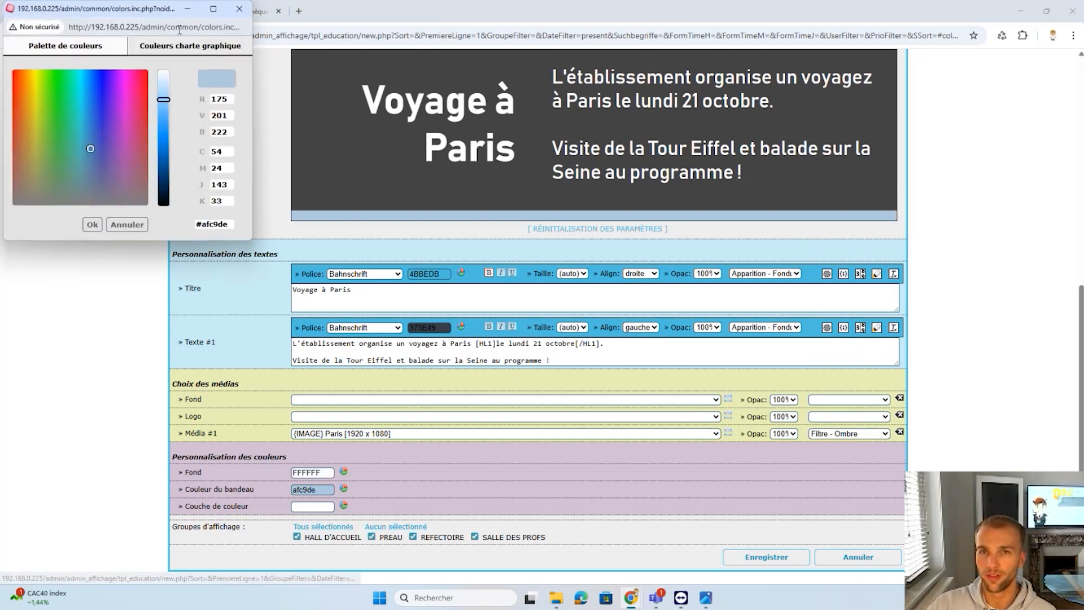
{"action": "left_click", "coordinate": [190, 45]}
{"action": "left_click", "coordinate": [37, 113]}
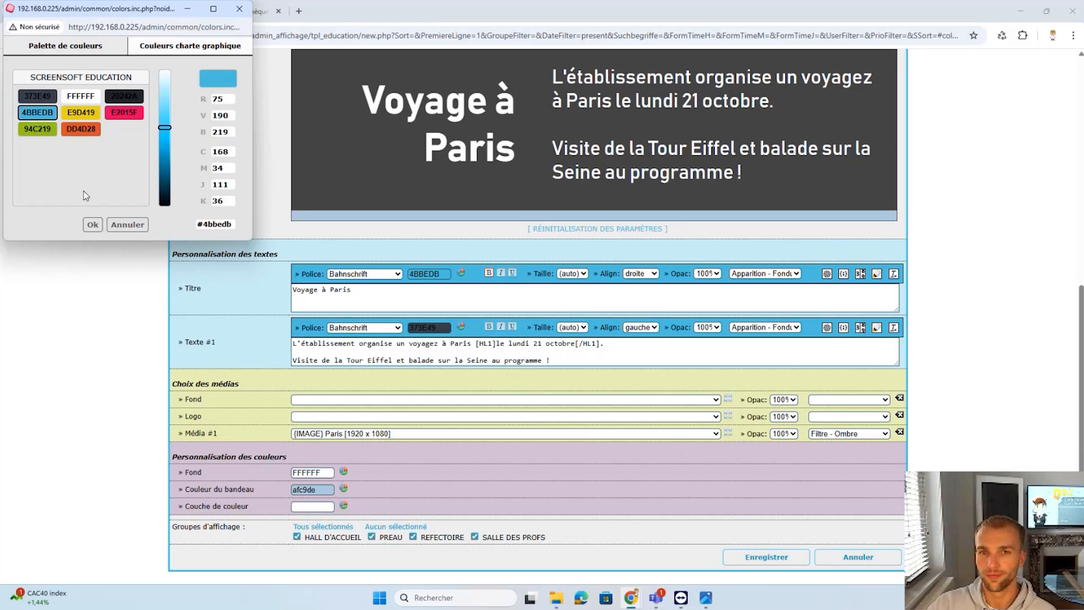
{"action": "left_click", "coordinate": [93, 224]}
Refresh the template's animation and review the rendered title, text and Paris photo
{"action": "scroll", "coordinate": [374, 499], "scroll_direction": "up", "scroll_amount": 6}
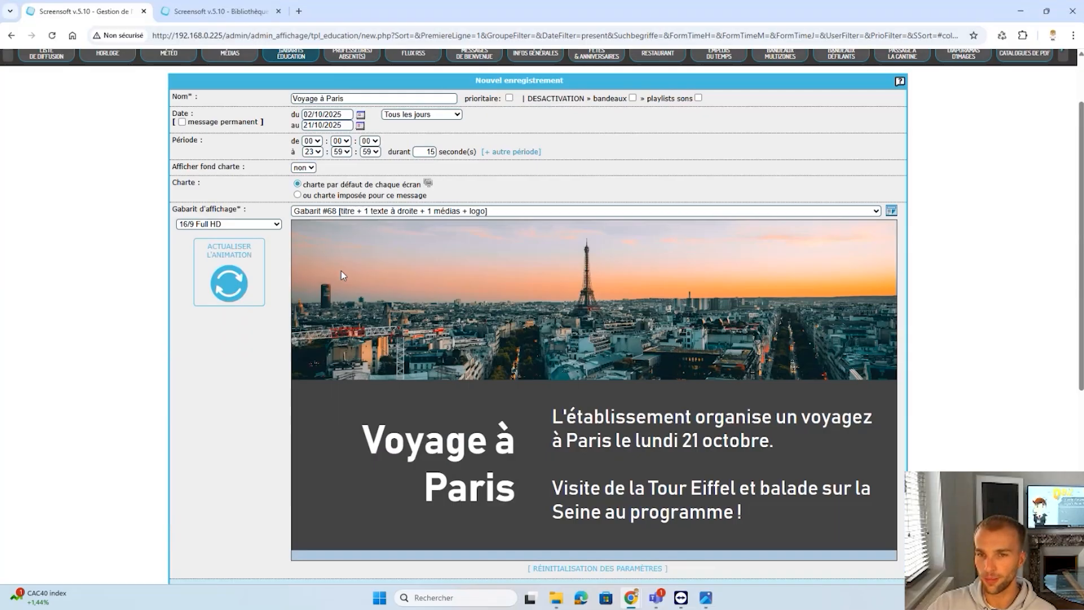
{"action": "left_click", "coordinate": [237, 276]}
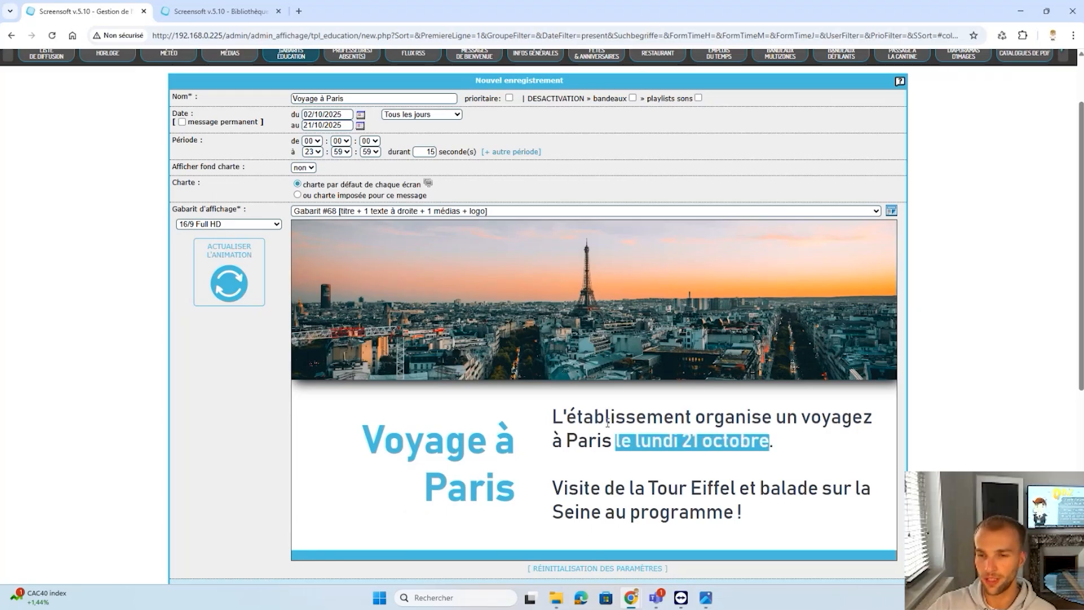
{"action": "left_click_drag", "start_coordinate": [361, 431], "coordinate": [500, 483]}
{"action": "left_click", "coordinate": [501, 483]}
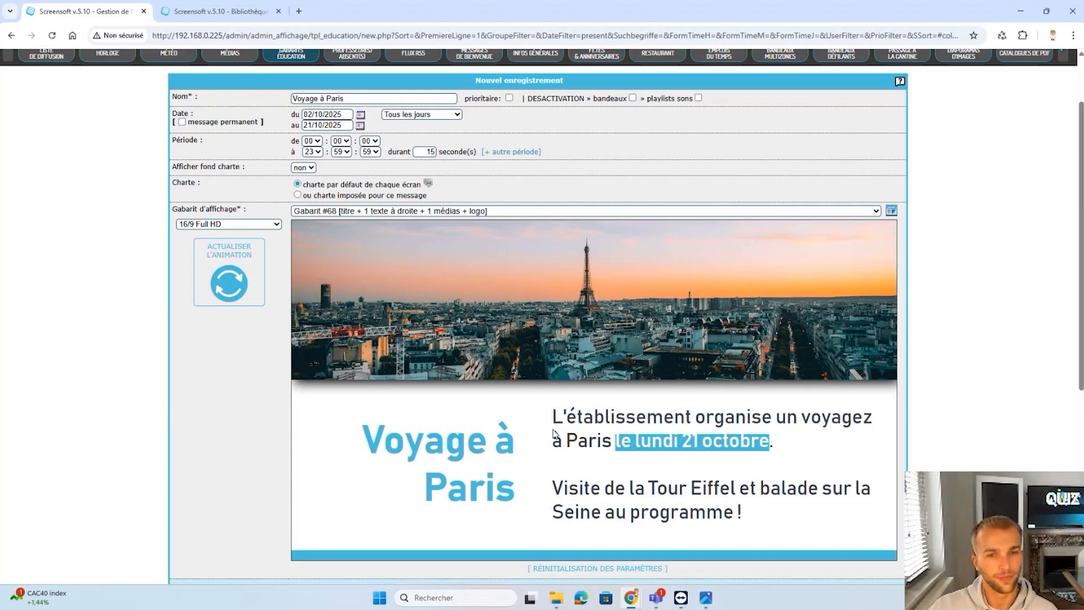
{"action": "scroll", "coordinate": [568, 378], "scroll_direction": "down", "scroll_amount": 5}
{"action": "scroll", "coordinate": [564, 377], "scroll_direction": "up", "scroll_amount": 5}
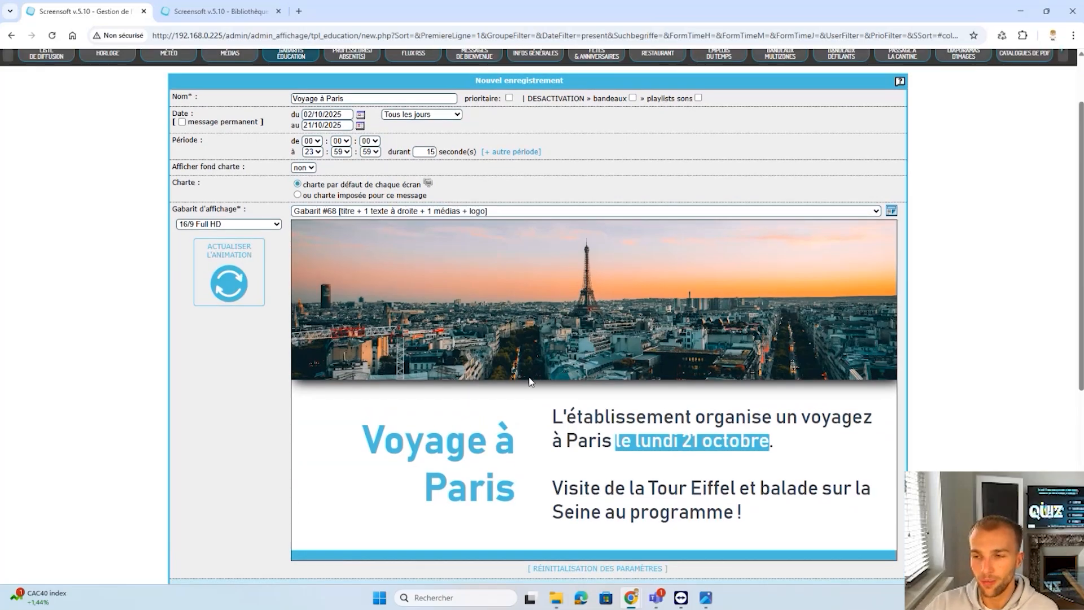
Save the "Voyage à Paris" message and preview it on the HALL D'ACCUEIL screen
{"action": "scroll", "coordinate": [528, 380], "scroll_direction": "down", "scroll_amount": 2}
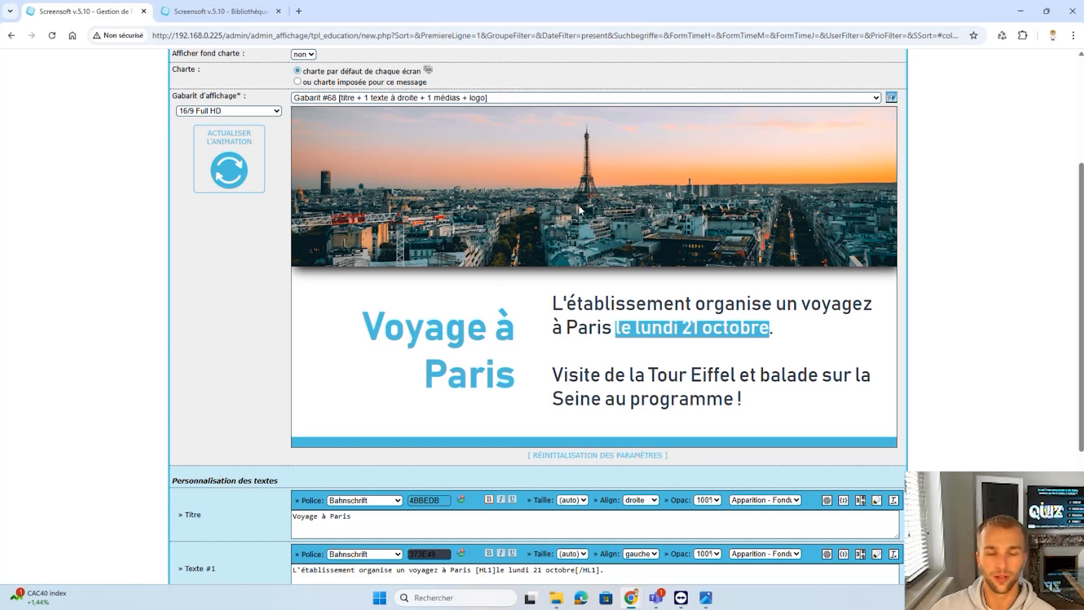
{"action": "scroll", "coordinate": [537, 216], "scroll_direction": "down", "scroll_amount": 2}
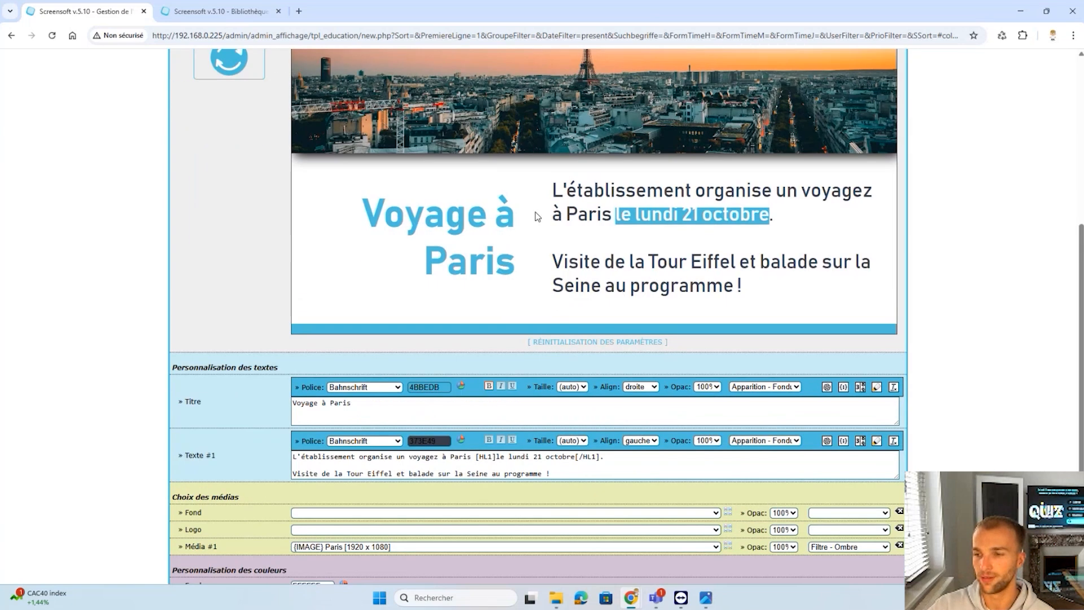
{"action": "scroll", "coordinate": [535, 212], "scroll_direction": "down", "scroll_amount": 2}
{"action": "left_click", "coordinate": [764, 558]}
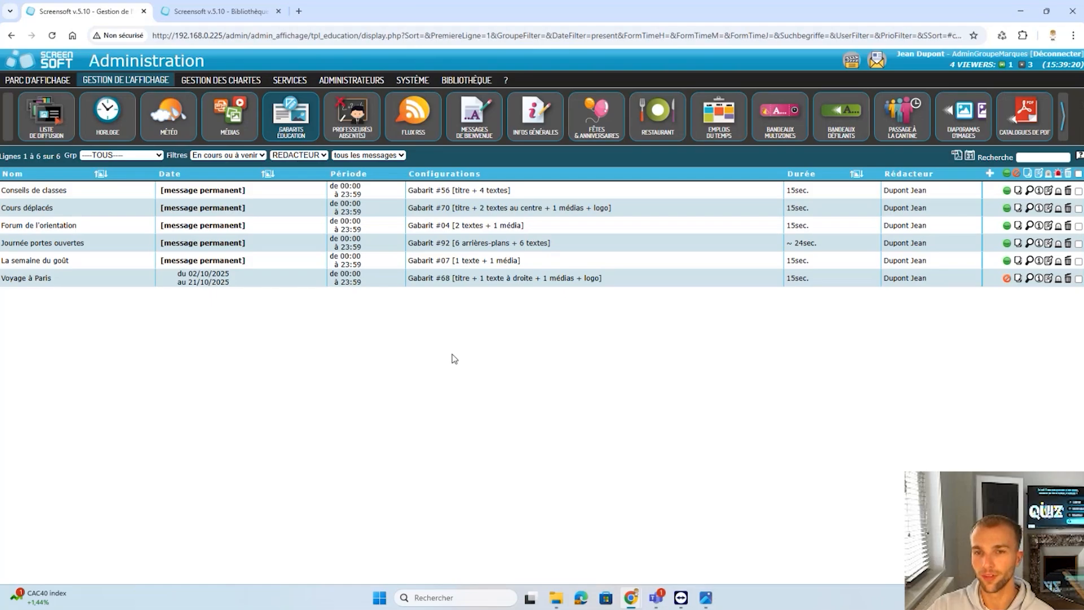
{"action": "left_click", "coordinate": [1030, 278]}
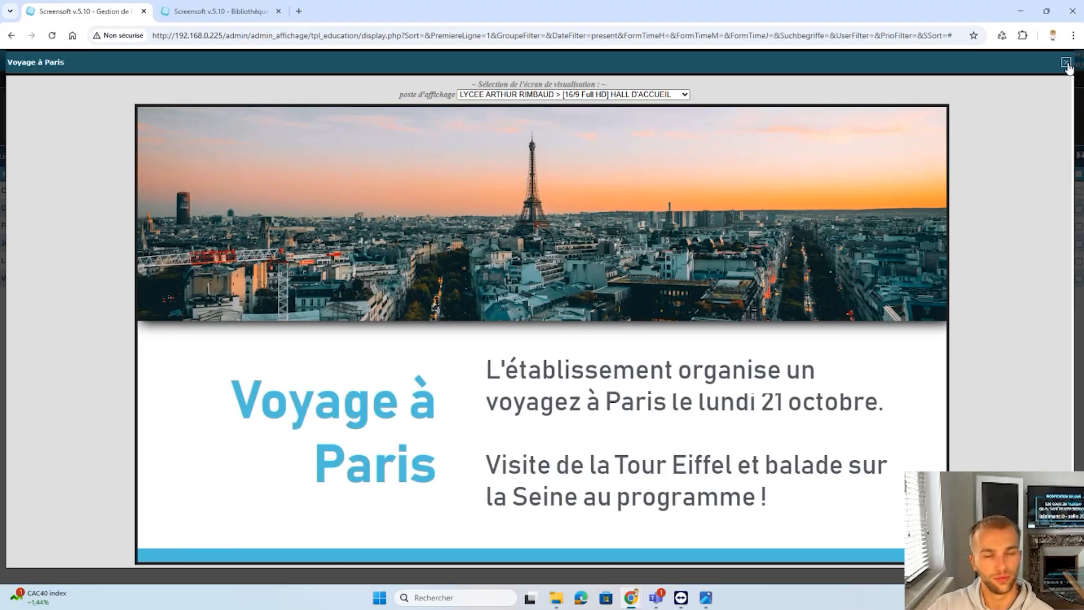
{"action": "left_click", "coordinate": [1066, 63]}
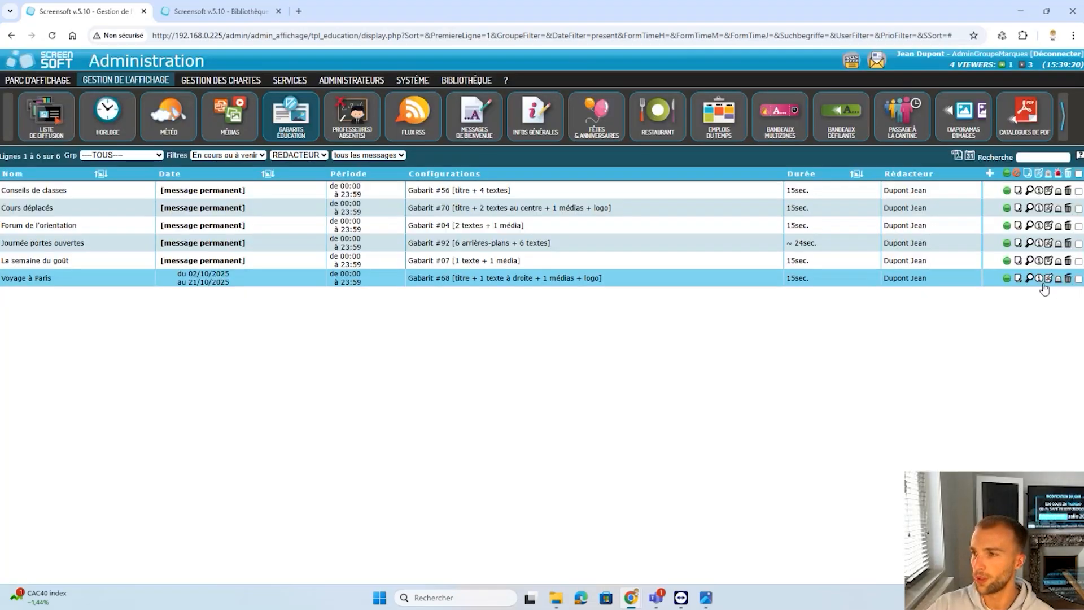
Deactivate the "CROSS annuel" multizone banner and return to the education template messages
{"action": "left_click", "coordinate": [780, 116]}
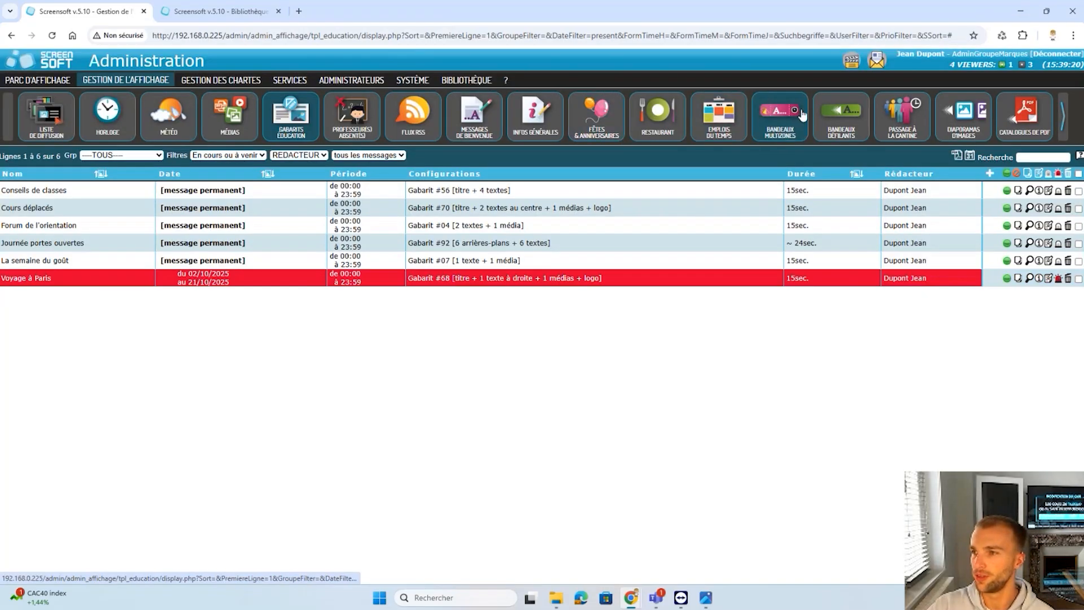
{"action": "left_click", "coordinate": [1007, 192]}
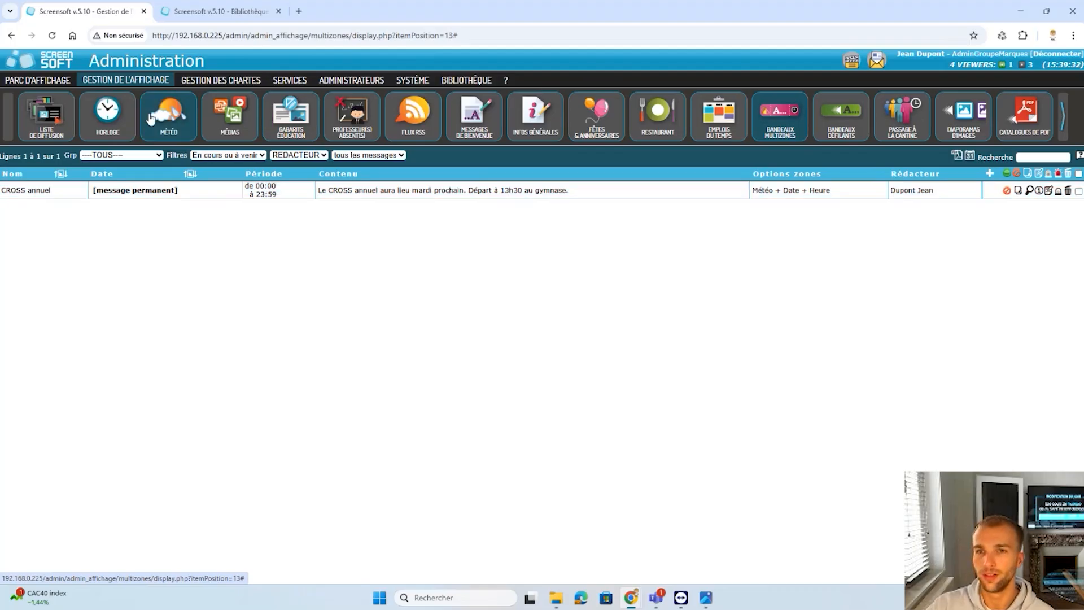
{"action": "left_click", "coordinate": [281, 118]}
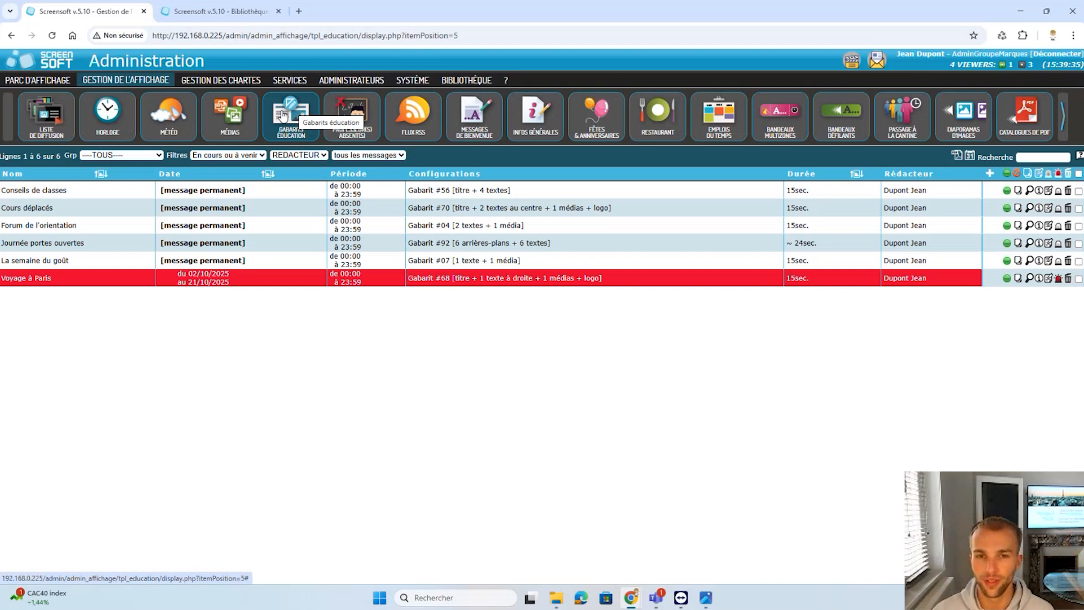
{"action": "left_click", "coordinate": [282, 115]}
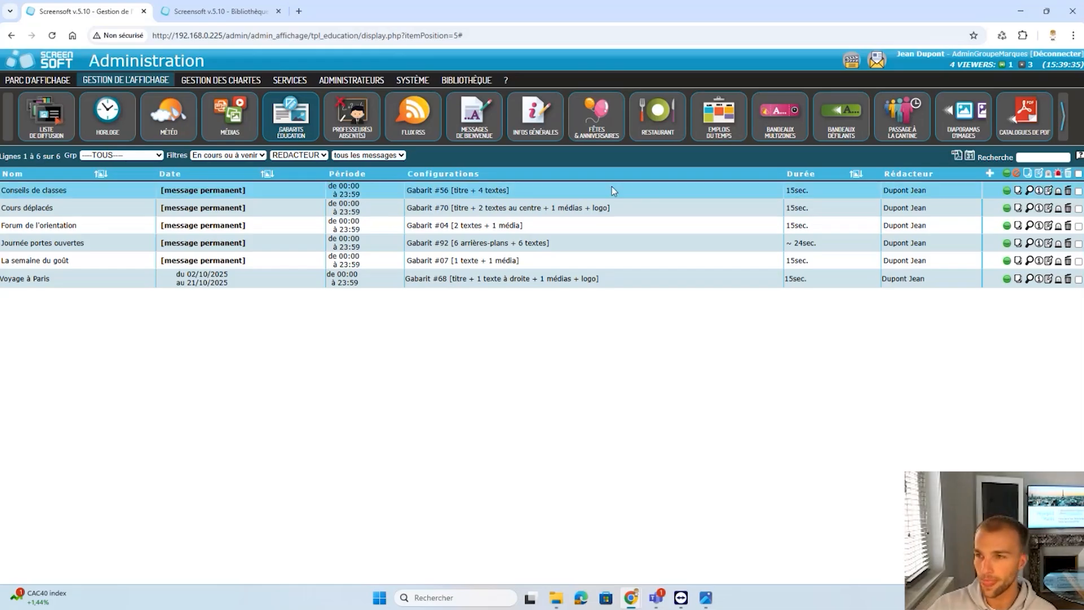
Create a new education template message named UNSS, scheduled for every week on Mercredi
{"action": "left_click", "coordinate": [986, 172]}
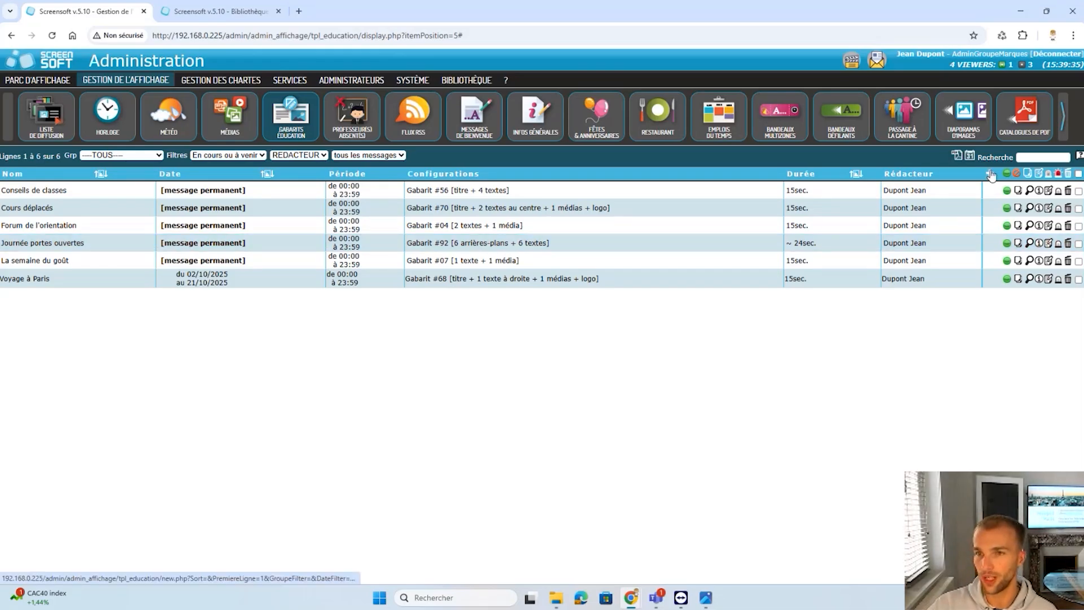
{"action": "left_click", "coordinate": [309, 179]}
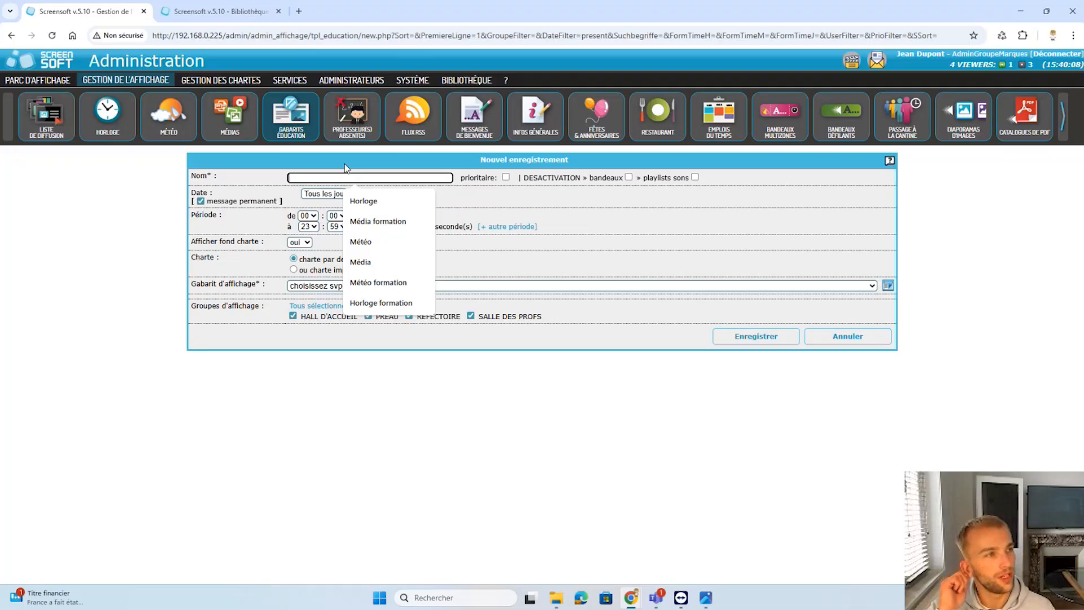
{"action": "type", "text": "U"}
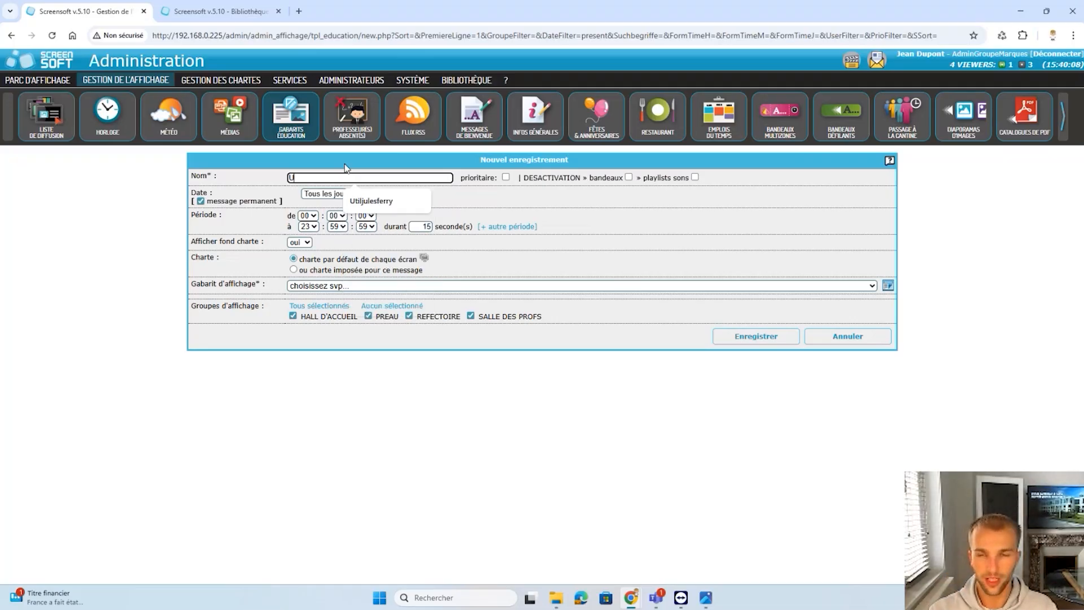
{"action": "type", "text": "NSS"}
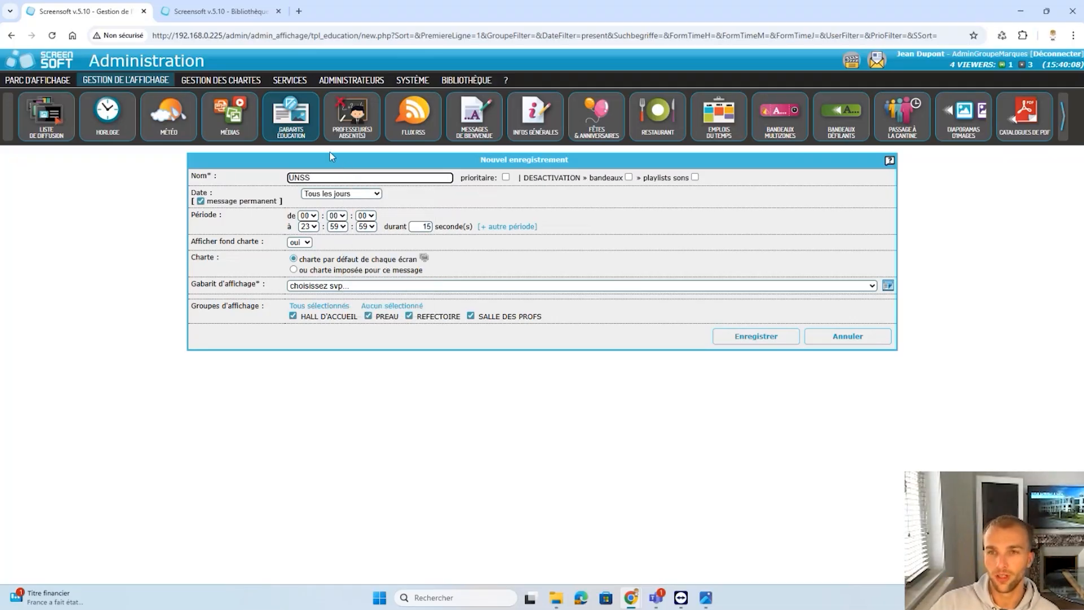
{"action": "left_click", "coordinate": [341, 196]}
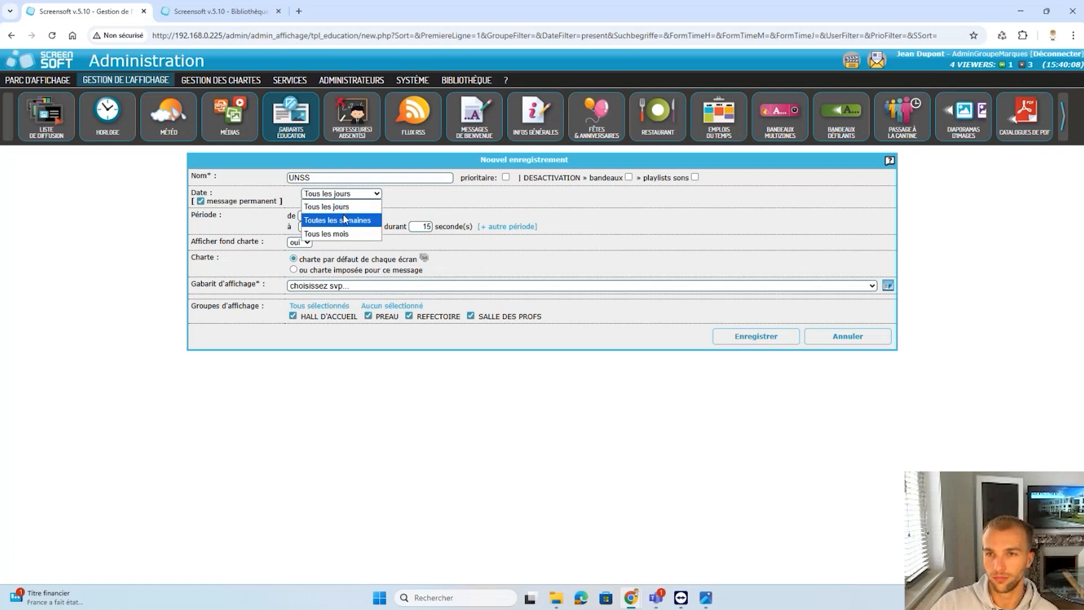
{"action": "left_click", "coordinate": [343, 214]}
{"action": "left_click", "coordinate": [366, 204]}
Choose Gabarit #07 [1 texte + 1 média] as the display template of the UNSS message
{"action": "left_click", "coordinate": [346, 300]}
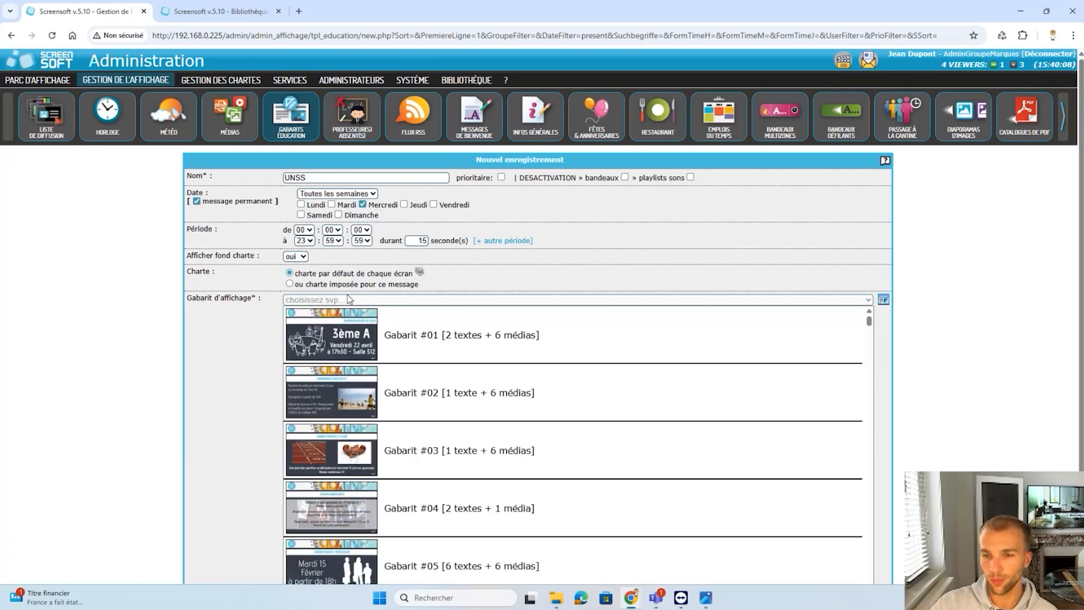
{"action": "scroll", "coordinate": [431, 359], "scroll_direction": "down", "scroll_amount": 5}
{"action": "scroll", "coordinate": [431, 359], "scroll_direction": "down", "scroll_amount": 2}
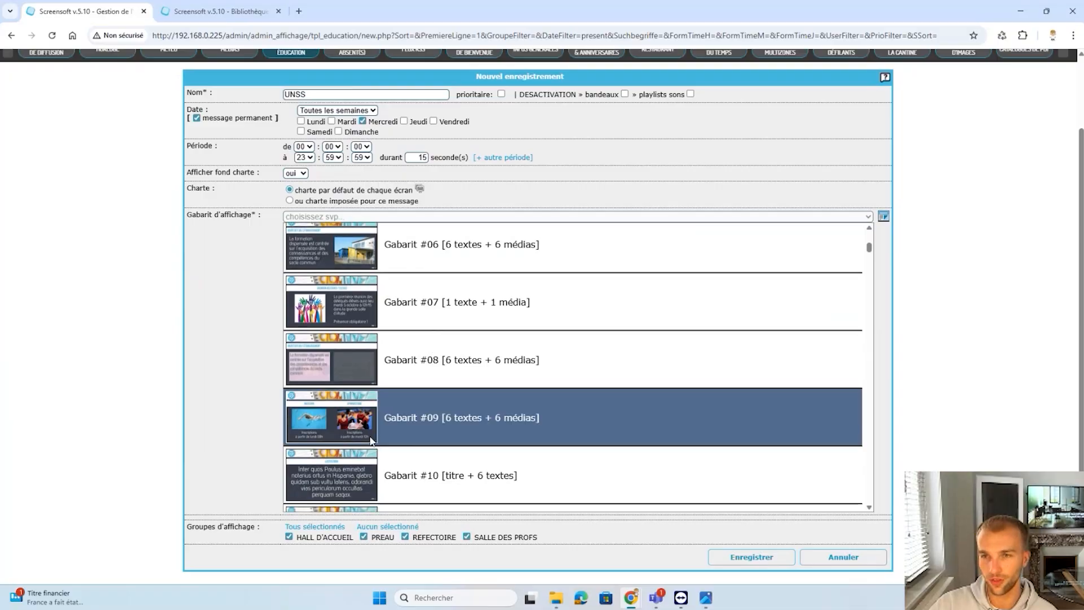
{"action": "left_click", "coordinate": [397, 258]}
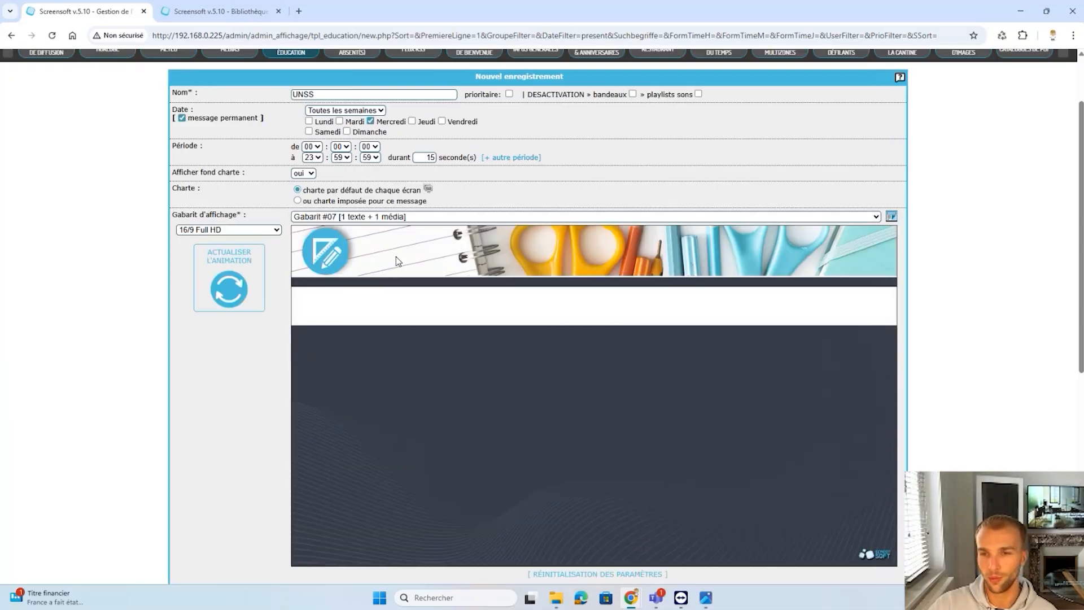
Replace the sample Titre text with "UNSS"
{"action": "scroll", "coordinate": [396, 256], "scroll_direction": "down", "scroll_amount": 5}
{"action": "type", "text": "7"}
{"action": "key", "text": "BackSpace"}
{"action": "type", "text": "0"}
{"action": "left_click", "coordinate": [424, 446]}
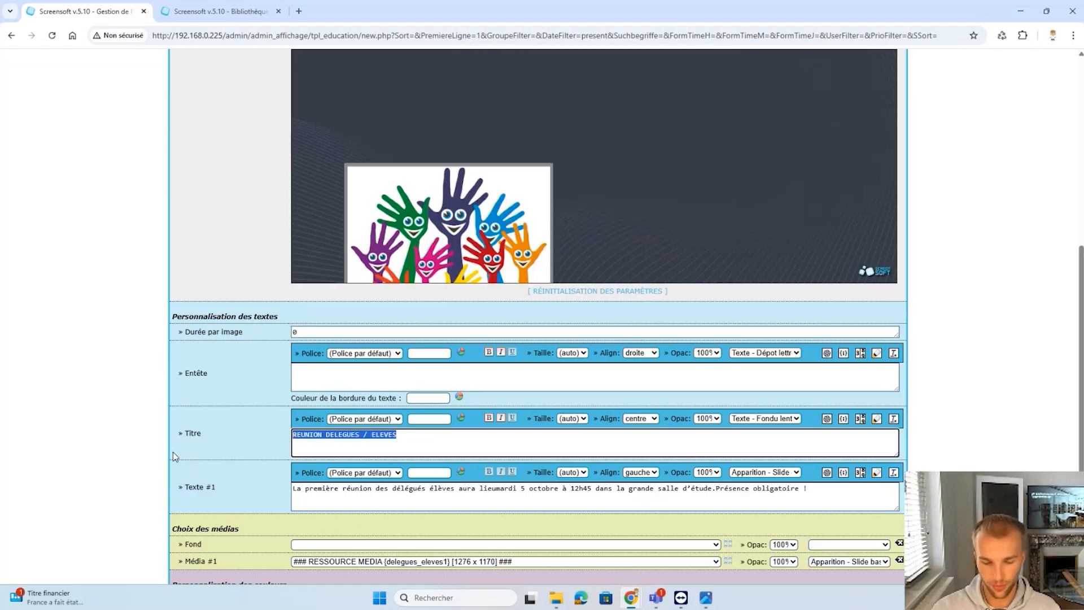
{"action": "key", "text": "ctrl+a"}
{"action": "type", "text": "UNSS"}
Clear the sample text from Texte #1
{"action": "left_click", "coordinate": [361, 502]}
{"action": "scroll", "coordinate": [432, 410], "scroll_direction": "down", "scroll_amount": 2}
{"action": "key", "text": "ctrl+a"}
{"action": "key", "text": "BackSpace"}
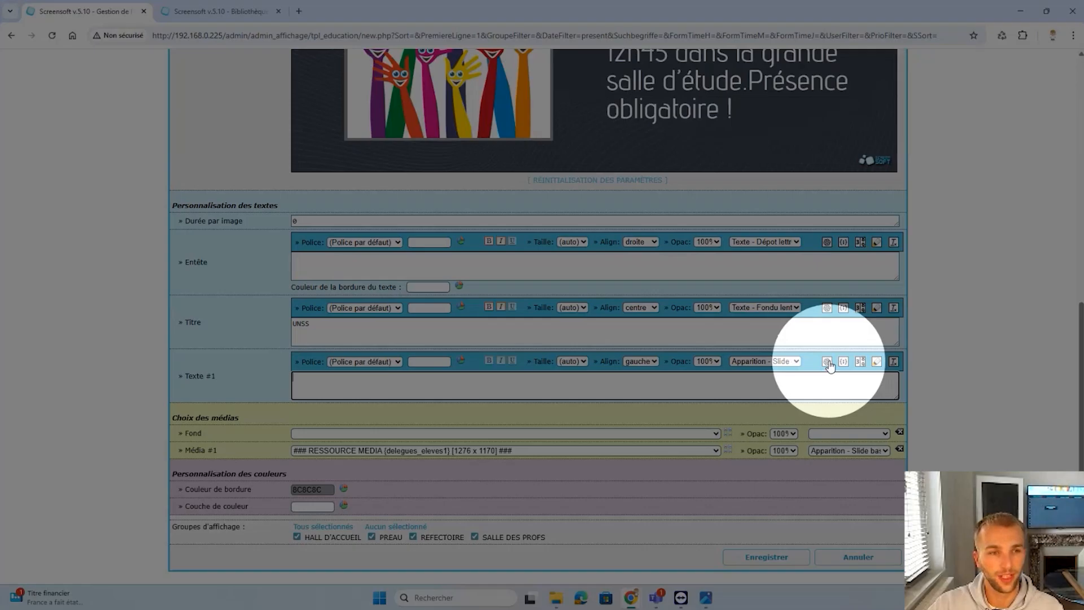
Generate Texte #1 with ChatGPT from the request "Annonce l'UNSS tous les mercredis", changing the maximum word count
{"action": "left_click", "coordinate": [827, 362]}
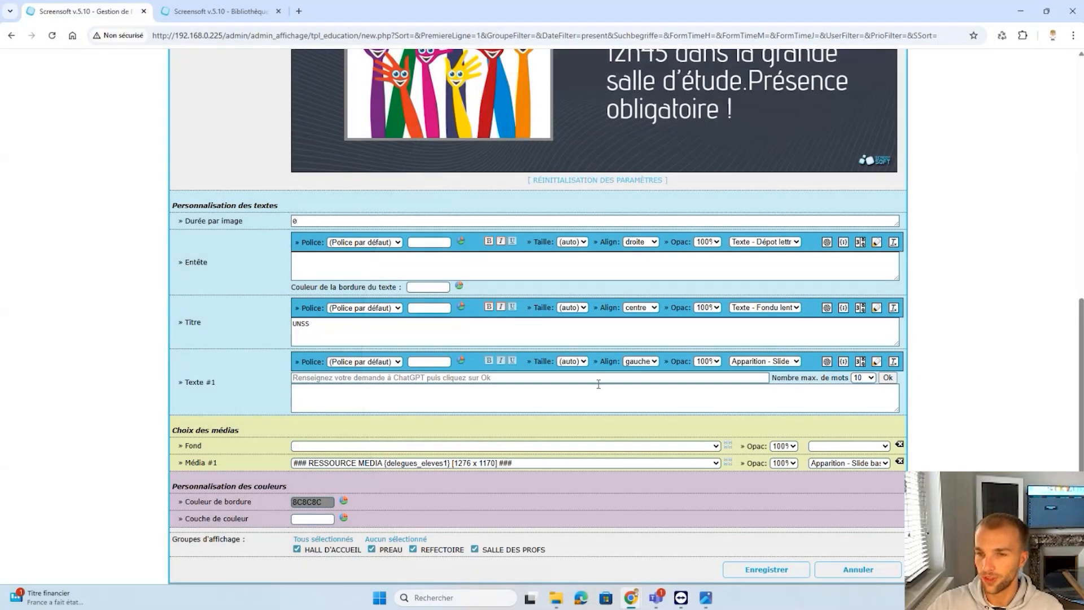
{"action": "type", "text": "Anno"}
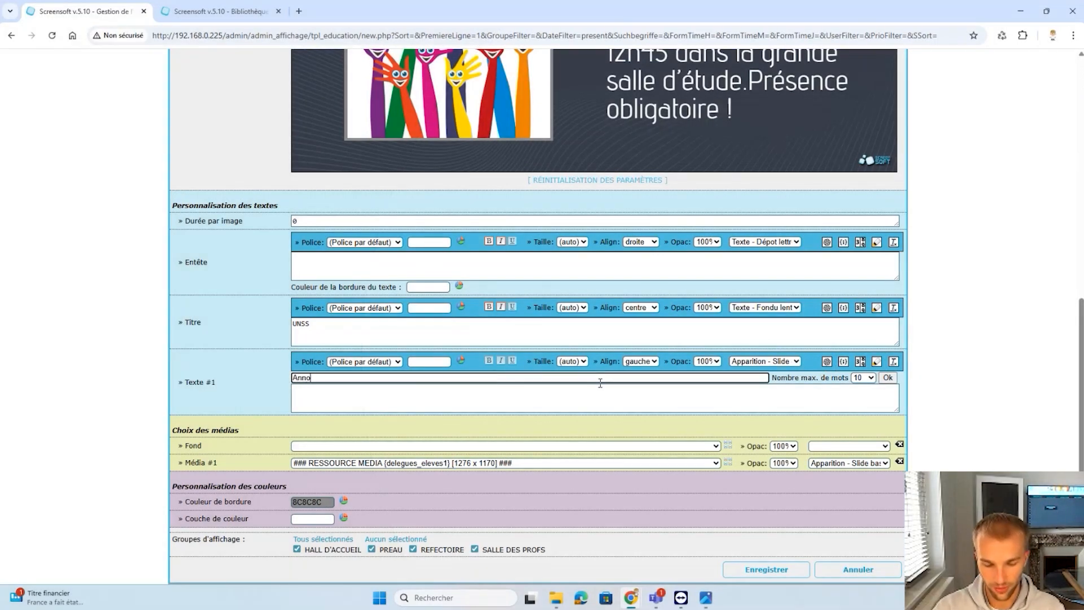
{"action": "type", "text": "nce l"}
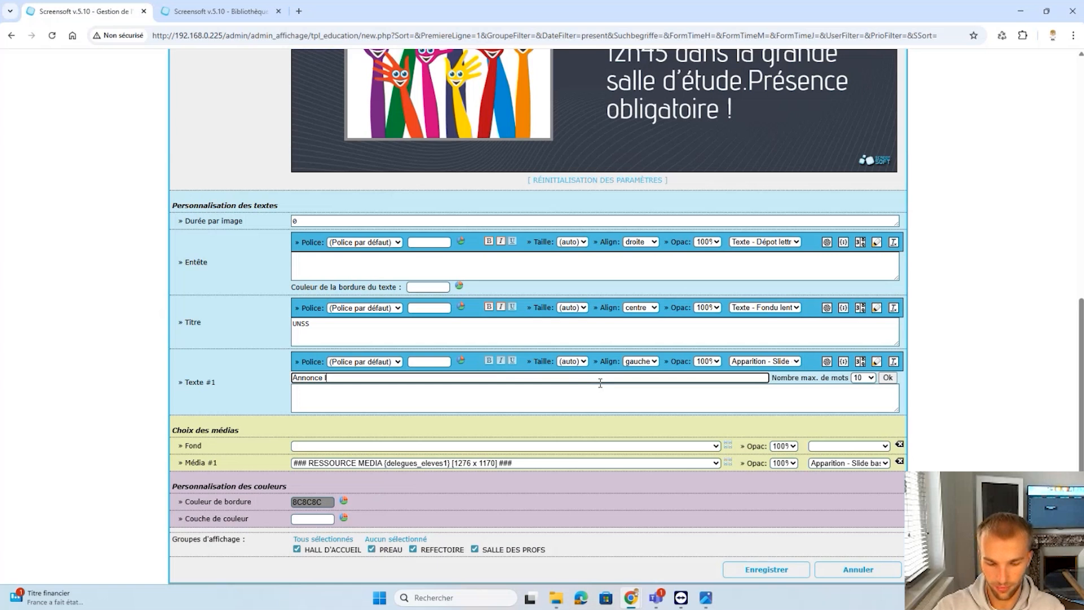
{"action": "type", "text": "'UNSS tous les"}
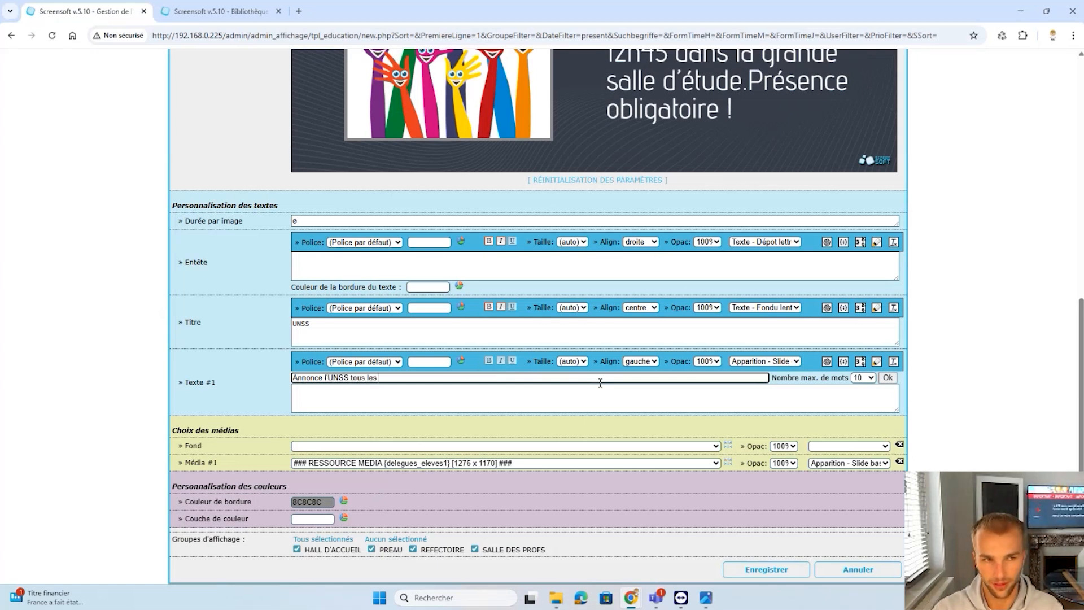
{"action": "type", "text": " mercredis"}
{"action": "left_click", "coordinate": [242, 403]}
{"action": "left_click", "coordinate": [869, 378]}
{"action": "left_click", "coordinate": [864, 433]}
{"action": "left_click", "coordinate": [882, 381]}
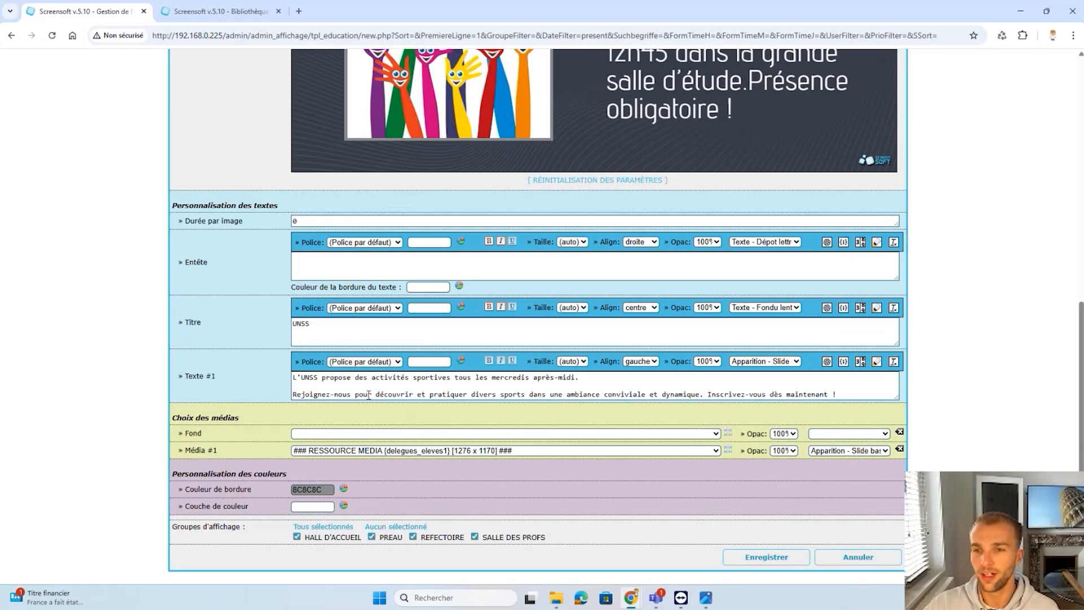
Open the media library for Média #1 and go to the Formation folder
{"action": "left_click", "coordinate": [316, 385]}
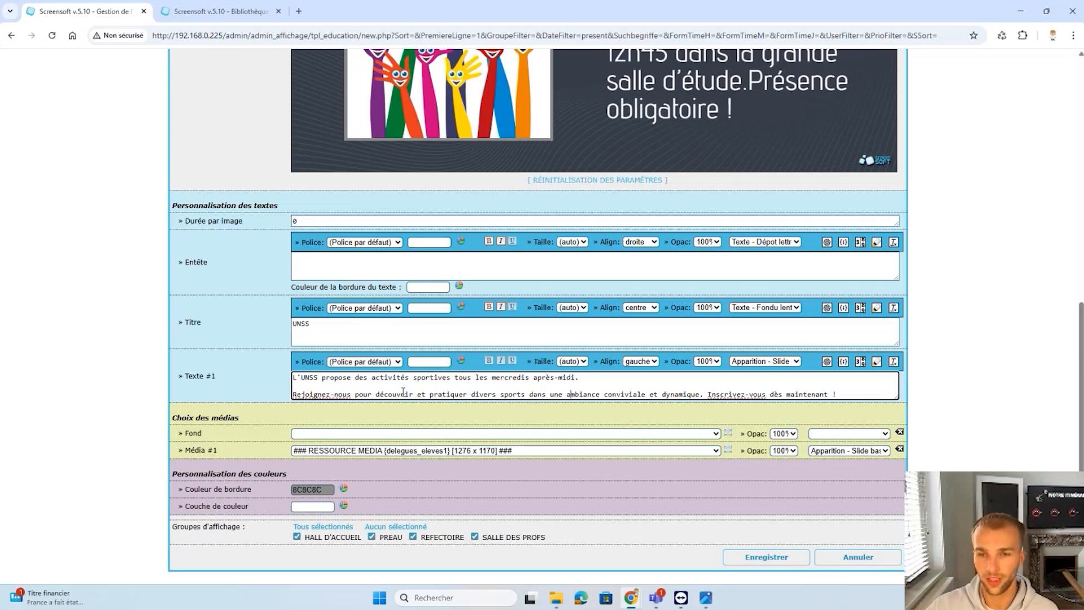
{"action": "scroll", "coordinate": [647, 388], "scroll_direction": "up", "scroll_amount": 3}
{"action": "left_click", "coordinate": [529, 244]}
{"action": "scroll", "coordinate": [608, 268], "scroll_direction": "down", "scroll_amount": 3}
{"action": "left_click", "coordinate": [728, 450]}
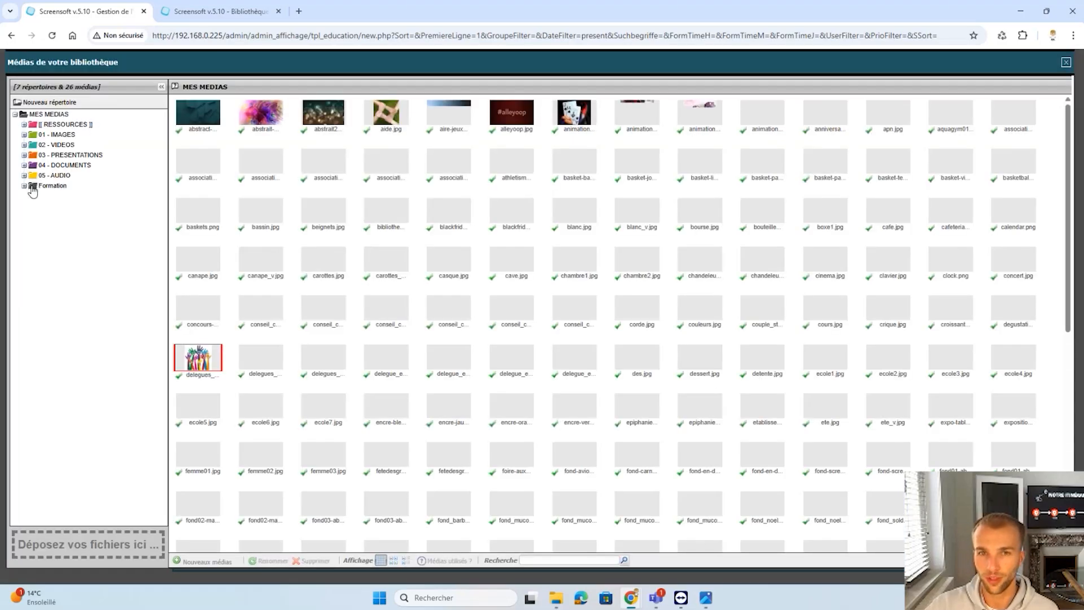
{"action": "left_click", "coordinate": [33, 189]}
Generate a landscape AI image in the Formation folder from the description "Tournoi UNSS"
{"action": "left_click", "coordinate": [264, 560]}
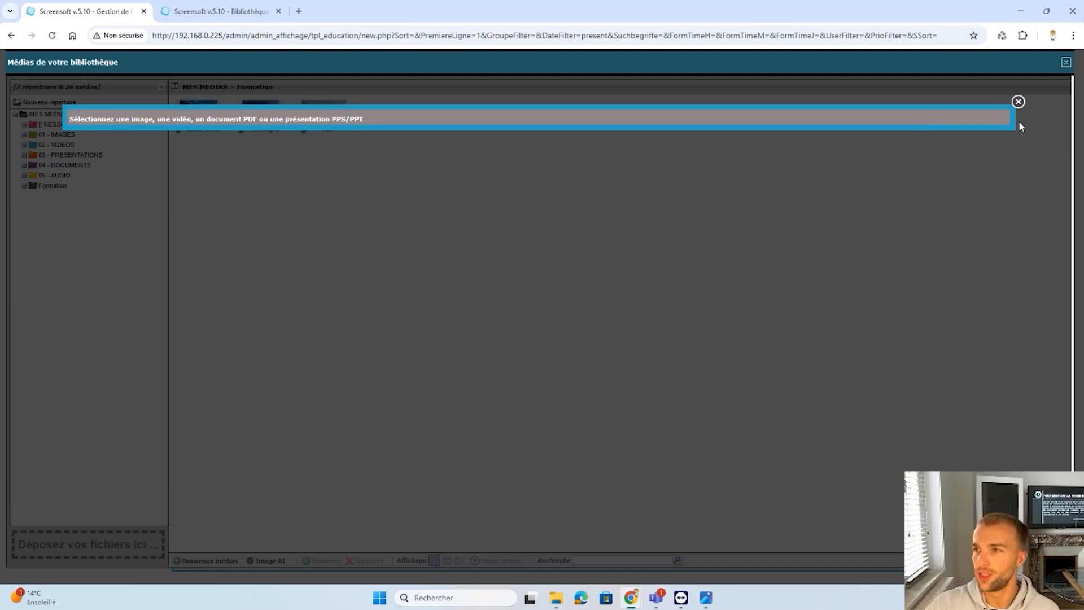
{"action": "left_click", "coordinate": [1018, 102]}
{"action": "left_click", "coordinate": [52, 187]}
{"action": "left_click", "coordinate": [197, 560]}
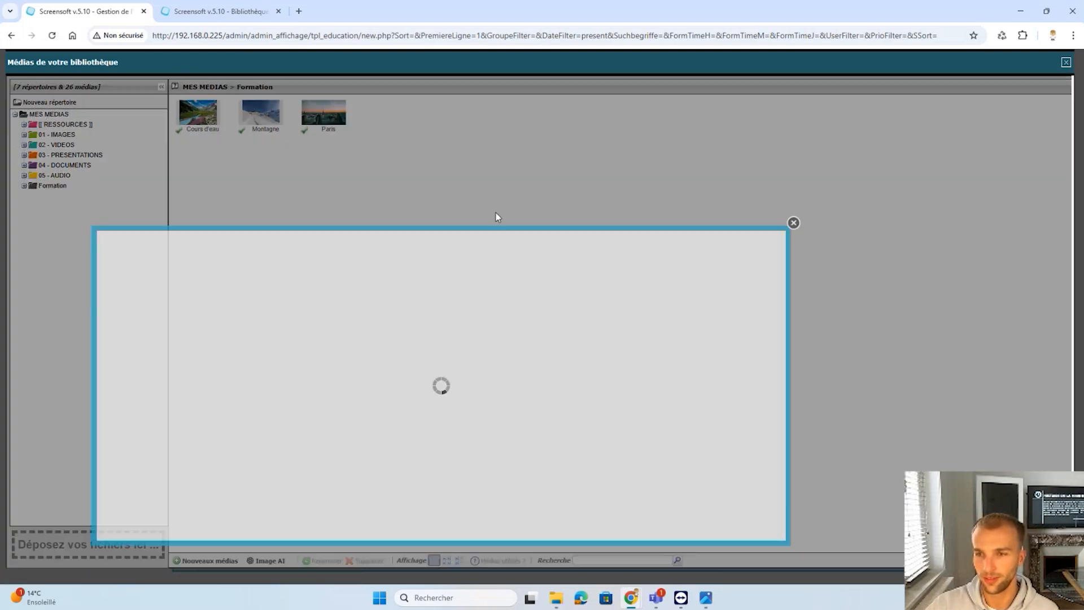
{"action": "left_click", "coordinate": [367, 131]}
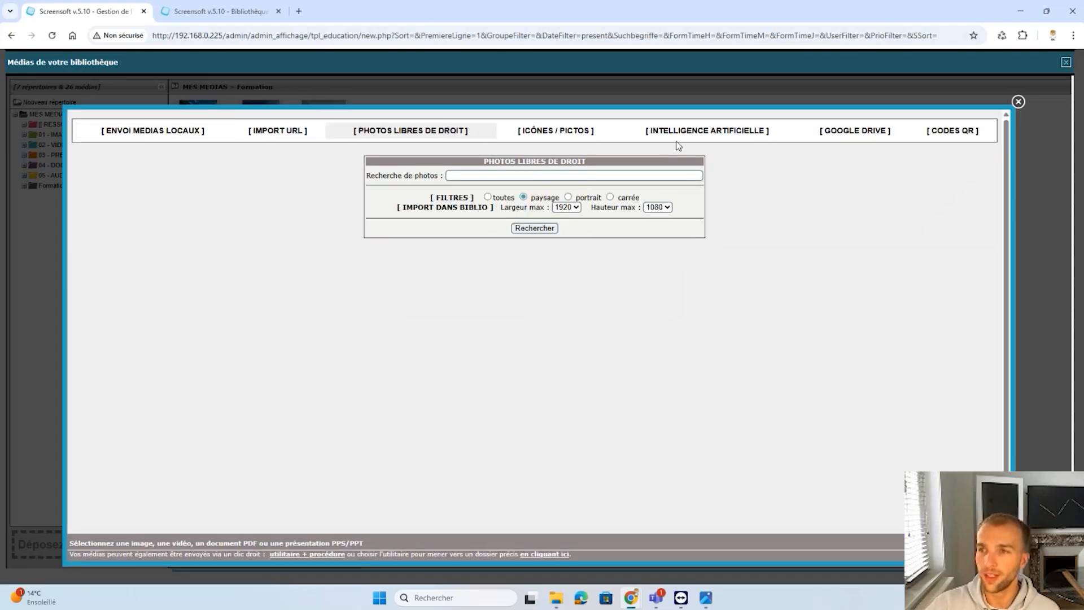
{"action": "left_click", "coordinate": [694, 134]}
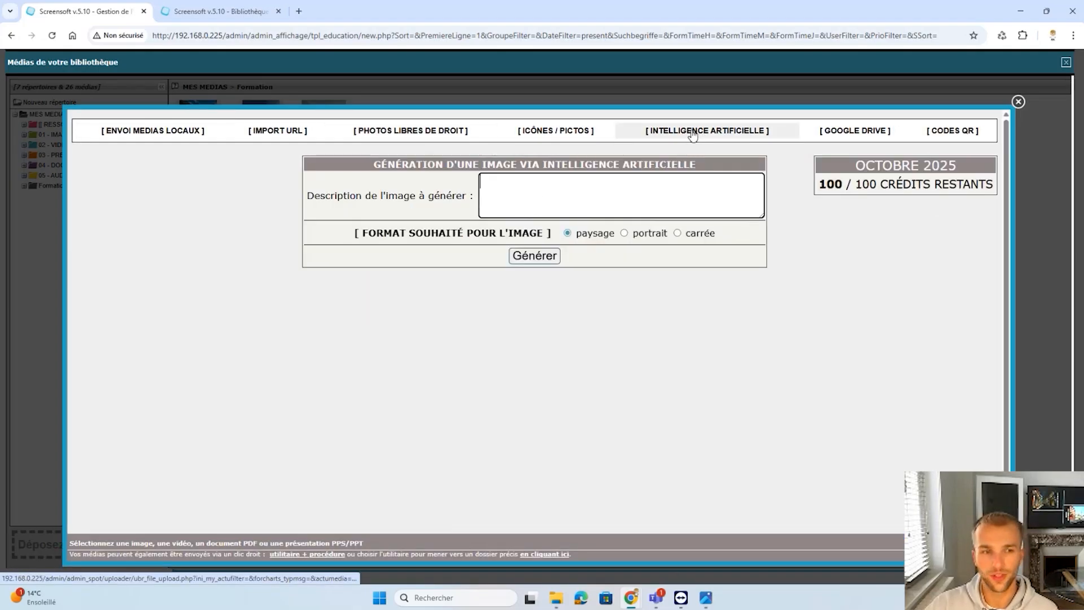
{"action": "type", "text": "Tournoi UNSS"}
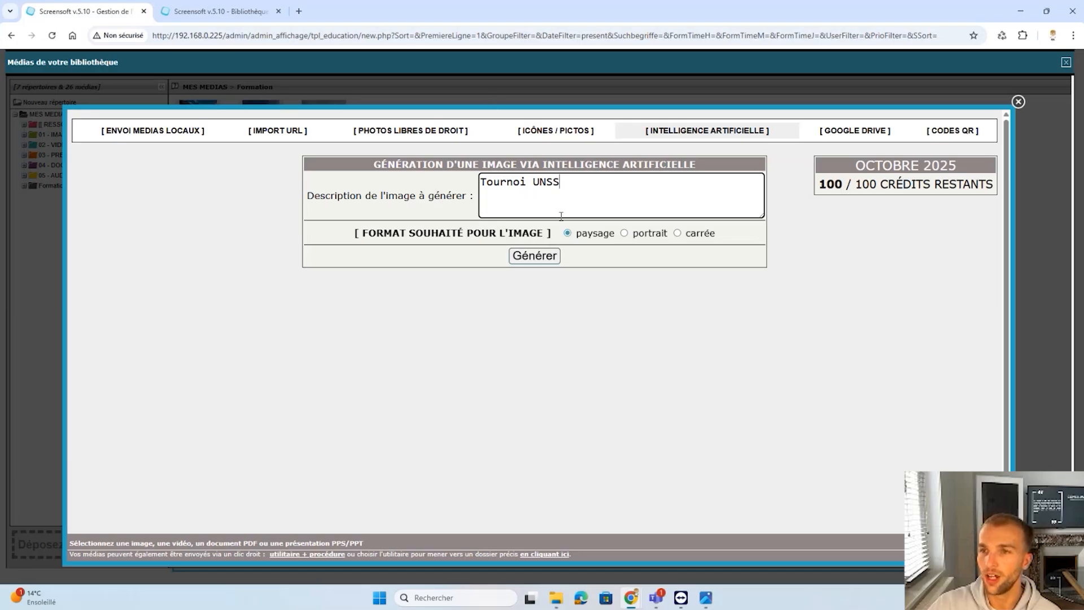
{"action": "left_click", "coordinate": [537, 255]}
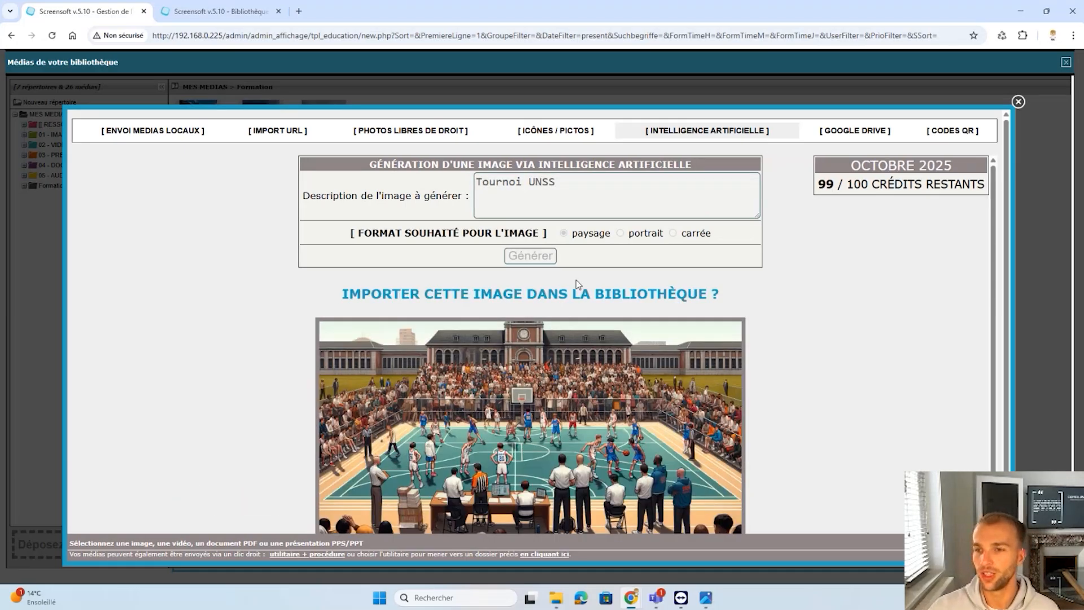
Import the generated Tournoi UNSS image into the library, assign it to Média #1 and refresh the message preview
{"action": "scroll", "coordinate": [542, 316], "scroll_direction": "down", "scroll_amount": 1}
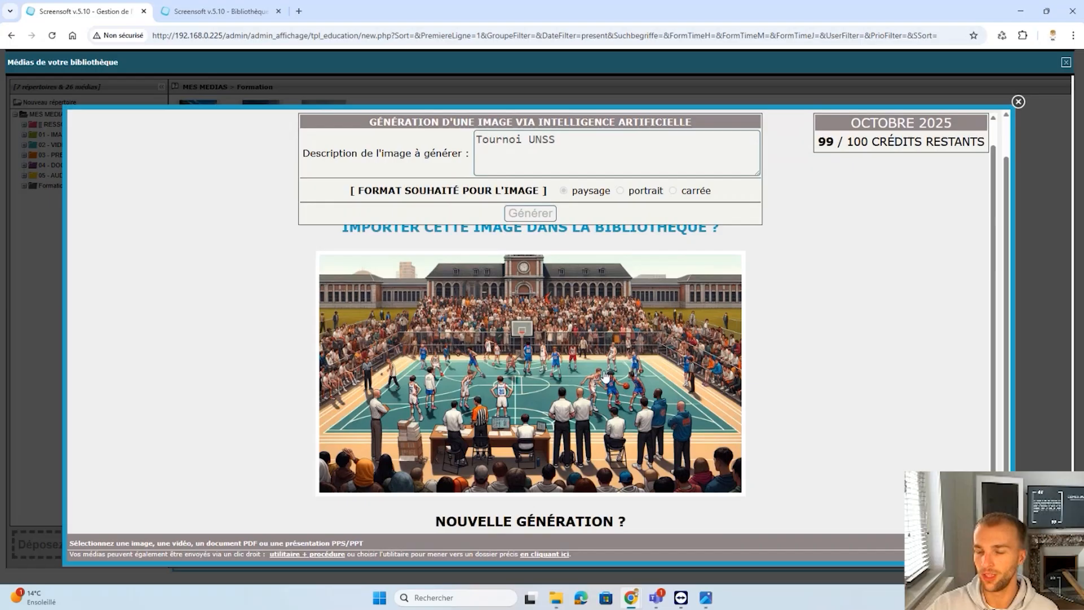
{"action": "left_click", "coordinate": [525, 330]}
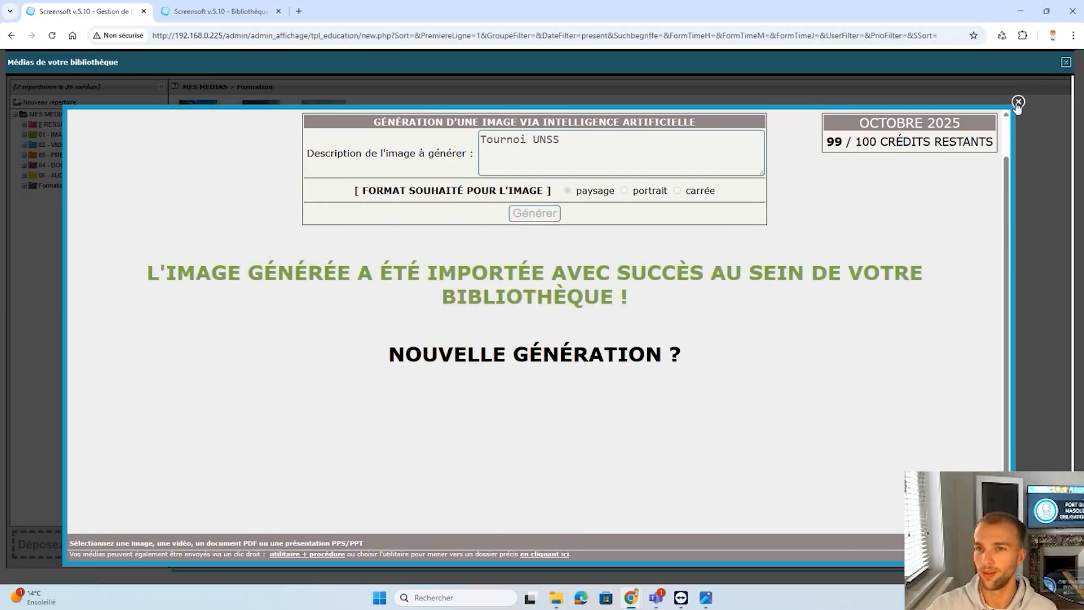
{"action": "left_click", "coordinate": [1018, 103]}
{"action": "left_click", "coordinate": [60, 185]}
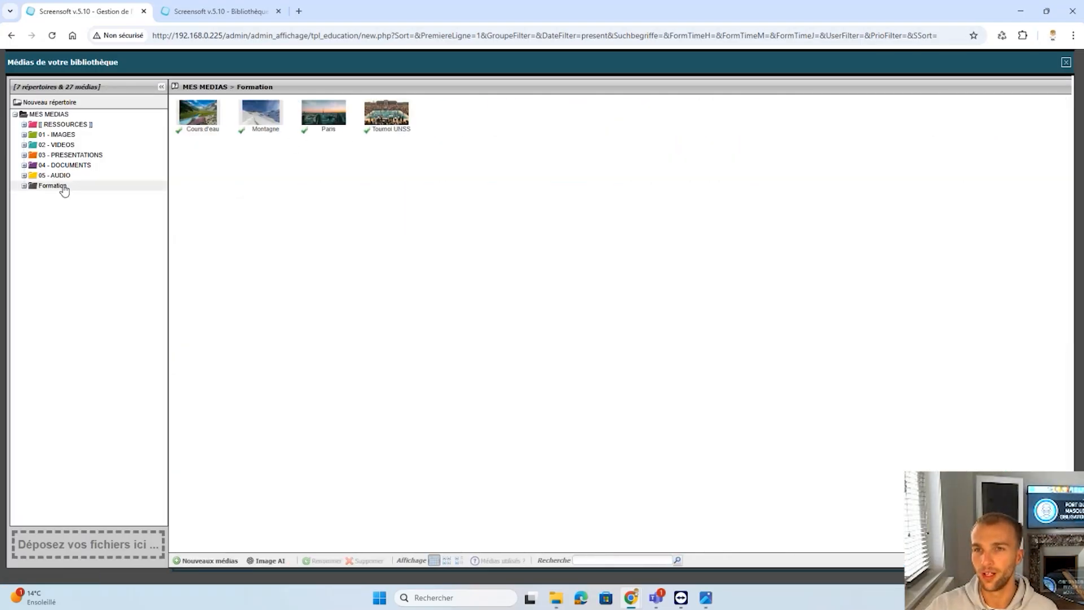
{"action": "left_click", "coordinate": [367, 139]}
{"action": "scroll", "coordinate": [351, 401], "scroll_direction": "up", "scroll_amount": 5}
{"action": "left_click", "coordinate": [242, 183]}
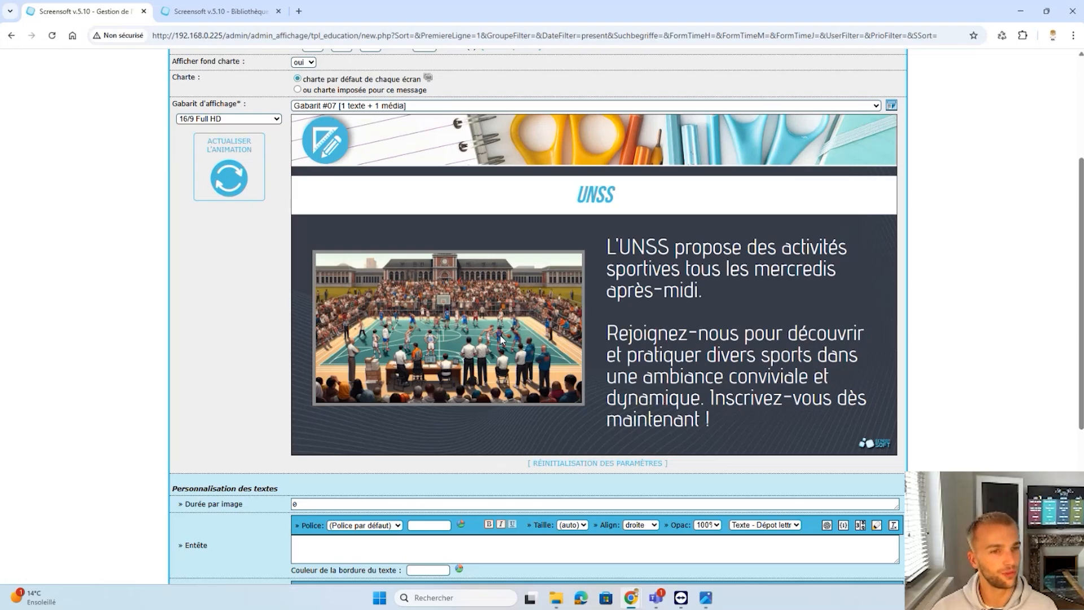
Set the Titre animation to "Texte - Barre" and its text size to 65
{"action": "scroll", "coordinate": [388, 360], "scroll_direction": "down", "scroll_amount": 4}
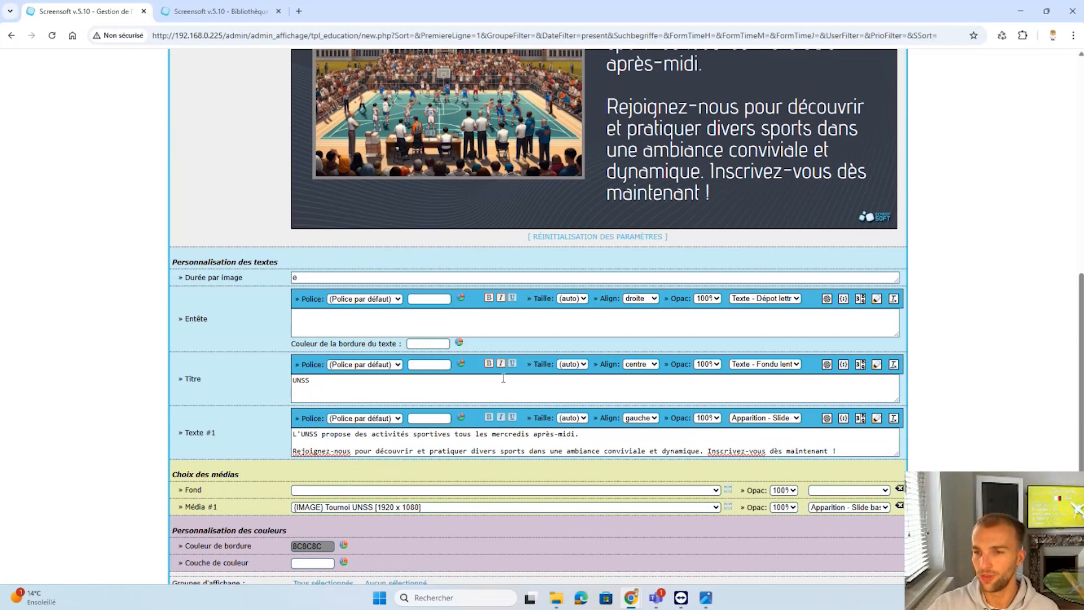
{"action": "left_click", "coordinate": [751, 364]}
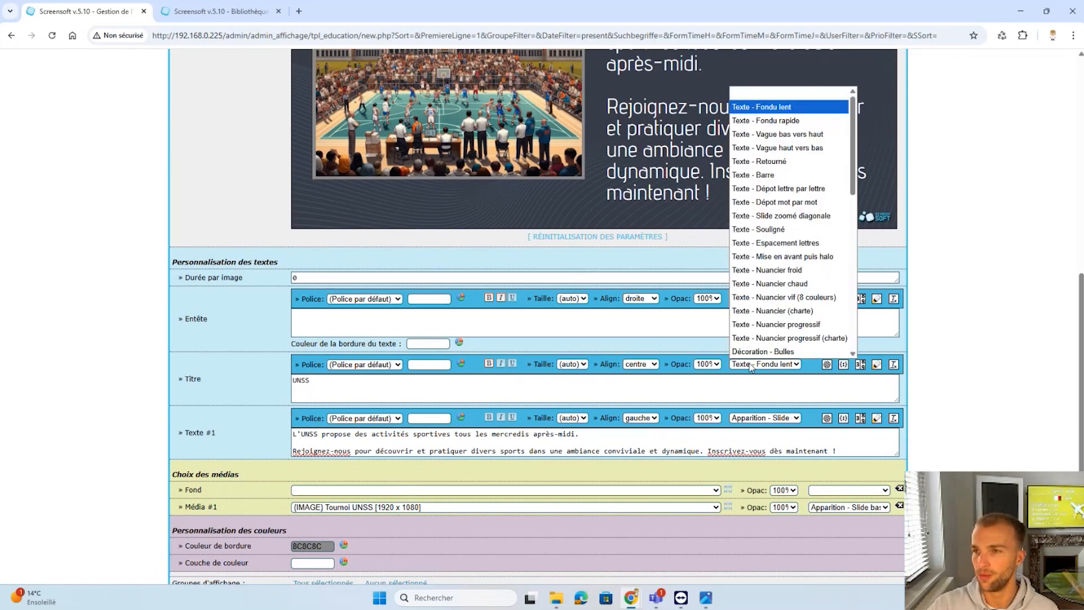
{"action": "left_click", "coordinate": [774, 177]}
{"action": "left_click", "coordinate": [576, 364]}
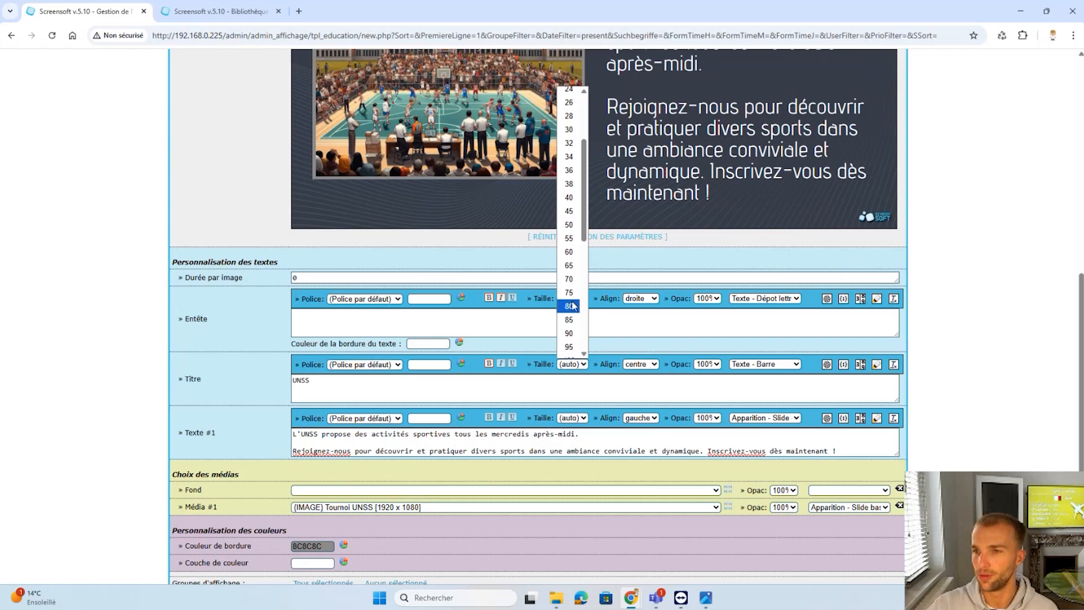
{"action": "left_click", "coordinate": [570, 261]}
Apply highlight tags to "Inscrivez-vous dès maintenant !" in Texte #1
{"action": "scroll", "coordinate": [491, 389], "scroll_direction": "down", "scroll_amount": 1}
{"action": "scroll", "coordinate": [491, 390], "scroll_direction": "down", "scroll_amount": 1}
{"action": "left_click_drag", "start_coordinate": [834, 393], "coordinate": [707, 394]}
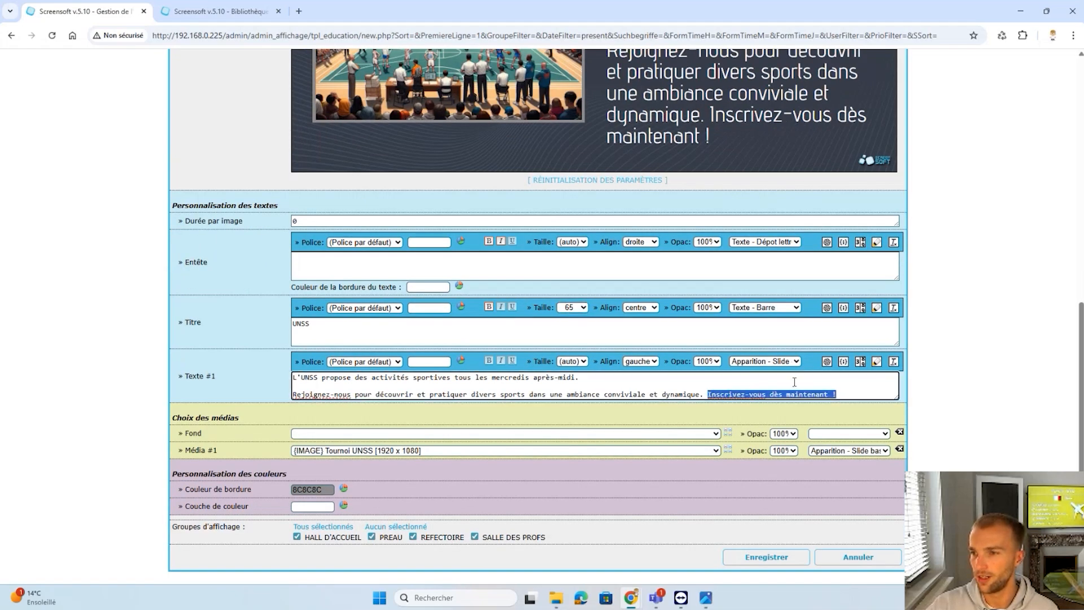
{"action": "left_click", "coordinate": [876, 361]}
{"action": "left_click", "coordinate": [427, 394]}
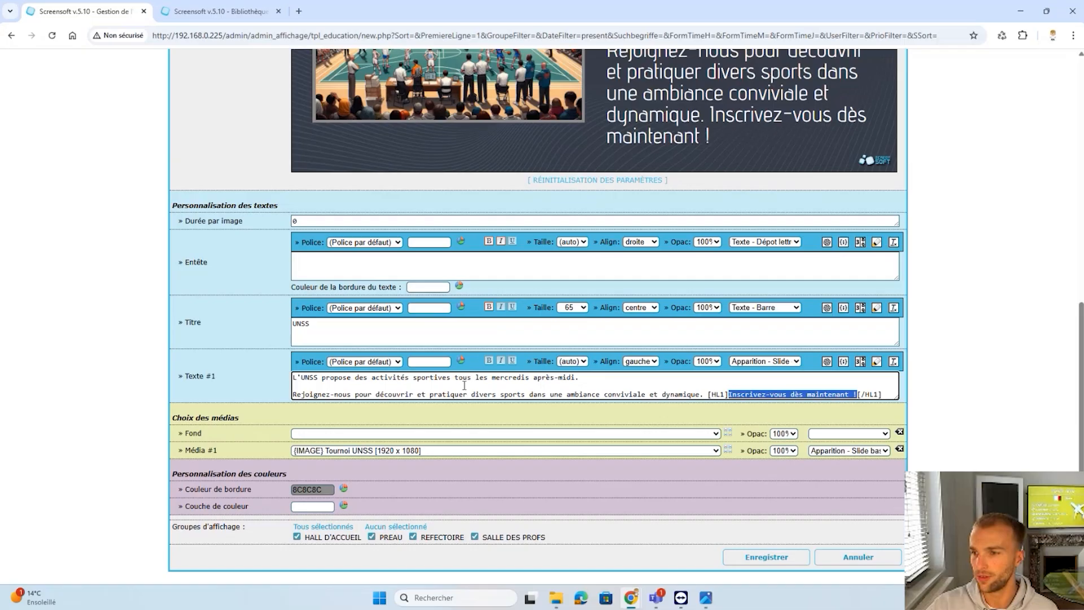
Set Média #1's animation to "Apparition - Slide fondu", clear the Couleur de bordure value and refresh the preview
{"action": "left_click", "coordinate": [867, 451]}
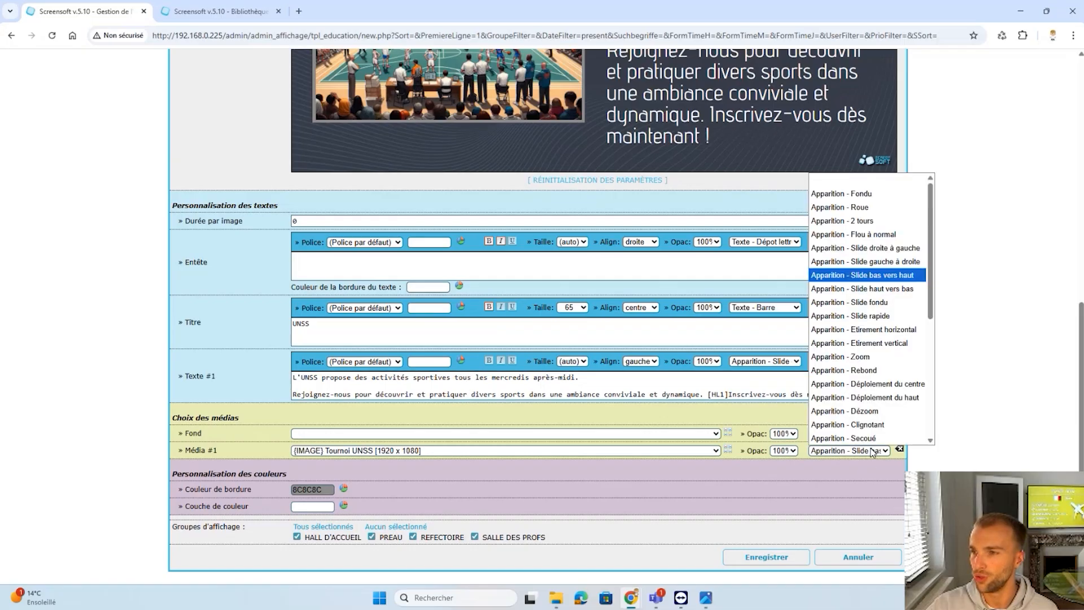
{"action": "left_click", "coordinate": [880, 307]}
{"action": "left_click_drag", "start_coordinate": [292, 489], "coordinate": [337, 489]}
{"action": "key", "text": "BackSpace"}
{"action": "left_click", "coordinate": [481, 493]}
{"action": "scroll", "coordinate": [482, 496], "scroll_direction": "up", "scroll_amount": 6}
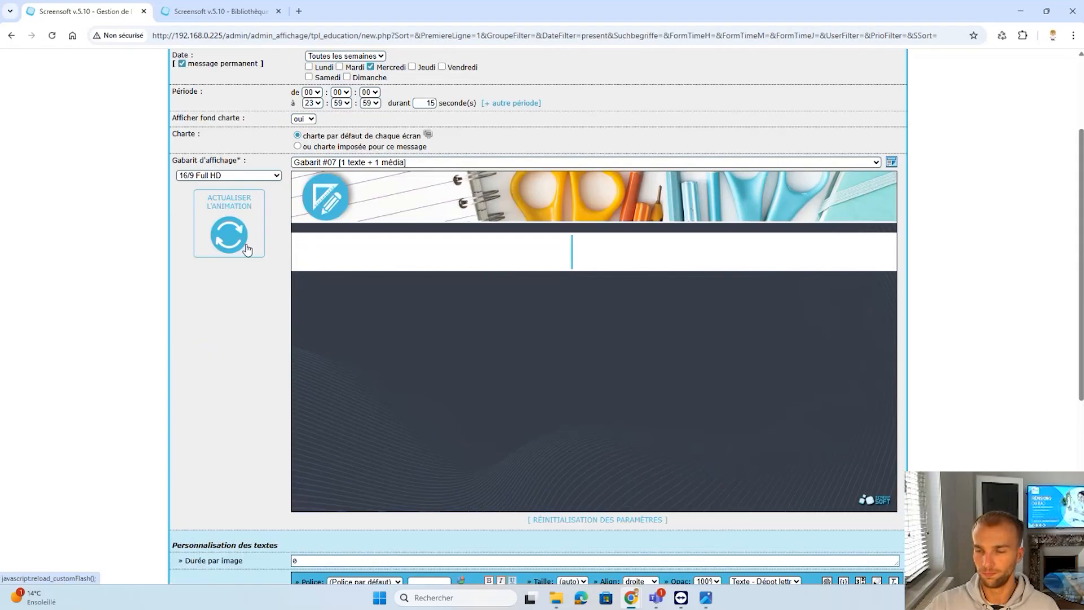
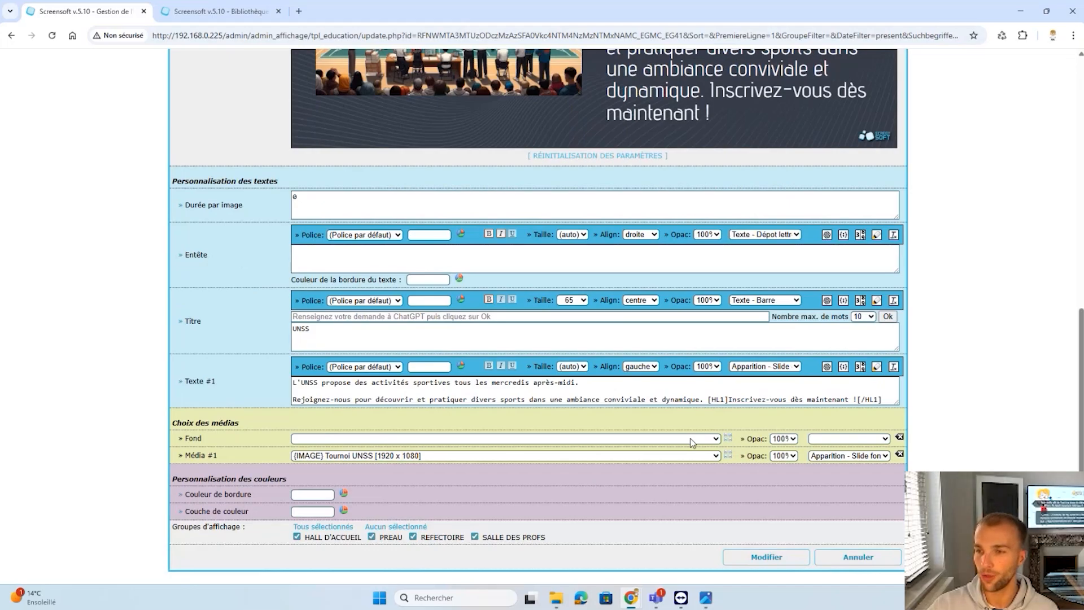
Review the AI image generation form and its credits from Média #1's library, and return to the UNSS message form
{"action": "left_click", "coordinate": [728, 454]}
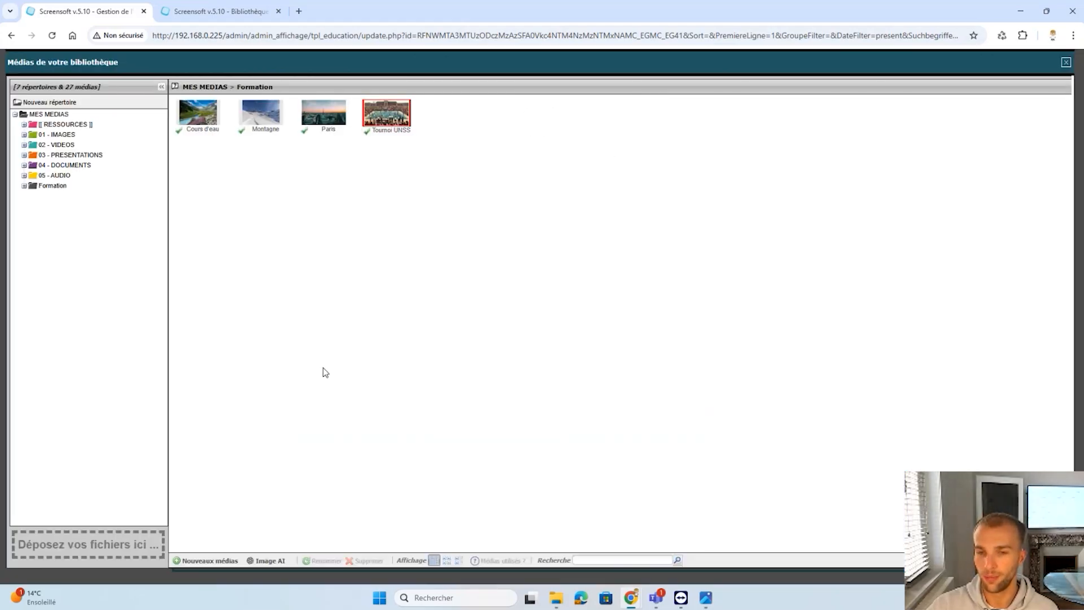
{"action": "left_click", "coordinate": [223, 561]}
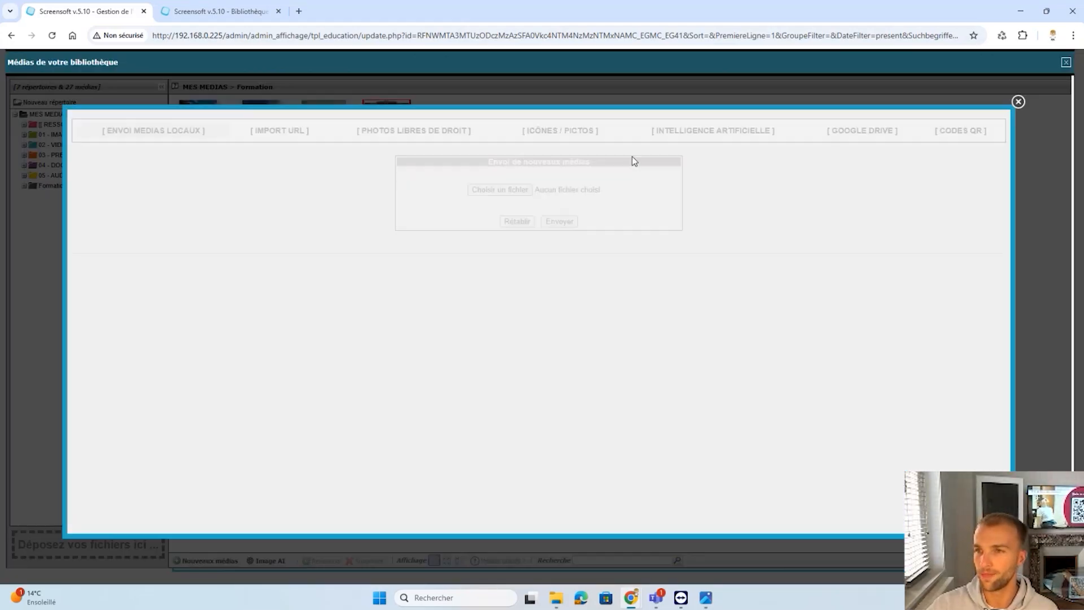
{"action": "left_click", "coordinate": [702, 132]}
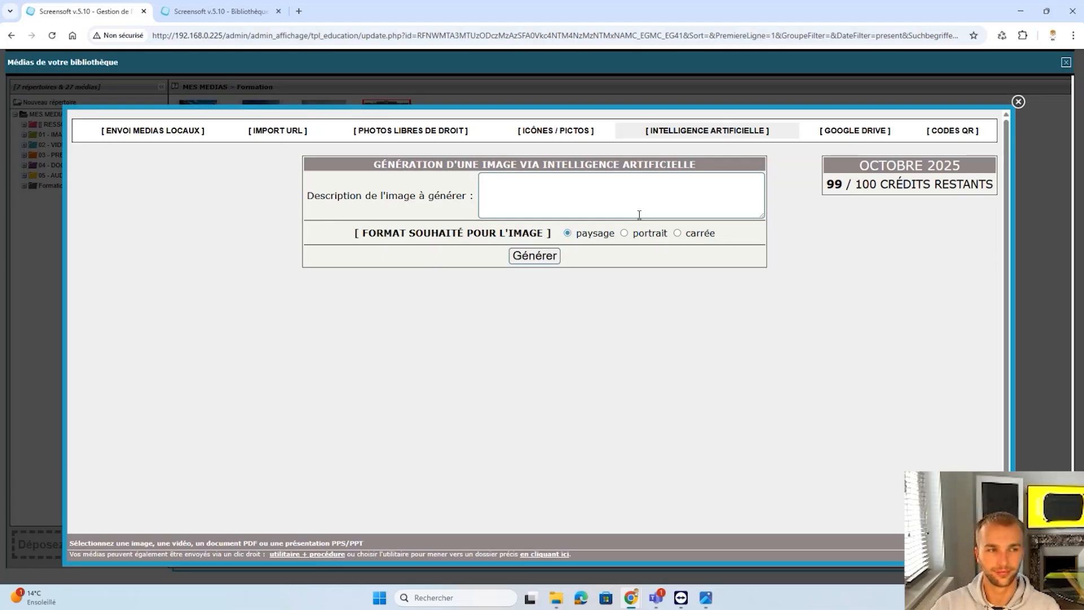
{"action": "left_click", "coordinate": [1018, 101]}
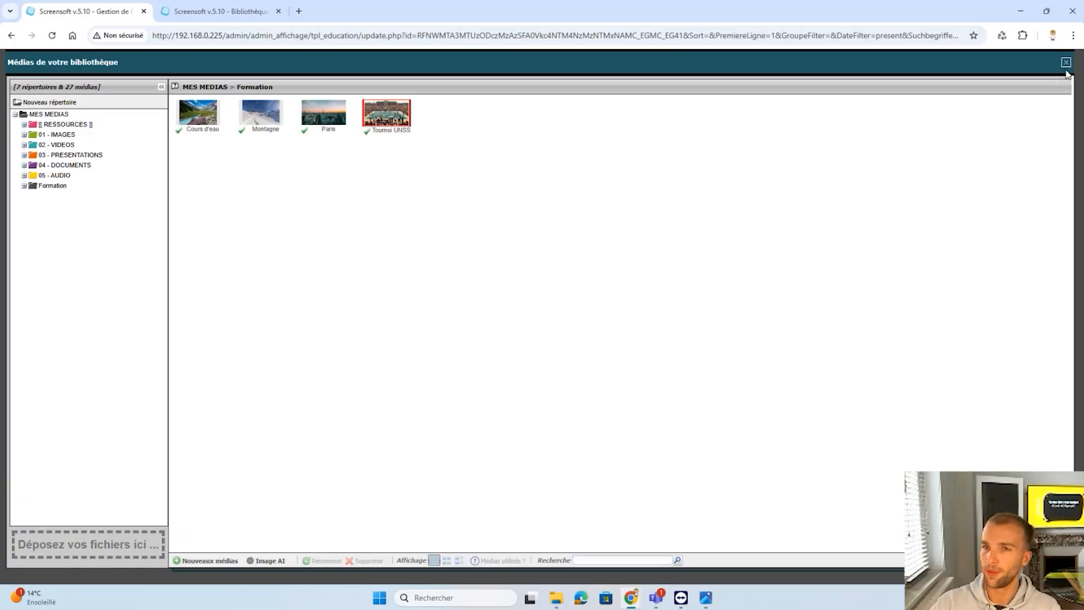
{"action": "left_click", "coordinate": [1062, 63]}
{"action": "scroll", "coordinate": [225, 167], "scroll_direction": "up", "scroll_amount": 10}
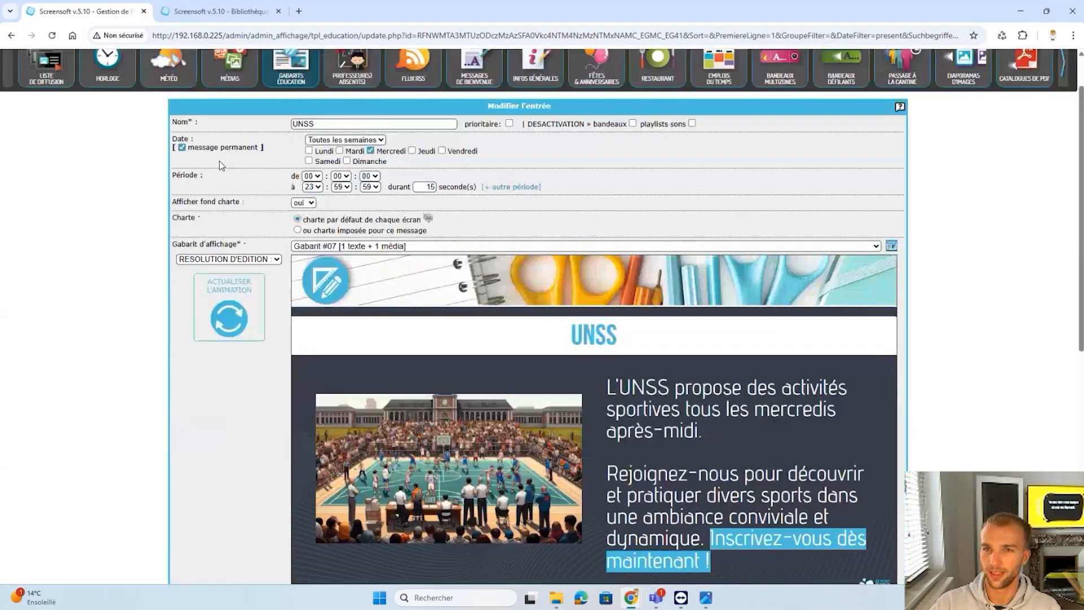
Leave the UNSS message form and go to the Professeur(s) absent(s) message list
{"action": "left_click", "coordinate": [281, 134]}
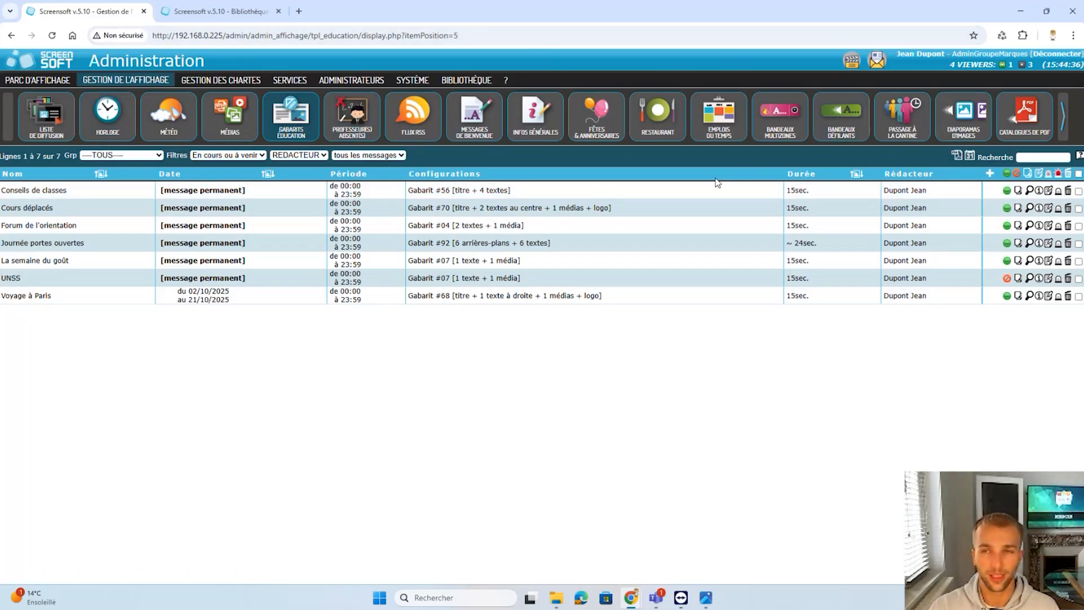
{"action": "left_click", "coordinate": [353, 115]}
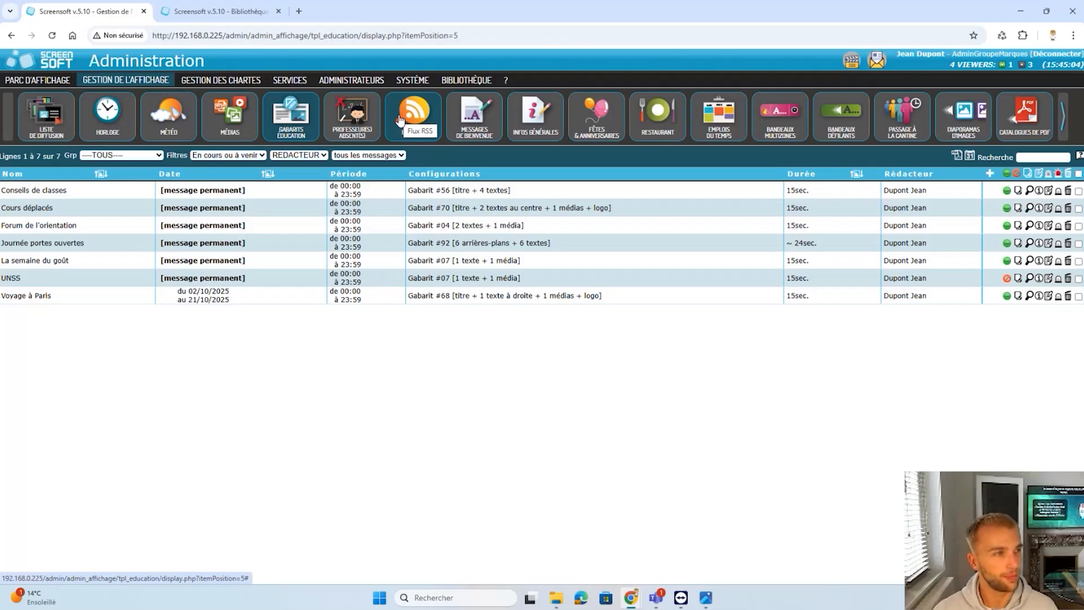
{"action": "left_click", "coordinate": [351, 116]}
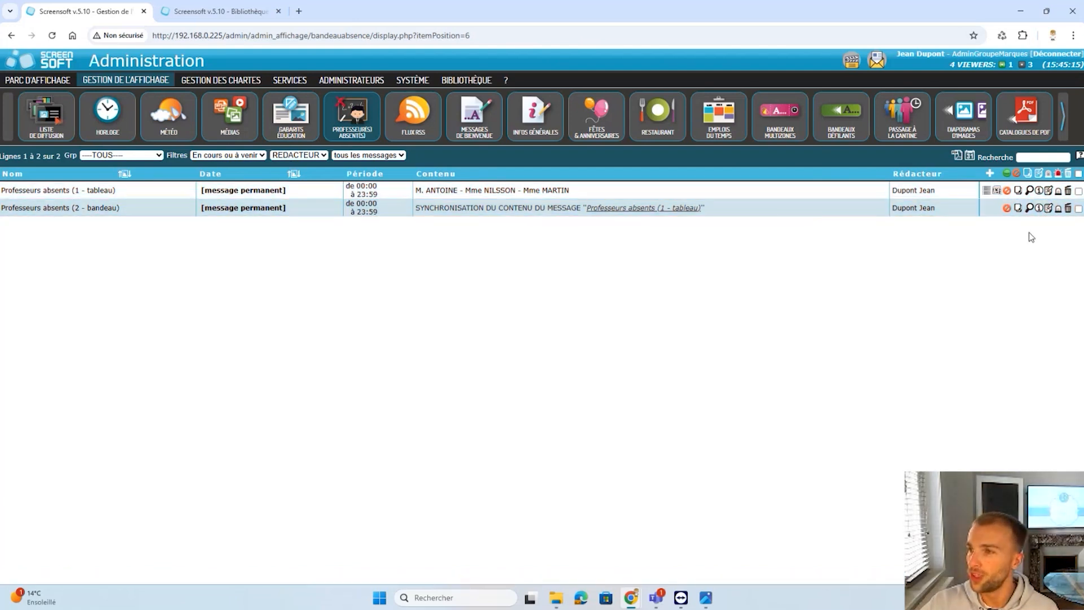
Open the teacher list of "Professeurs absents (1 - tableau)" and review its entries
{"action": "left_click", "coordinate": [985, 193]}
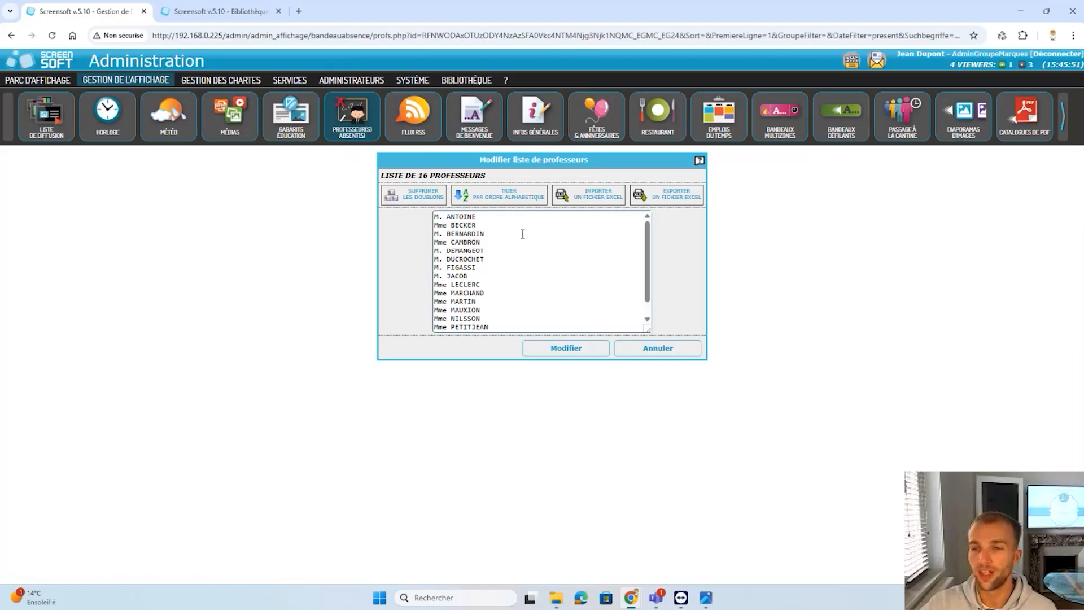
{"action": "scroll", "coordinate": [522, 234], "scroll_direction": "down", "scroll_amount": 1}
{"action": "left_click_drag", "start_coordinate": [479, 328], "coordinate": [438, 208]}
{"action": "left_click", "coordinate": [446, 226]}
{"action": "left_click", "coordinate": [485, 322]}
{"action": "left_click", "coordinate": [481, 232]}
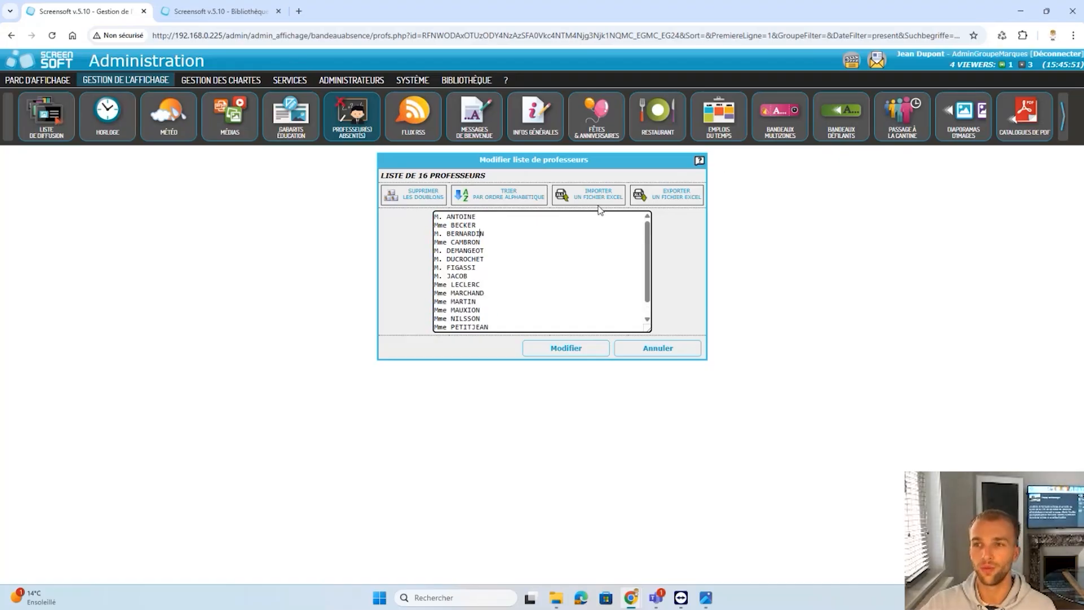
Show the Excel file import option for the teacher list, and close the list without changing it
{"action": "left_click", "coordinate": [585, 192]}
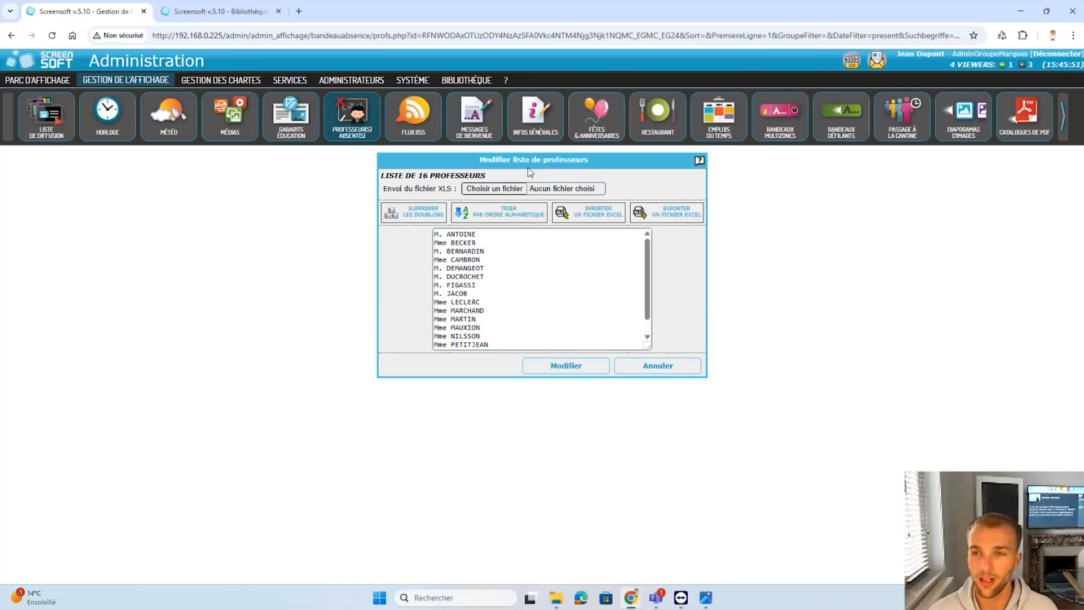
{"action": "scroll", "coordinate": [552, 281], "scroll_direction": "down", "scroll_amount": 1}
{"action": "left_click_drag", "start_coordinate": [476, 344], "coordinate": [442, 234]}
{"action": "left_click", "coordinate": [597, 294]}
{"action": "left_click", "coordinate": [639, 379]}
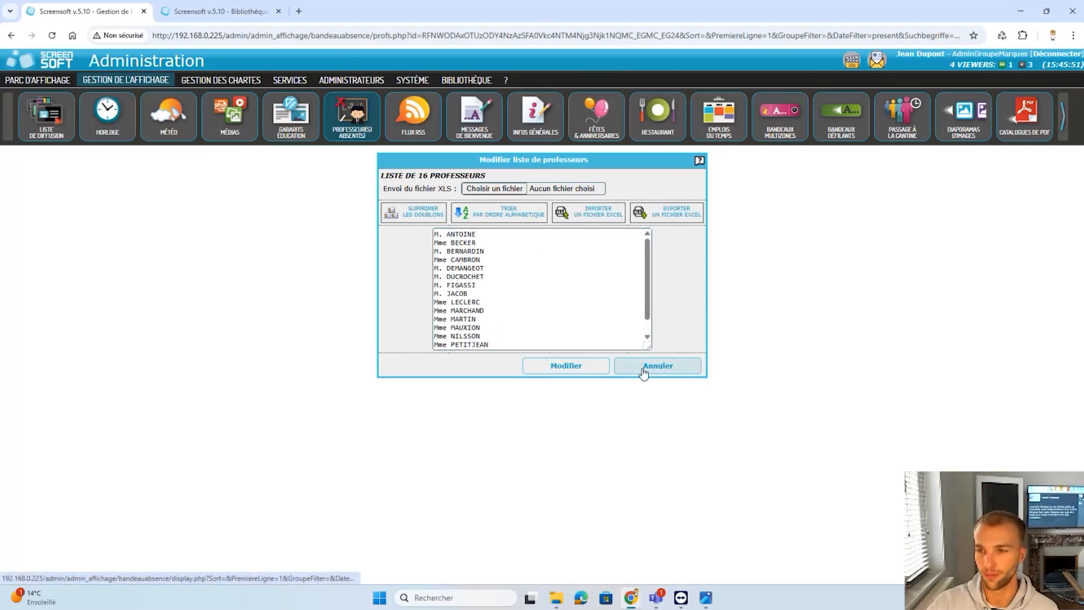
{"action": "left_click", "coordinate": [643, 371]}
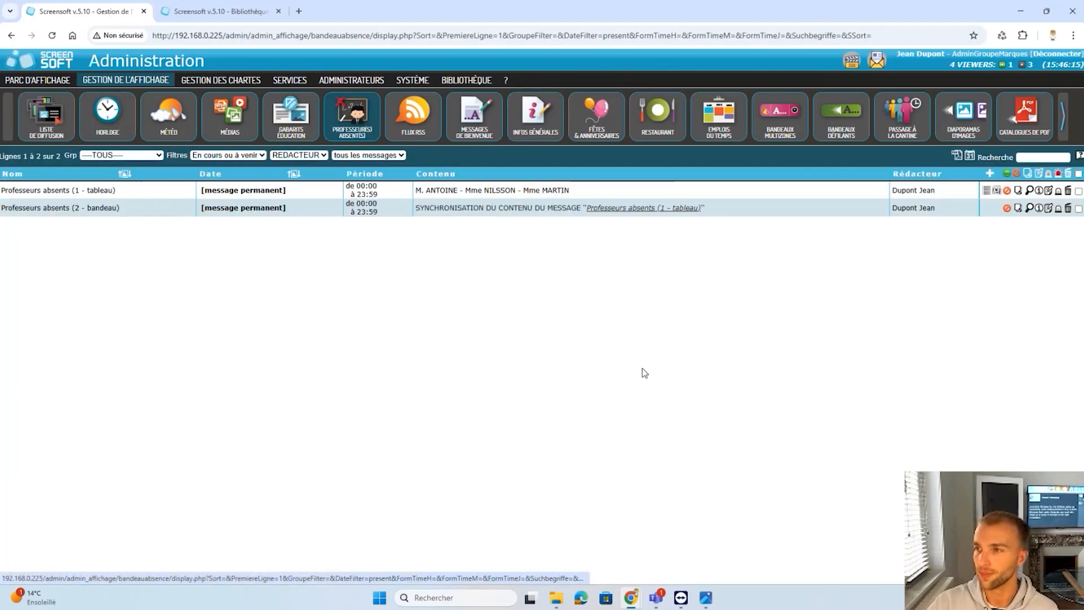
Open "Professeurs absents (1 - tableau)" for editing and remove all three listed absent teachers
{"action": "left_click", "coordinate": [1048, 190]}
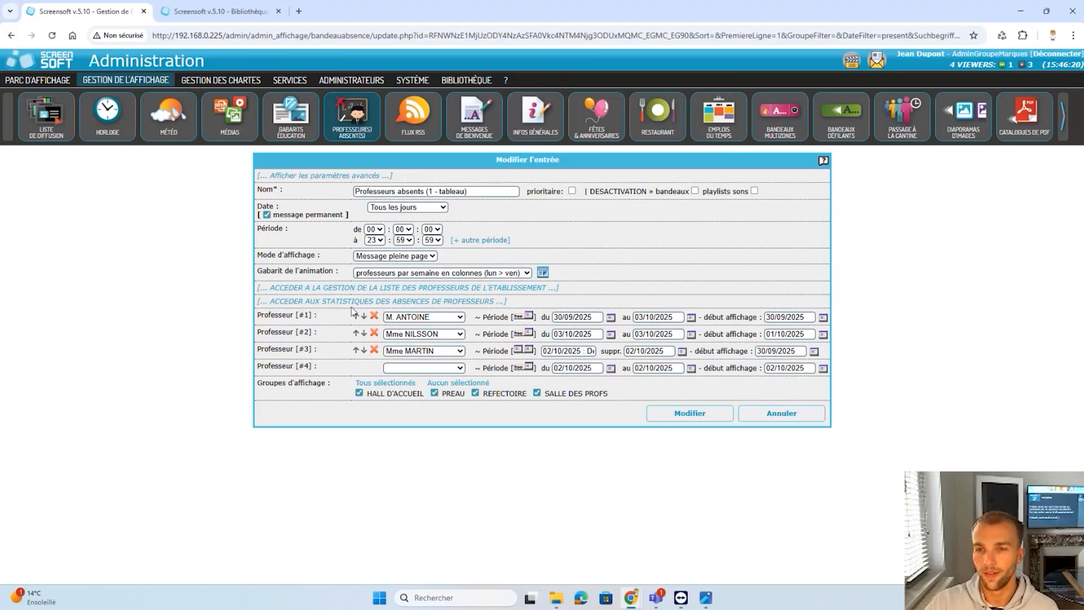
{"action": "left_click", "coordinate": [374, 317]}
{"action": "left_click", "coordinate": [374, 316]}
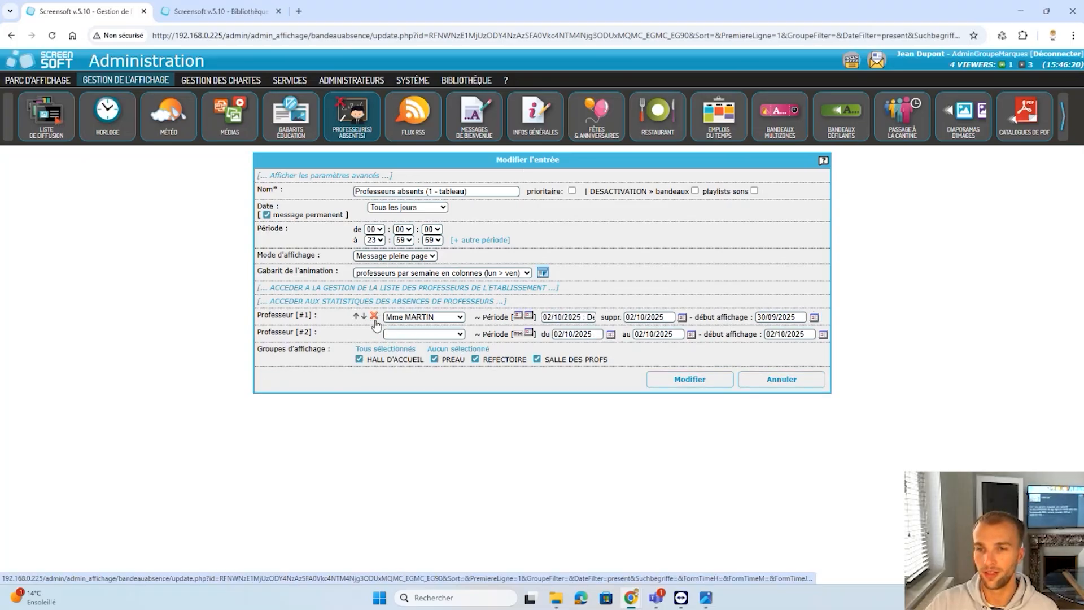
{"action": "left_click", "coordinate": [374, 316]}
{"action": "left_click_drag", "start_coordinate": [331, 315], "coordinate": [260, 325]}
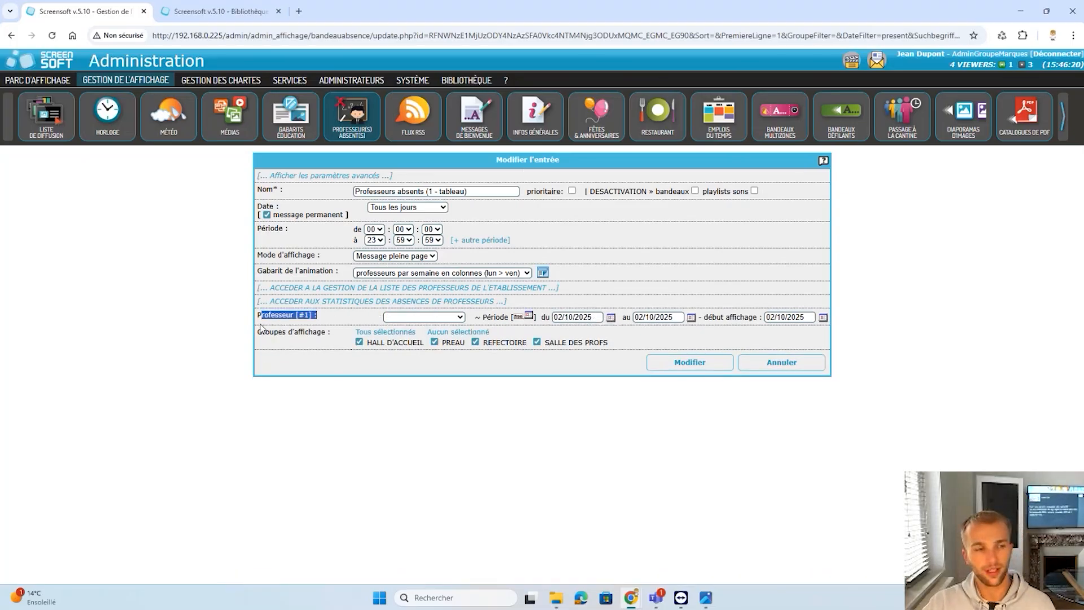
{"action": "double_click", "coordinate": [397, 324]}
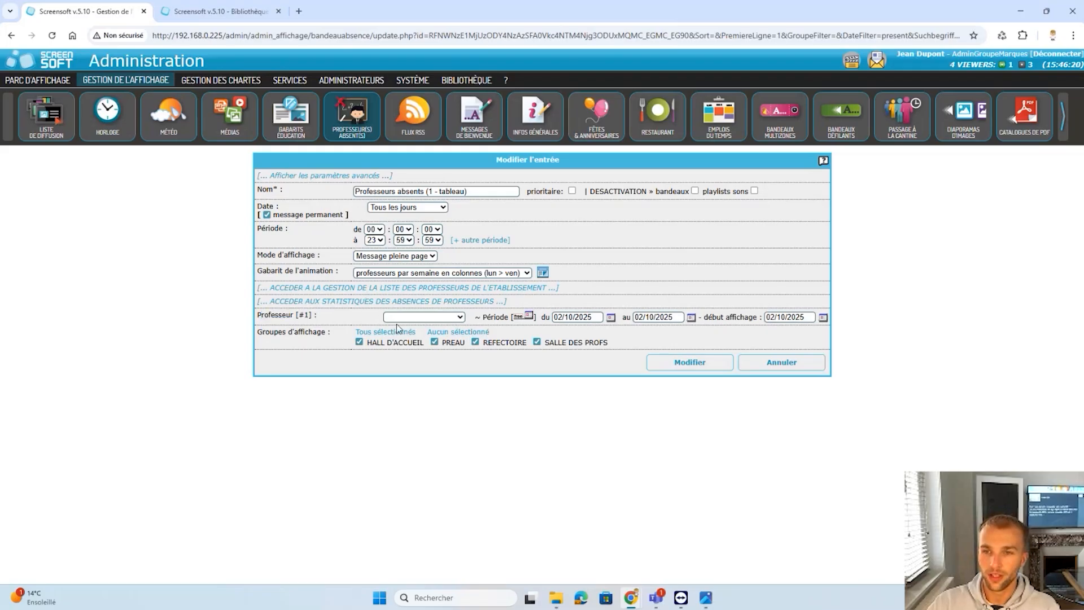
Add the eighth teacher in the list as Professeur #1, absent from 02/10/2025 to 03/10/2025
{"action": "left_click", "coordinate": [429, 317]}
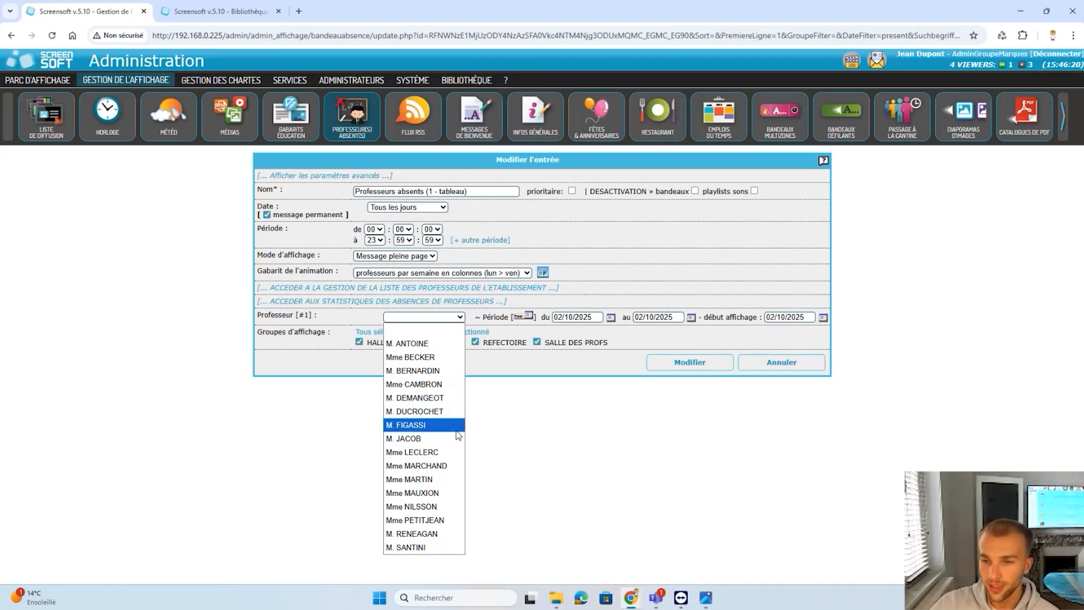
{"action": "left_click", "coordinate": [406, 439]}
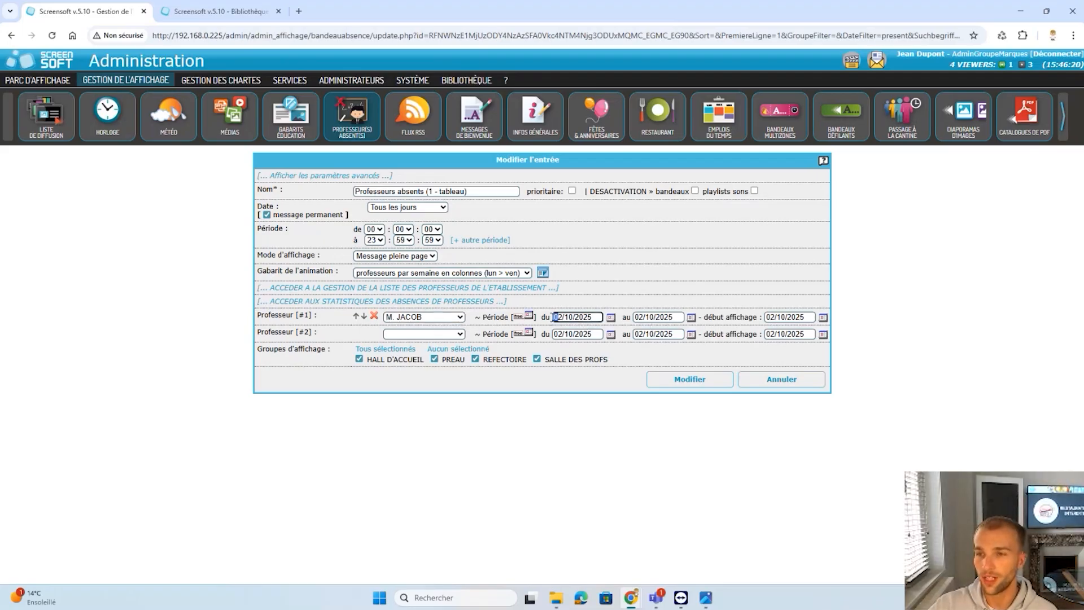
{"action": "left_click", "coordinate": [691, 318]}
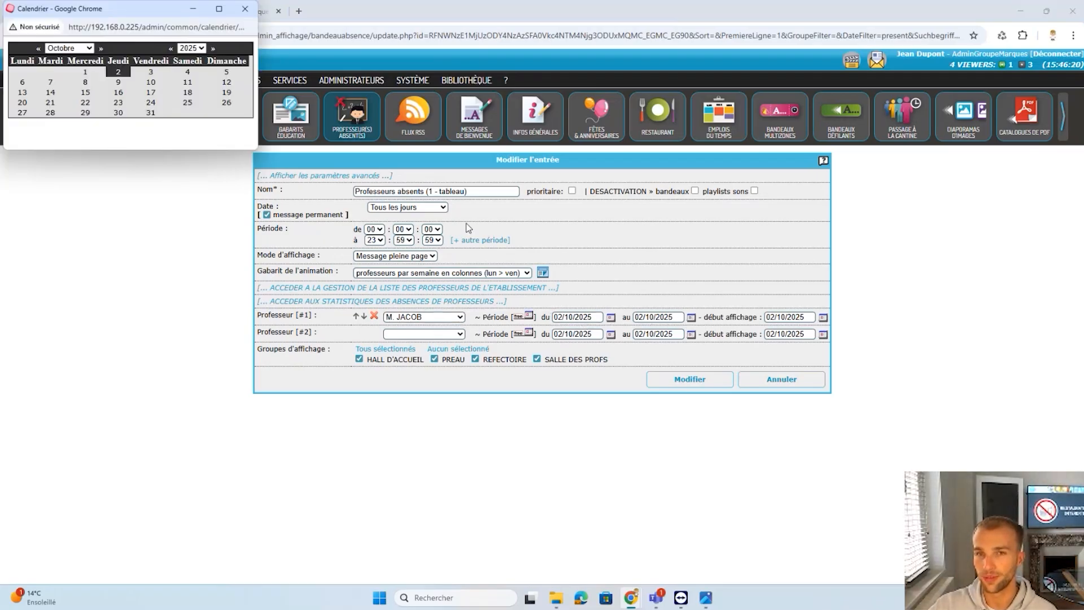
{"action": "left_click", "coordinate": [149, 79]}
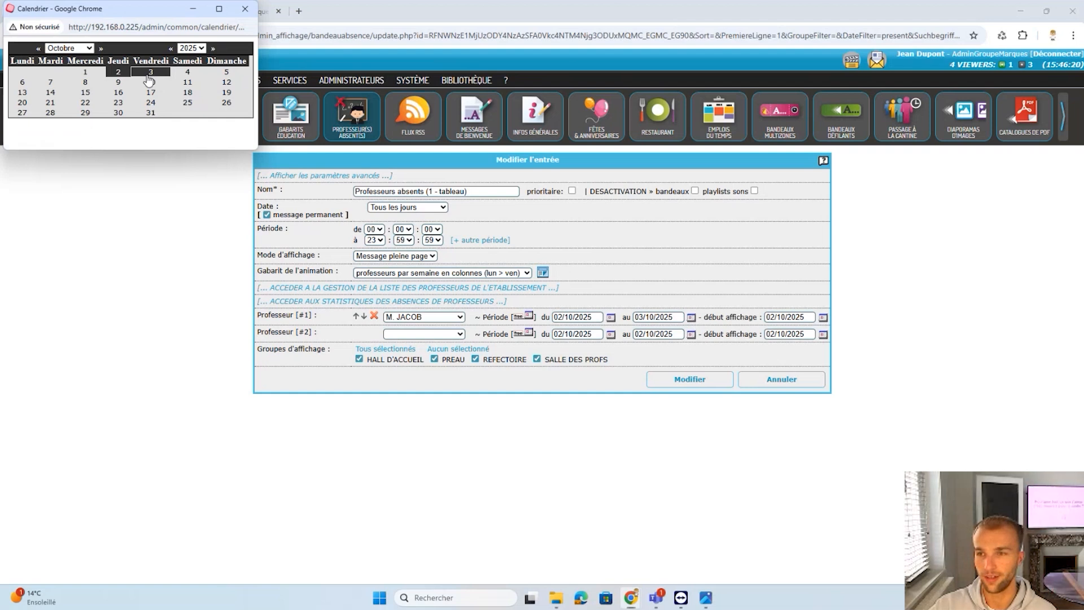
{"action": "left_click", "coordinate": [559, 320]}
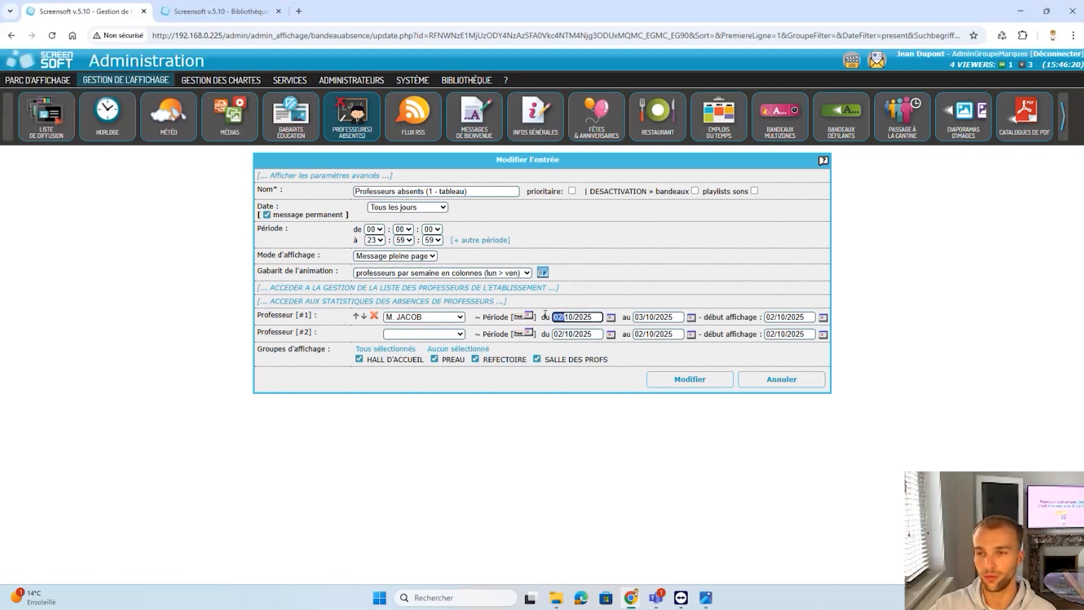
{"action": "left_click", "coordinate": [639, 317]}
Add the second teacher in the list as Professeur #2, absent from 06/10/2025 to 10/10/2025
{"action": "left_click", "coordinate": [418, 334]}
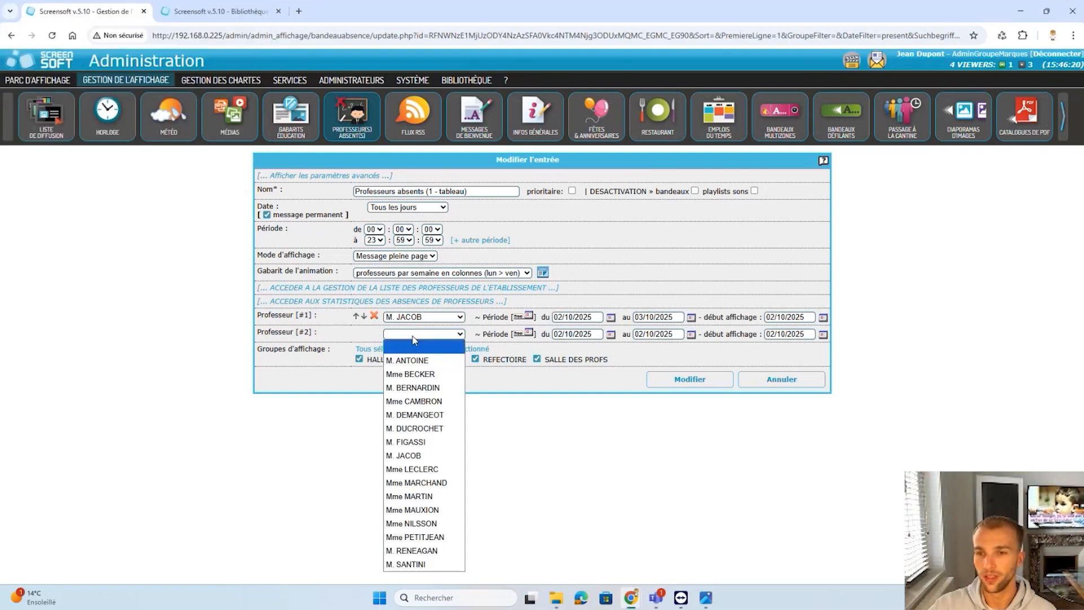
{"action": "left_click", "coordinate": [406, 374]}
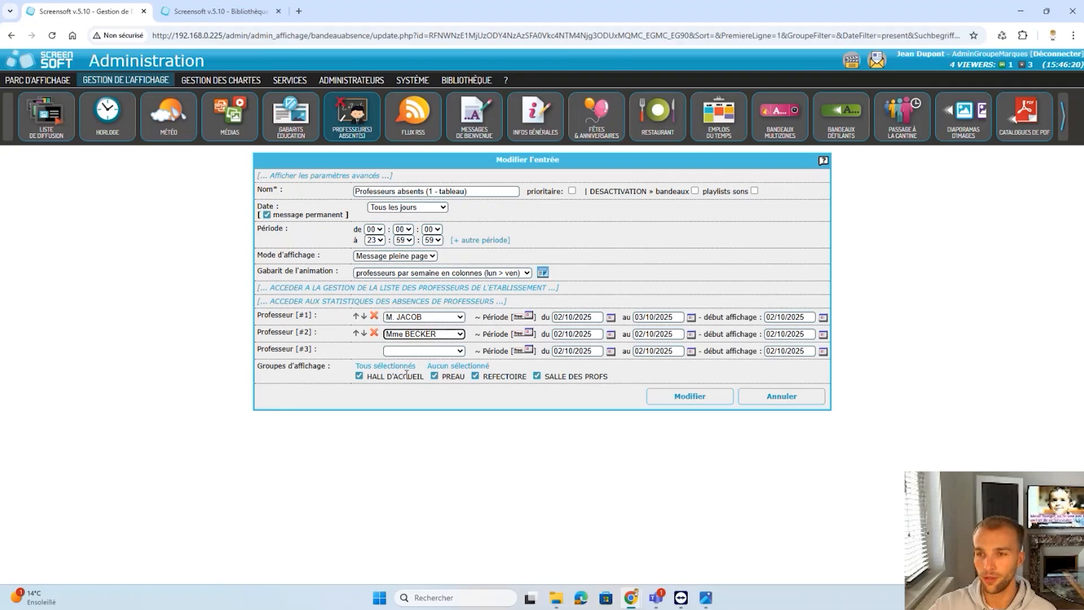
{"action": "left_click", "coordinate": [609, 335]}
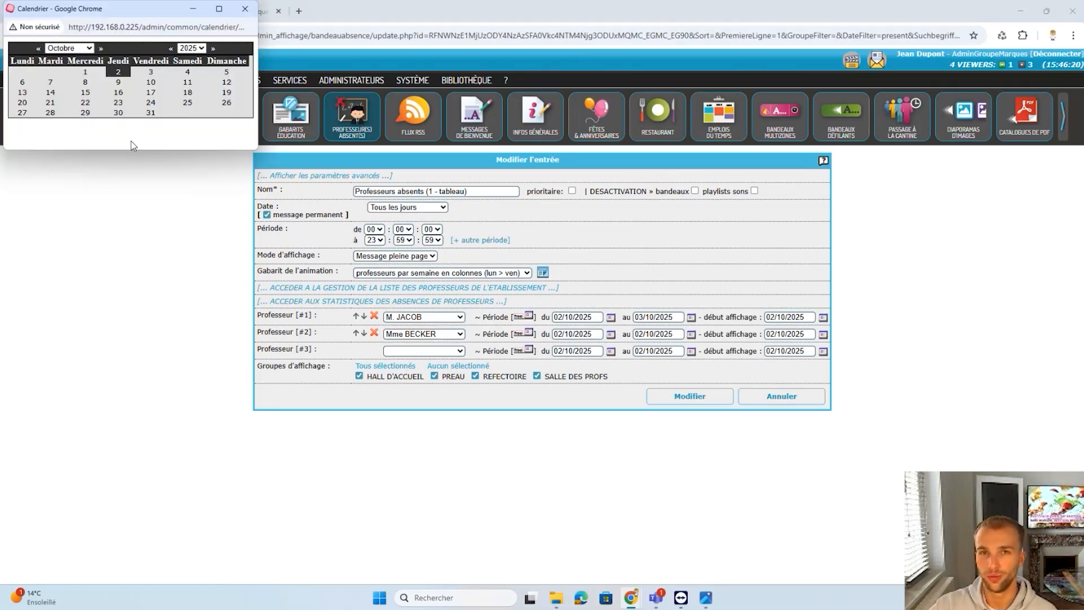
{"action": "left_click", "coordinate": [22, 82]}
{"action": "left_click", "coordinate": [691, 334]}
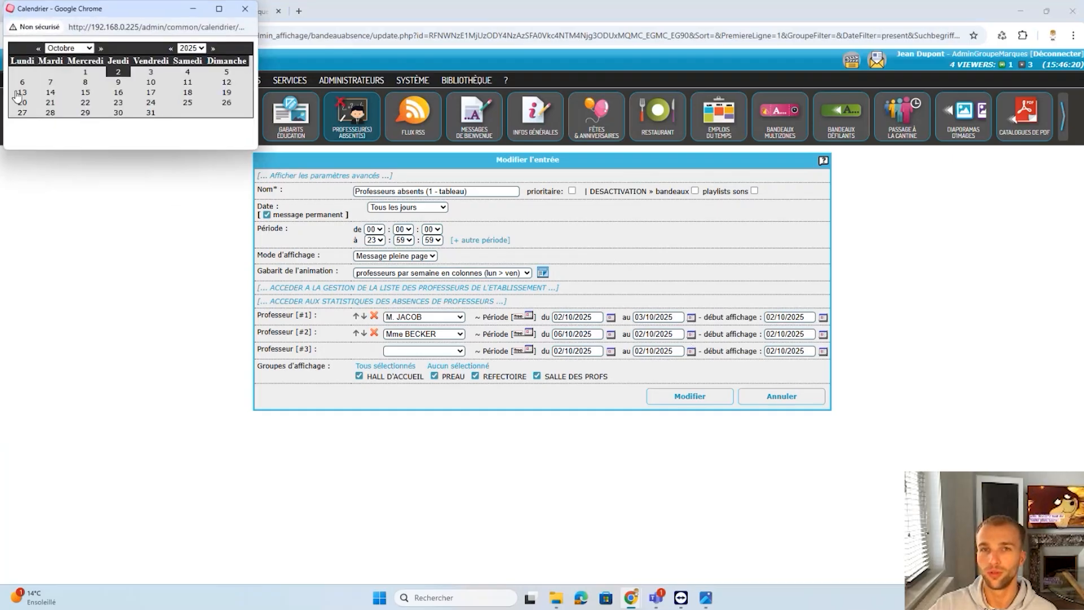
{"action": "left_click", "coordinate": [151, 82]}
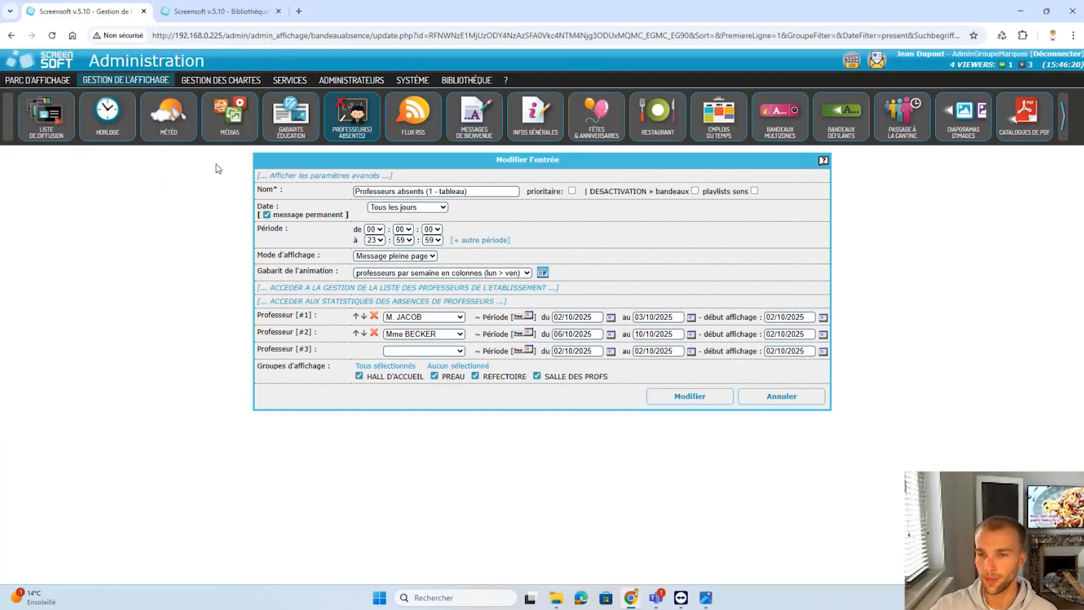
Add the last teacher in the list as Professeur #3, switch to a free-text period and enter 03/10/2025
{"action": "left_click", "coordinate": [420, 351]}
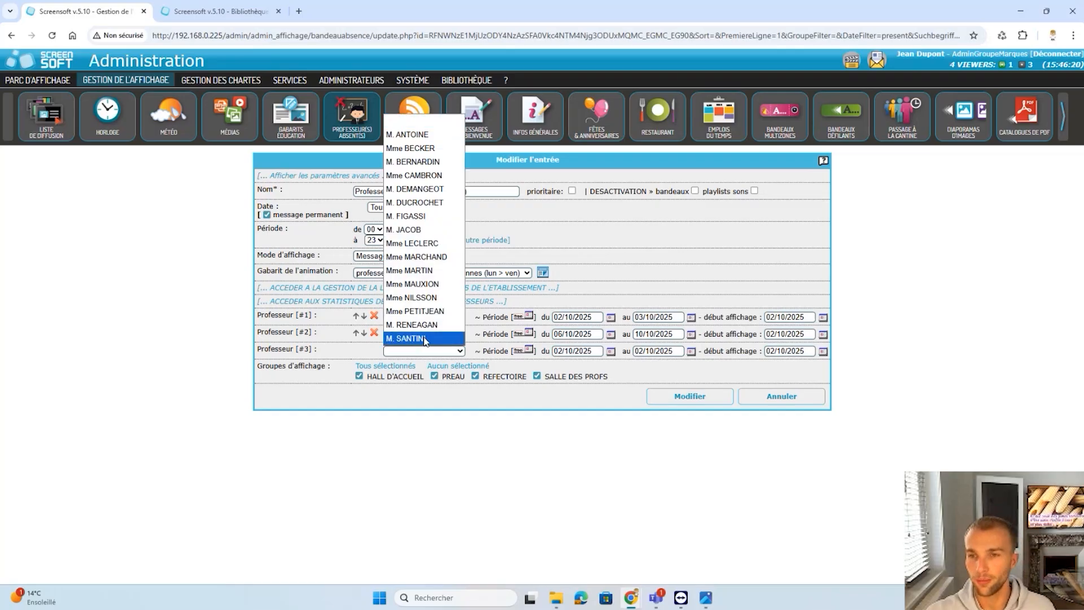
{"action": "left_click", "coordinate": [424, 338]}
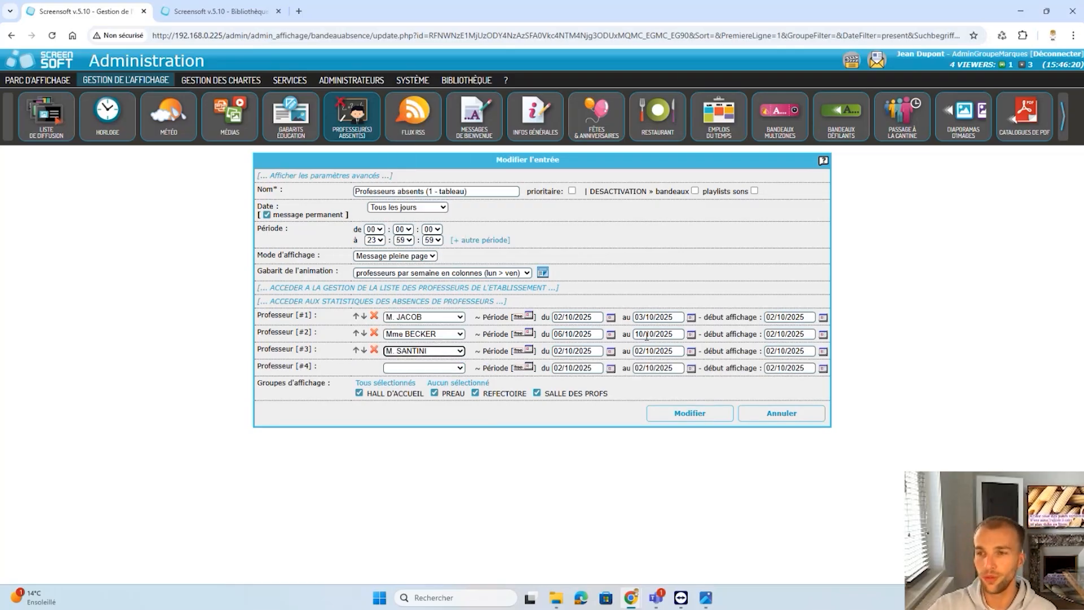
{"action": "right_click", "coordinate": [515, 357]}
{"action": "left_click", "coordinate": [513, 433]}
{"action": "left_click_drag", "start_coordinate": [483, 351], "coordinate": [520, 354]}
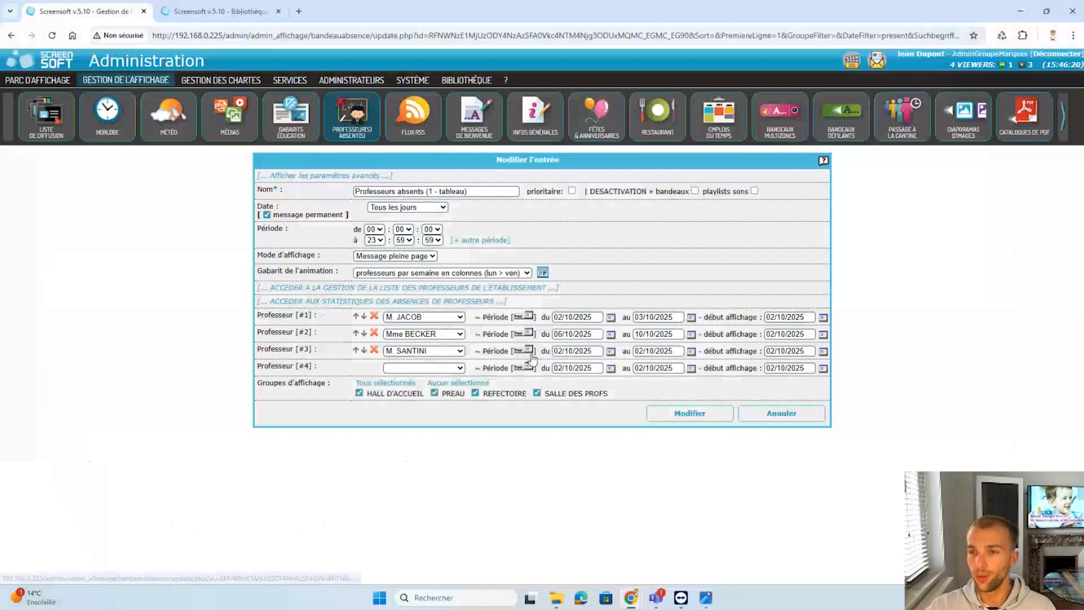
{"action": "left_click", "coordinate": [530, 349]}
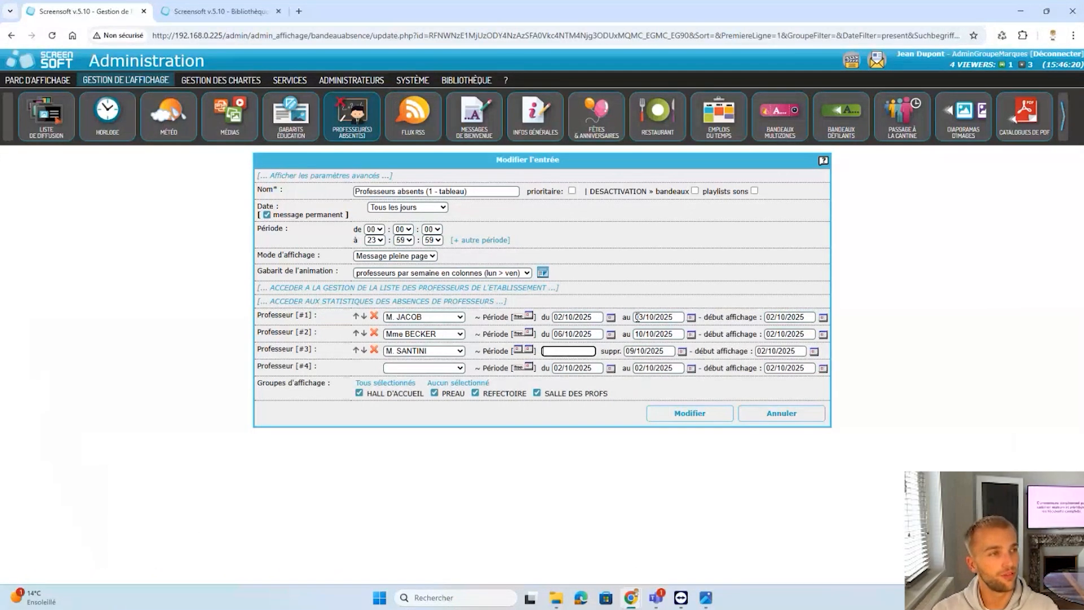
{"action": "type", "text": "03/"}
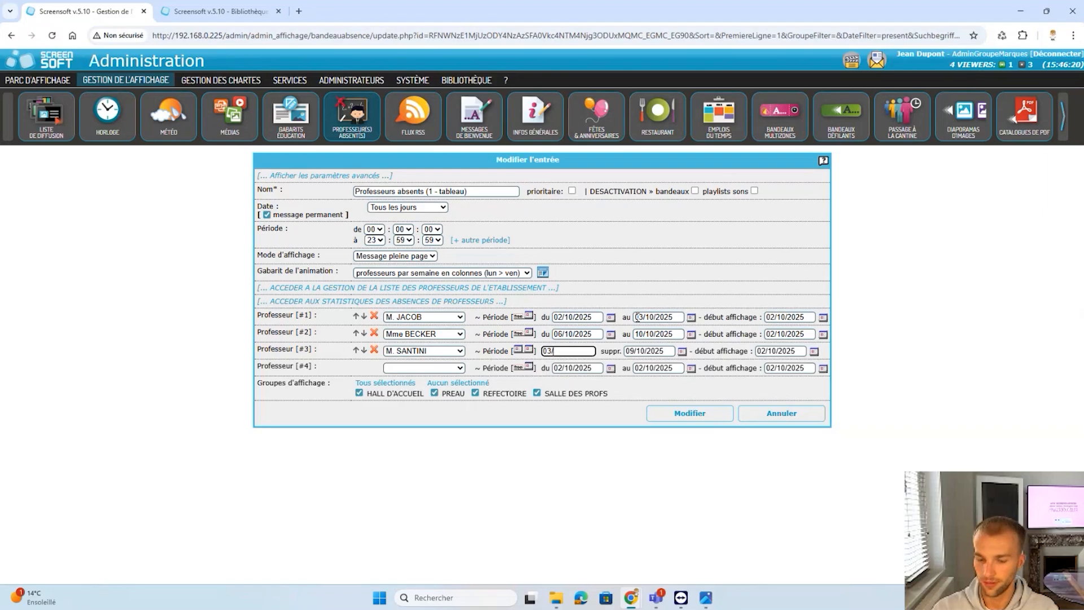
{"action": "type", "text": "10/2025"}
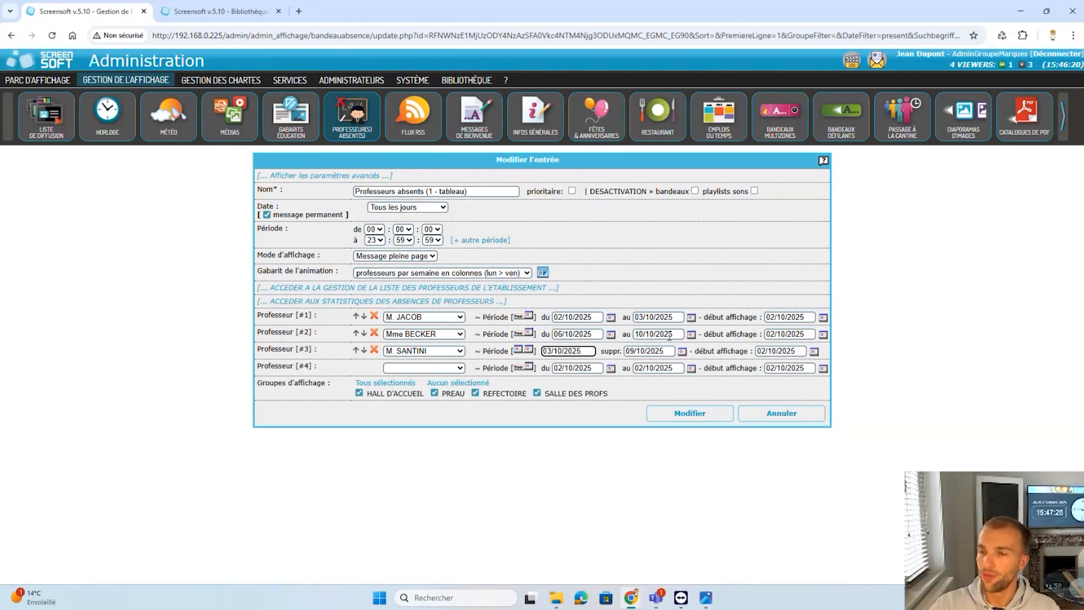
Set the removal date (suppr.) of Professeur #3 to 03/10/2025, copied from that teacher's period
{"action": "left_click", "coordinate": [636, 352]}
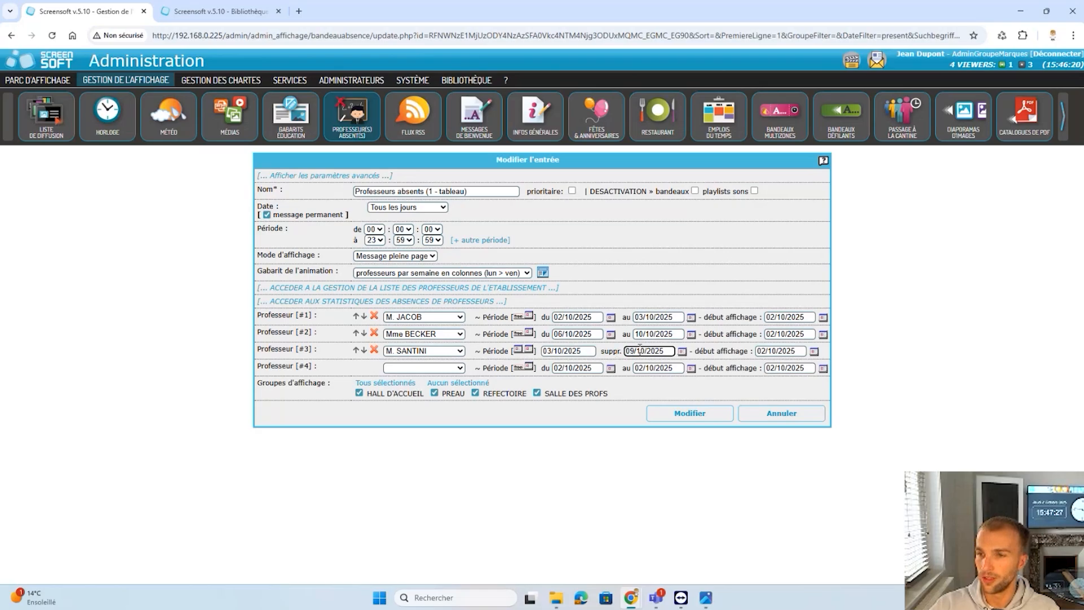
{"action": "left_click_drag", "start_coordinate": [583, 352], "coordinate": [536, 351]}
{"action": "key", "text": "ctrl+c"}
{"action": "left_click_drag", "start_coordinate": [672, 351], "coordinate": [540, 351]}
{"action": "key", "text": "ctrl+v"}
Extend the free-text period of Professeur #3 with the hours ": De 14h à 17h"
{"action": "left_click", "coordinate": [593, 352]}
{"action": "left_click", "coordinate": [597, 350]}
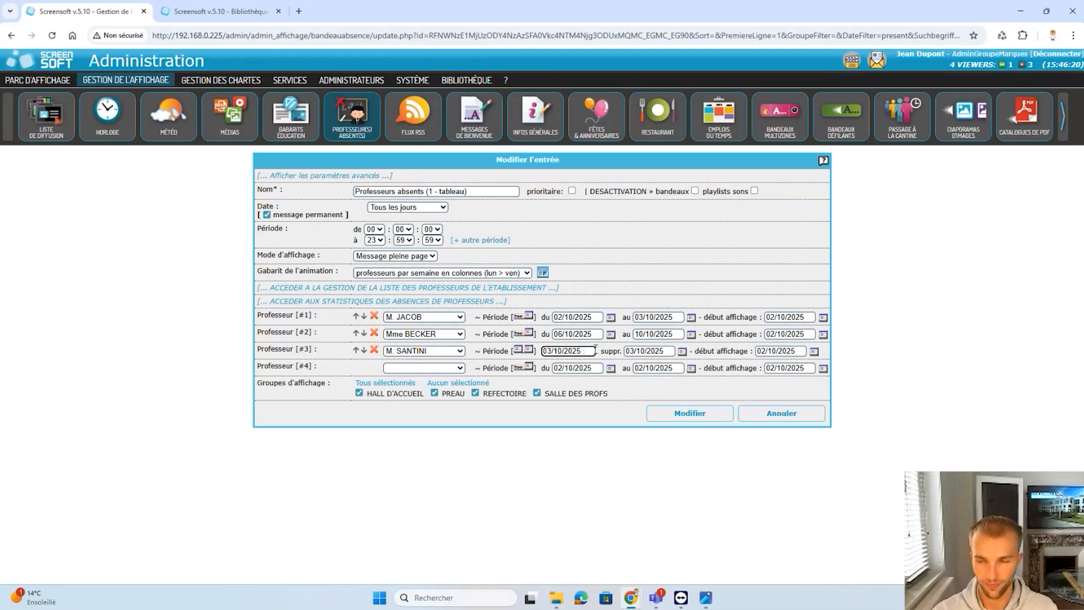
{"action": "type", "text": "D"}
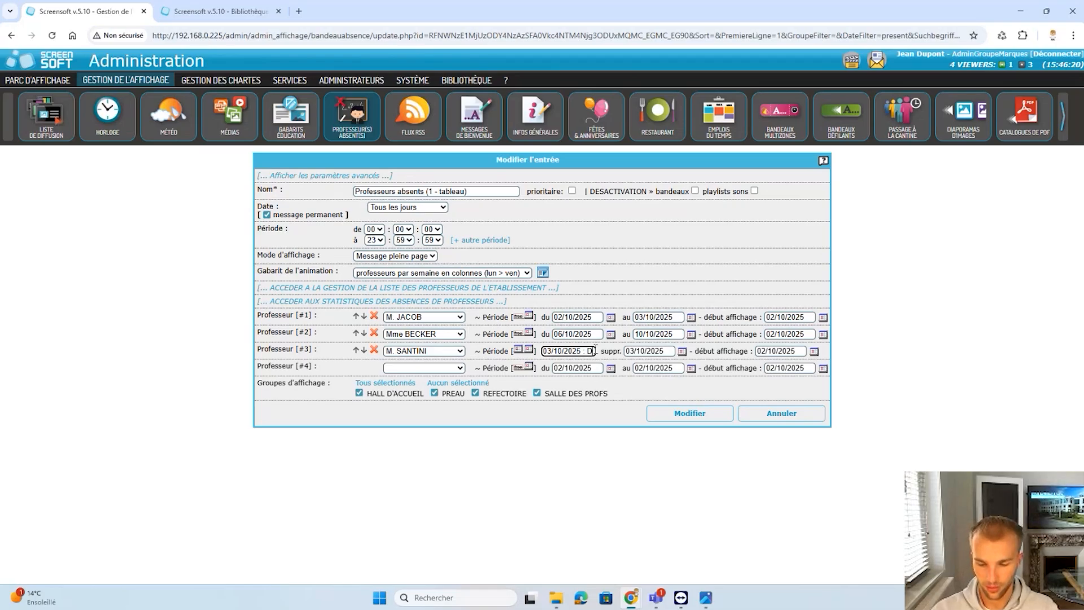
{"action": "type", "text": "e 14h à 17h"}
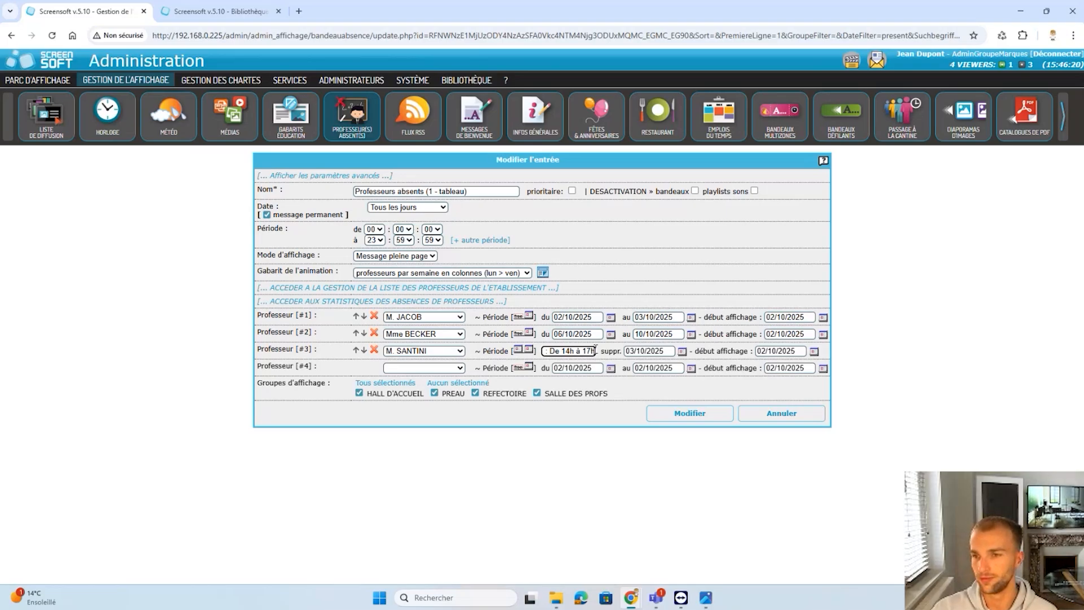
{"action": "left_click", "coordinate": [697, 292]}
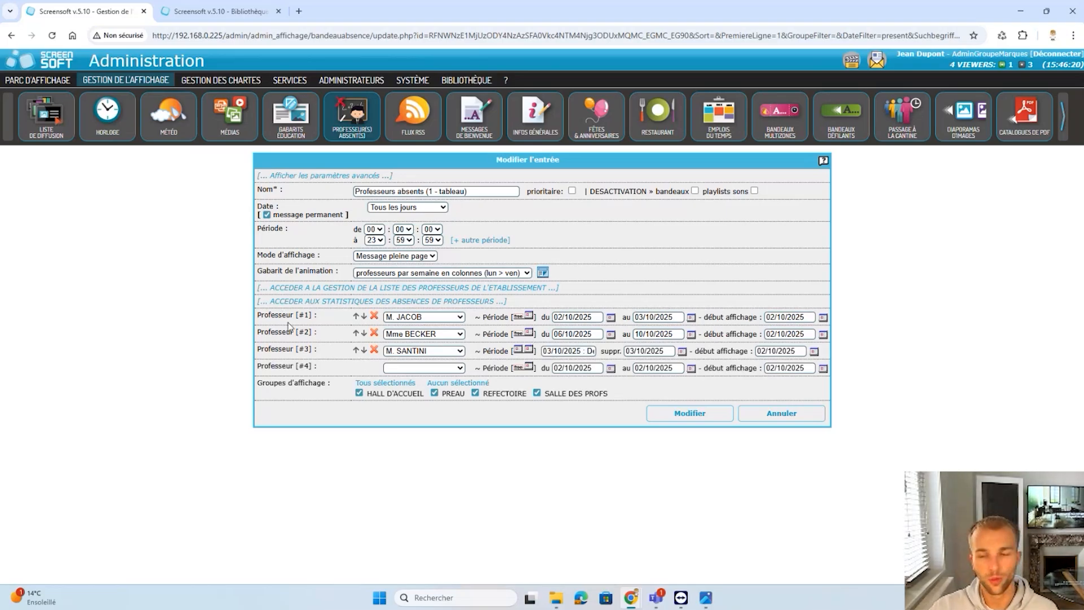
Save the absent teachers message and preview "Professeurs absents (1 - tableau)" on the HALL D'ACCUEIL display
{"action": "left_click", "coordinate": [666, 413]}
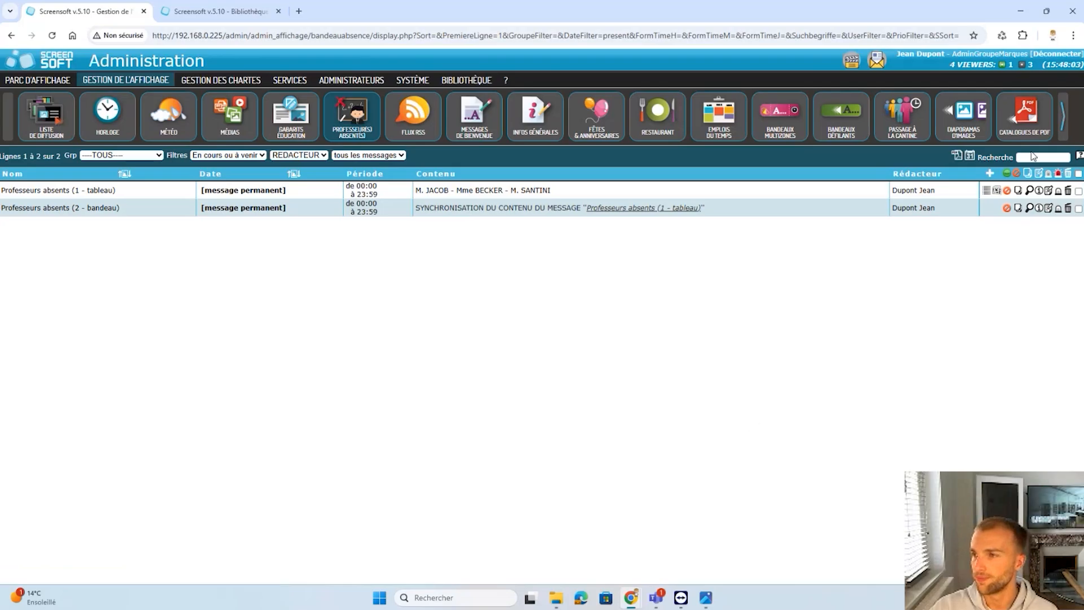
{"action": "left_click", "coordinate": [1029, 191]}
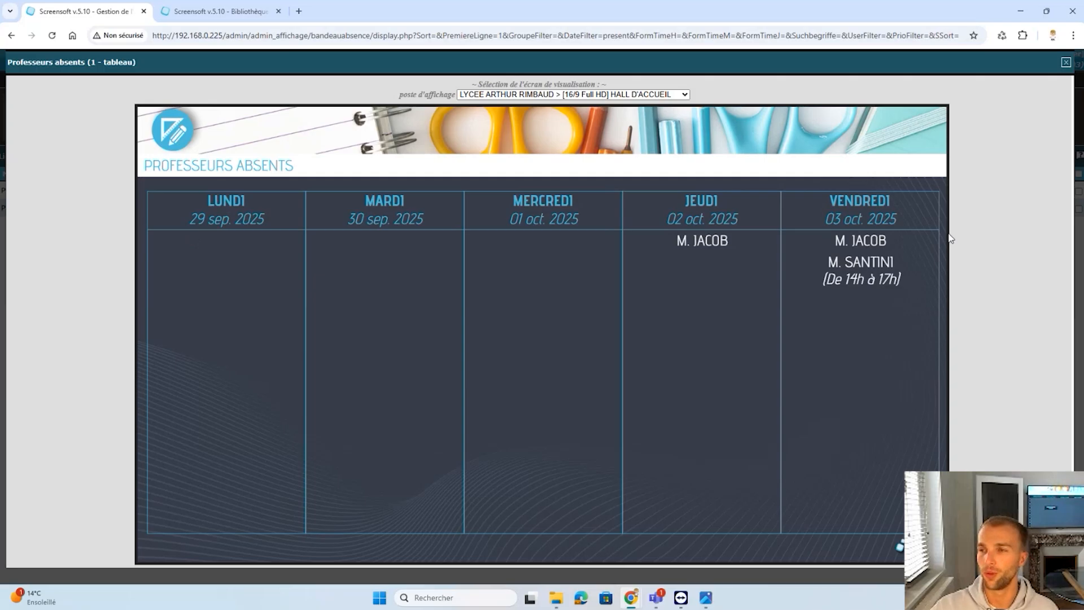
{"action": "left_click", "coordinate": [1067, 64]}
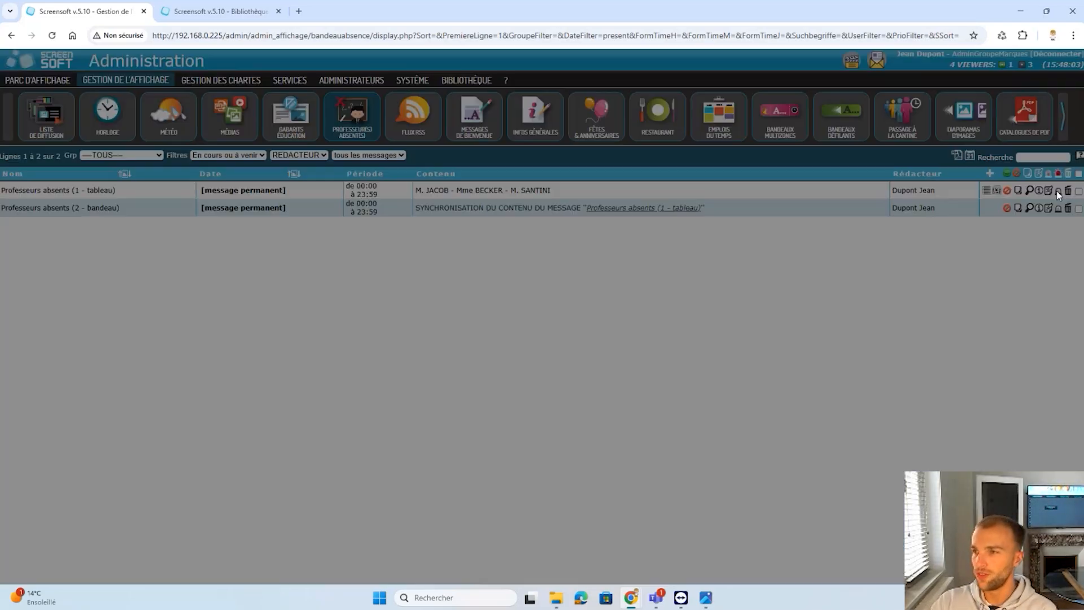
Set "Semaine flottante ?" to oui in the advanced parameters of "Professeurs absents (1 - tableau)", save, and preview the result
{"action": "left_click", "coordinate": [1048, 191]}
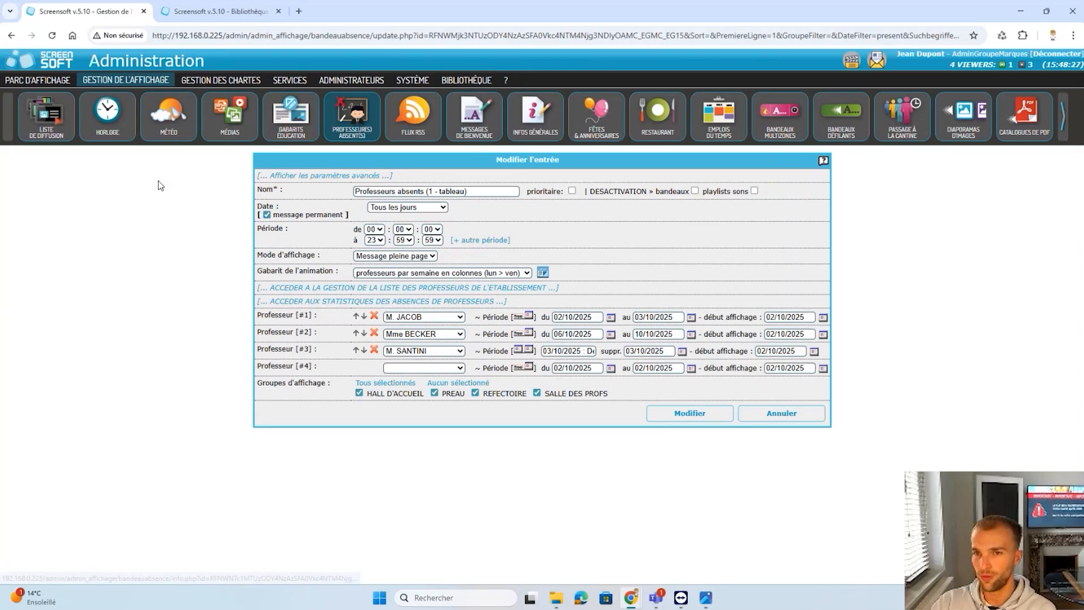
{"action": "left_click", "coordinate": [318, 177]}
{"action": "scroll", "coordinate": [411, 417], "scroll_direction": "down", "scroll_amount": 5}
{"action": "left_click", "coordinate": [373, 474]}
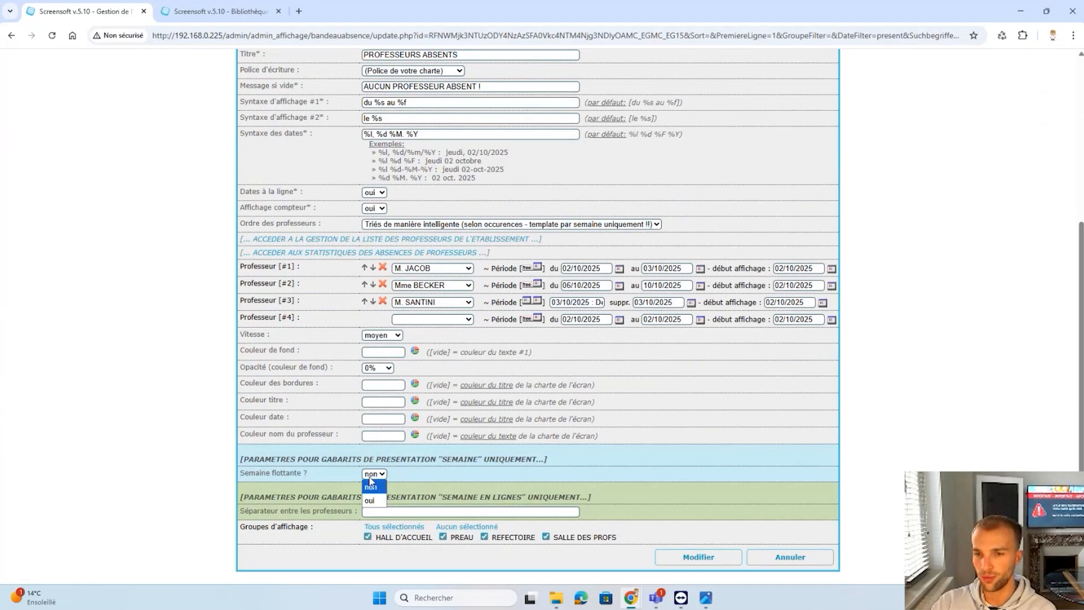
{"action": "left_click", "coordinate": [373, 494]}
{"action": "left_click", "coordinate": [698, 557]}
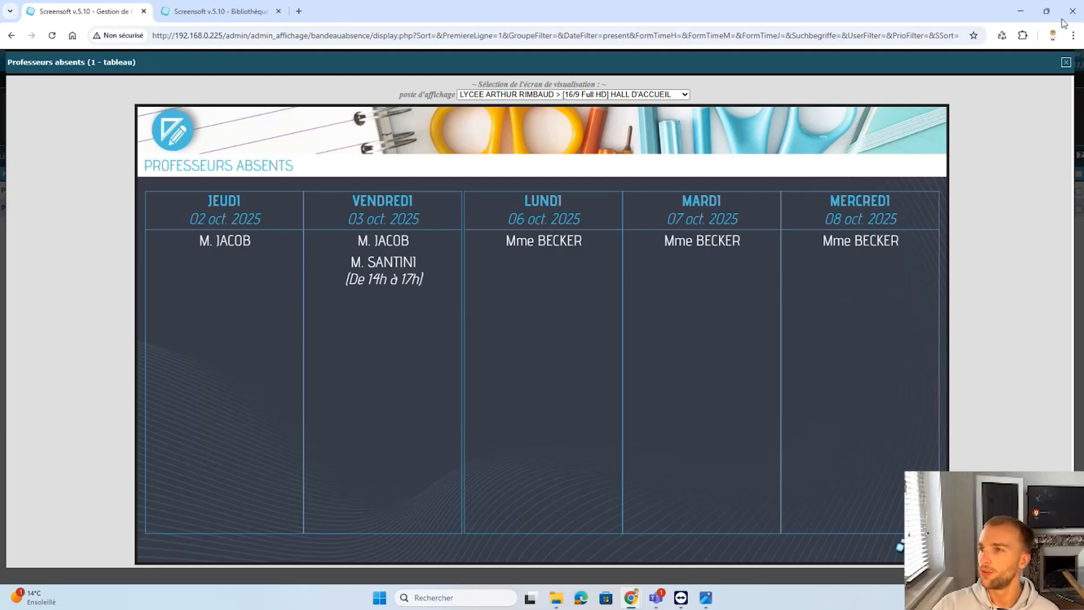
{"action": "left_click", "coordinate": [1067, 65]}
Preview the synchronised message "Professeurs absents (2 - bandeau)", examine its teacher counter and absence periods, and close the preview
{"action": "left_click", "coordinate": [1032, 209]}
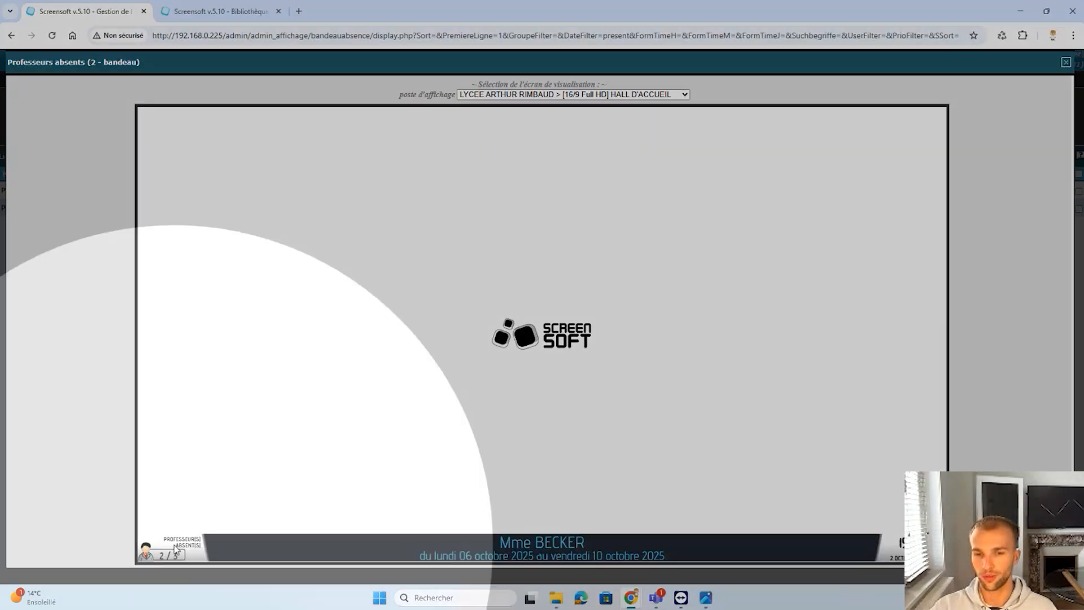
{"action": "key", "text": "ctrl"}
{"action": "key", "text": "ctrl"}
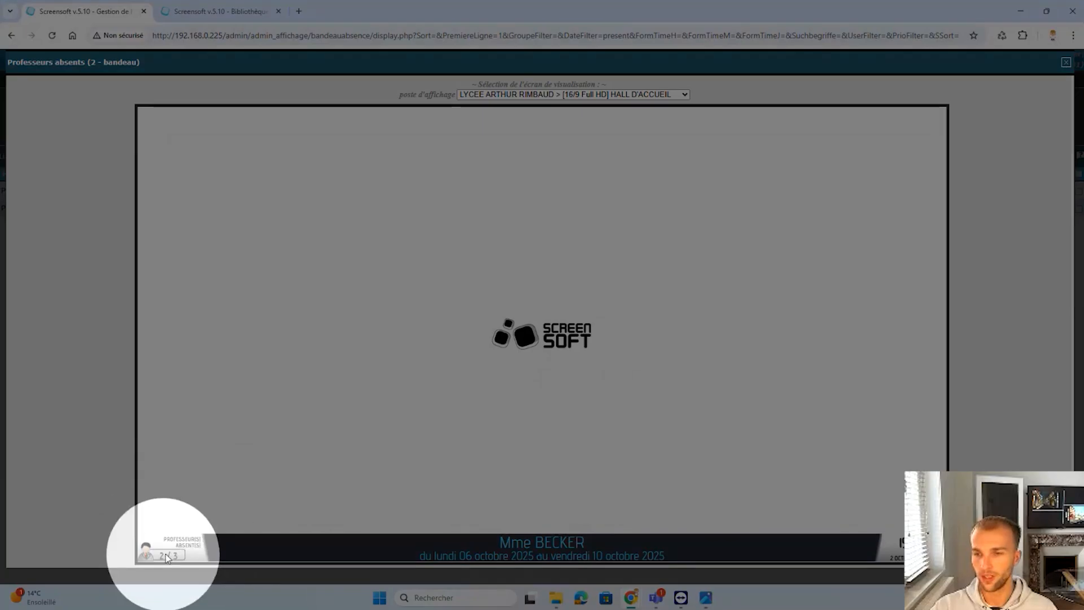
{"action": "key", "text": "ctrl"}
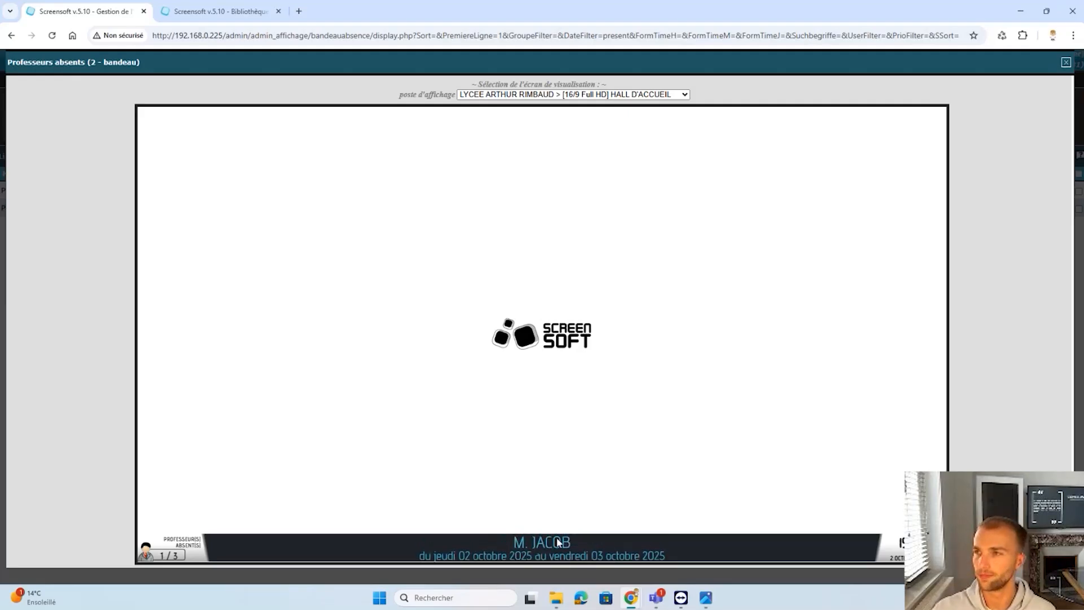
{"action": "left_click", "coordinate": [1065, 63]}
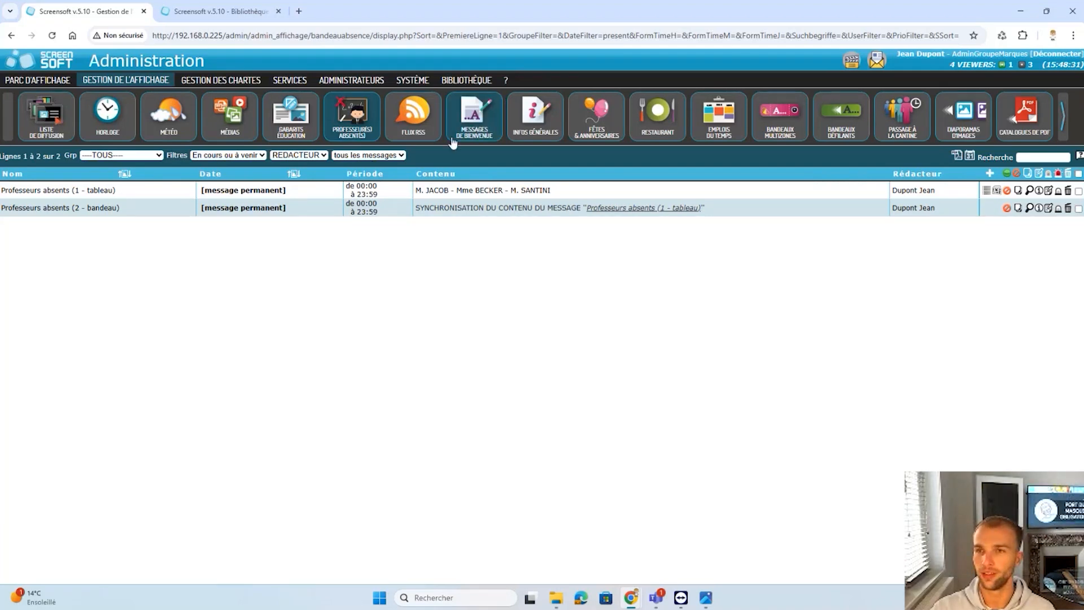
Open the media library in a new browser tab and bring up the new media window for the Formation folder
{"action": "middle_click", "coordinate": [466, 79]}
{"action": "left_click", "coordinate": [337, 13]}
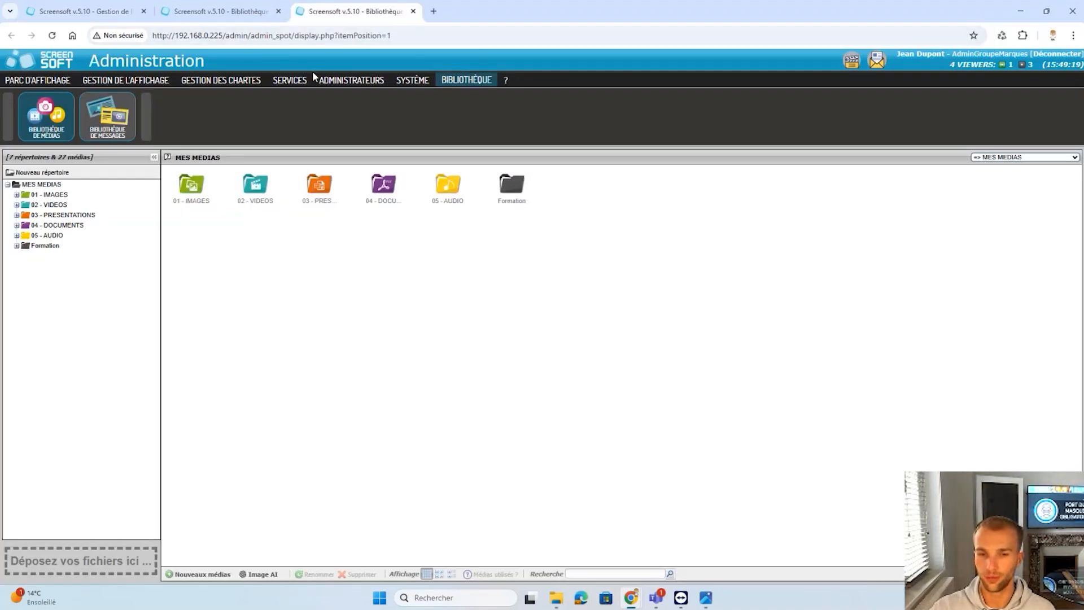
{"action": "double_click", "coordinate": [527, 202]}
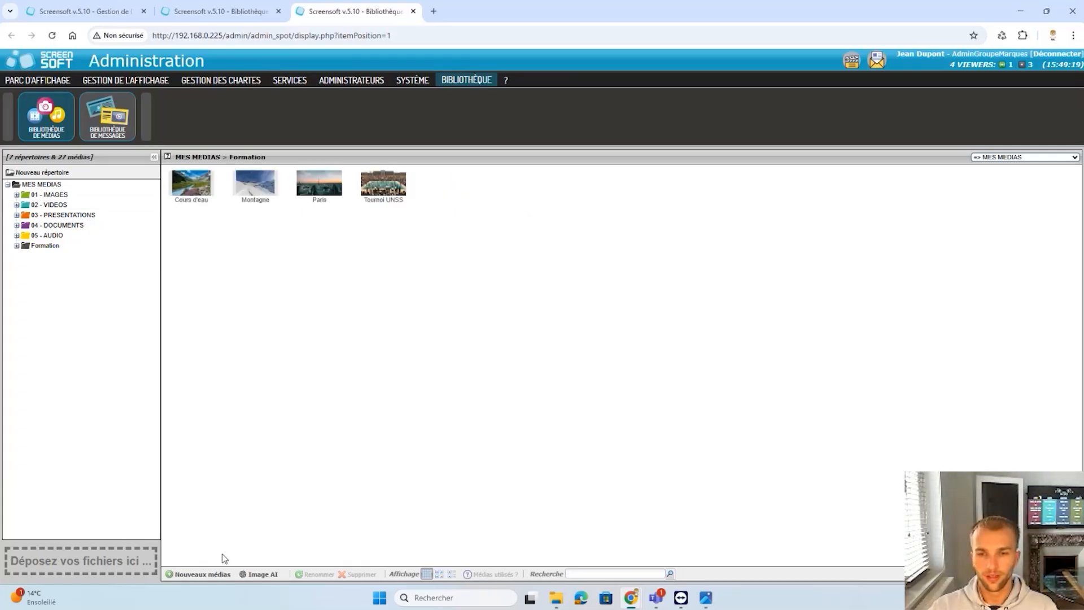
{"action": "left_click", "coordinate": [205, 574]}
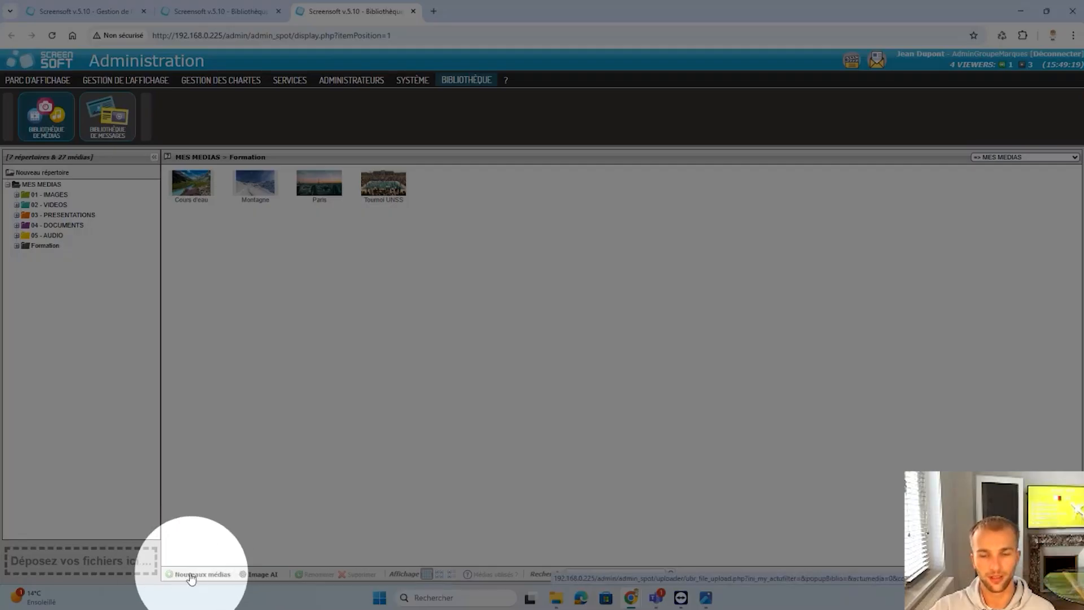
{"action": "left_click", "coordinate": [190, 576]}
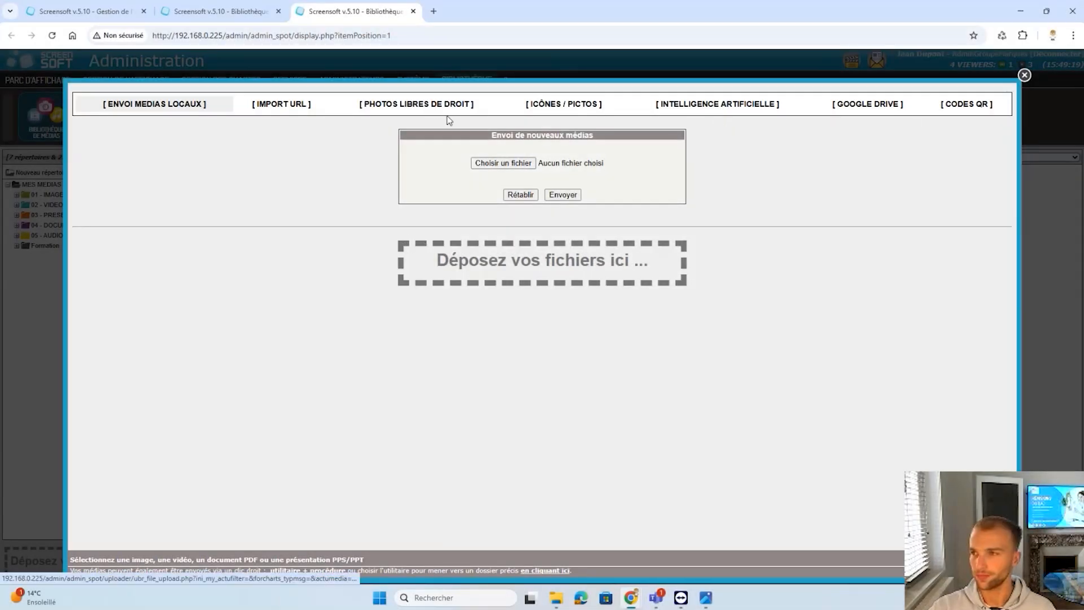
Close the media library and preview the restaurant message "Menu de la semaine" on the HALL D'ACCUEIL display
{"action": "left_click", "coordinate": [1024, 75]}
{"action": "left_click", "coordinate": [413, 11]}
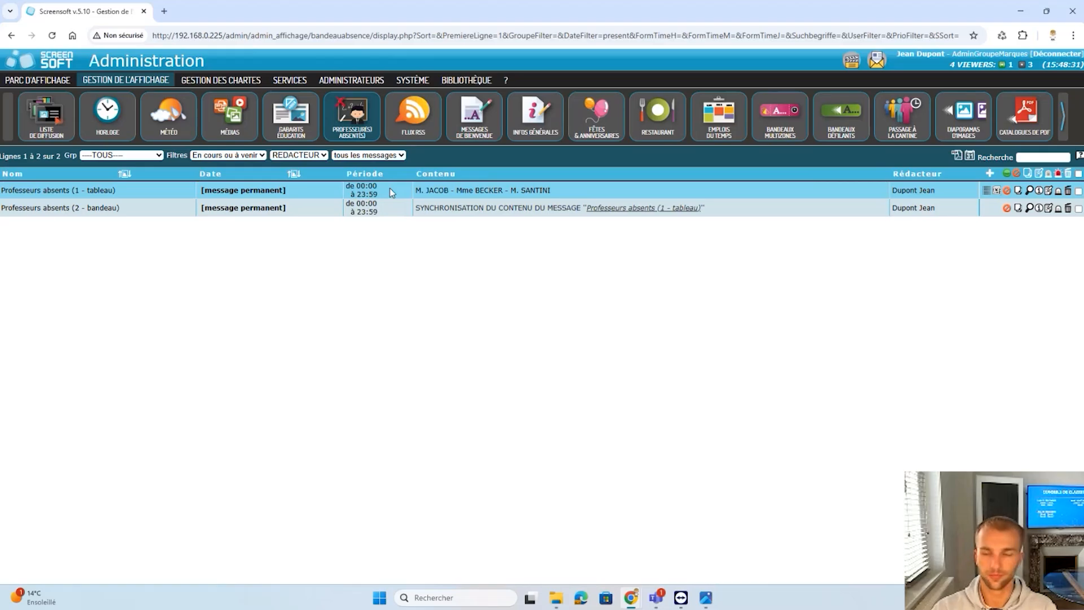
{"action": "left_click", "coordinate": [671, 133]}
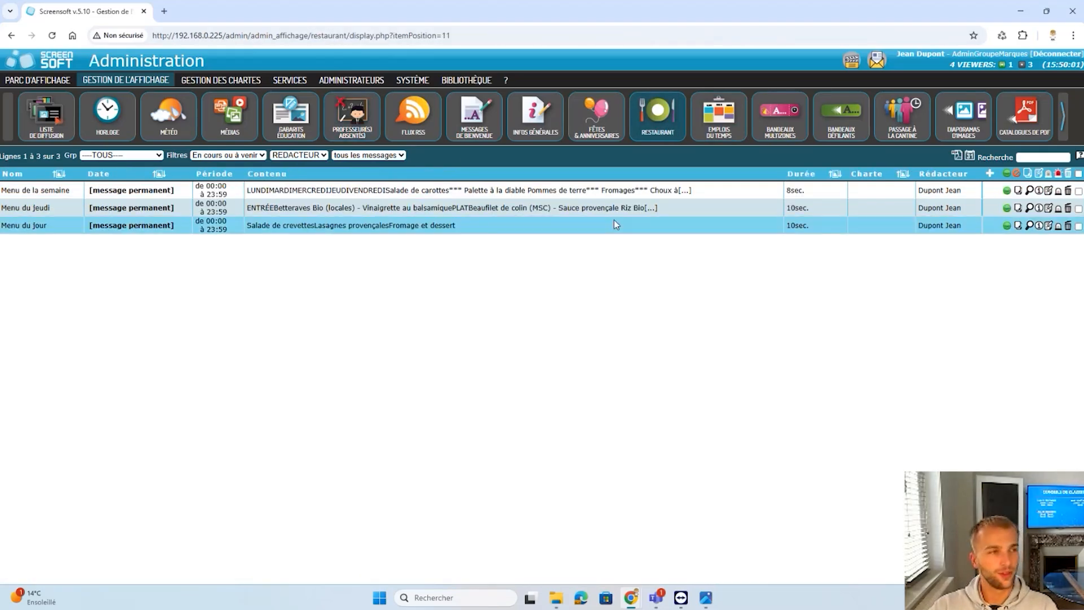
{"action": "left_click", "coordinate": [1029, 191]}
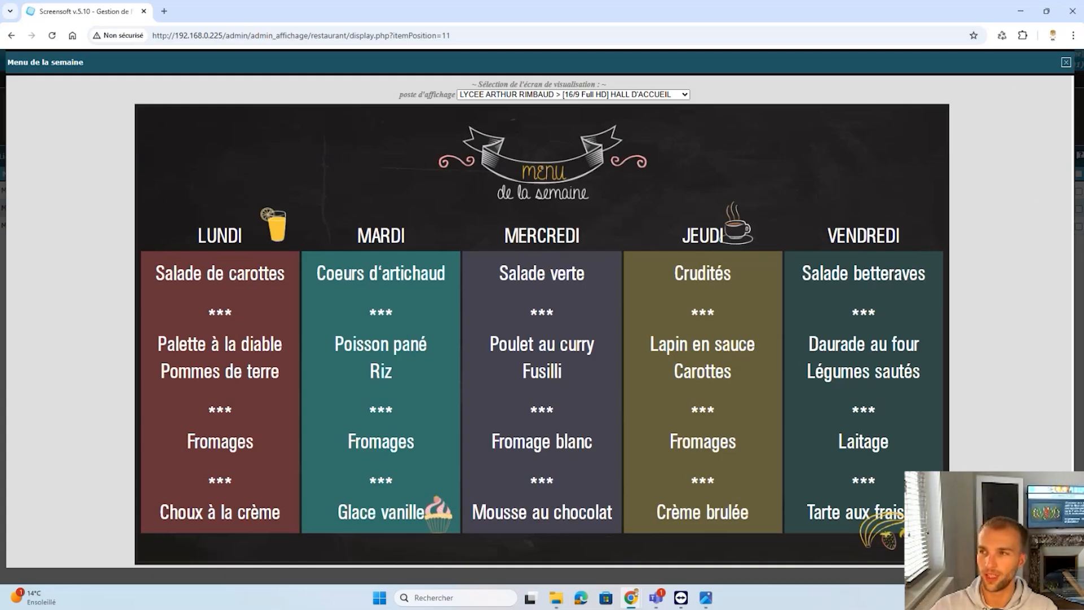
{"action": "left_click", "coordinate": [1066, 62]}
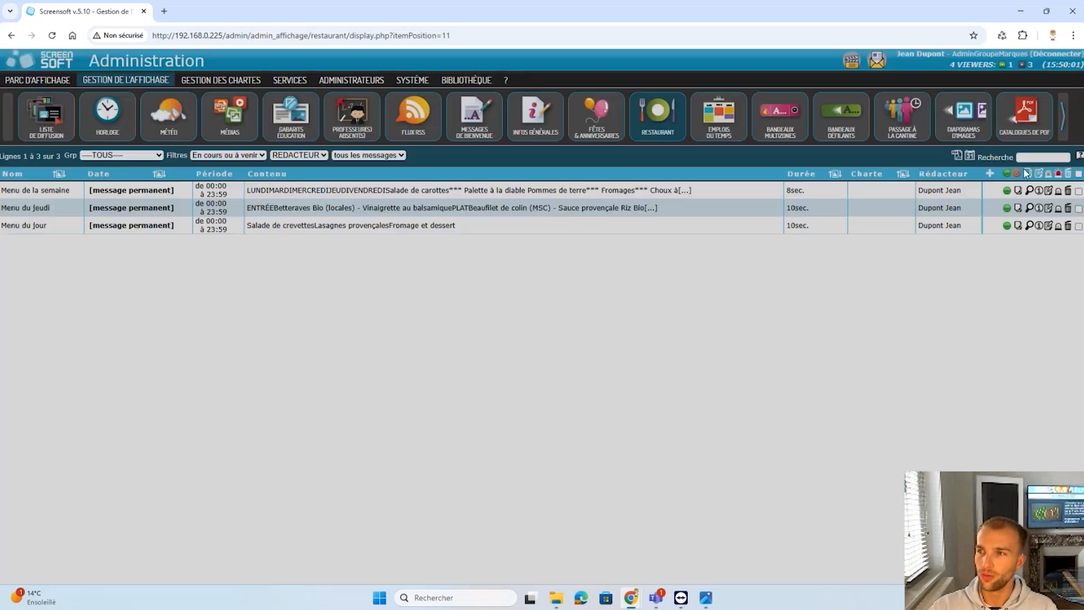
Create a new restaurant message named "Menu"
{"action": "left_click", "coordinate": [989, 180]}
{"action": "left_click", "coordinate": [203, 179]}
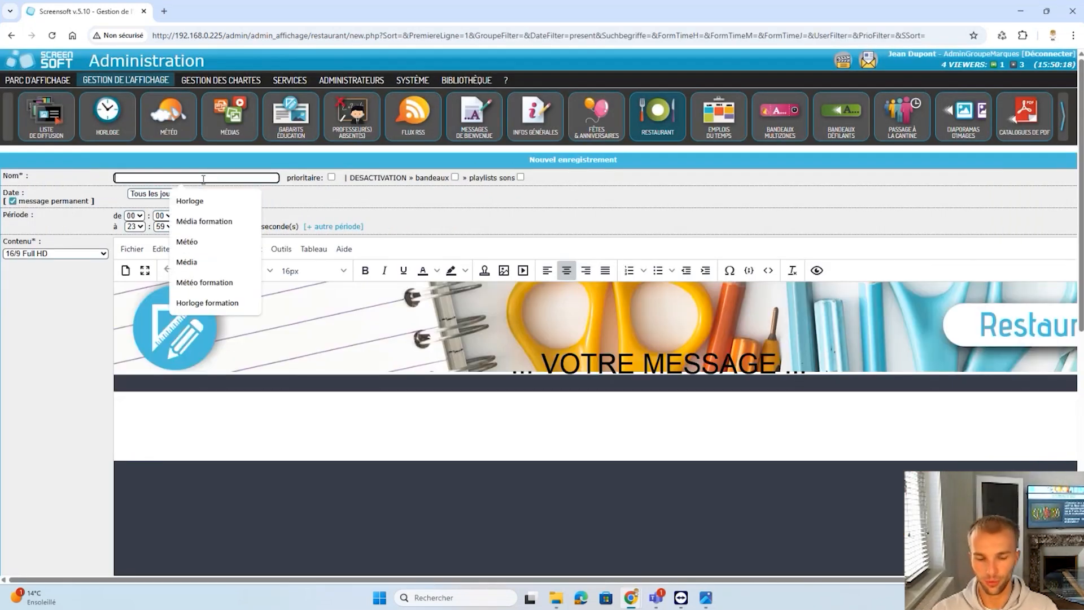
{"action": "type", "text": "Menu"}
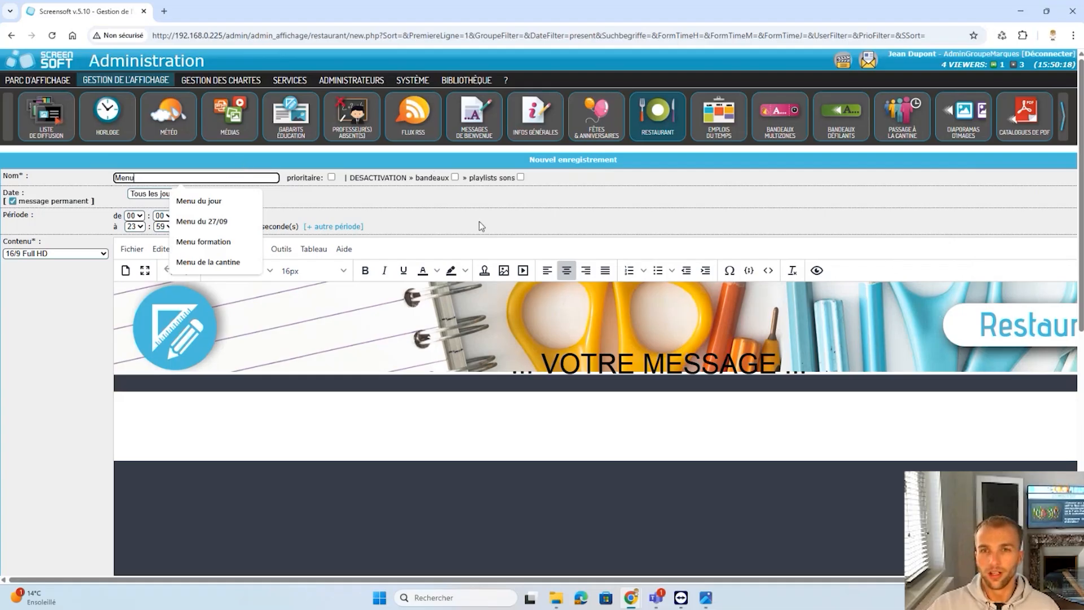
{"action": "left_click", "coordinate": [480, 221]}
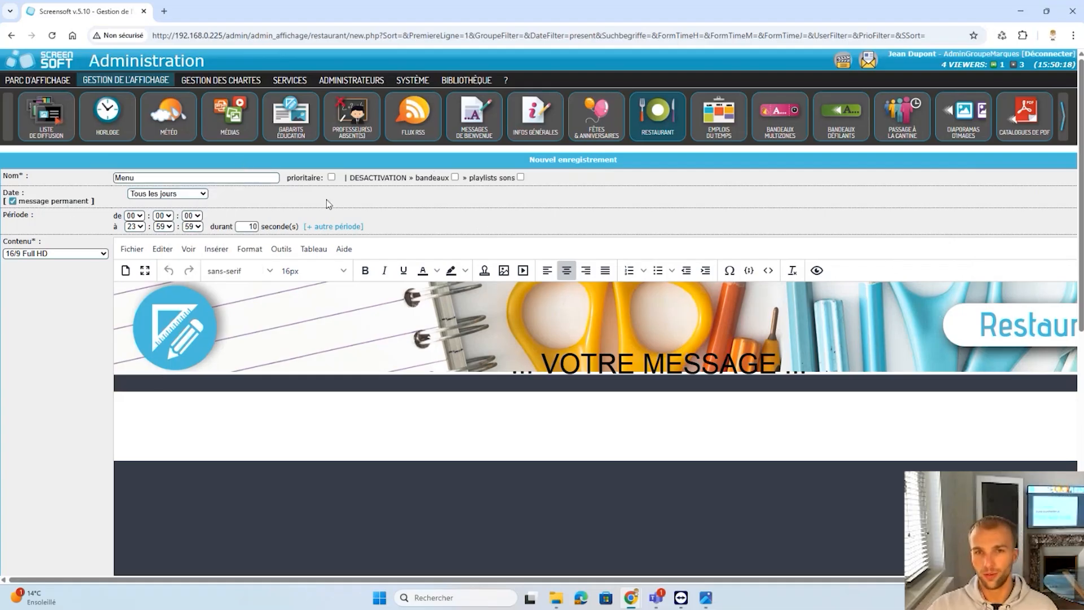
Bring up the theme chooser for the new message's placeholder content and browse the available restaurant themes
{"action": "scroll", "coordinate": [560, 424], "scroll_direction": "down", "scroll_amount": 4}
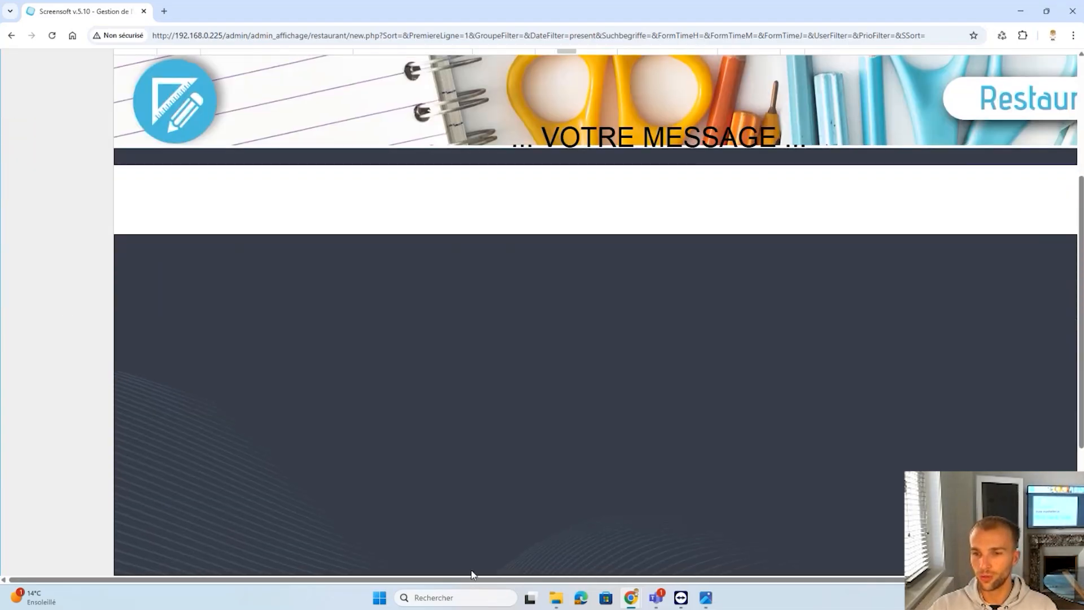
{"action": "left_click_drag", "start_coordinate": [466, 580], "coordinate": [543, 565]}
{"action": "scroll", "coordinate": [547, 474], "scroll_direction": "up", "scroll_amount": 2}
{"action": "scroll", "coordinate": [548, 469], "scroll_direction": "down", "scroll_amount": 2}
{"action": "left_click", "coordinate": [552, 138]}
{"action": "left_click", "coordinate": [587, 140]}
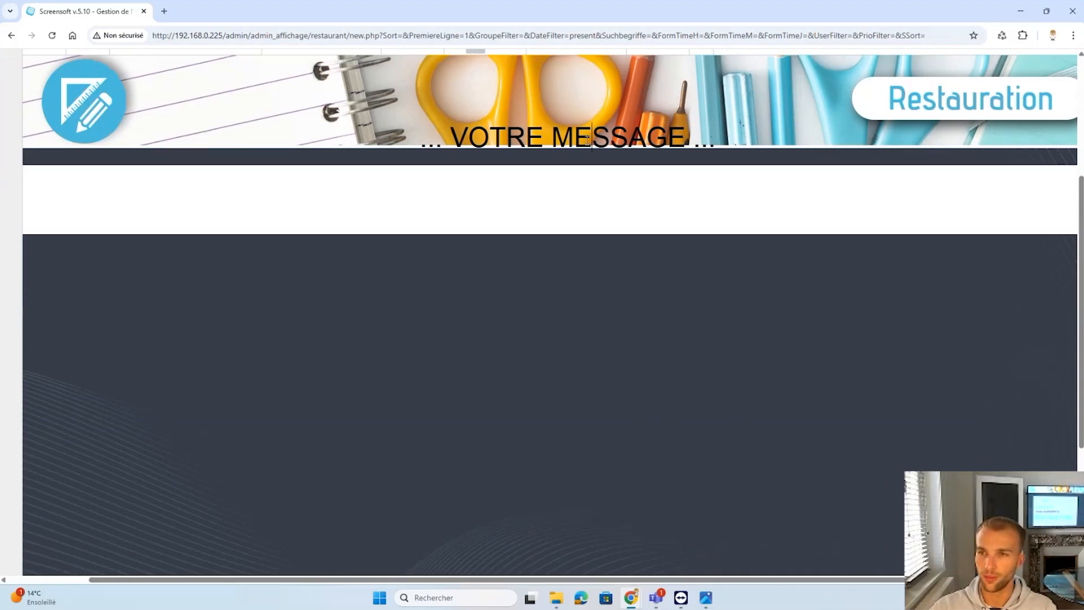
{"action": "scroll", "coordinate": [600, 164], "scroll_direction": "up", "scroll_amount": 4}
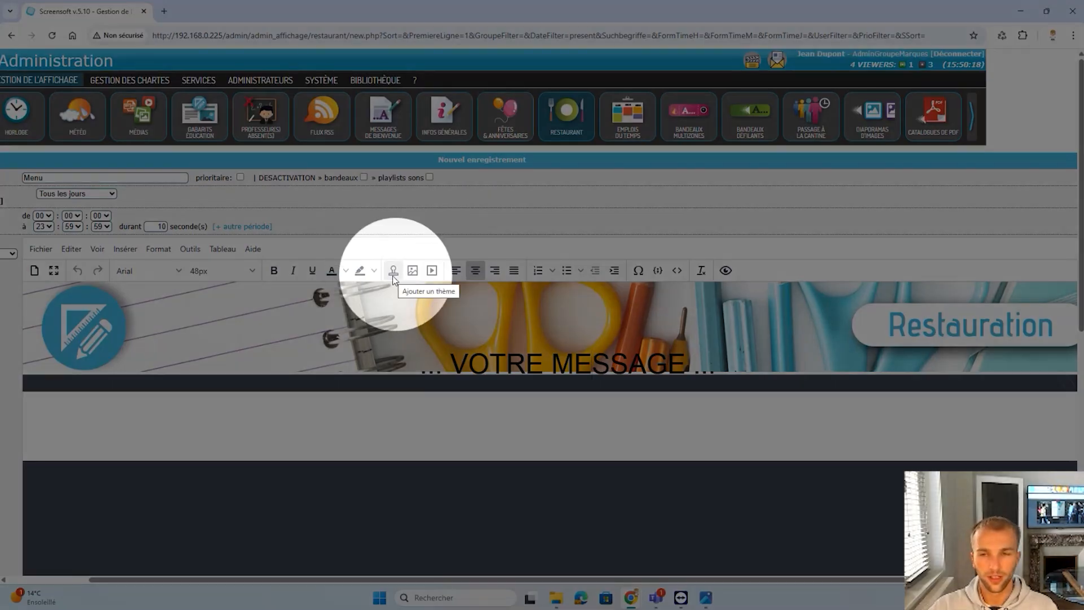
{"action": "left_click", "coordinate": [393, 273]}
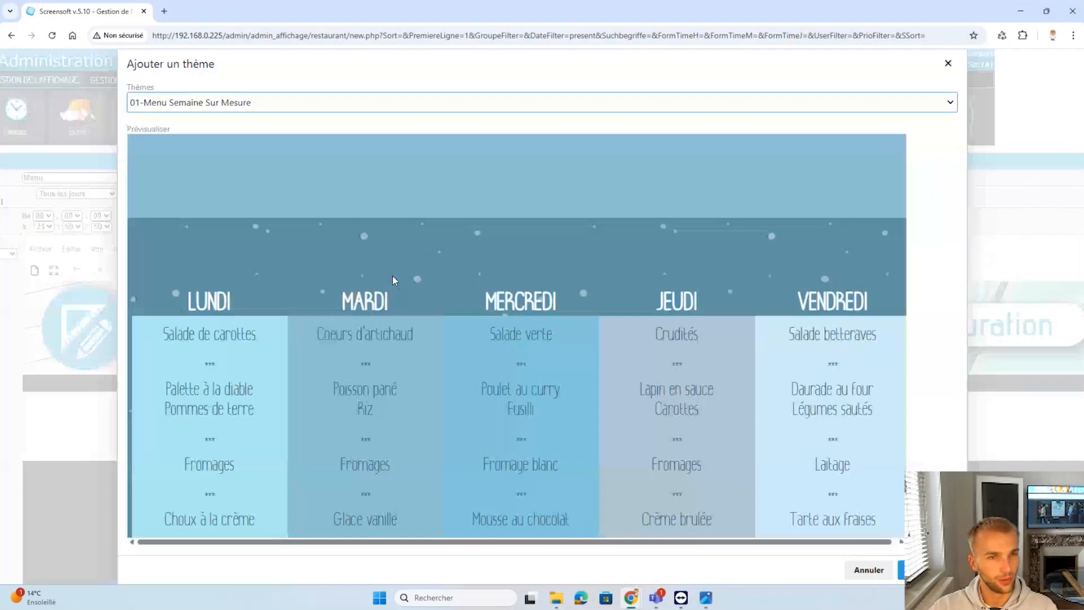
{"action": "left_click", "coordinate": [293, 104]}
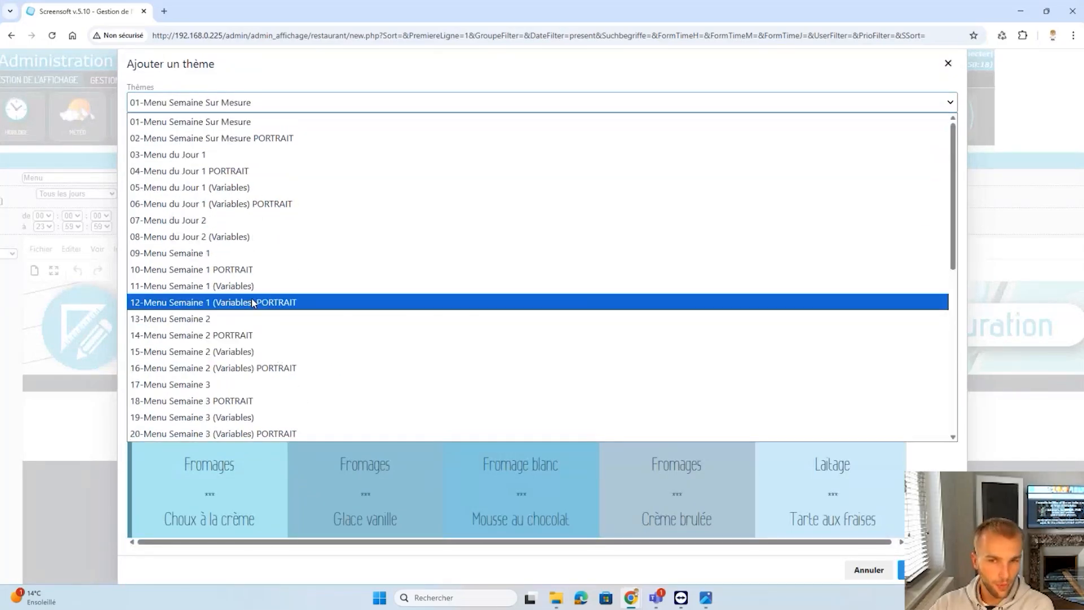
{"action": "scroll", "coordinate": [243, 243], "scroll_direction": "down", "scroll_amount": 2}
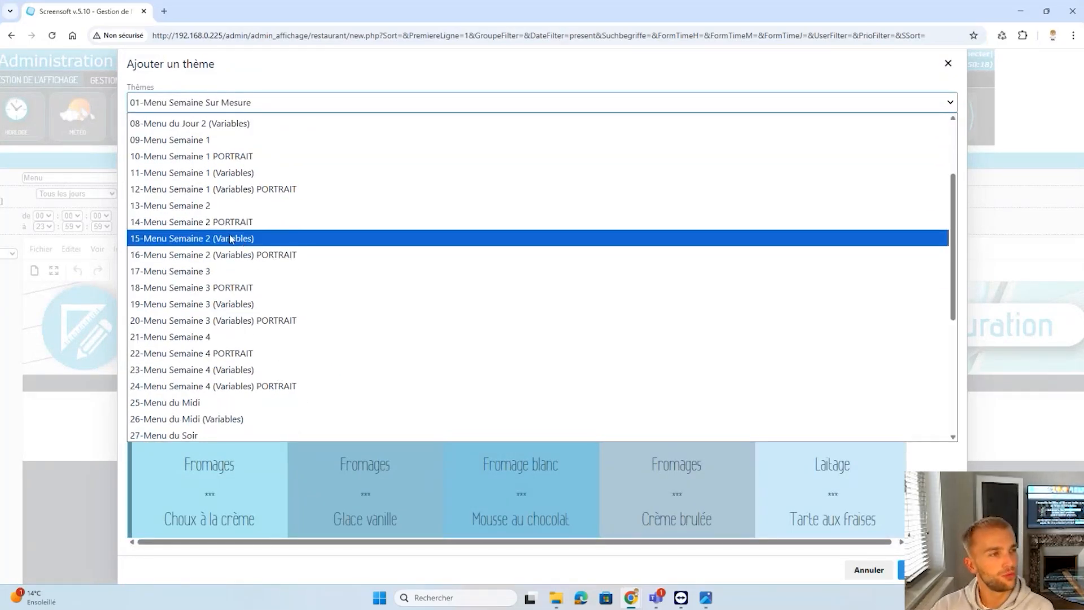
{"action": "scroll", "coordinate": [230, 239], "scroll_direction": "down", "scroll_amount": 5}
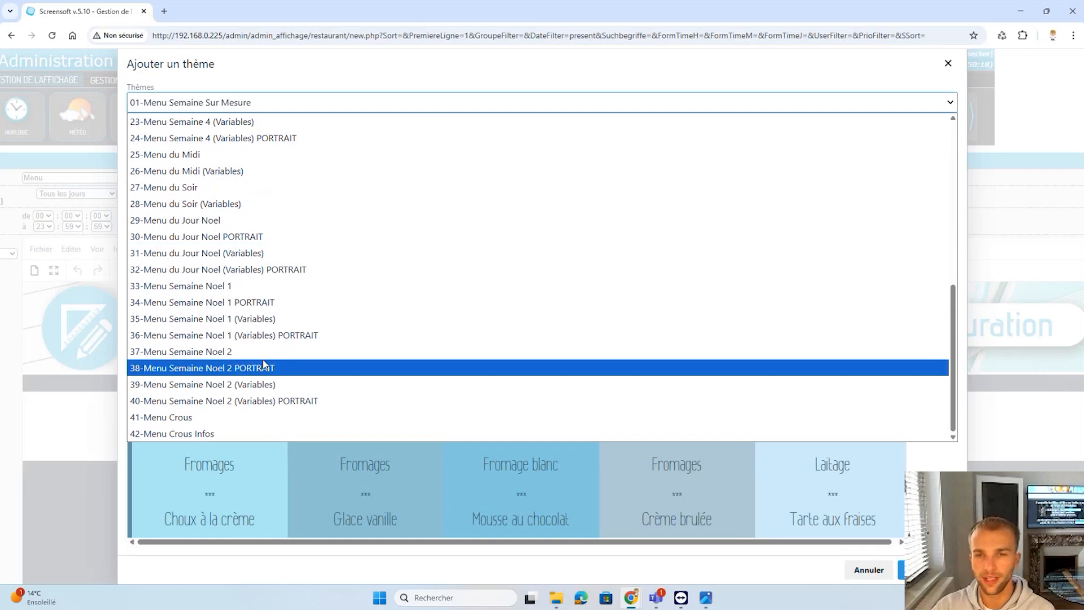
Preview the "09-Menu Semaine 1" theme for the restaurant message
{"action": "scroll", "coordinate": [263, 364], "scroll_direction": "up", "scroll_amount": 7}
{"action": "left_click", "coordinate": [243, 252]}
{"action": "scroll", "coordinate": [288, 299], "scroll_direction": "down", "scroll_amount": 1}
Apply the "25-Menu du Midi" theme to the restaurant message
{"action": "left_click", "coordinate": [259, 97]}
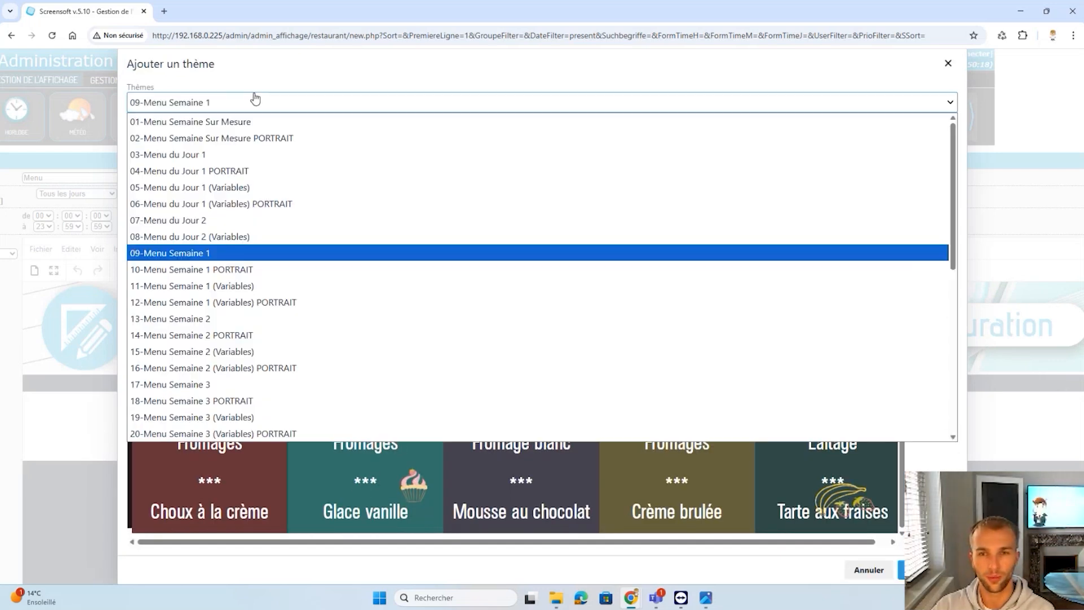
{"action": "scroll", "coordinate": [217, 305], "scroll_direction": "down", "scroll_amount": 4}
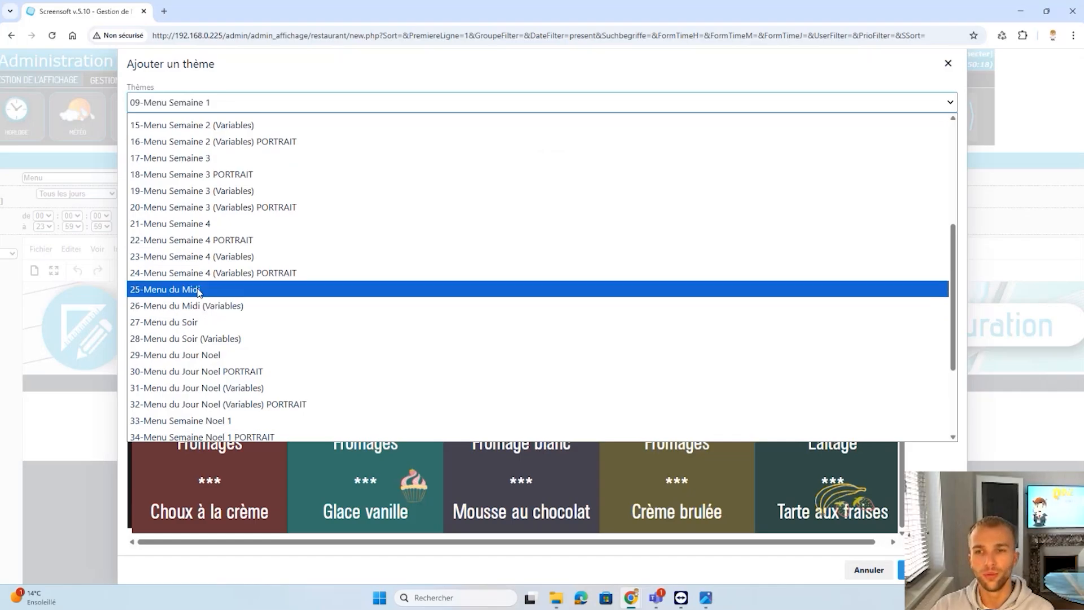
{"action": "left_click", "coordinate": [220, 289]}
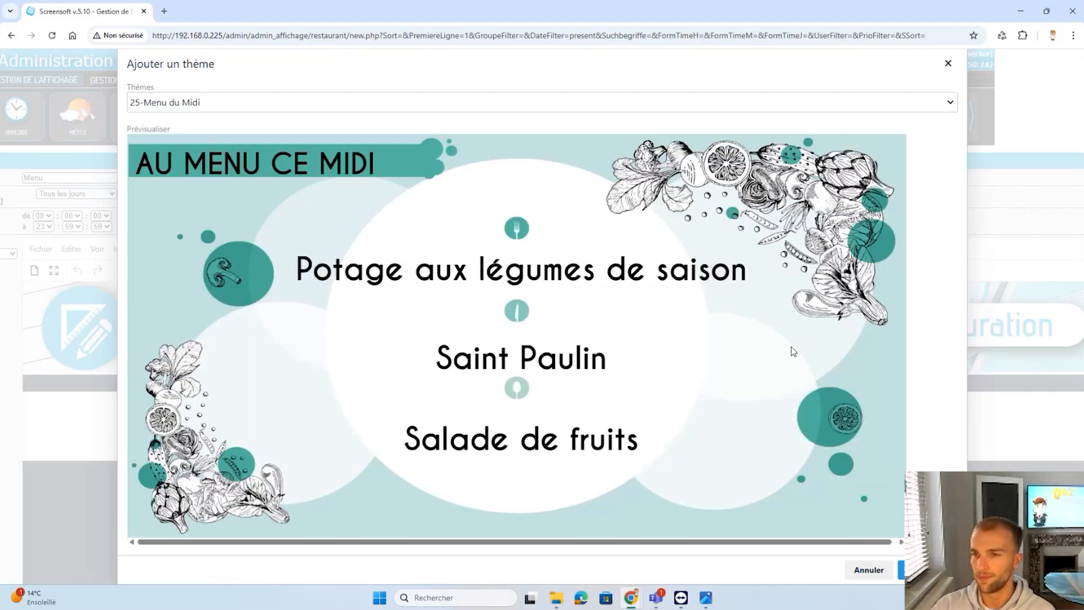
{"action": "scroll", "coordinate": [392, 247], "scroll_direction": "down", "scroll_amount": 3}
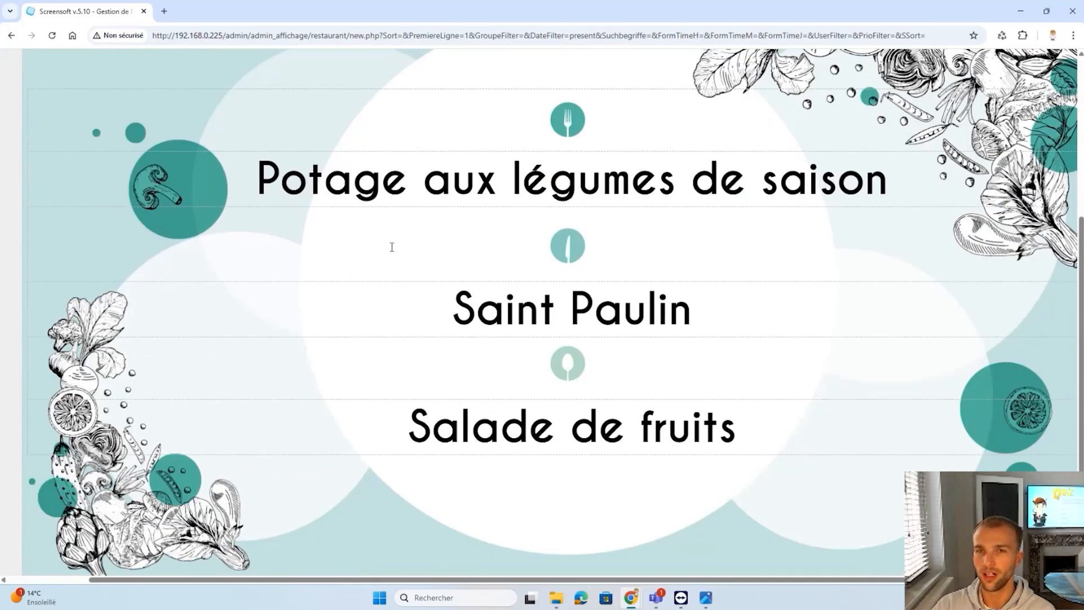
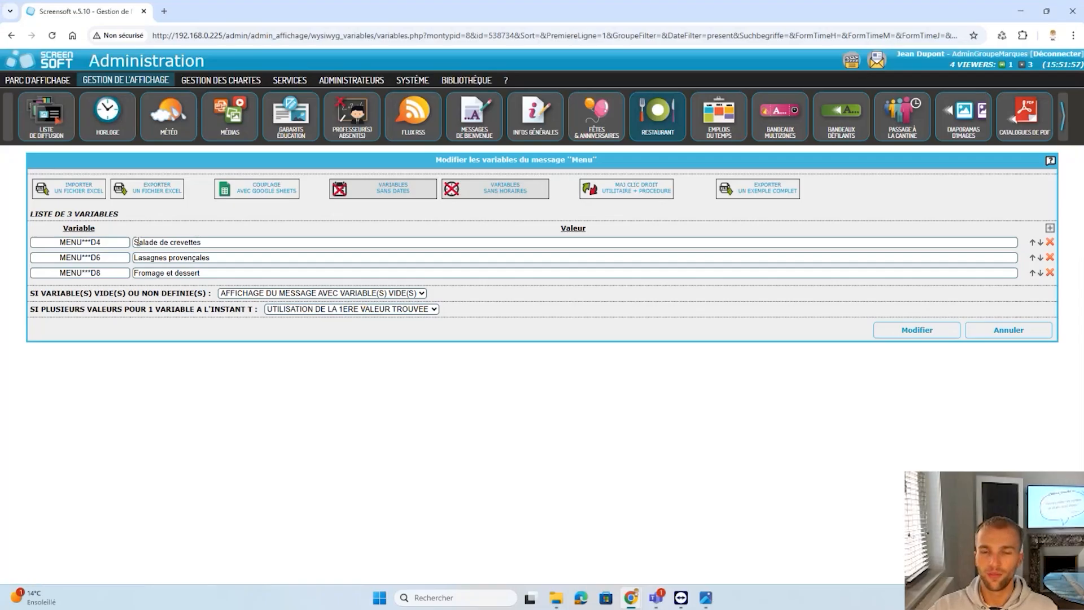
Export the "Menu" message's variables to an Excel file, allow the unsecured download, and open it in Excel
{"action": "left_click", "coordinate": [145, 192]}
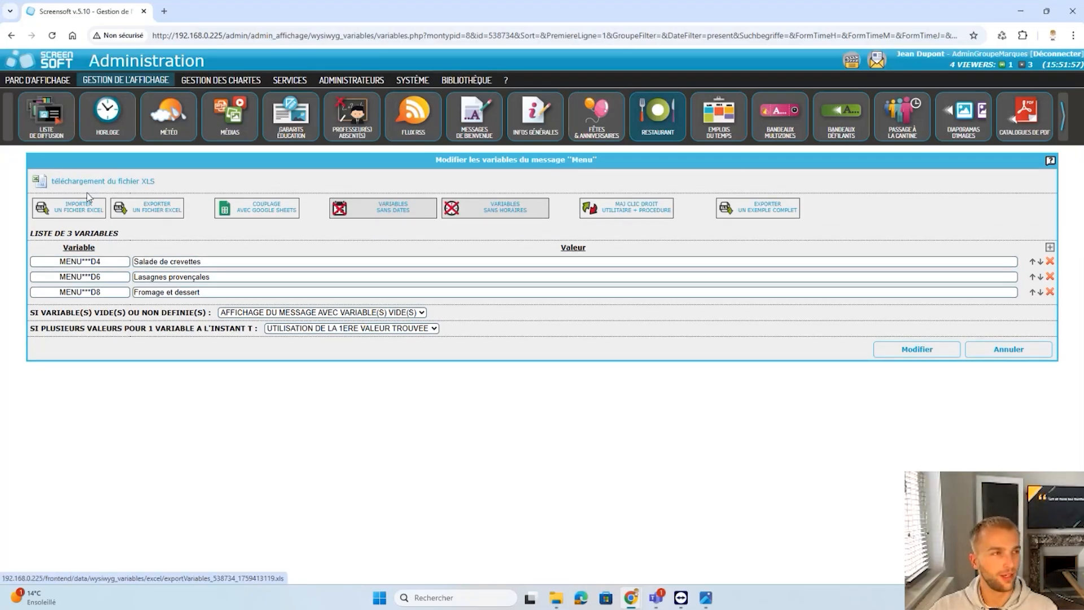
{"action": "left_click", "coordinate": [112, 186]}
{"action": "left_click", "coordinate": [980, 59]}
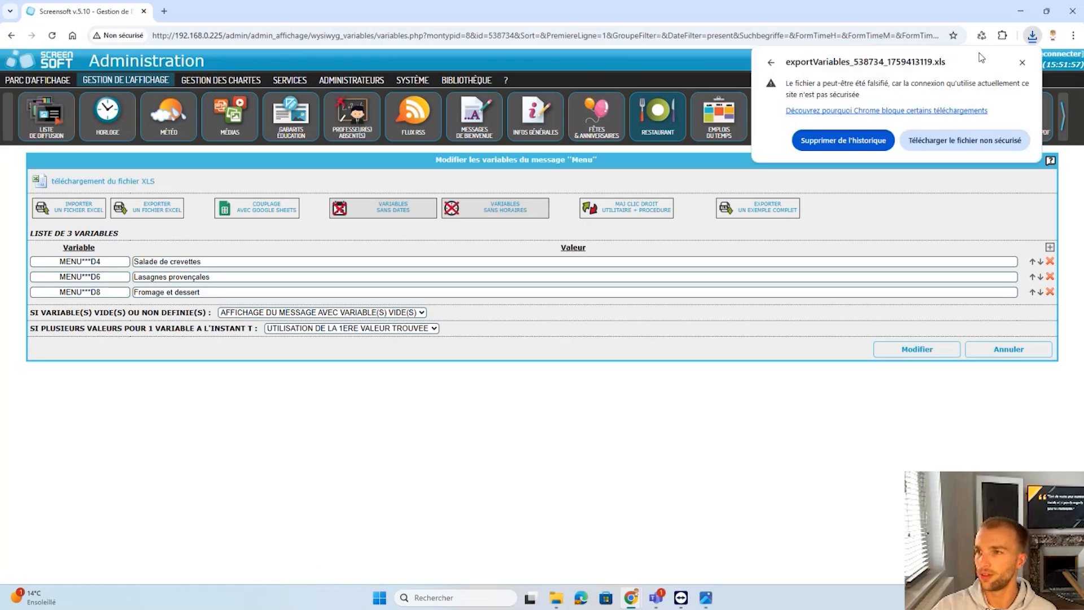
{"action": "left_click", "coordinate": [954, 147]}
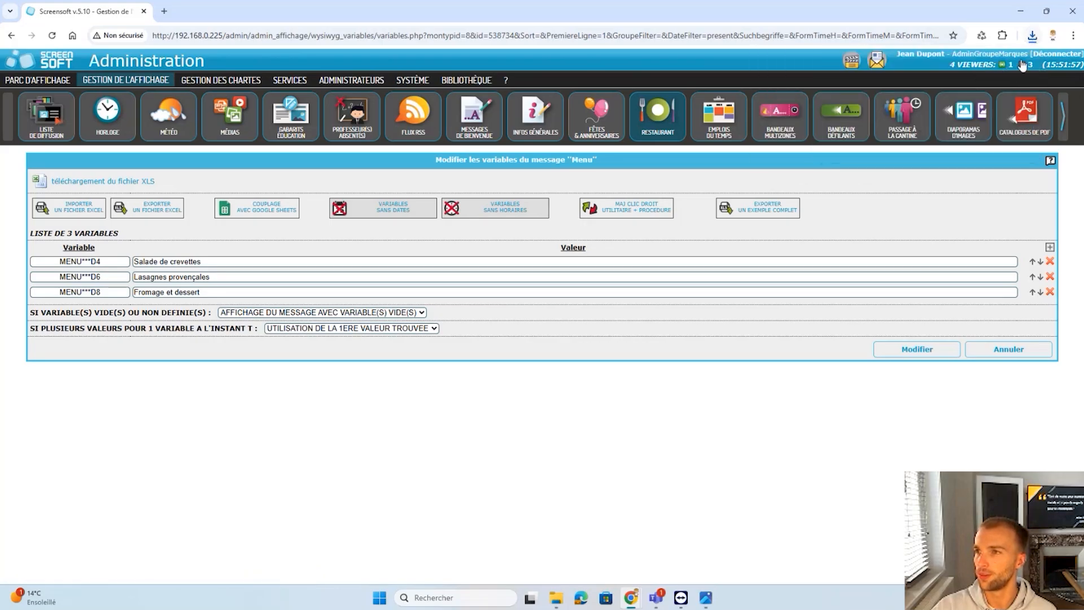
{"action": "left_click", "coordinate": [938, 91]}
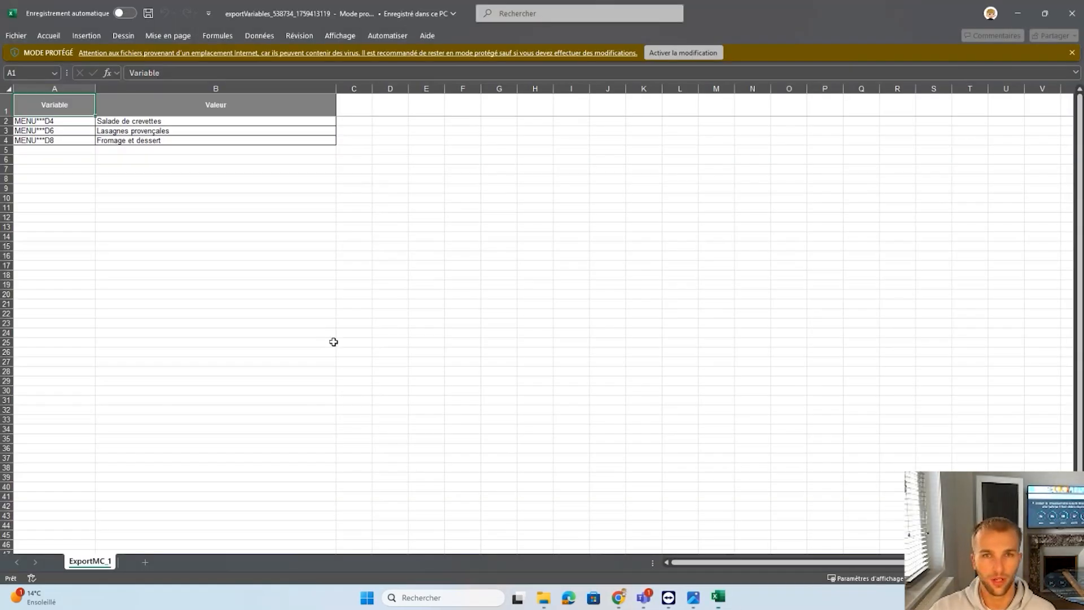
Enable editing of the exported workbook and change the MENU***D4 value in cell B2 to "Salade de tomates"
{"action": "left_click", "coordinate": [193, 235]}
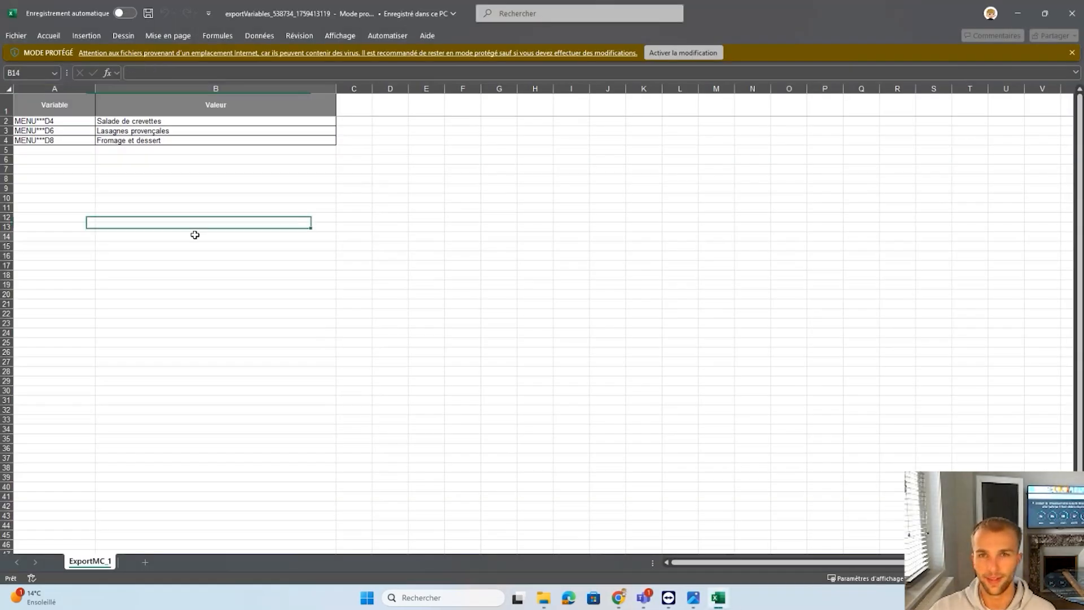
{"action": "left_click", "coordinate": [668, 54]}
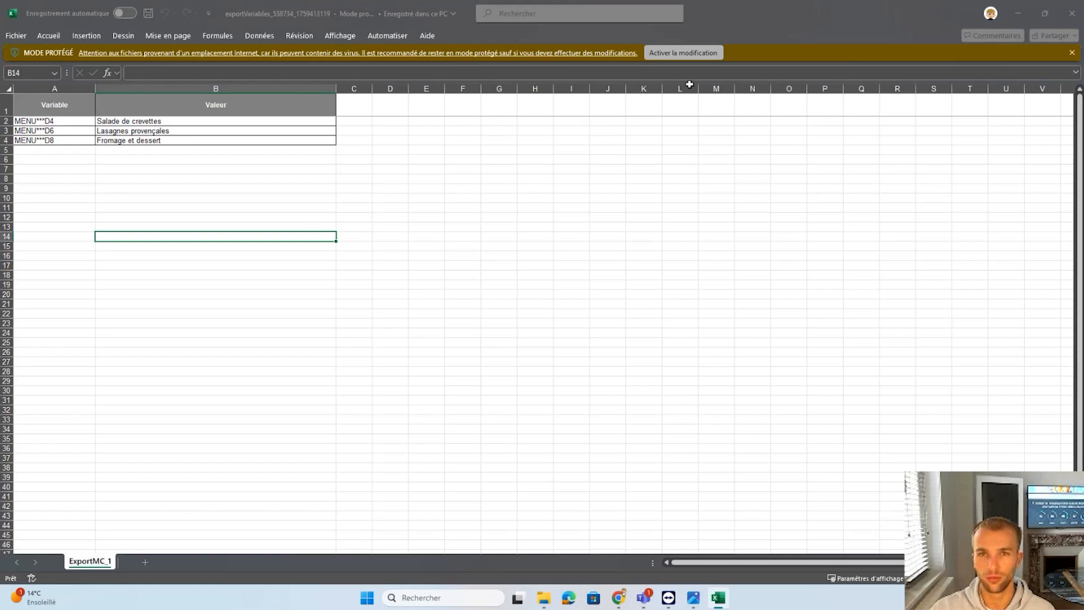
{"action": "left_click", "coordinate": [167, 176]}
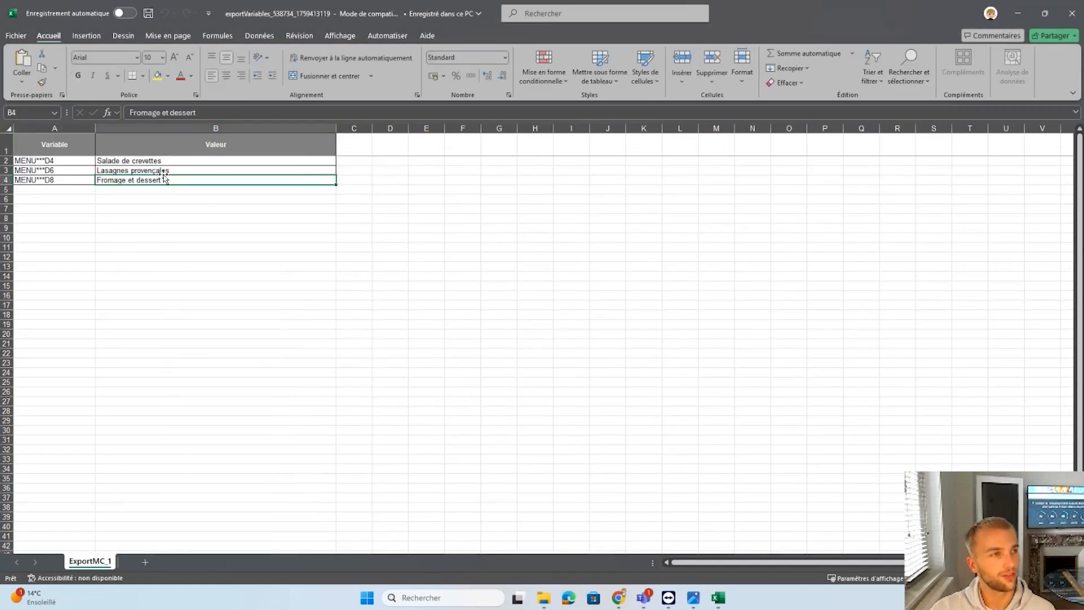
{"action": "double_click", "coordinate": [162, 161]}
{"action": "left_click_drag", "start_coordinate": [162, 160], "coordinate": [133, 160]}
{"action": "type", "text": "tomates"}
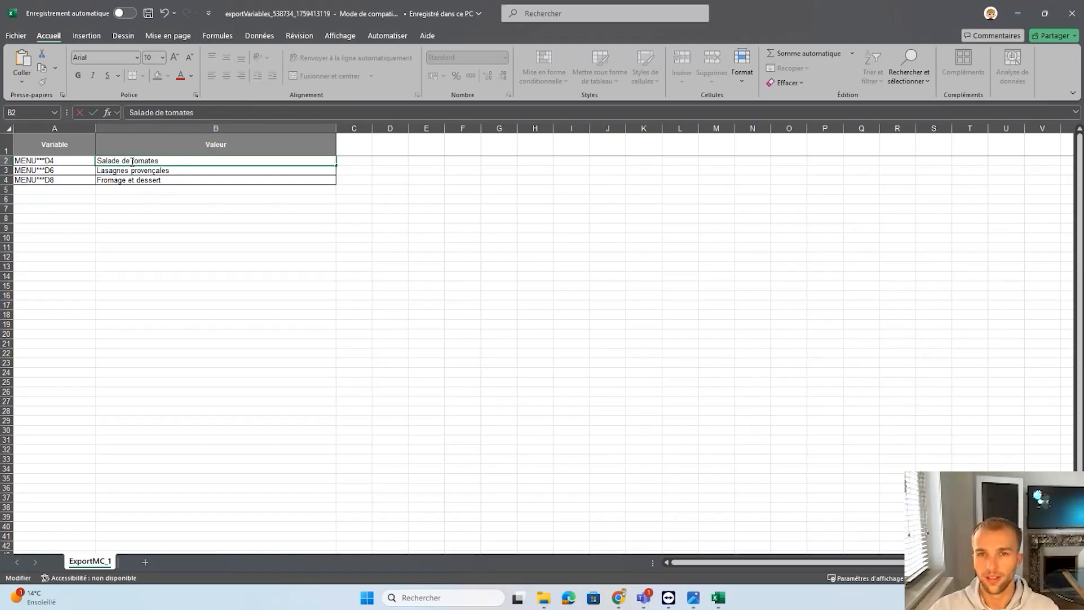
Replace the MENU***D6 value in cell B3 with "Spaghetti"
{"action": "double_click", "coordinate": [172, 170]}
{"action": "left_click_drag", "start_coordinate": [172, 170], "coordinate": [67, 171]}
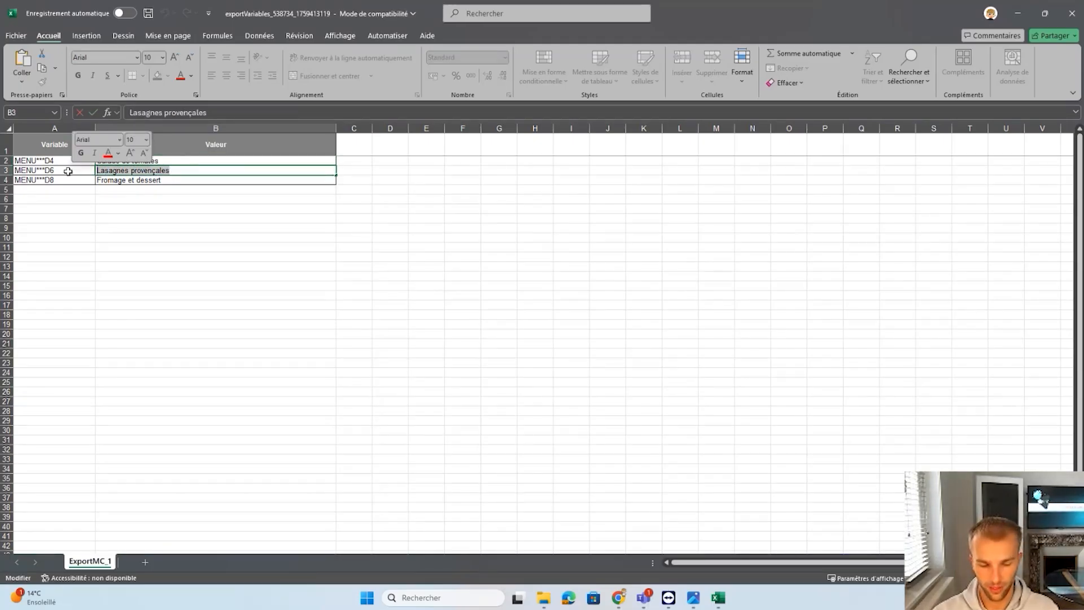
{"action": "type", "text": "Spaghett"}
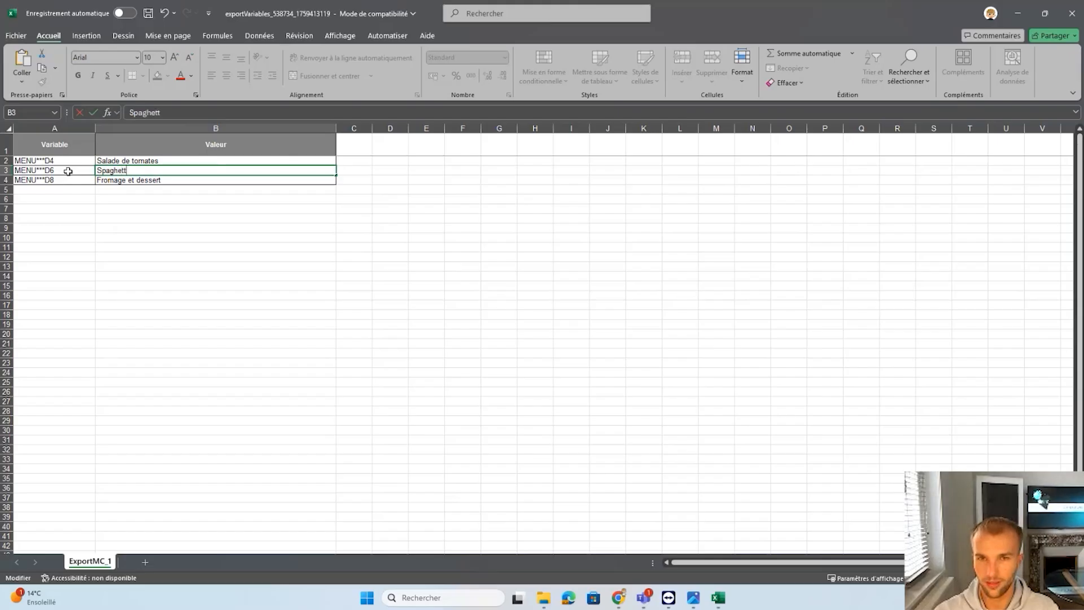
{"action": "type", "text": "i"}
{"action": "key", "text": "alt+Tab"}
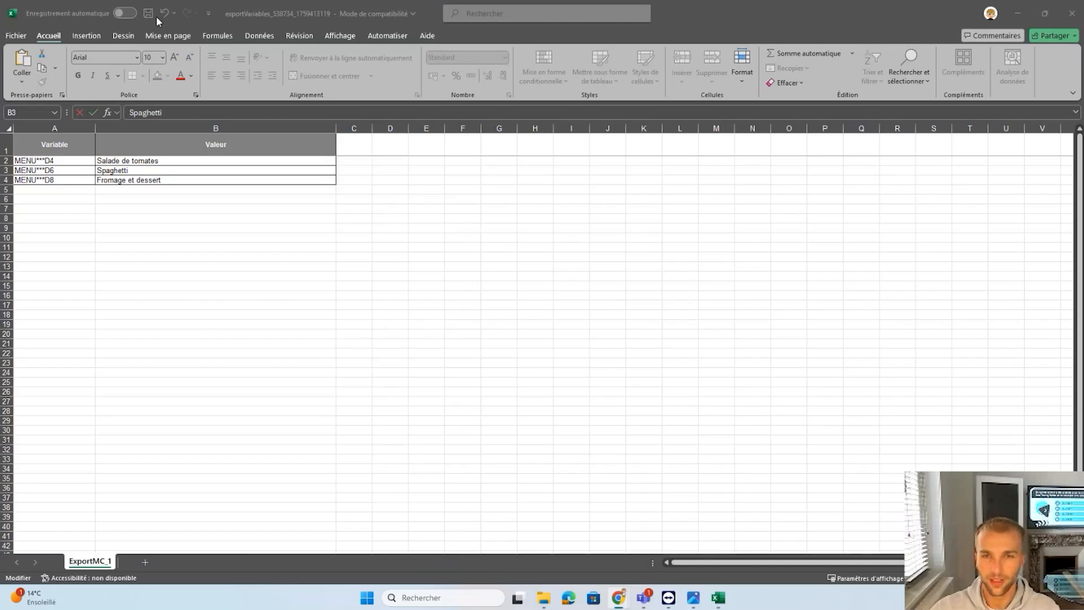
{"action": "left_click", "coordinate": [174, 180]}
{"action": "left_click", "coordinate": [206, 287]}
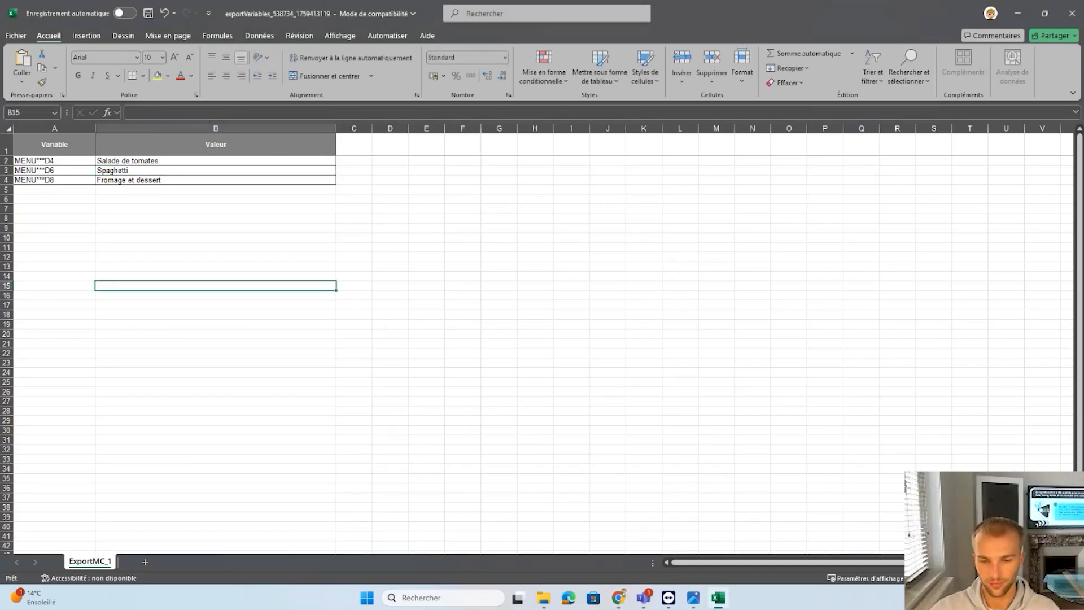
Save the edited variables workbook and close Excel to return to the "Menu" variables page
{"action": "left_click", "coordinate": [276, 409]}
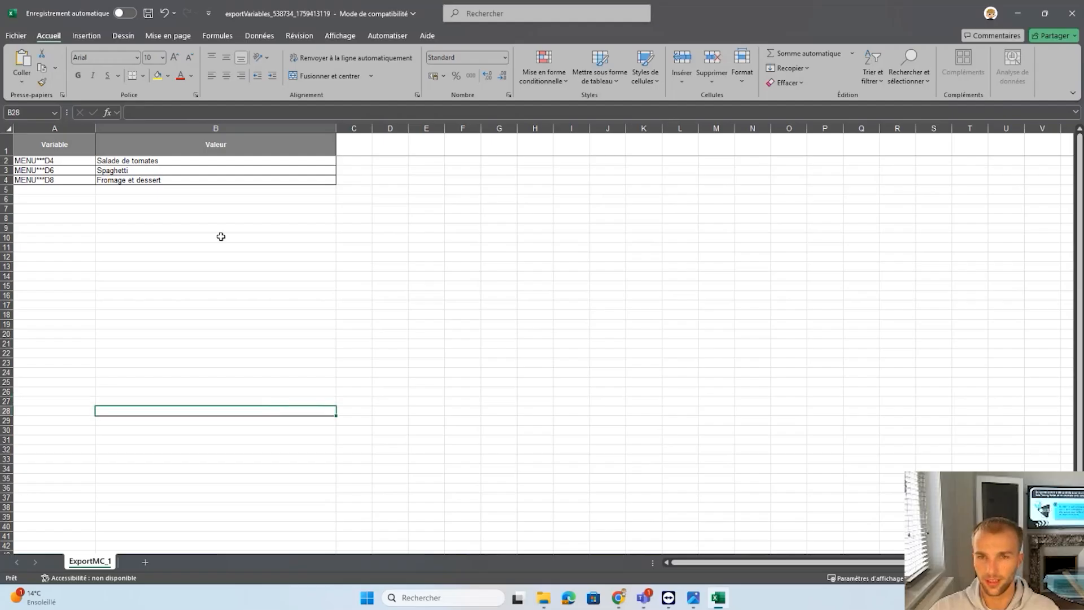
{"action": "left_click", "coordinate": [190, 229]}
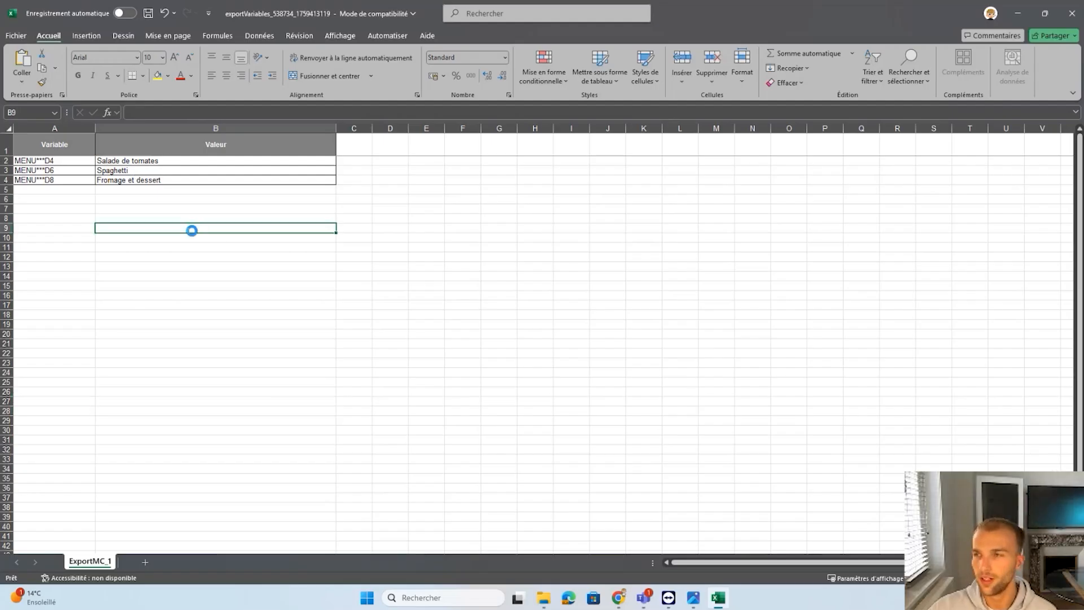
{"action": "key", "text": "ctrl+s"}
{"action": "left_click", "coordinate": [1071, 13]}
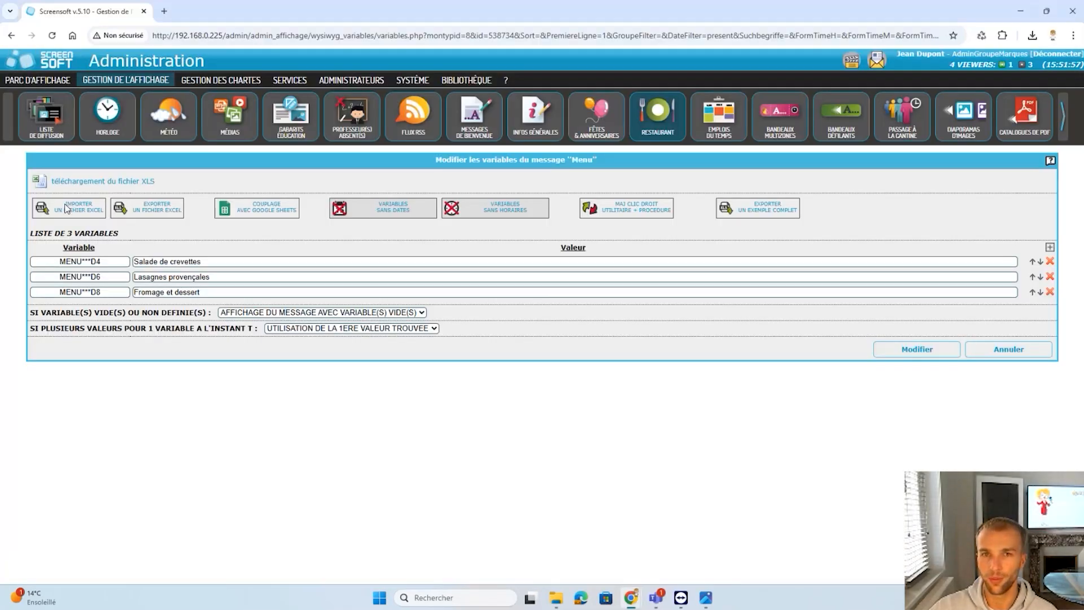
{"action": "left_click", "coordinate": [83, 216]}
{"action": "left_click", "coordinate": [141, 188]}
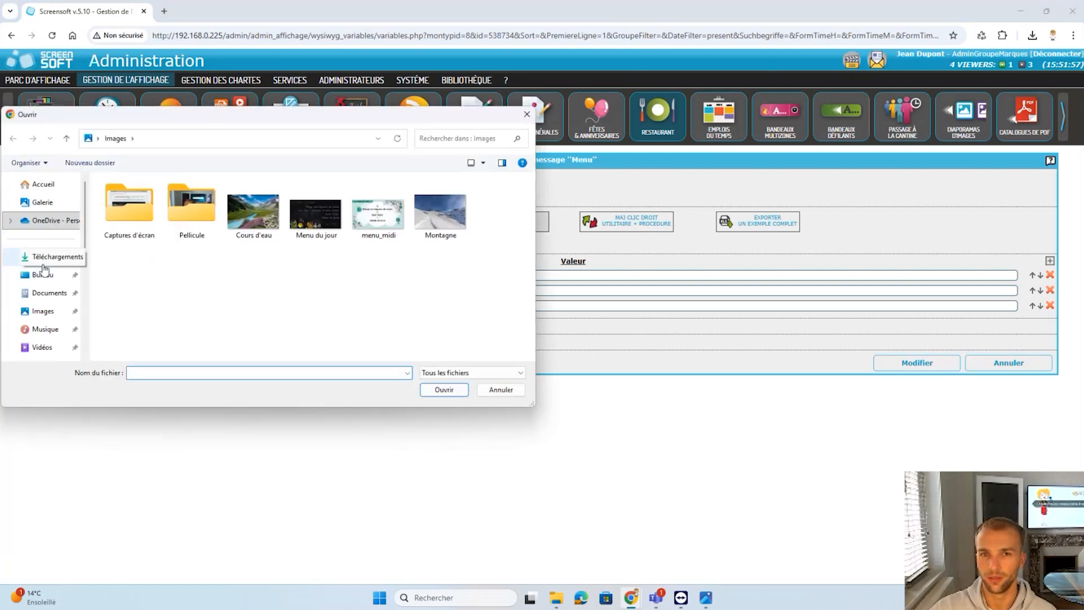
{"action": "left_click", "coordinate": [49, 257]}
{"action": "double_click", "coordinate": [137, 211]}
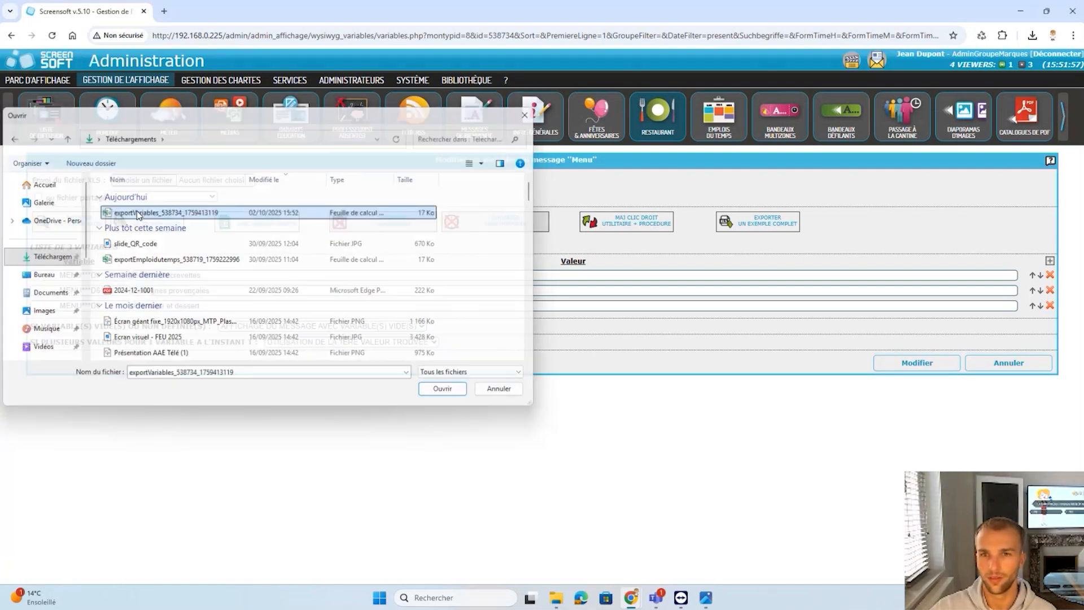
{"action": "left_click", "coordinate": [212, 253]}
{"action": "left_click_drag", "start_coordinate": [185, 267], "coordinate": [95, 278]}
{"action": "left_click", "coordinate": [937, 339]}
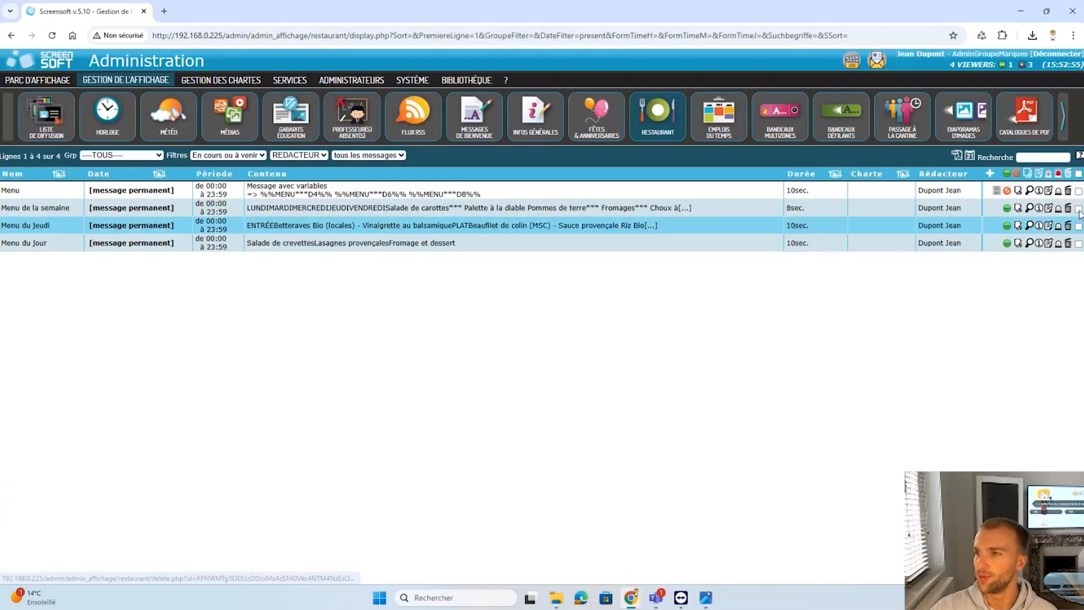
Preview the "Menu" message on the HALL D'ACCUEIL display, and view its record information
{"action": "left_click", "coordinate": [1026, 192]}
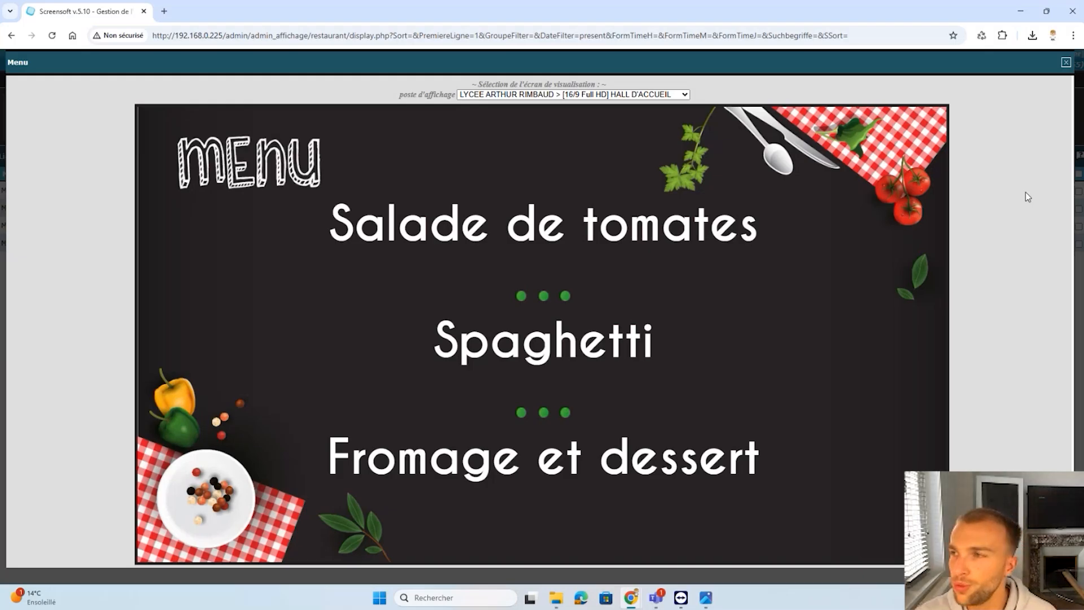
{"action": "left_click", "coordinate": [1065, 63]}
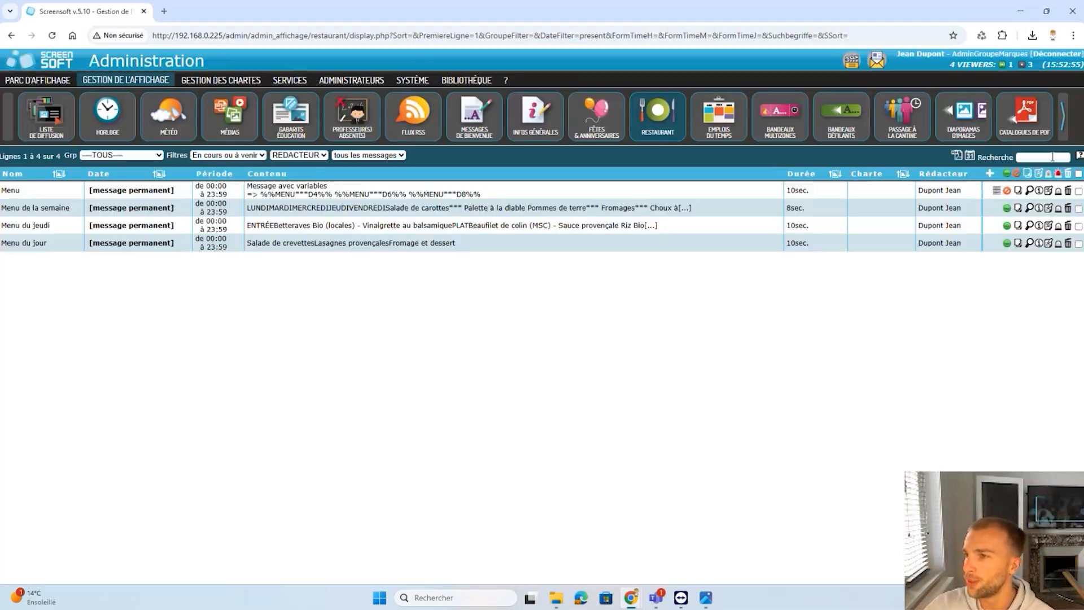
{"action": "left_click", "coordinate": [1039, 190]}
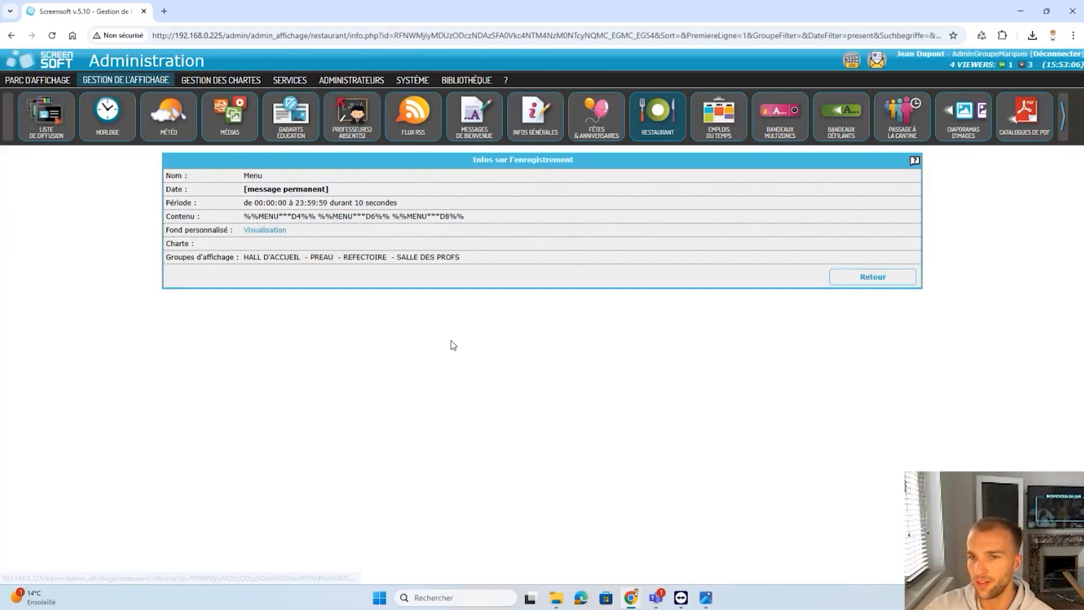
{"action": "left_click", "coordinate": [852, 281]}
Try the "09-Menu Semaine 1" theme in the "Menu" message and leave the editor without saving
{"action": "left_click", "coordinate": [1054, 192]}
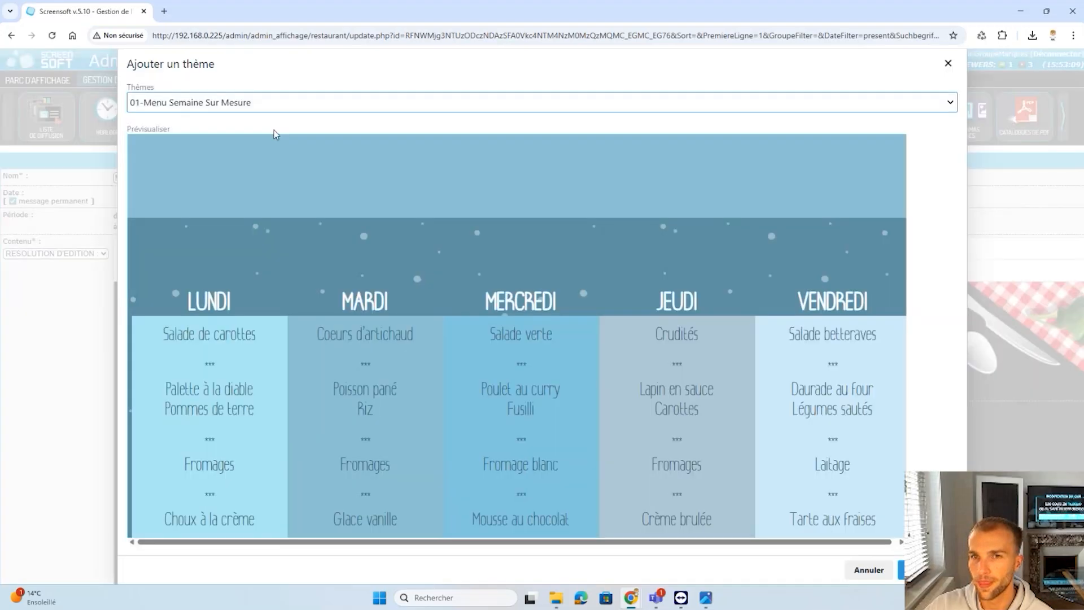
{"action": "left_click", "coordinate": [254, 105]}
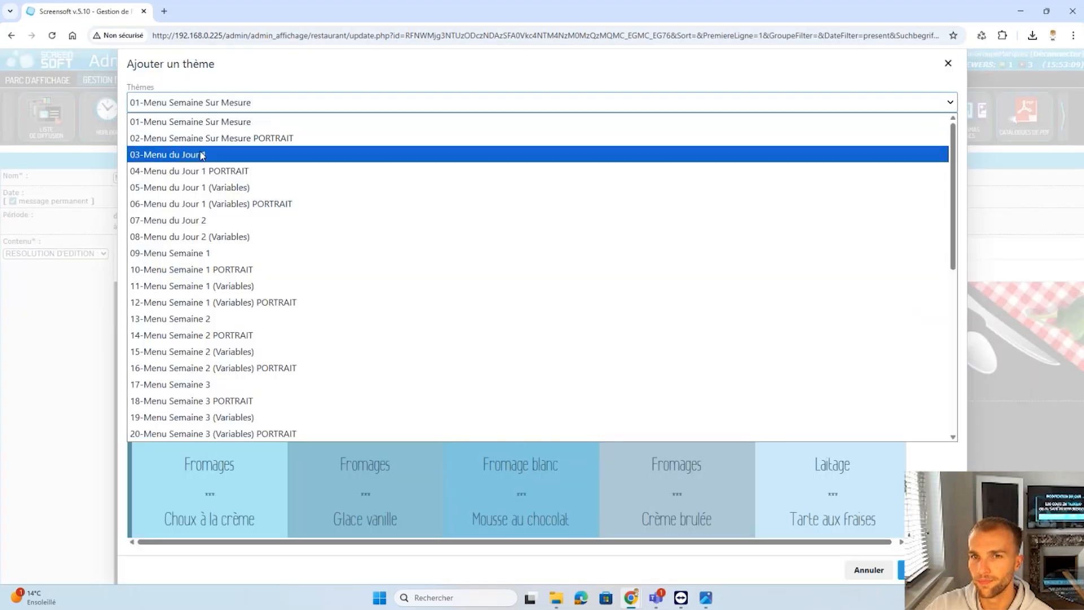
{"action": "left_click", "coordinate": [210, 252]}
{"action": "scroll", "coordinate": [621, 354], "scroll_direction": "down", "scroll_amount": 5}
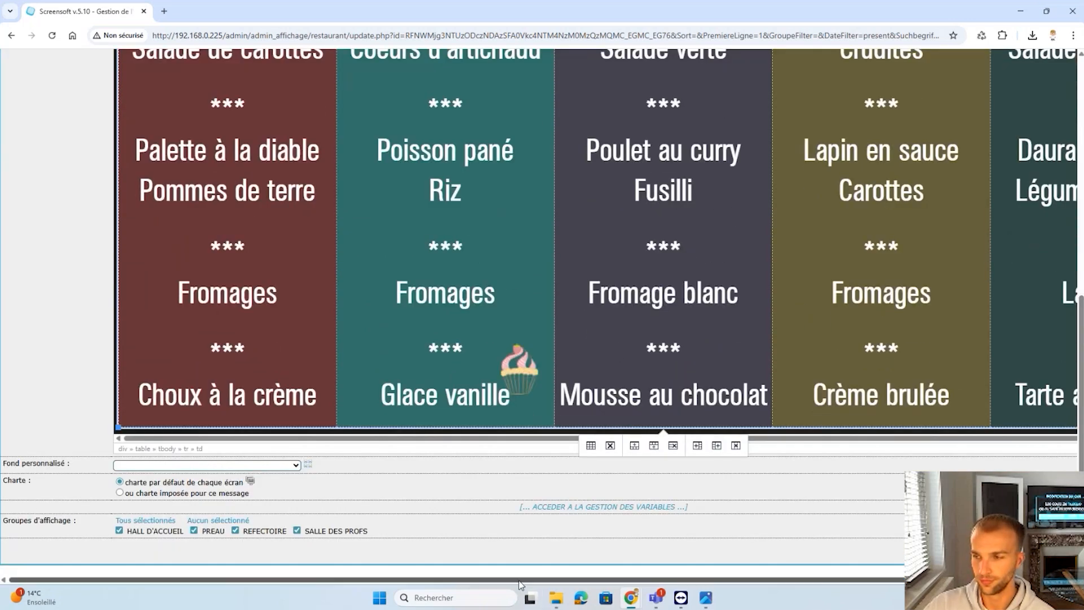
{"action": "left_click_drag", "start_coordinate": [526, 580], "coordinate": [660, 579]}
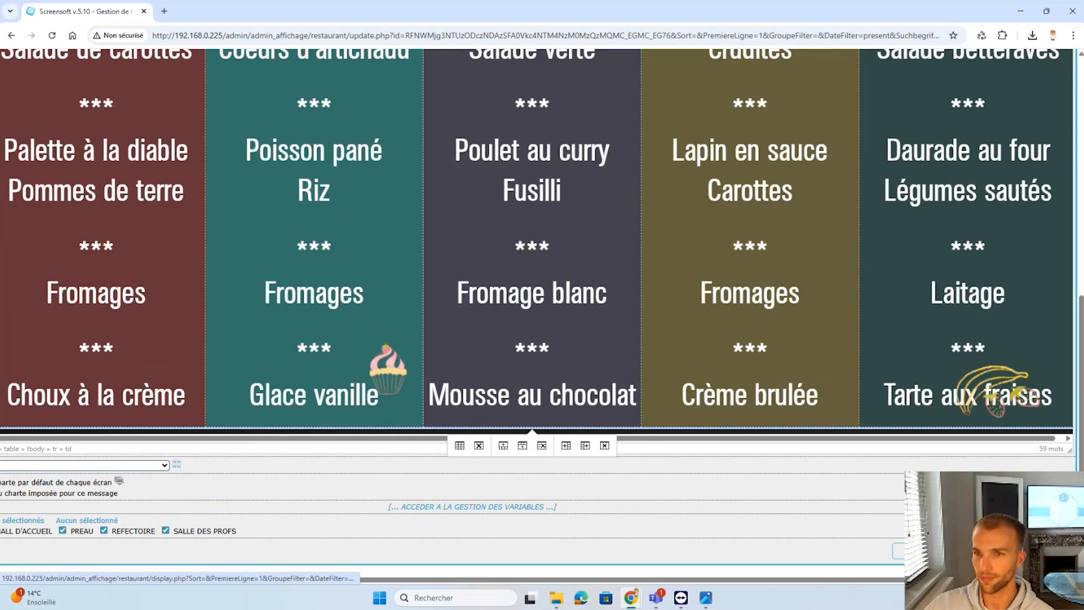
{"action": "left_click", "coordinate": [937, 551]}
{"action": "left_click", "coordinate": [590, 119]}
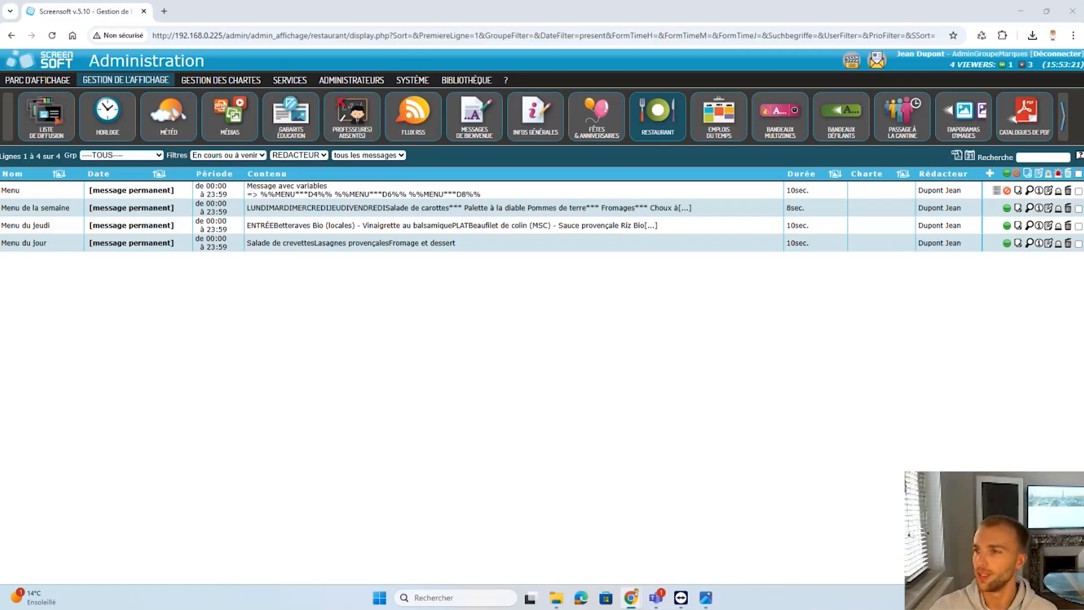
Open the "Menu" message for editing and examine the available restaurant themes without applying one
{"action": "left_click", "coordinate": [1049, 192]}
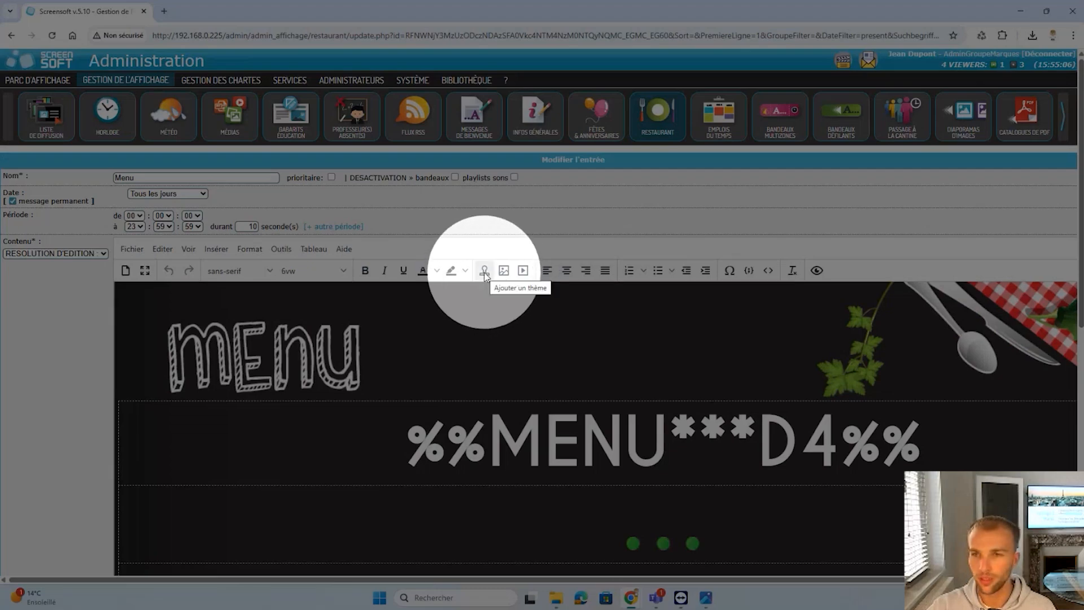
{"action": "left_click", "coordinate": [484, 272]}
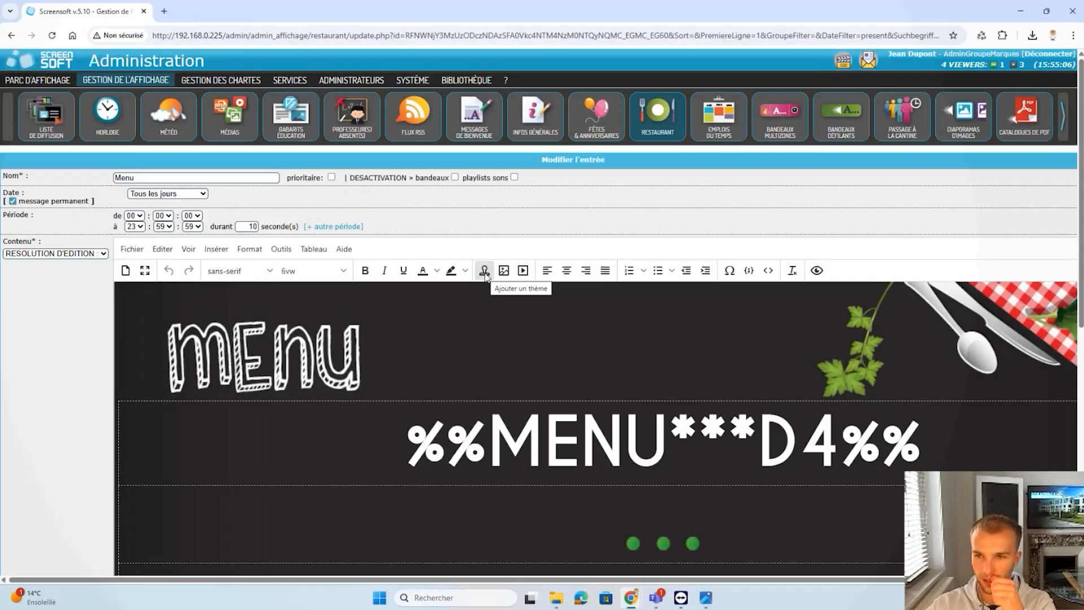
{"action": "left_click", "coordinate": [484, 271]}
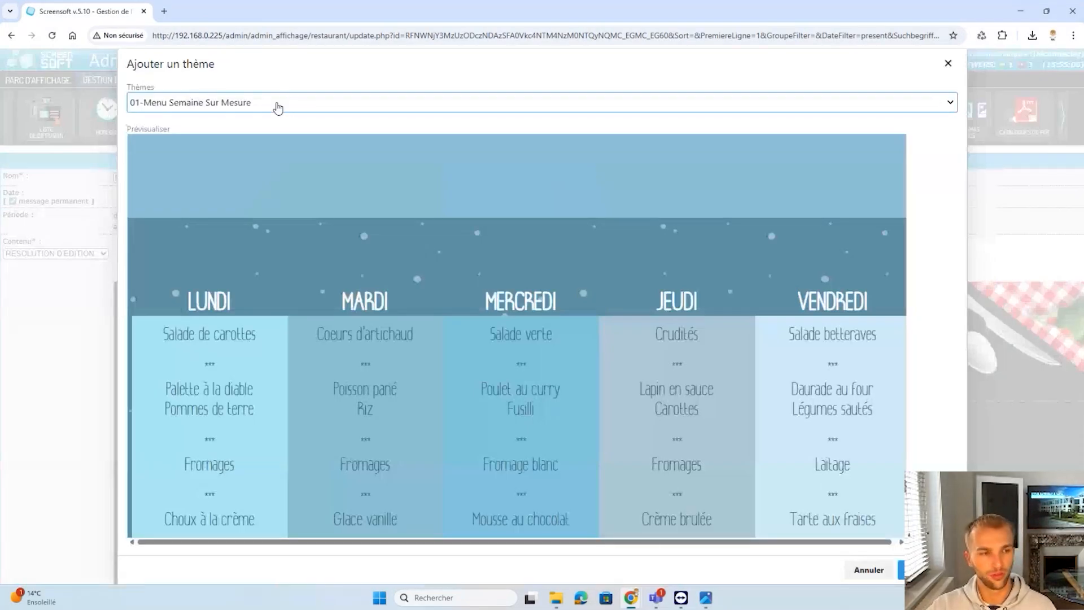
{"action": "left_click", "coordinate": [278, 106]}
{"action": "scroll", "coordinate": [282, 225], "scroll_direction": "down", "scroll_amount": 5}
{"action": "scroll", "coordinate": [250, 379], "scroll_direction": "up", "scroll_amount": 5}
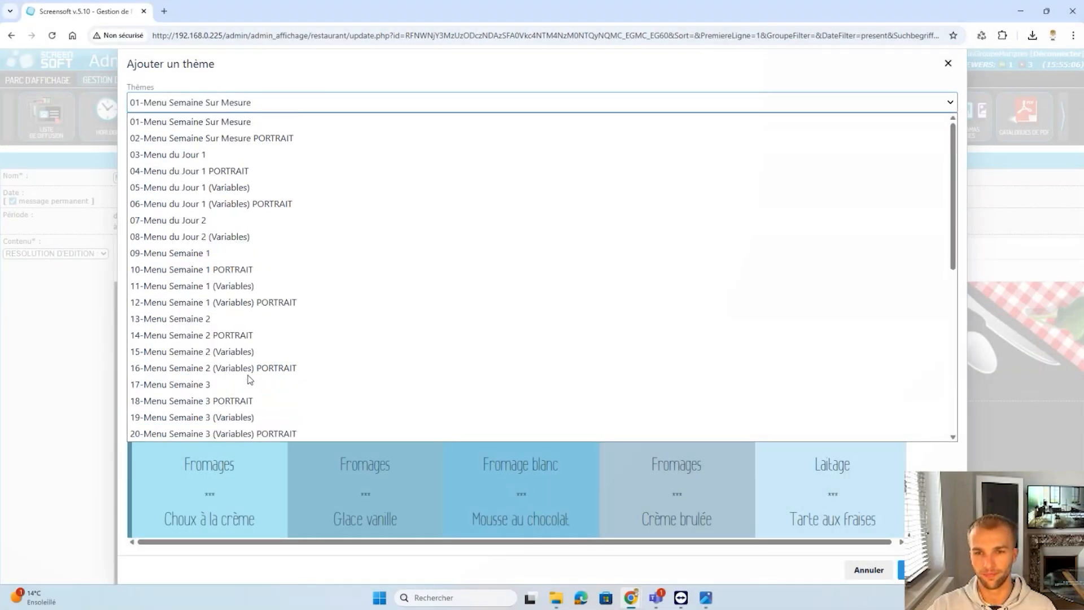
{"action": "scroll", "coordinate": [250, 379], "scroll_direction": "down", "scroll_amount": 5}
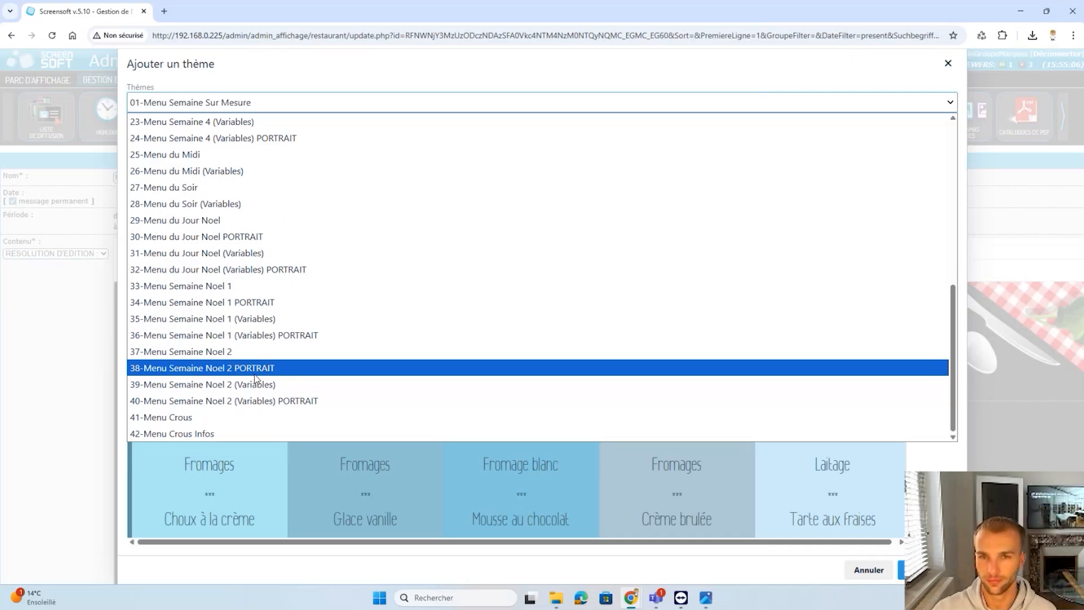
{"action": "scroll", "coordinate": [255, 380], "scroll_direction": "up", "scroll_amount": 5}
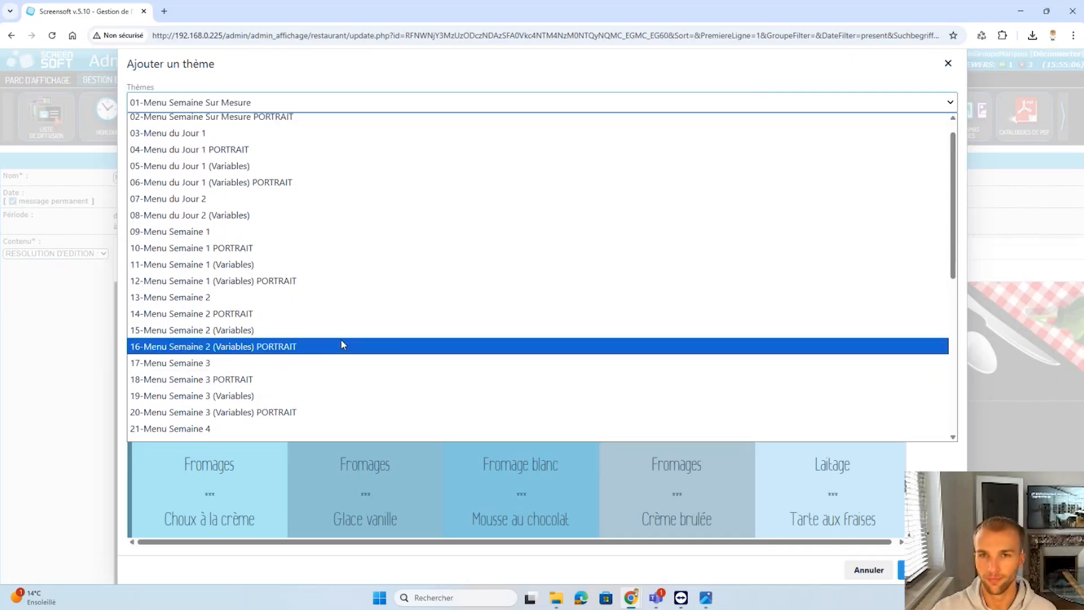
{"action": "left_click", "coordinate": [948, 63]}
{"action": "scroll", "coordinate": [452, 308], "scroll_direction": "up", "scroll_amount": 4}
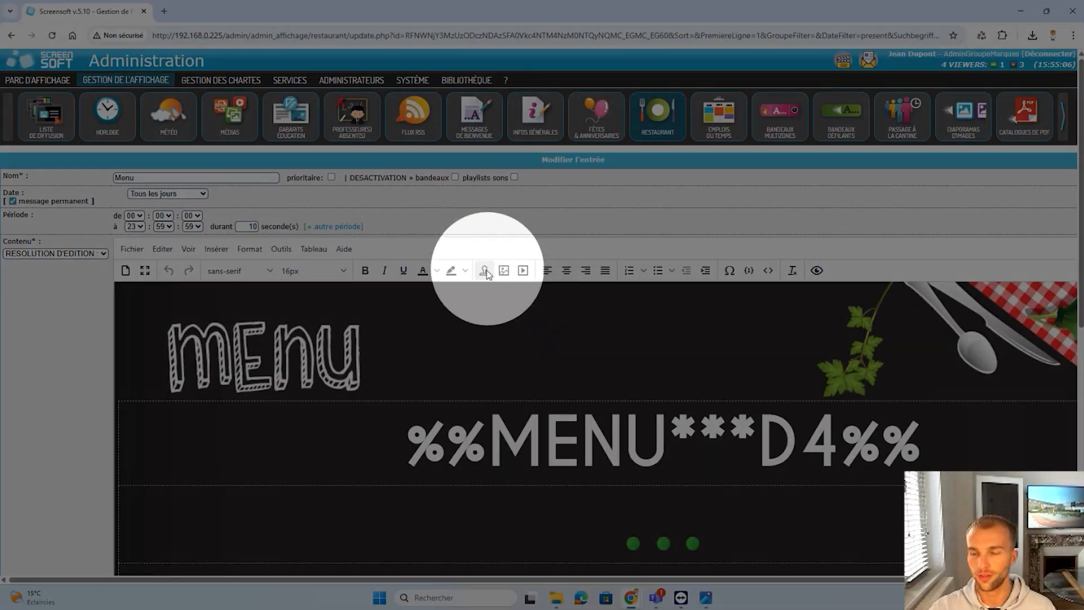
Review the theme list once more down to the Noel and Crous menus, and return to the restaurant message list
{"action": "left_click", "coordinate": [485, 270]}
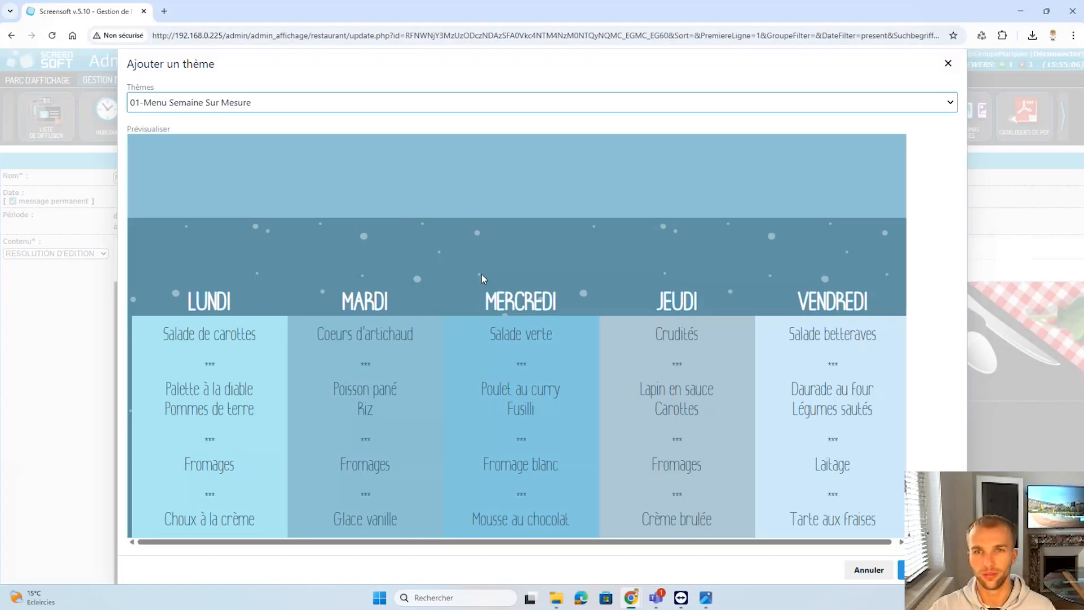
{"action": "left_click", "coordinate": [348, 121]}
{"action": "scroll", "coordinate": [288, 254], "scroll_direction": "down", "scroll_amount": 5}
{"action": "scroll", "coordinate": [282, 316], "scroll_direction": "up", "scroll_amount": 5}
{"action": "scroll", "coordinate": [283, 317], "scroll_direction": "down", "scroll_amount": 5}
{"action": "scroll", "coordinate": [283, 316], "scroll_direction": "up", "scroll_amount": 5}
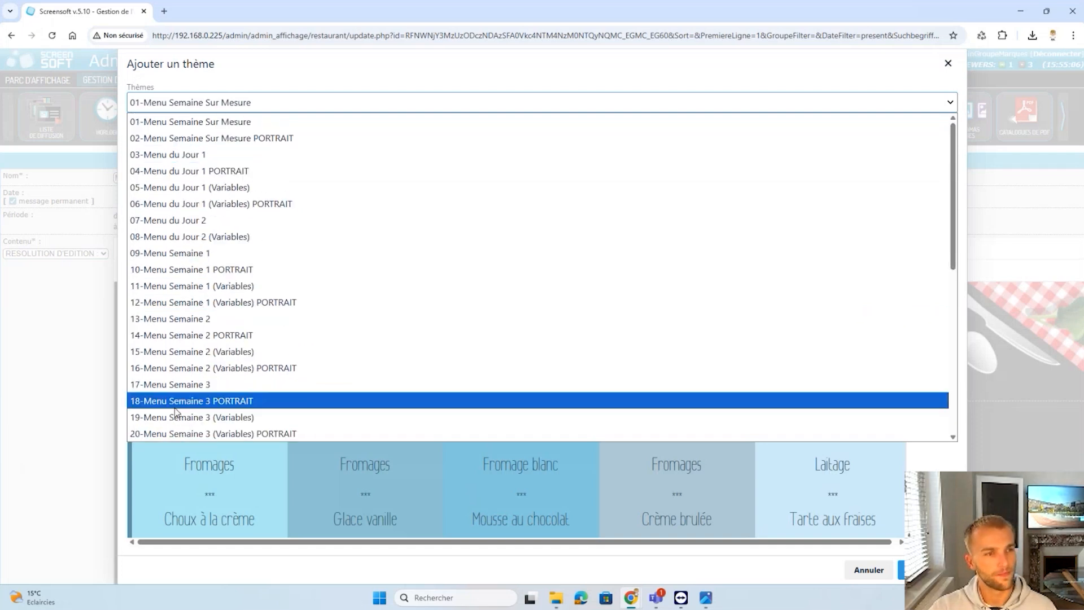
{"action": "scroll", "coordinate": [226, 291], "scroll_direction": "down", "scroll_amount": 5}
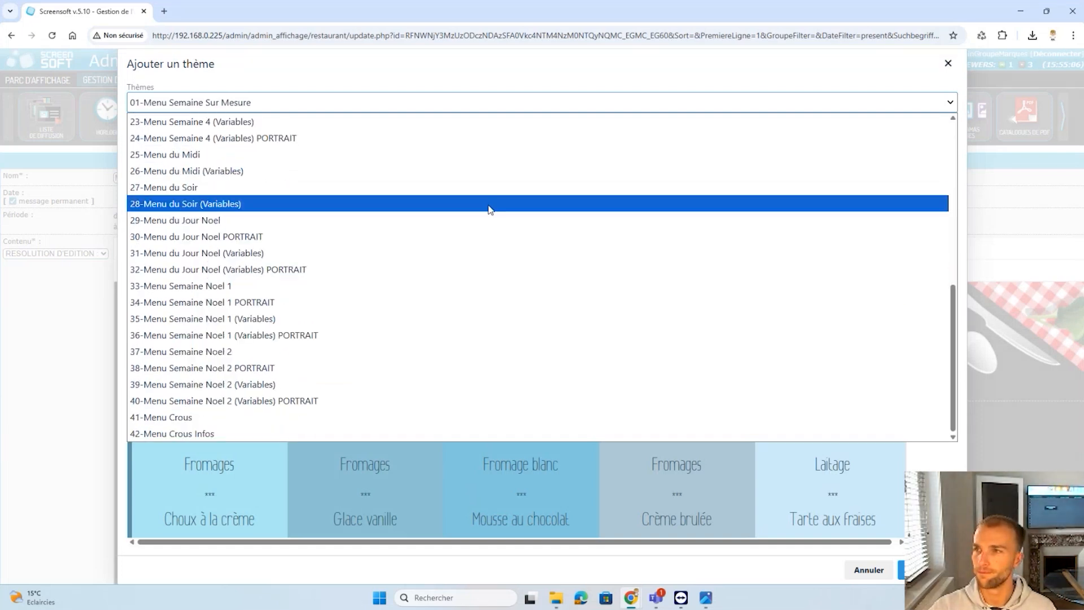
{"action": "left_click", "coordinate": [948, 62]}
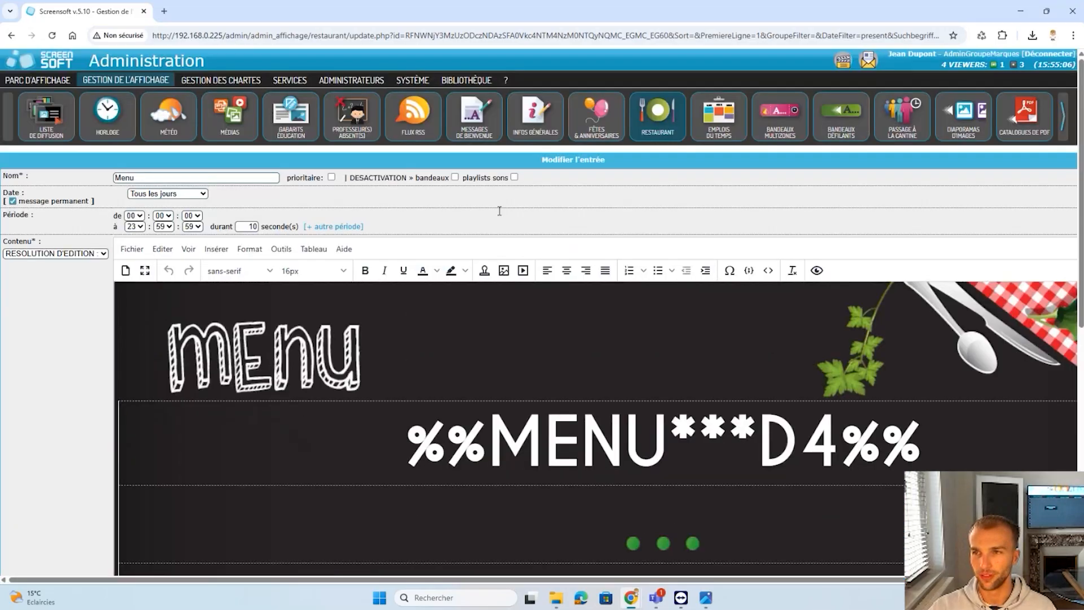
{"action": "left_click", "coordinate": [666, 112]}
{"action": "left_click", "coordinate": [598, 117]}
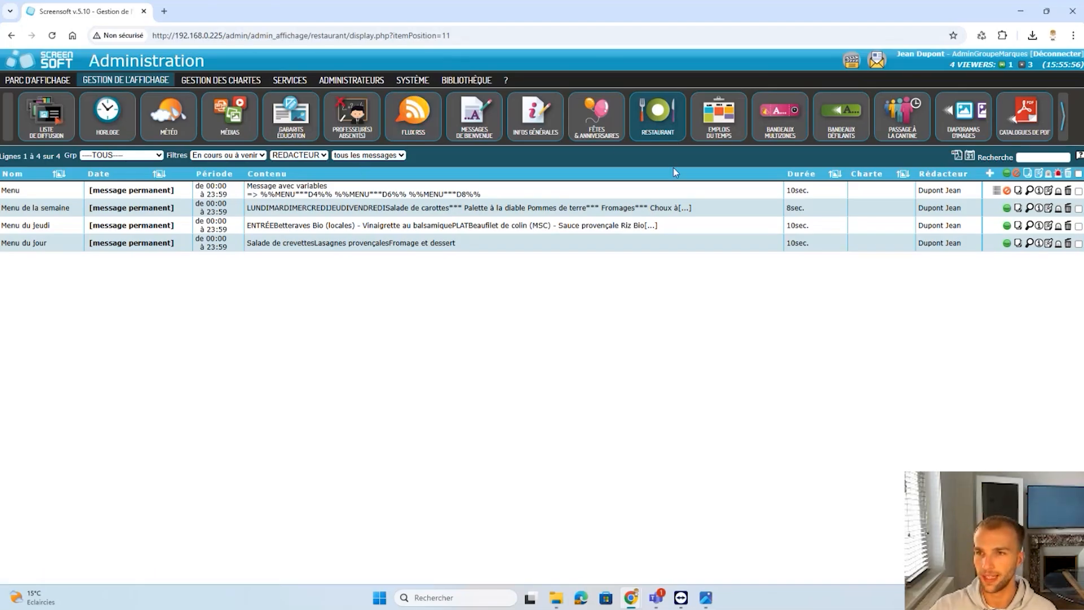
Go to the RSS feed messages and preview "RSS - SeCoucherMoinsBete.fr"
{"action": "left_click", "coordinate": [429, 120]}
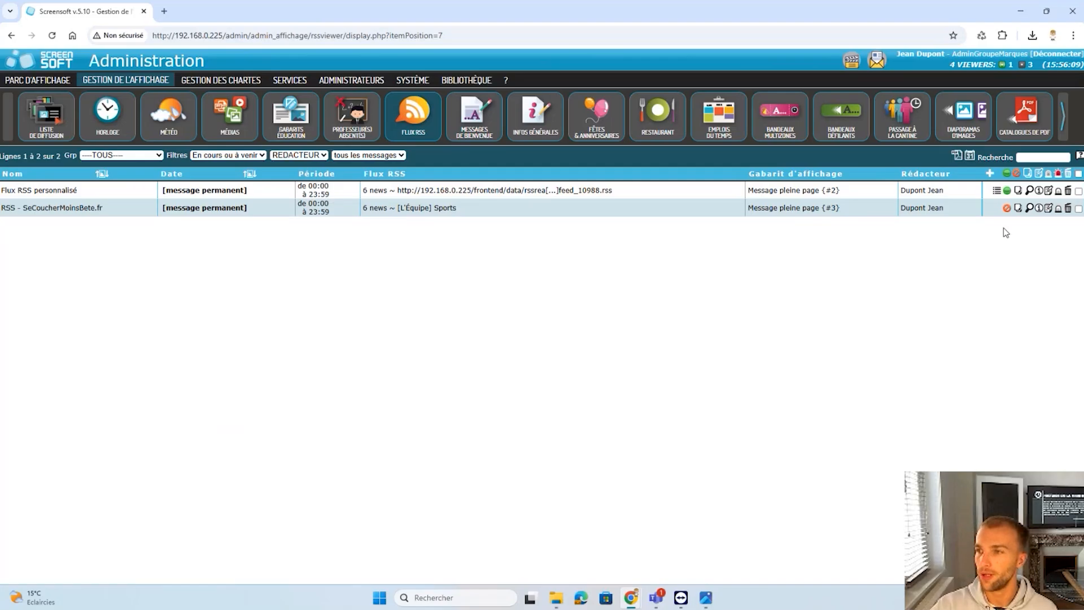
{"action": "left_click", "coordinate": [1028, 208]}
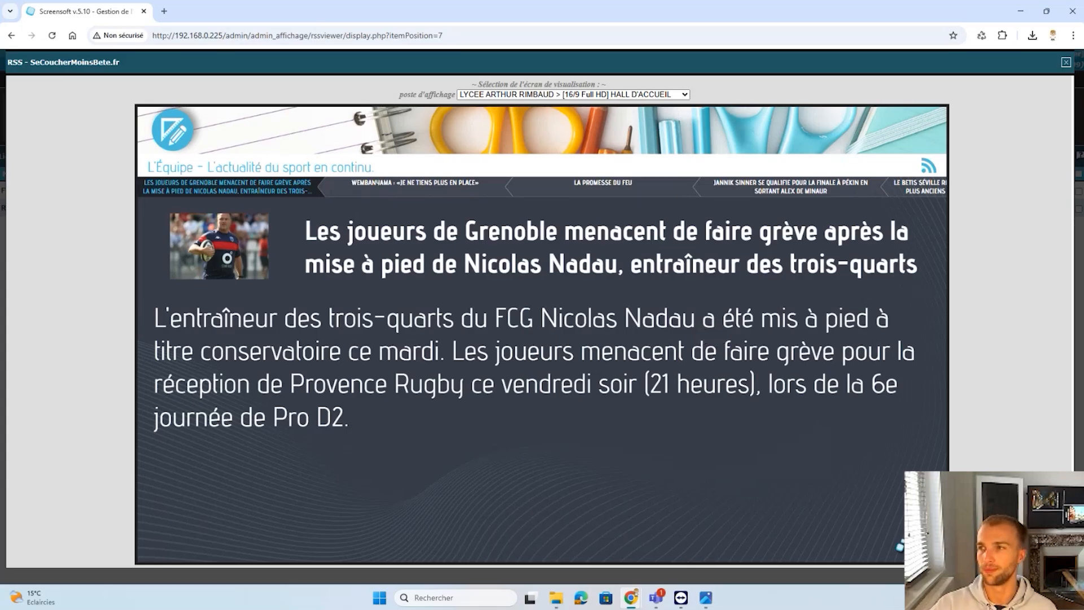
{"action": "left_click", "coordinate": [1065, 64]}
Set the feed link of "RSS - SeCoucherMoinsBete.fr" to [Le Monde] Sports, save it and preview the updated message
{"action": "left_click", "coordinate": [1049, 208]}
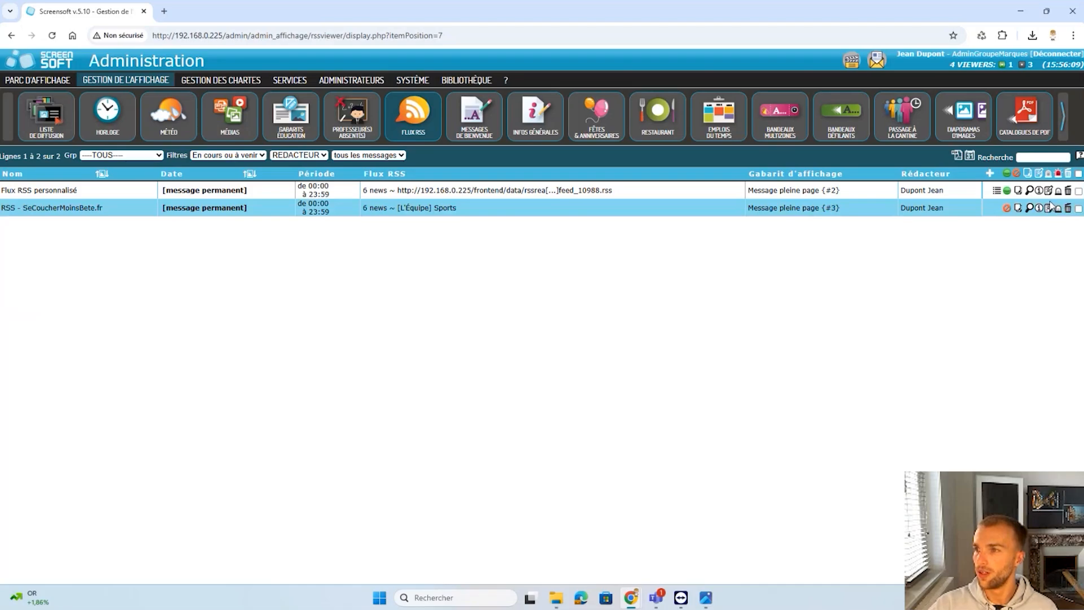
{"action": "left_click", "coordinate": [472, 290]}
{"action": "scroll", "coordinate": [446, 446], "scroll_direction": "down", "scroll_amount": 1}
{"action": "scroll", "coordinate": [446, 395], "scroll_direction": "up", "scroll_amount": 3}
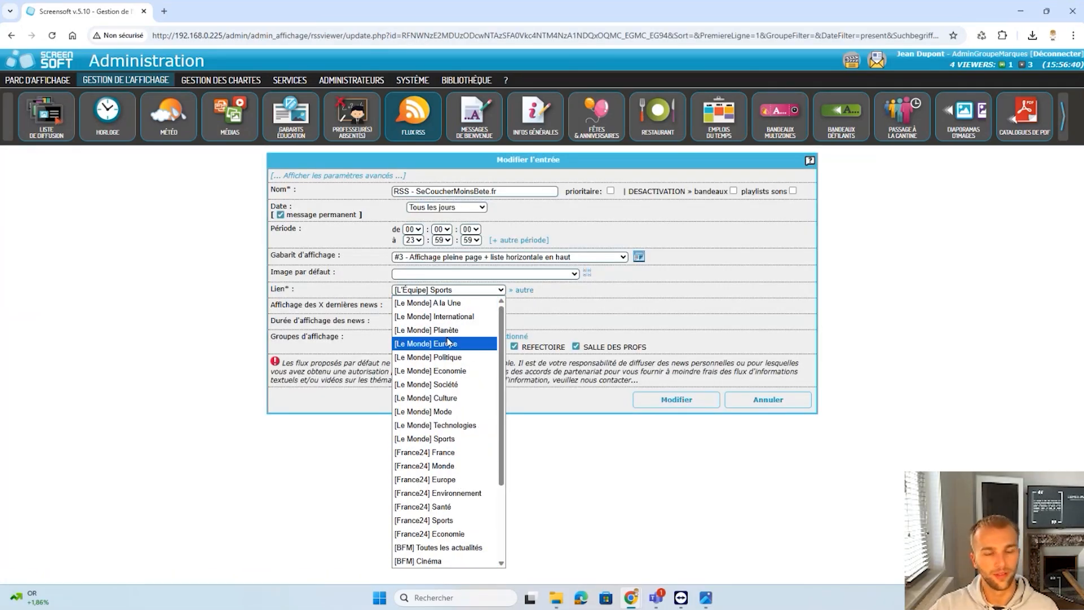
{"action": "scroll", "coordinate": [449, 395], "scroll_direction": "down", "scroll_amount": 3}
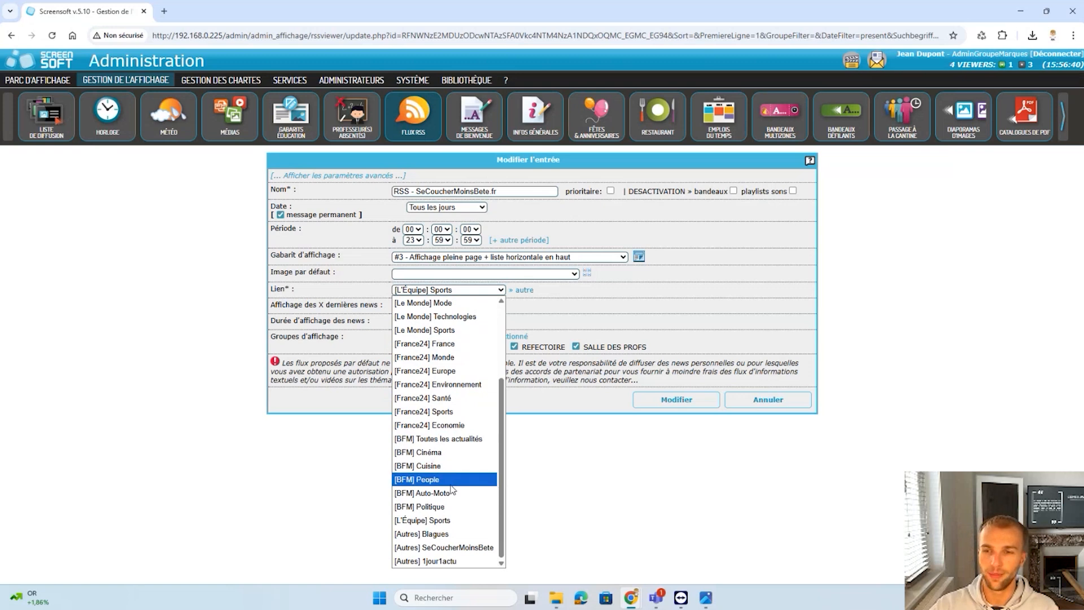
{"action": "scroll", "coordinate": [451, 395], "scroll_direction": "up", "scroll_amount": 3}
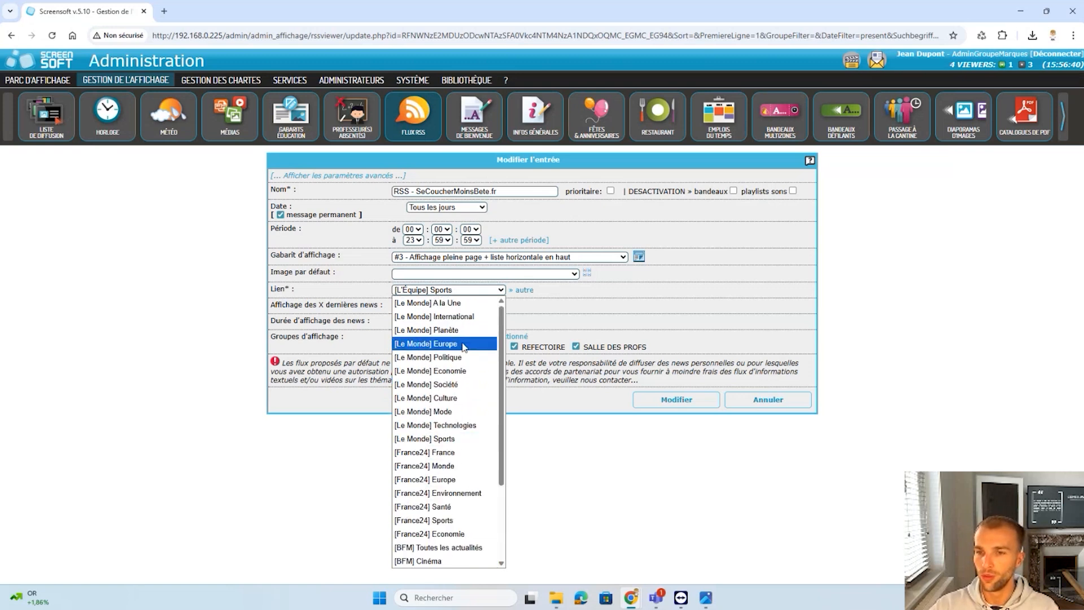
{"action": "left_click", "coordinate": [455, 452]}
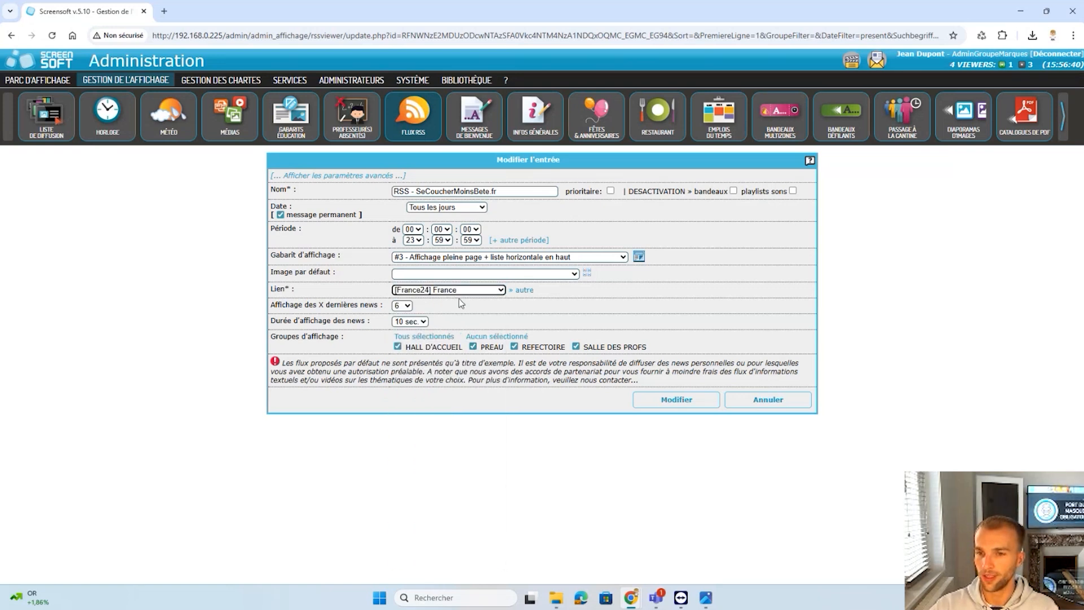
{"action": "left_click", "coordinate": [460, 290]}
{"action": "left_click", "coordinate": [446, 438]}
{"action": "left_click", "coordinate": [669, 402]}
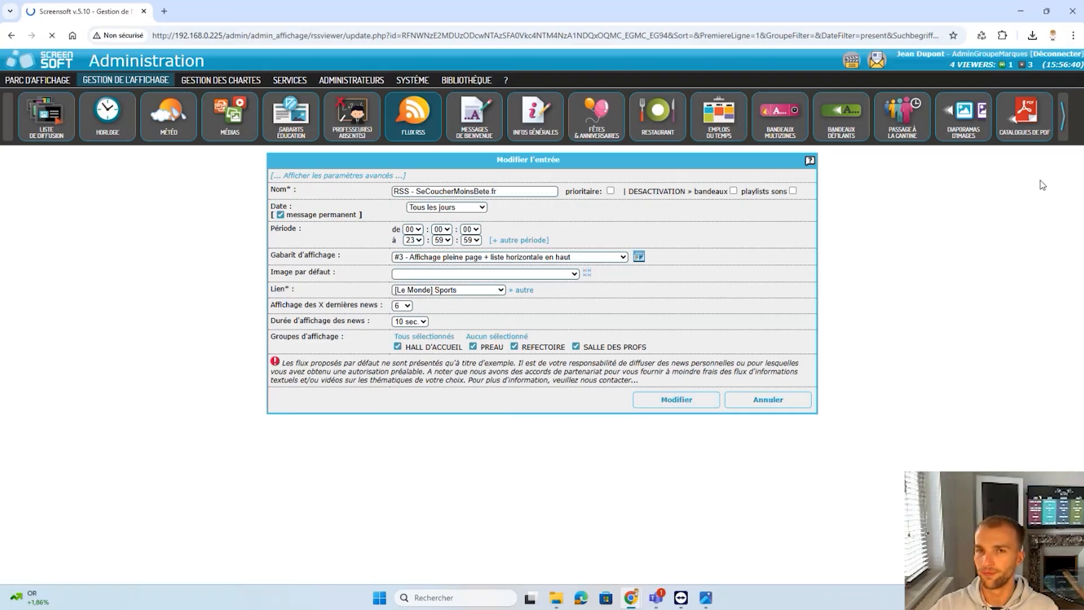
{"action": "left_click", "coordinate": [1029, 208]}
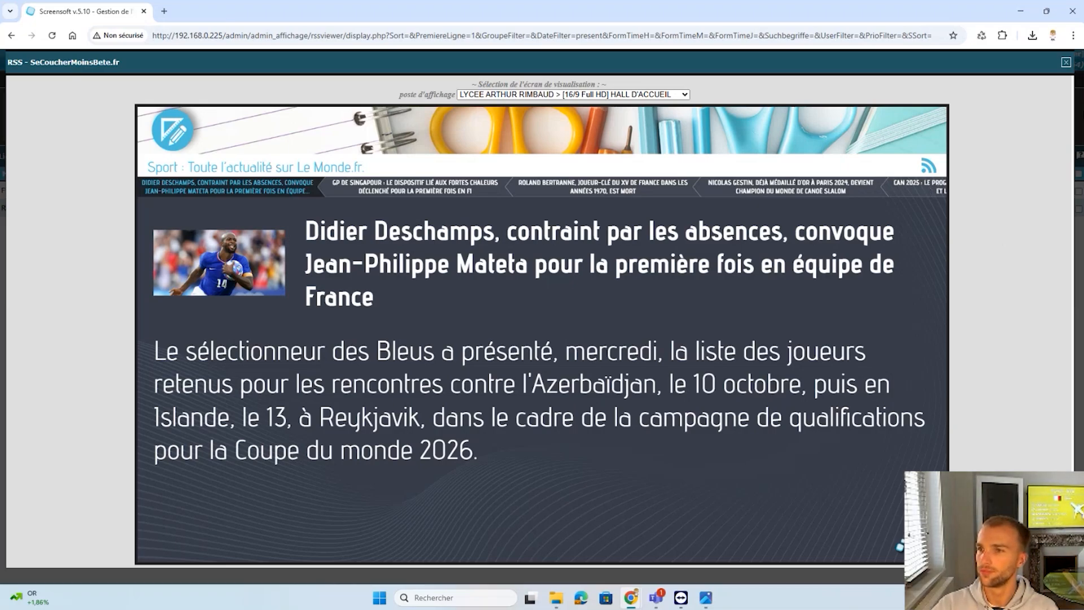
{"action": "left_click", "coordinate": [1066, 63]}
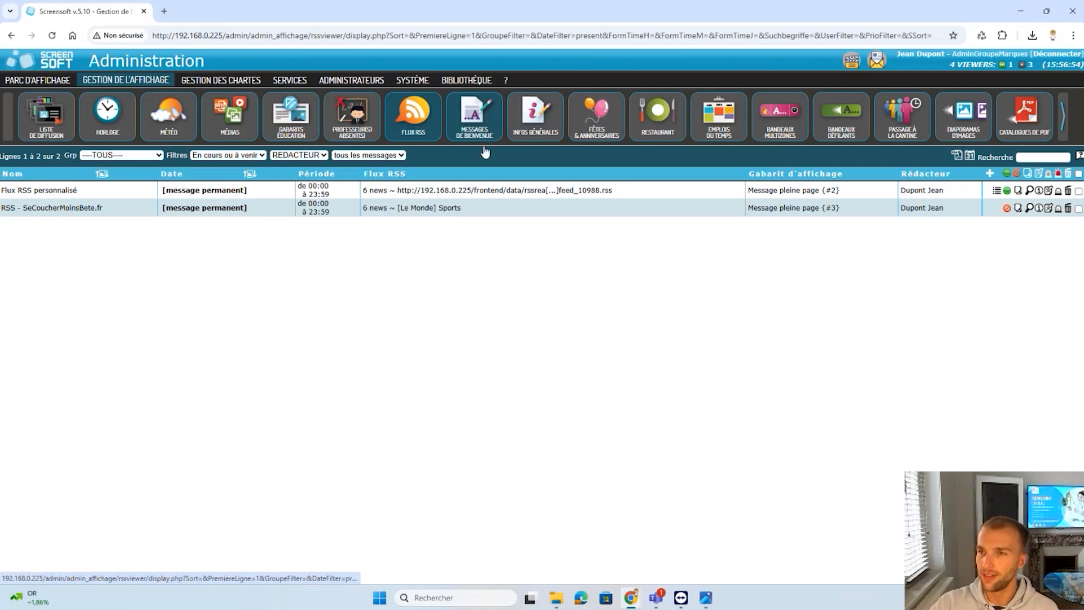
Go to the timetable messages and preview "Emploi du temps de la semaine"
{"action": "left_click", "coordinate": [719, 119]}
{"action": "left_click", "coordinate": [1029, 190]}
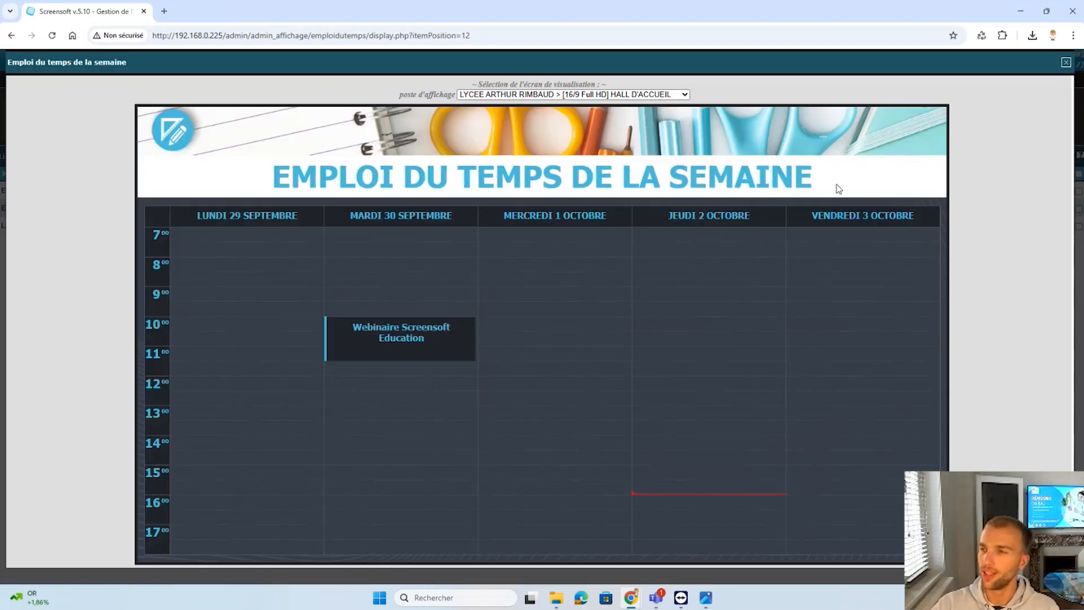
{"action": "left_click", "coordinate": [1066, 62]}
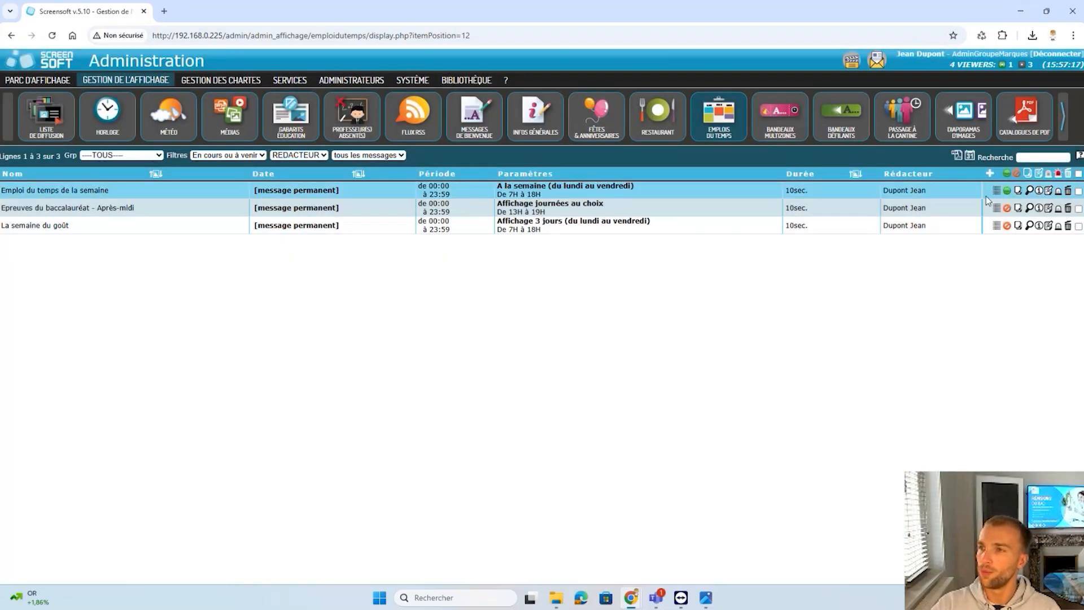
Add a second course to the course list of "Emploi du temps de la semaine", set to Jeudi with start time 15:00
{"action": "left_click", "coordinate": [997, 192]}
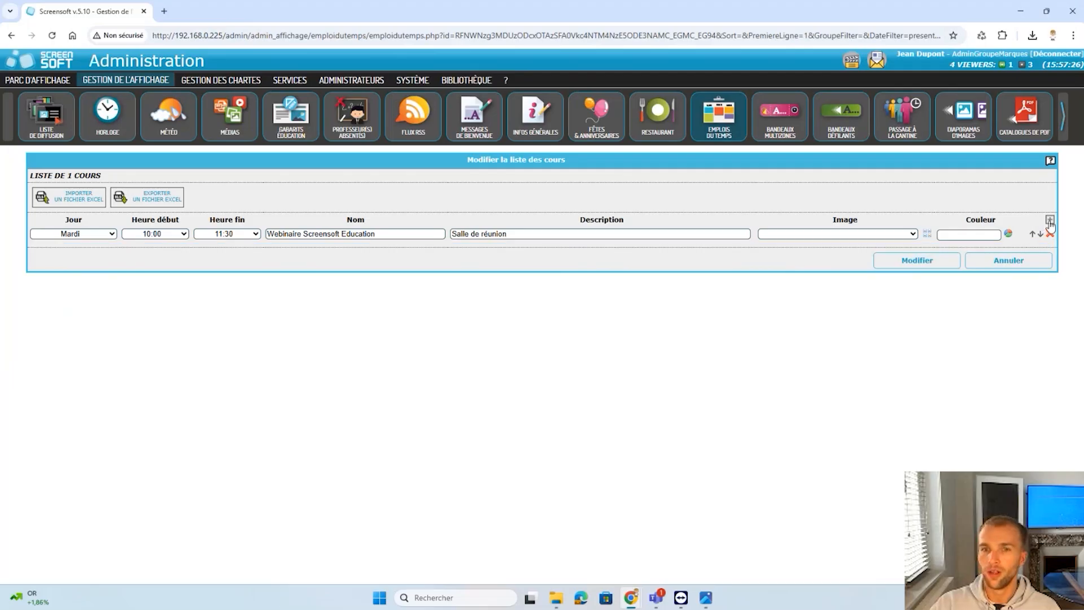
{"action": "left_click", "coordinate": [1049, 219]}
{"action": "left_click", "coordinate": [89, 251]}
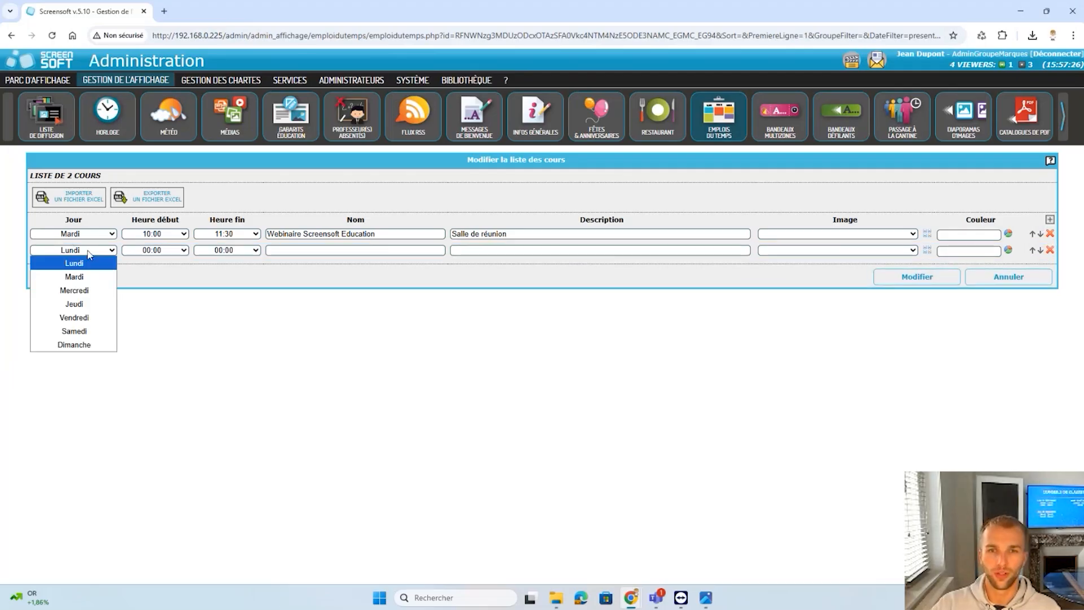
{"action": "left_click", "coordinate": [74, 304]}
{"action": "left_click", "coordinate": [164, 252]}
{"action": "key", "text": "End"}
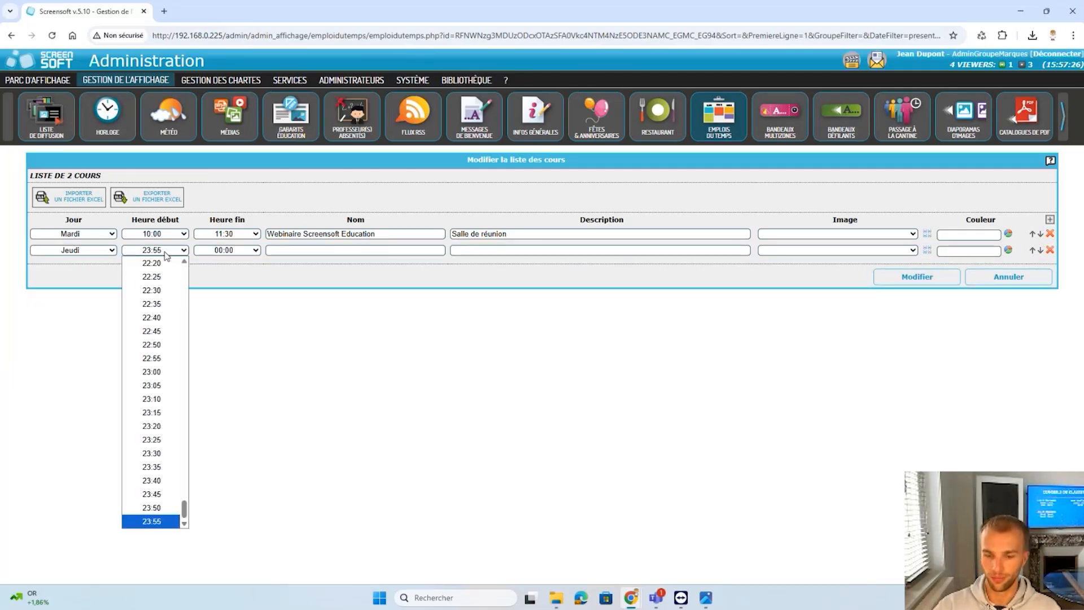
{"action": "type", "text": "15:00"}
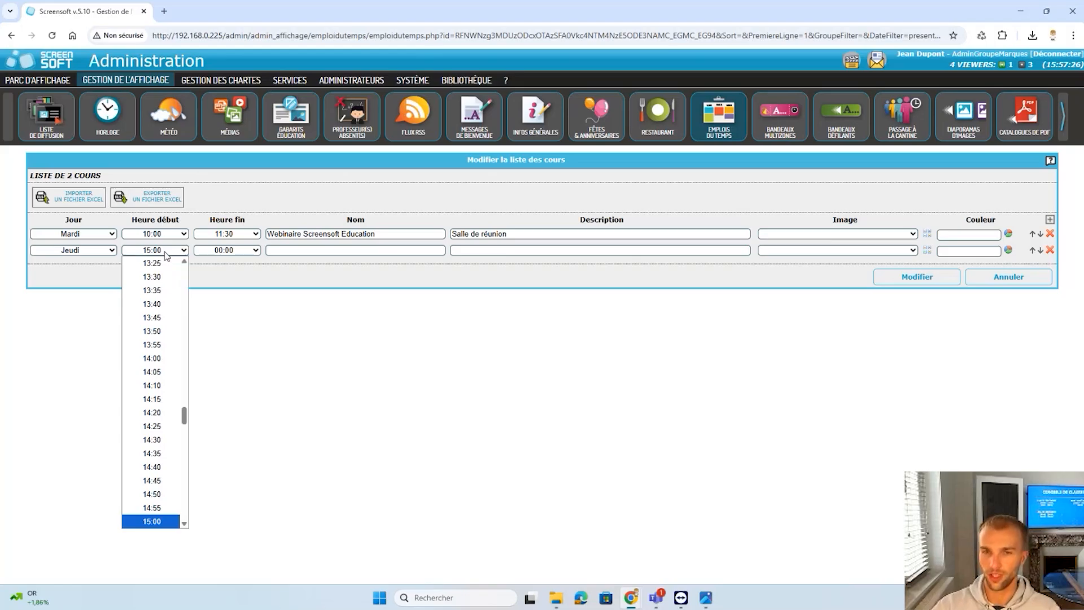
{"action": "key", "text": "Return"}
Set the end time of the Jeudi course to 16:30
{"action": "left_click", "coordinate": [209, 252]}
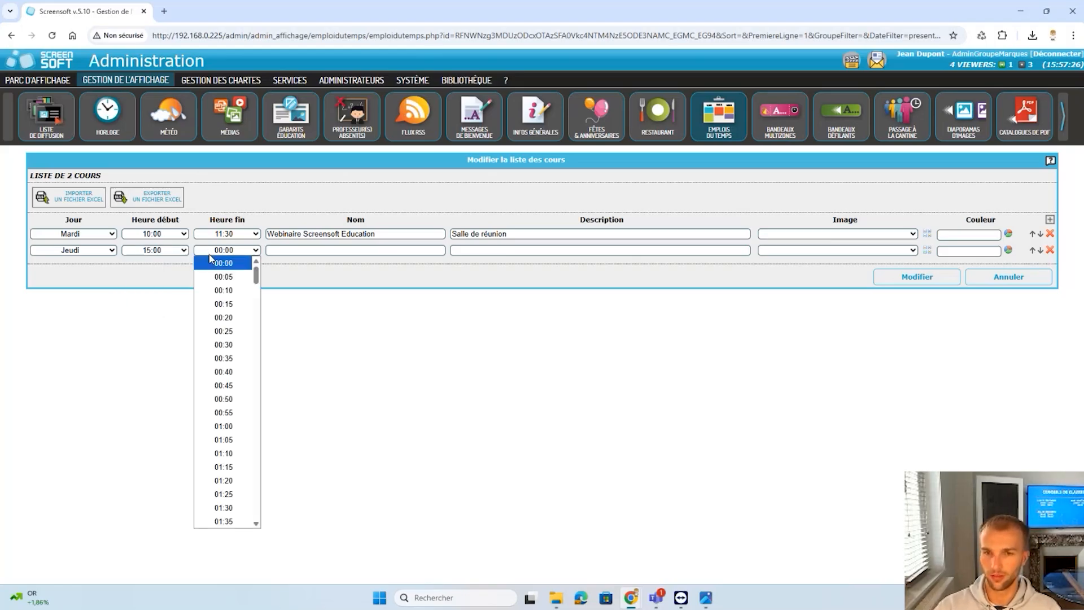
{"action": "left_click", "coordinate": [141, 327]}
{"action": "left_click", "coordinate": [222, 252]}
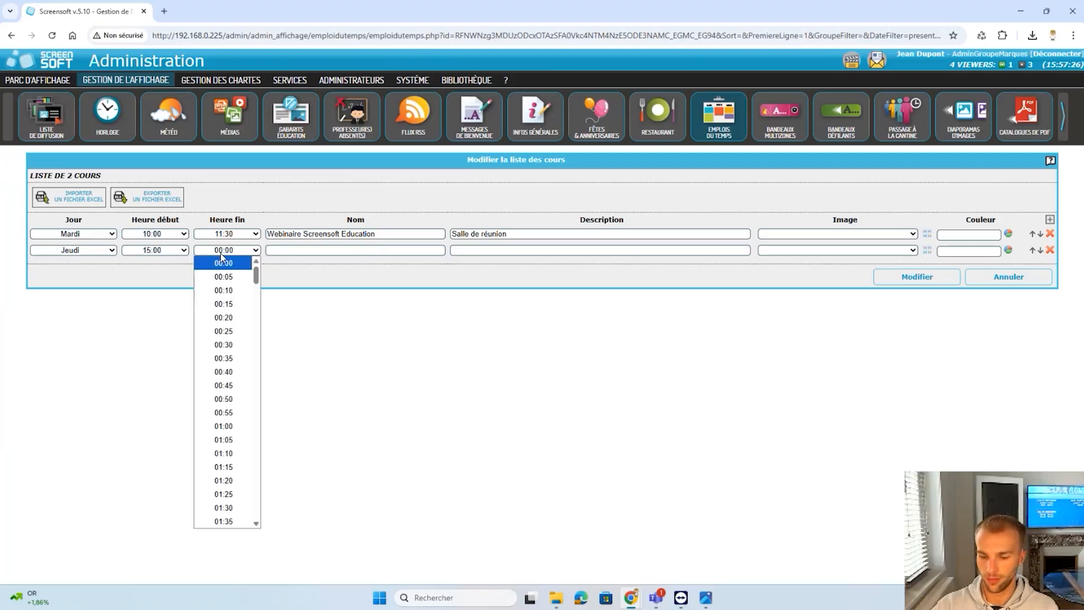
{"action": "type", "text": "16"}
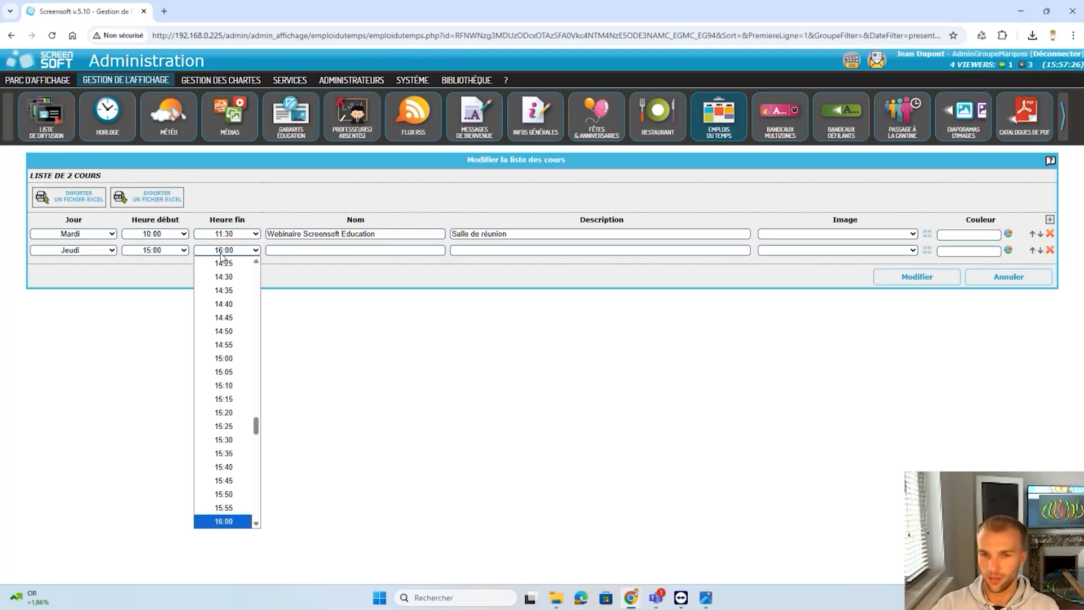
{"action": "scroll", "coordinate": [226, 444], "scroll_direction": "down", "scroll_amount": 2}
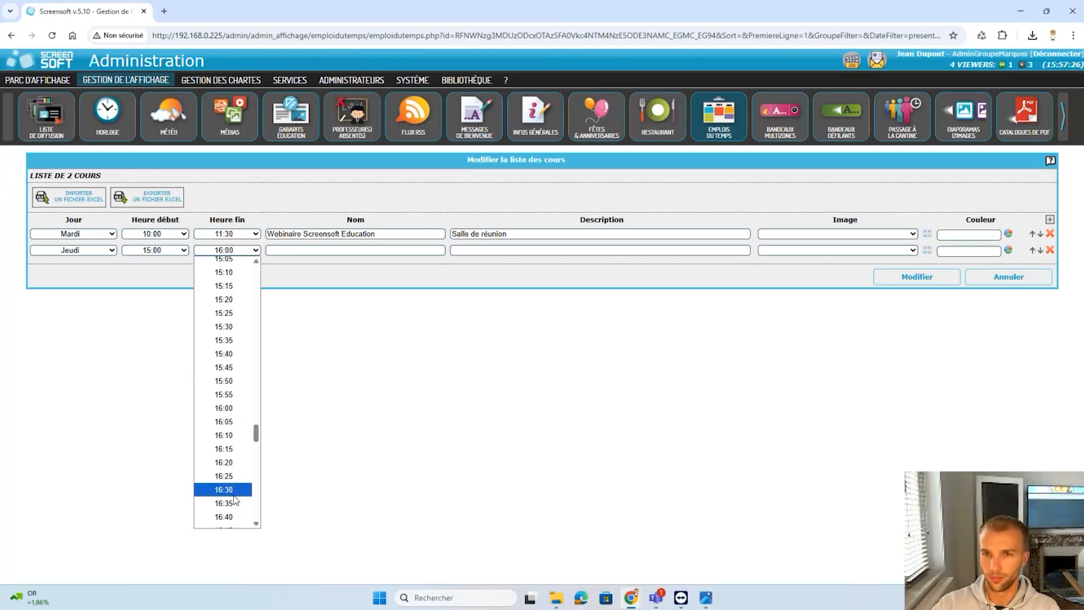
{"action": "left_click", "coordinate": [232, 489]}
Copy the name "Webinaire Screensoft Education" and the description "Salle de réunion" from the Mardi course into the Jeudi course
{"action": "triple_click", "coordinate": [377, 235]}
{"action": "key", "text": "ctrl+c"}
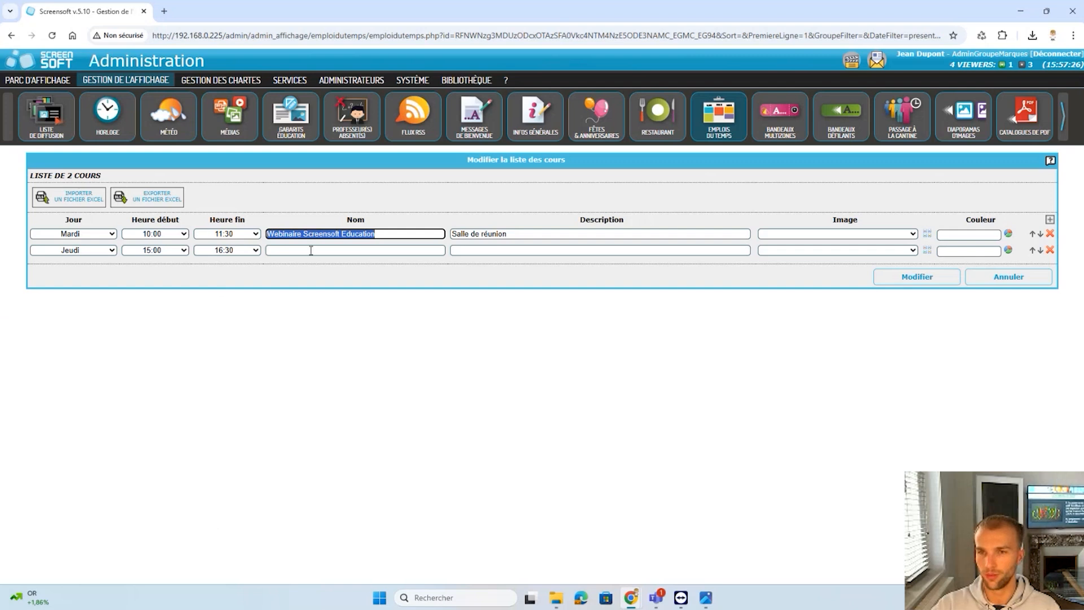
{"action": "left_click", "coordinate": [314, 250]}
{"action": "key", "text": "ctrl+v"}
{"action": "triple_click", "coordinate": [522, 235]}
{"action": "key", "text": "ctrl+c"}
{"action": "left_click", "coordinate": [508, 251]}
{"action": "key", "text": "ctrl+v"}
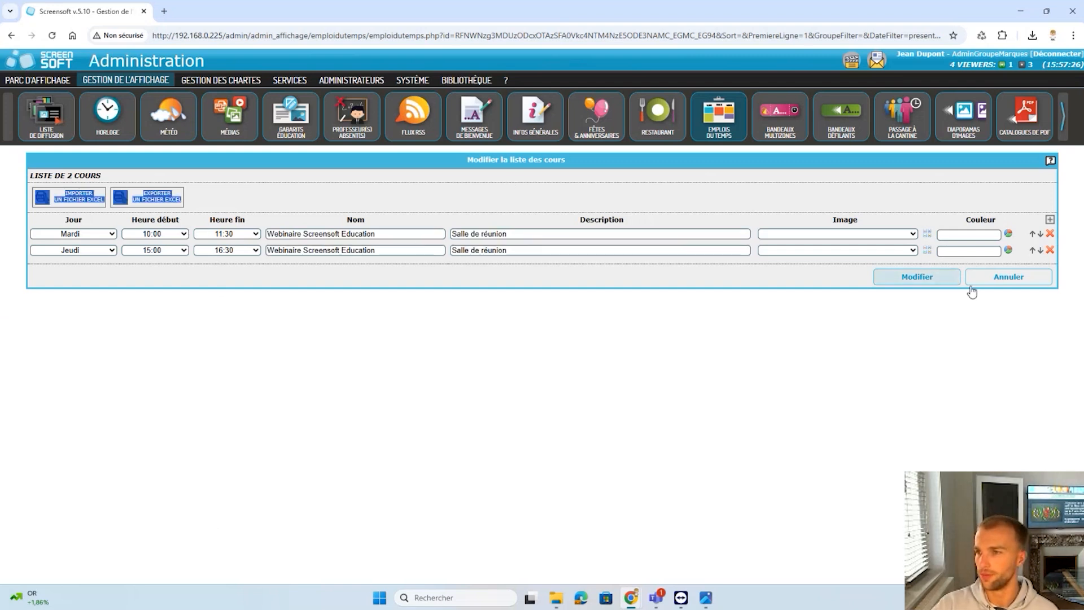
Save the modified course list and preview "Emploi du temps de la semaine"
{"action": "left_click", "coordinate": [932, 277]}
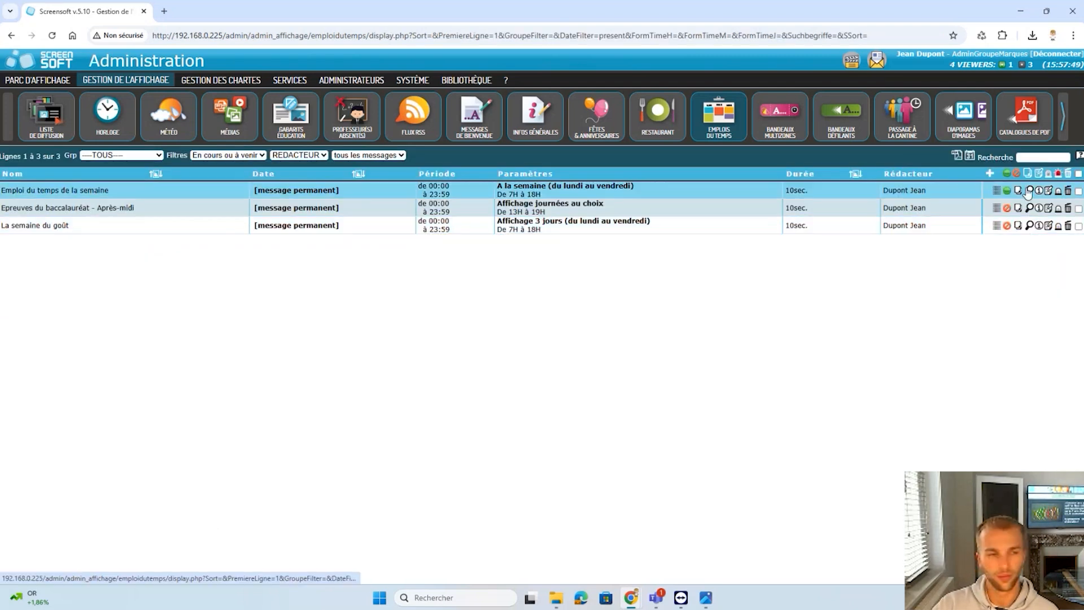
{"action": "left_click", "coordinate": [1029, 194]}
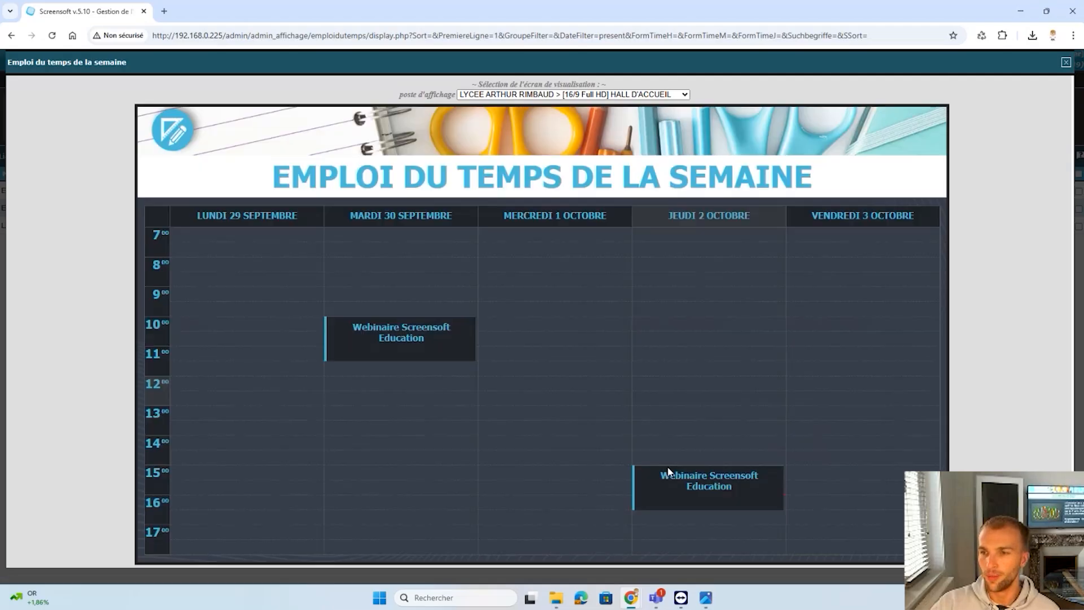